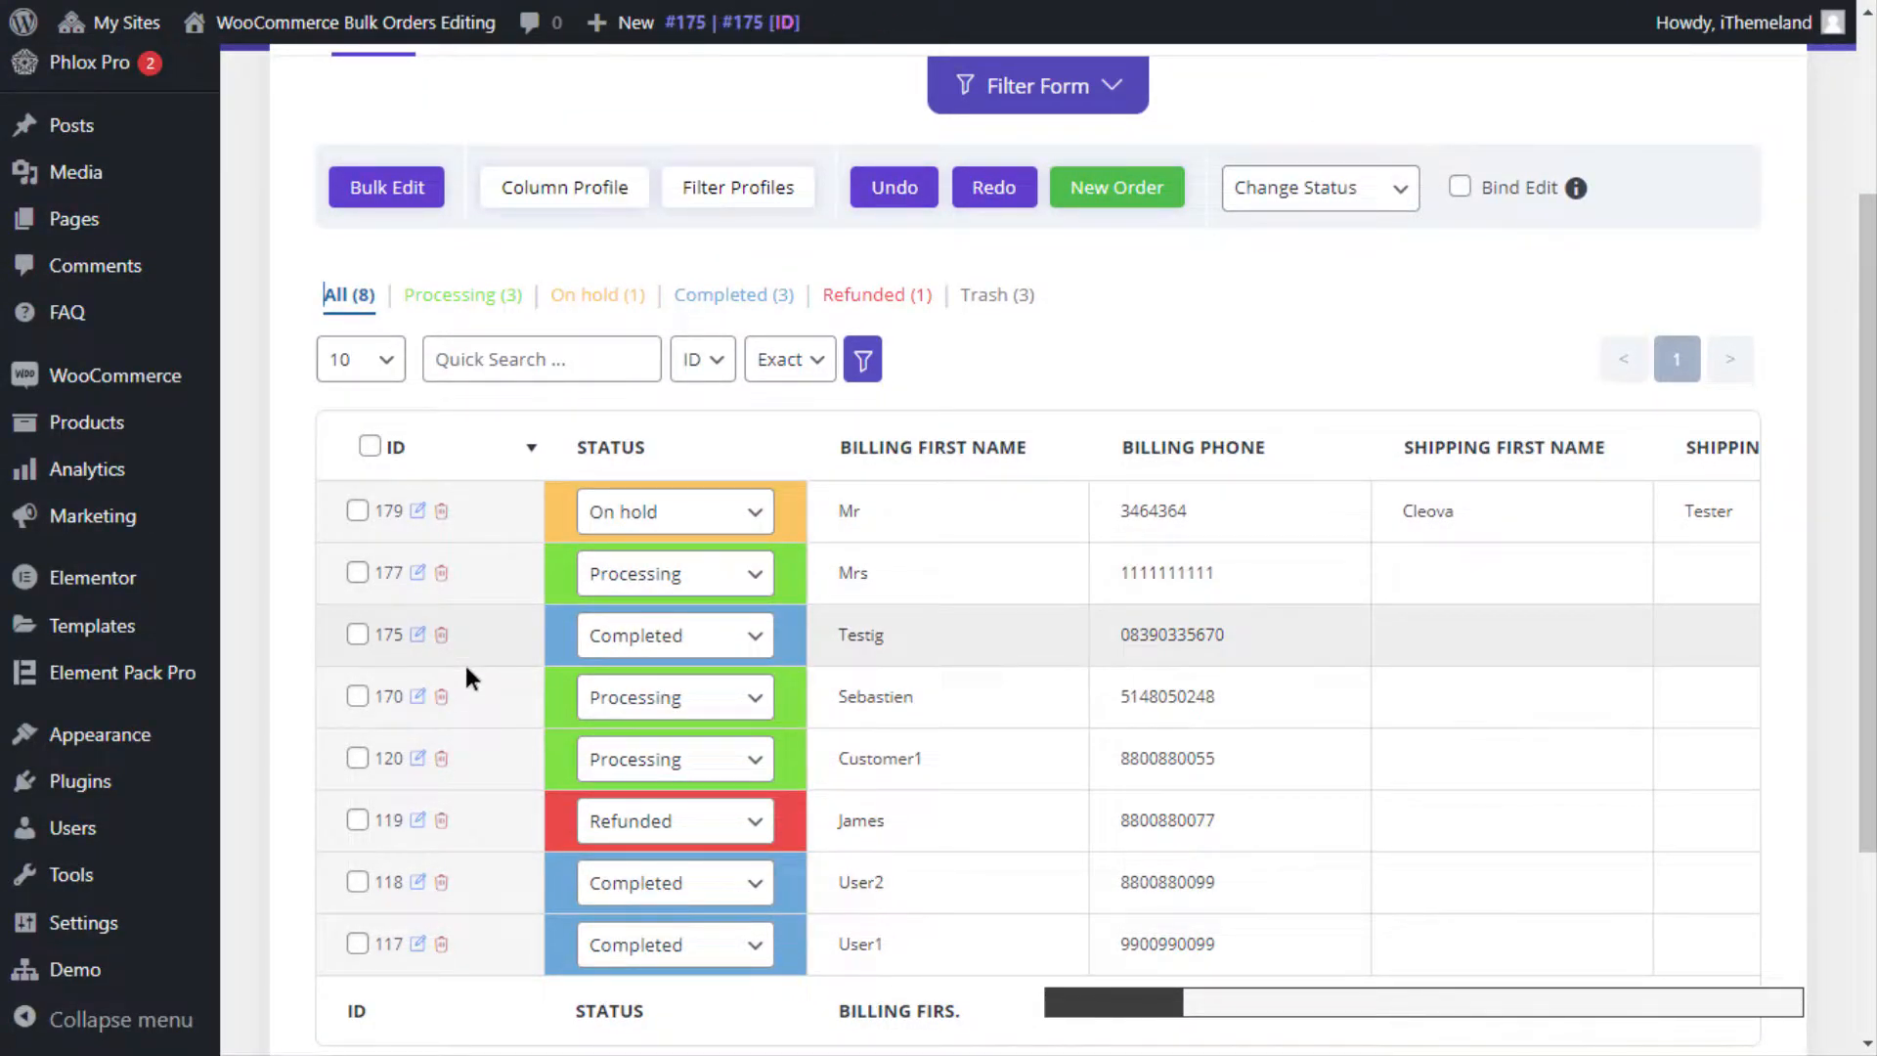
# - Filter the orders table by Processing, On hold and Completed in turn, and return to showing all orders
pyautogui.scroll(2, 431, 675)
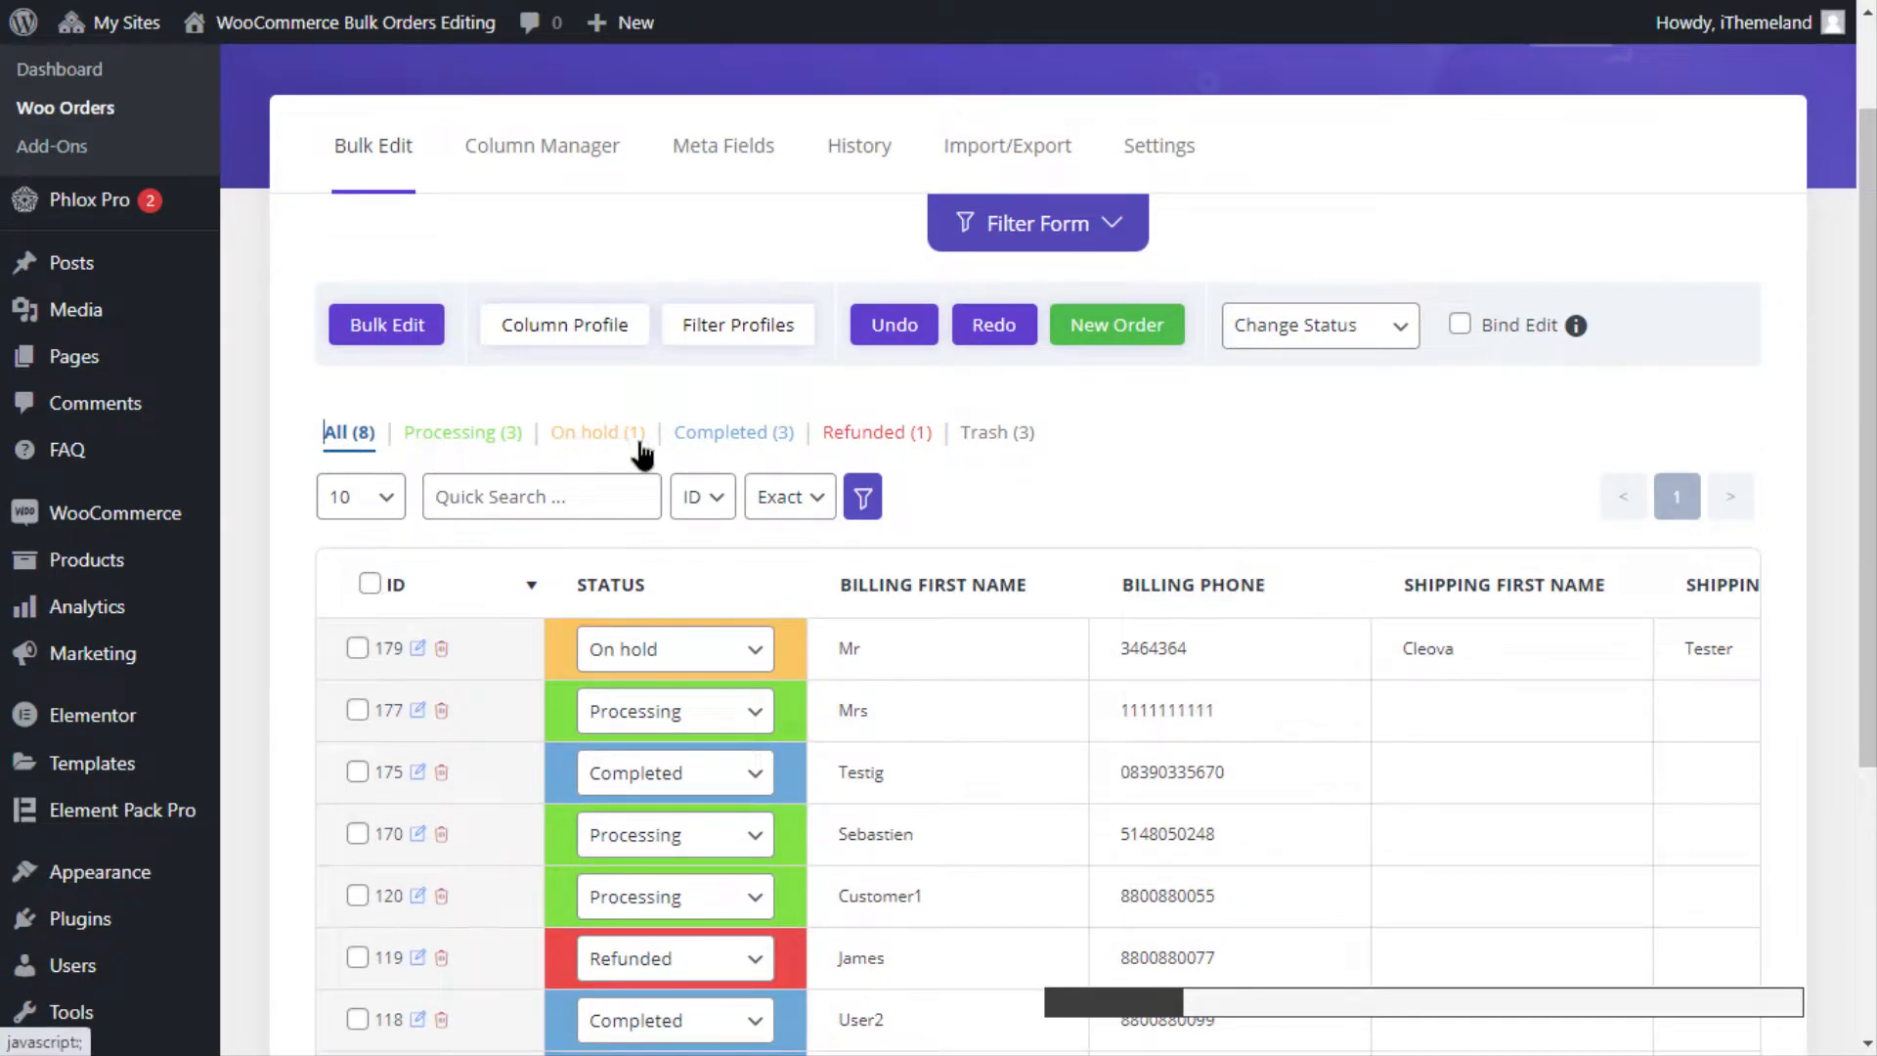
pyautogui.click(445, 435)
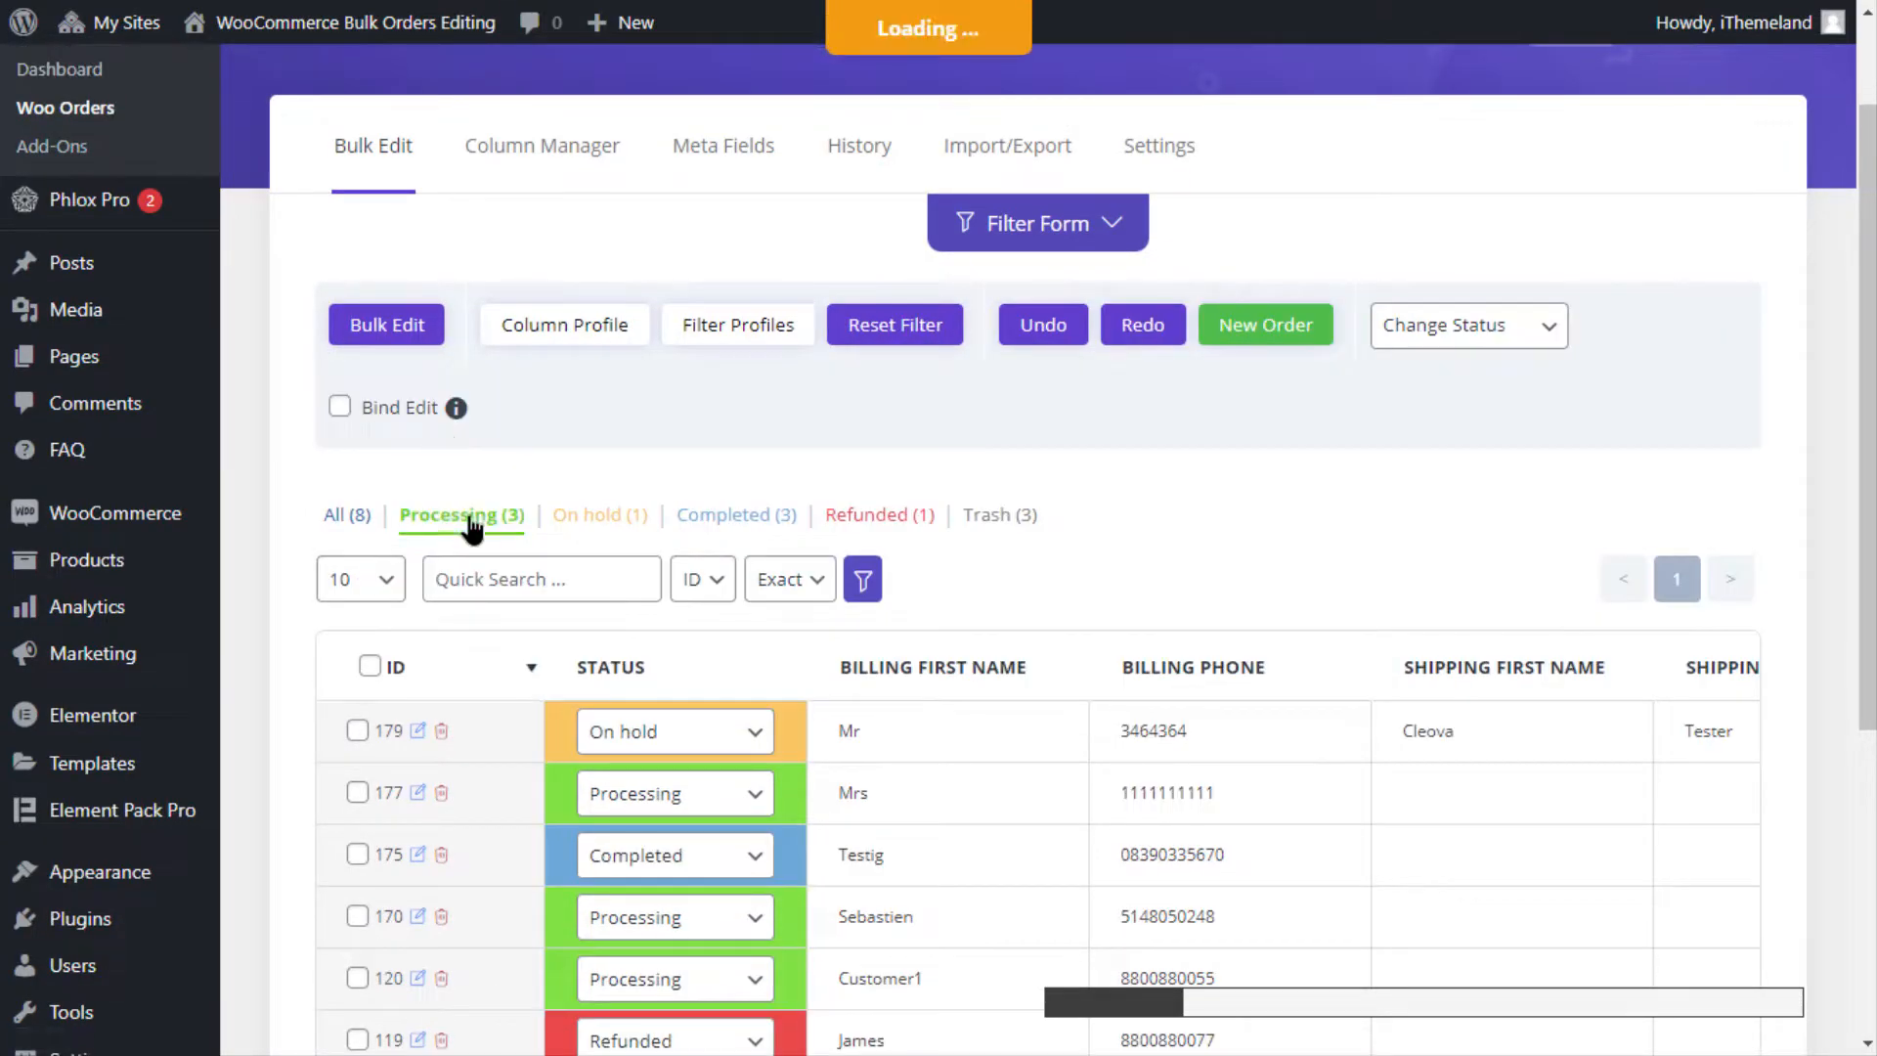
pyautogui.click(599, 521)
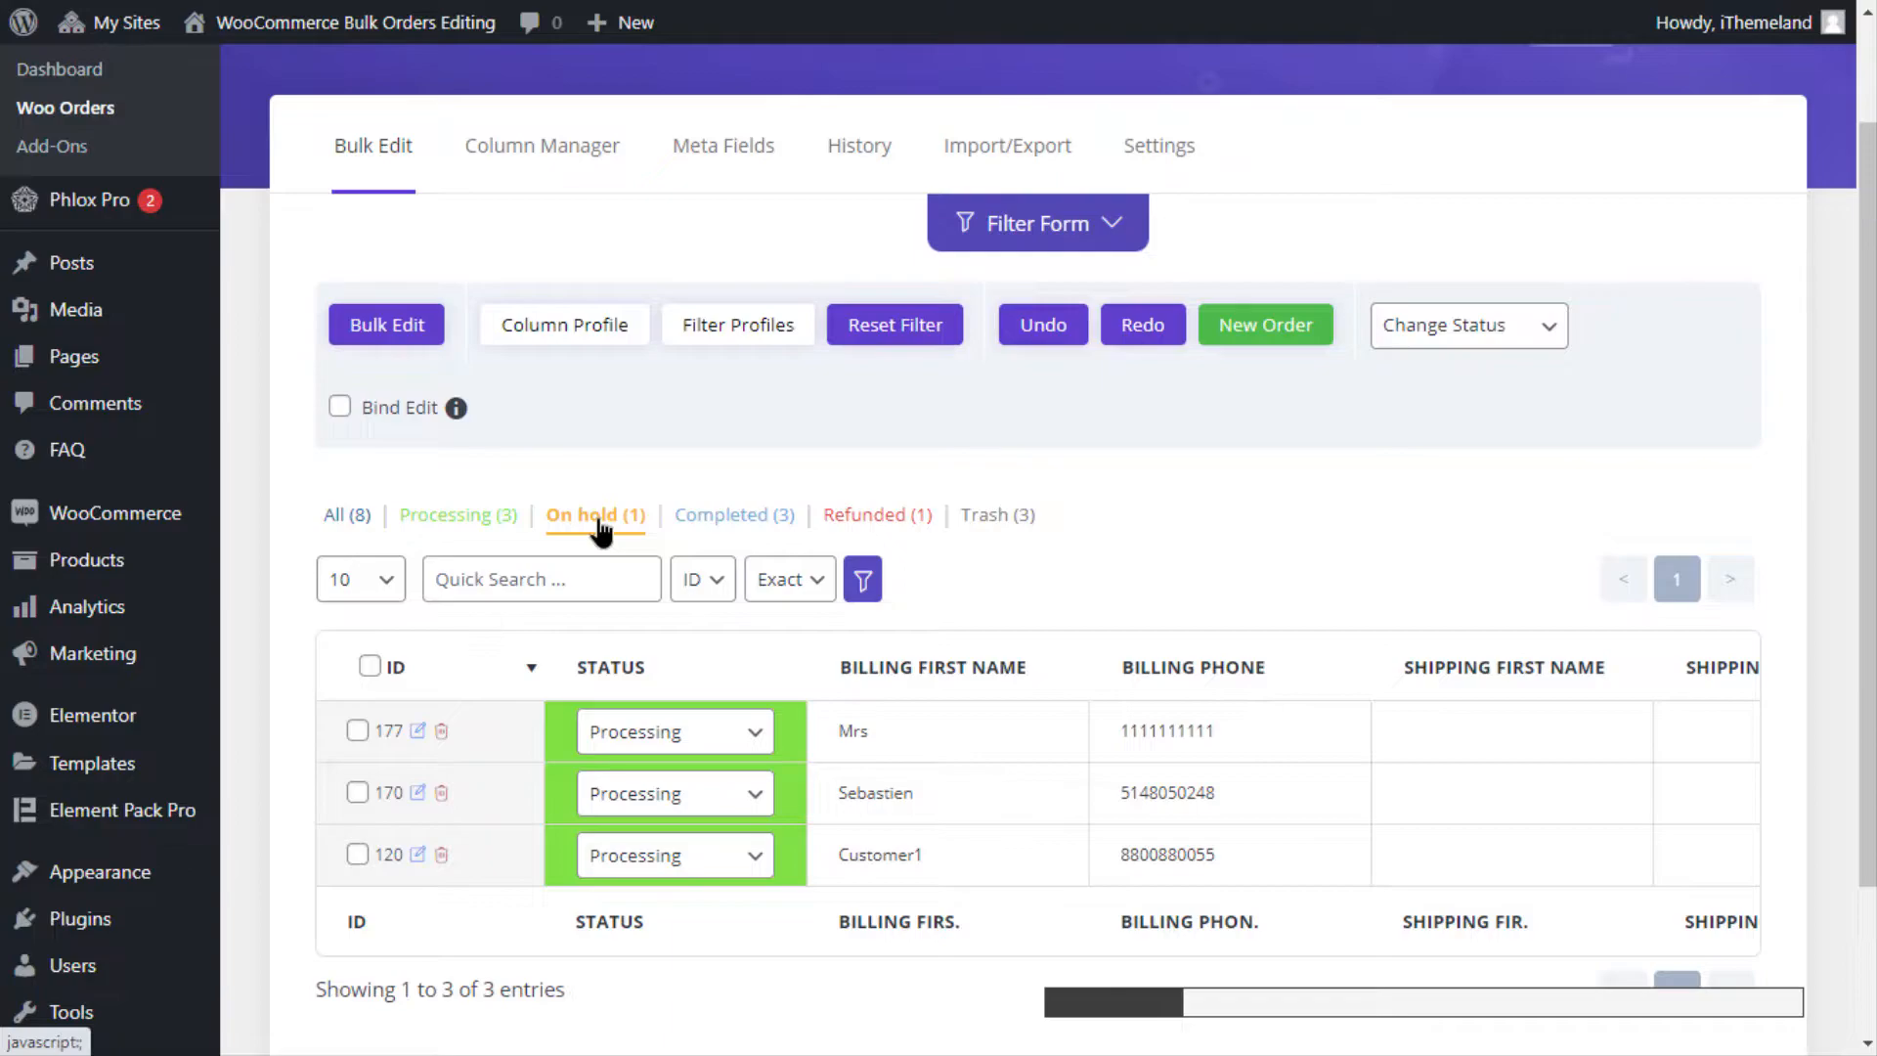
pyautogui.click(777, 523)
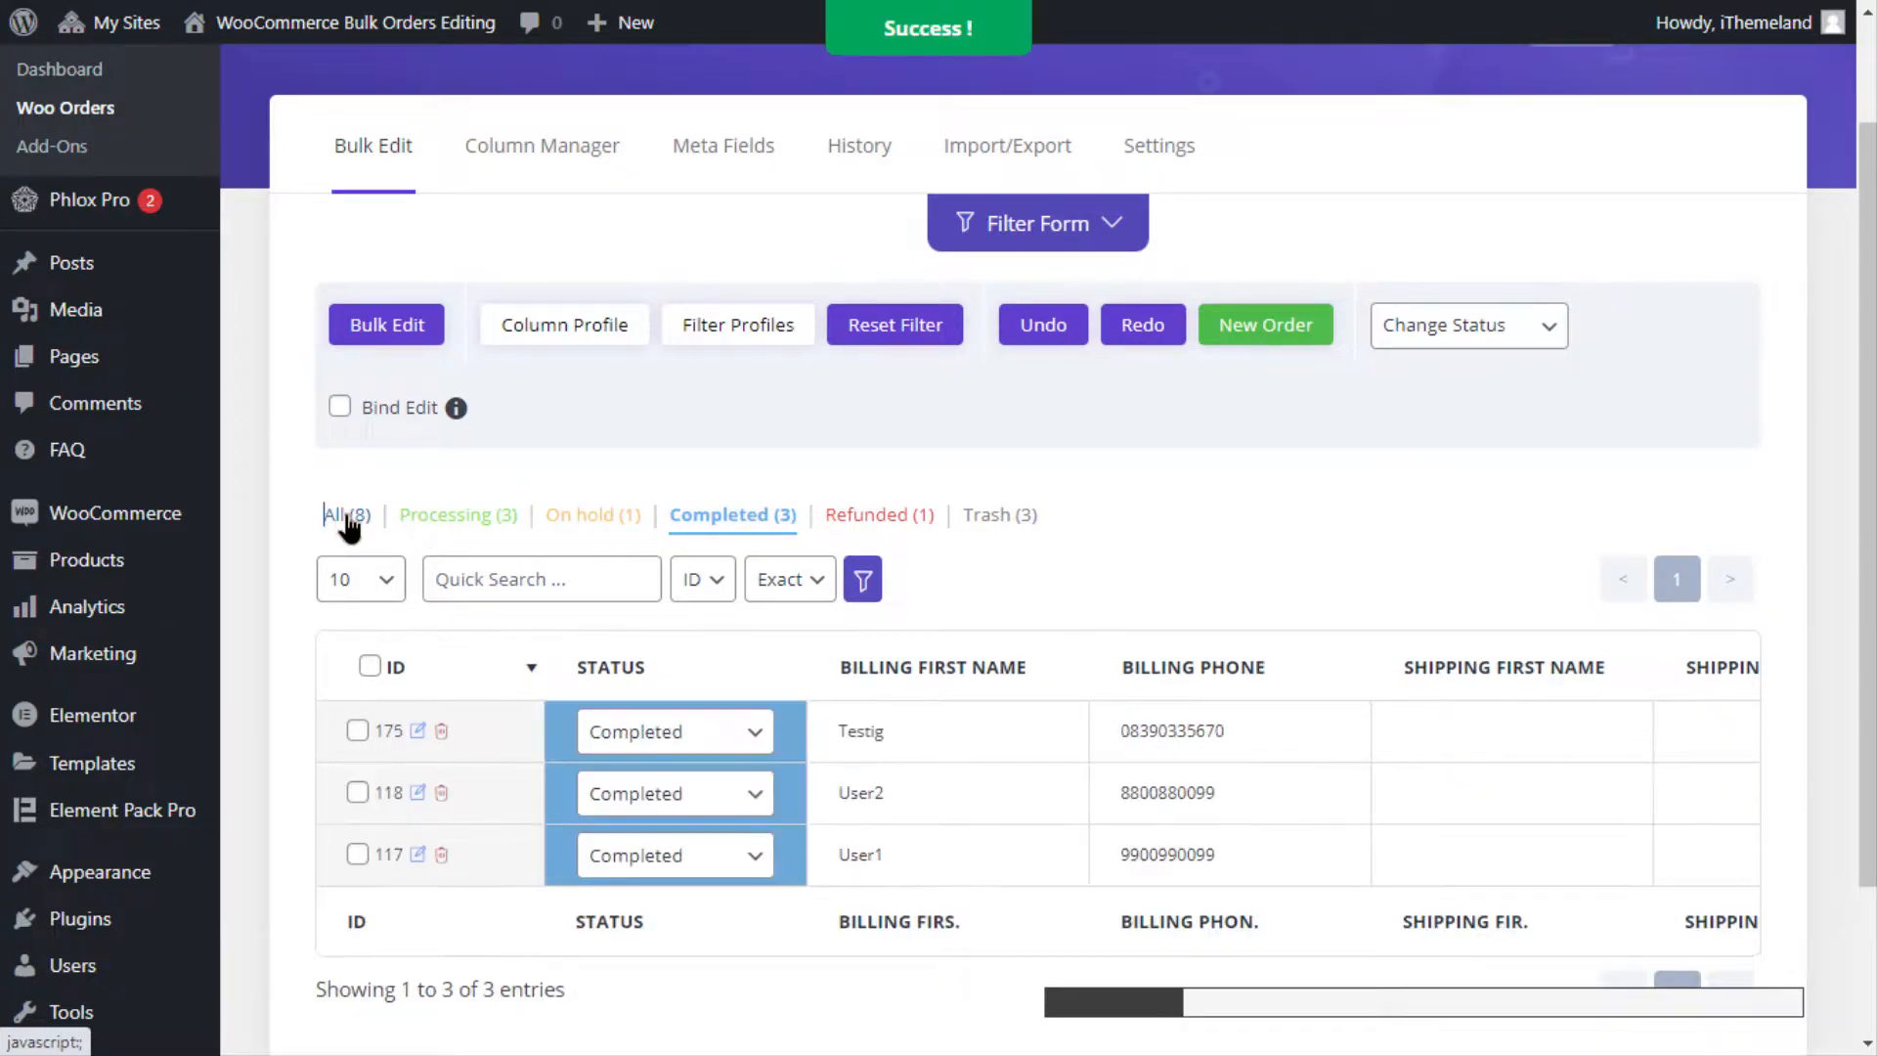
pyautogui.click(348, 517)
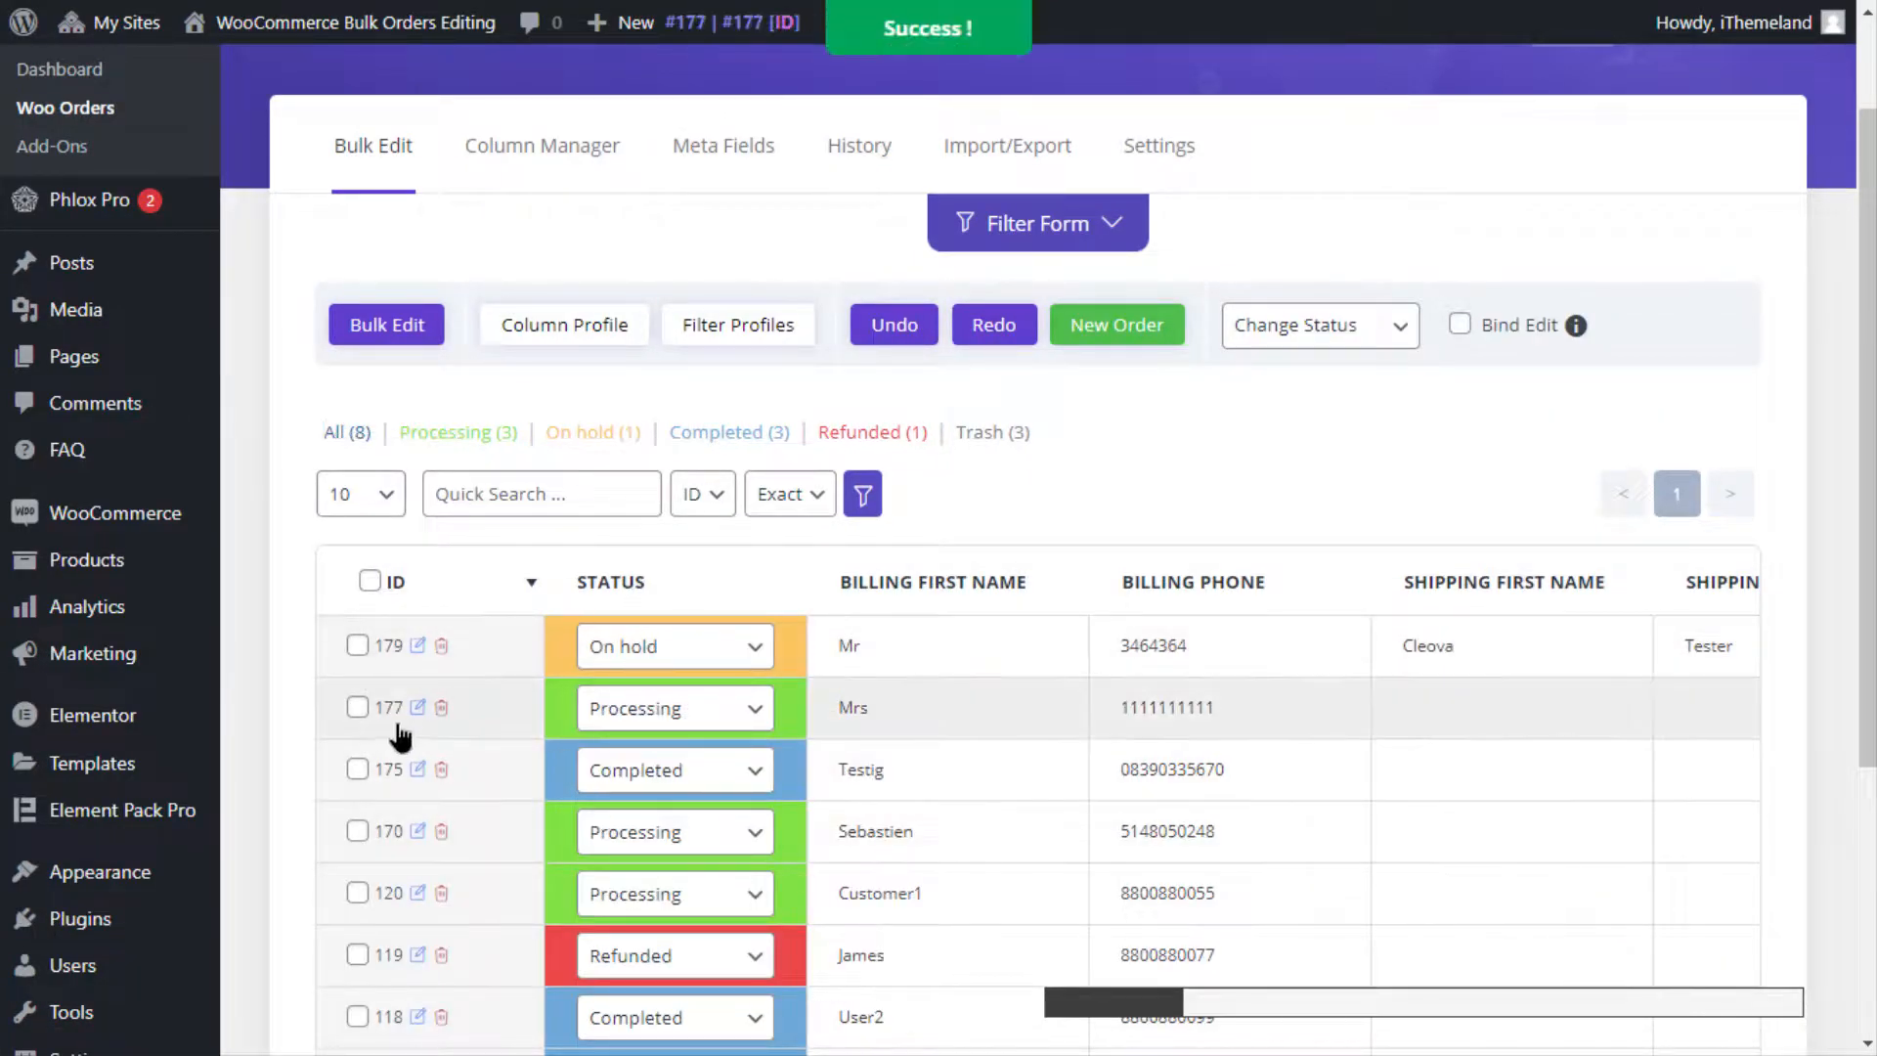
pyautogui.scroll(-3, 284, 631)
pyautogui.scroll(2, 284, 638)
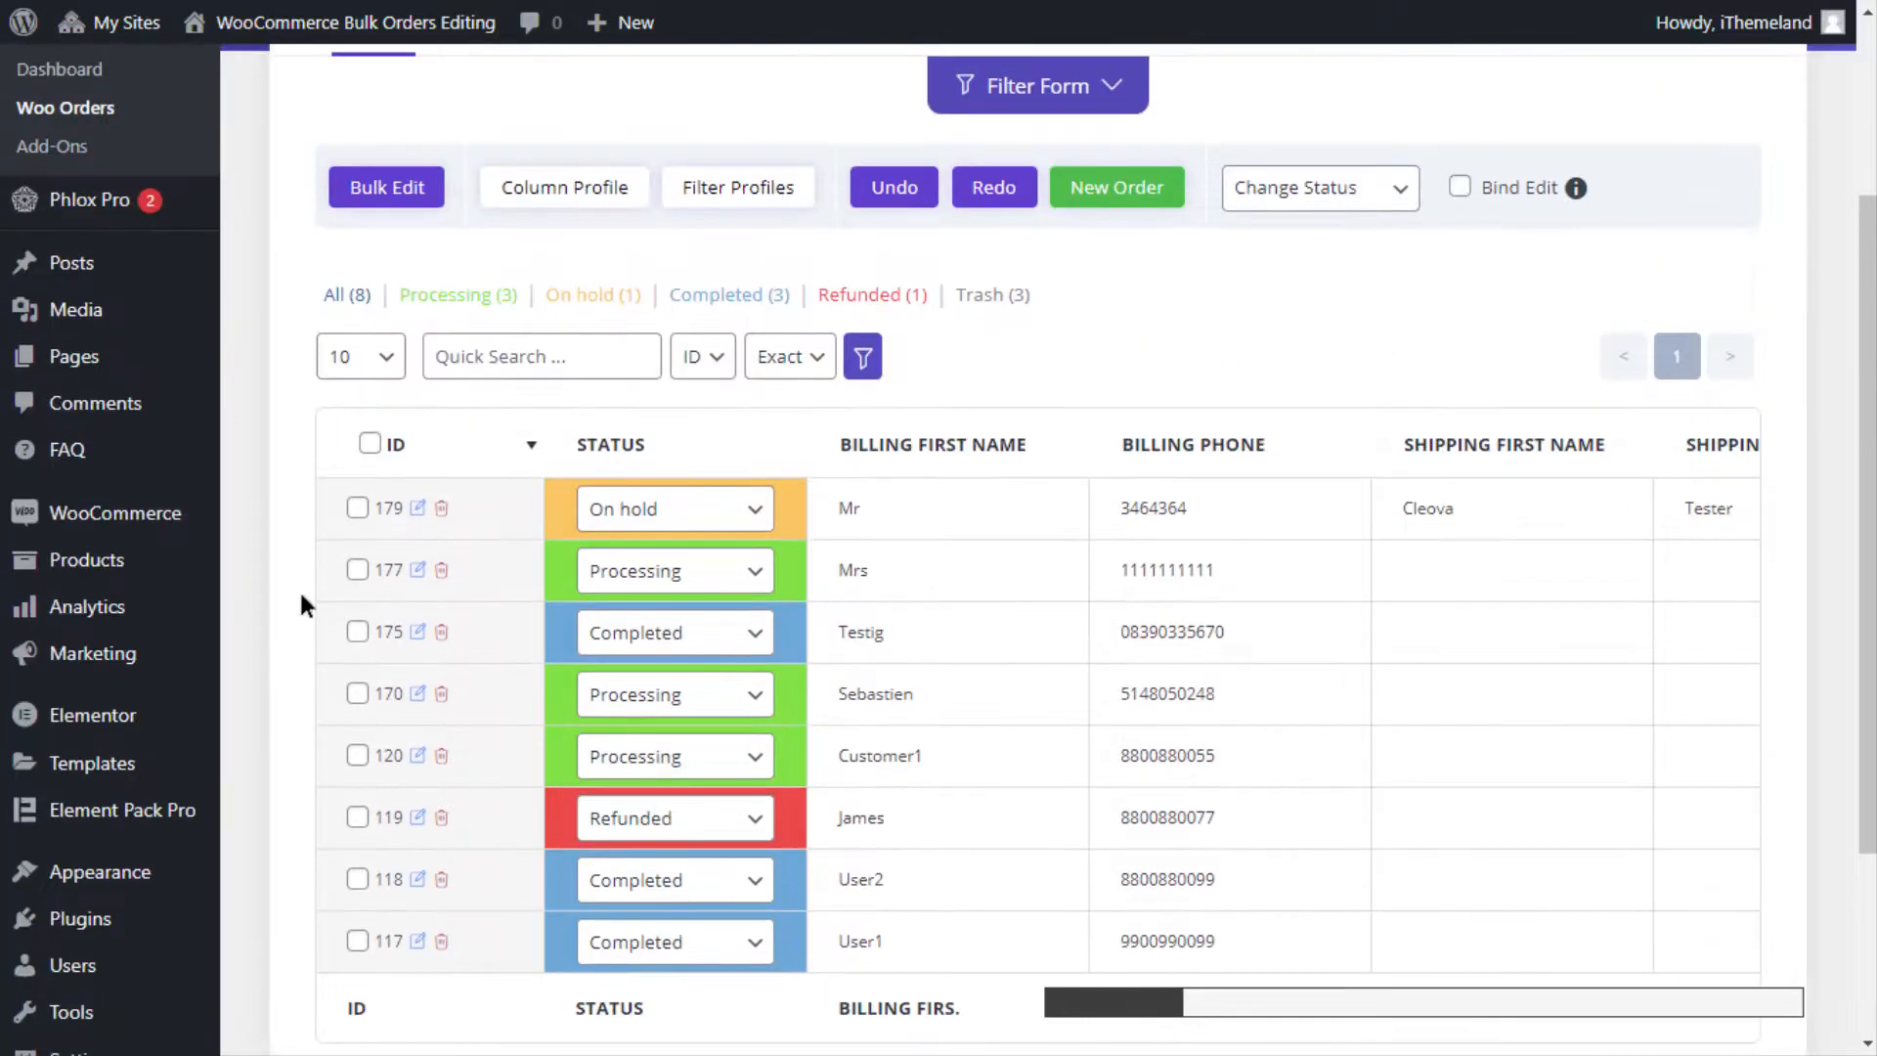
# - View the status choices available for the On hold order and the Processing order below it, without changing them
pyautogui.click(665, 518)
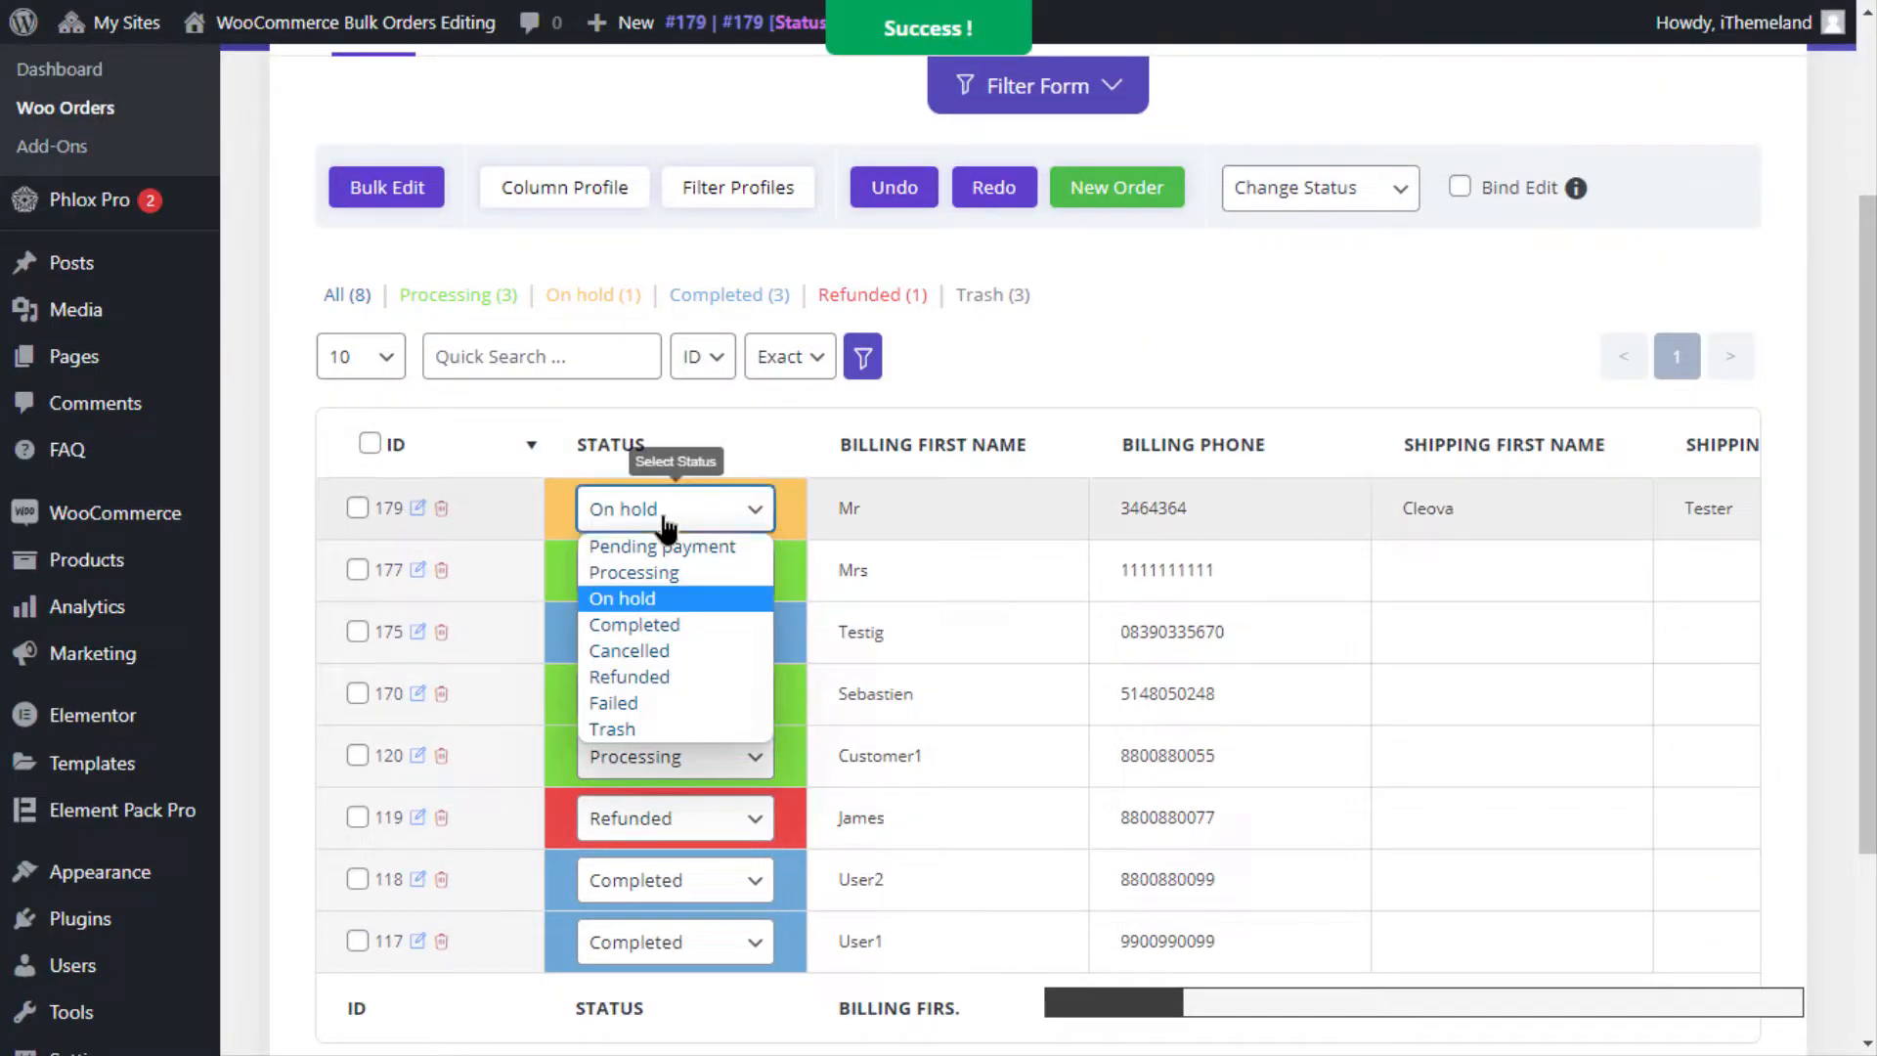
pyautogui.click(667, 597)
pyautogui.click(685, 577)
pyautogui.click(689, 634)
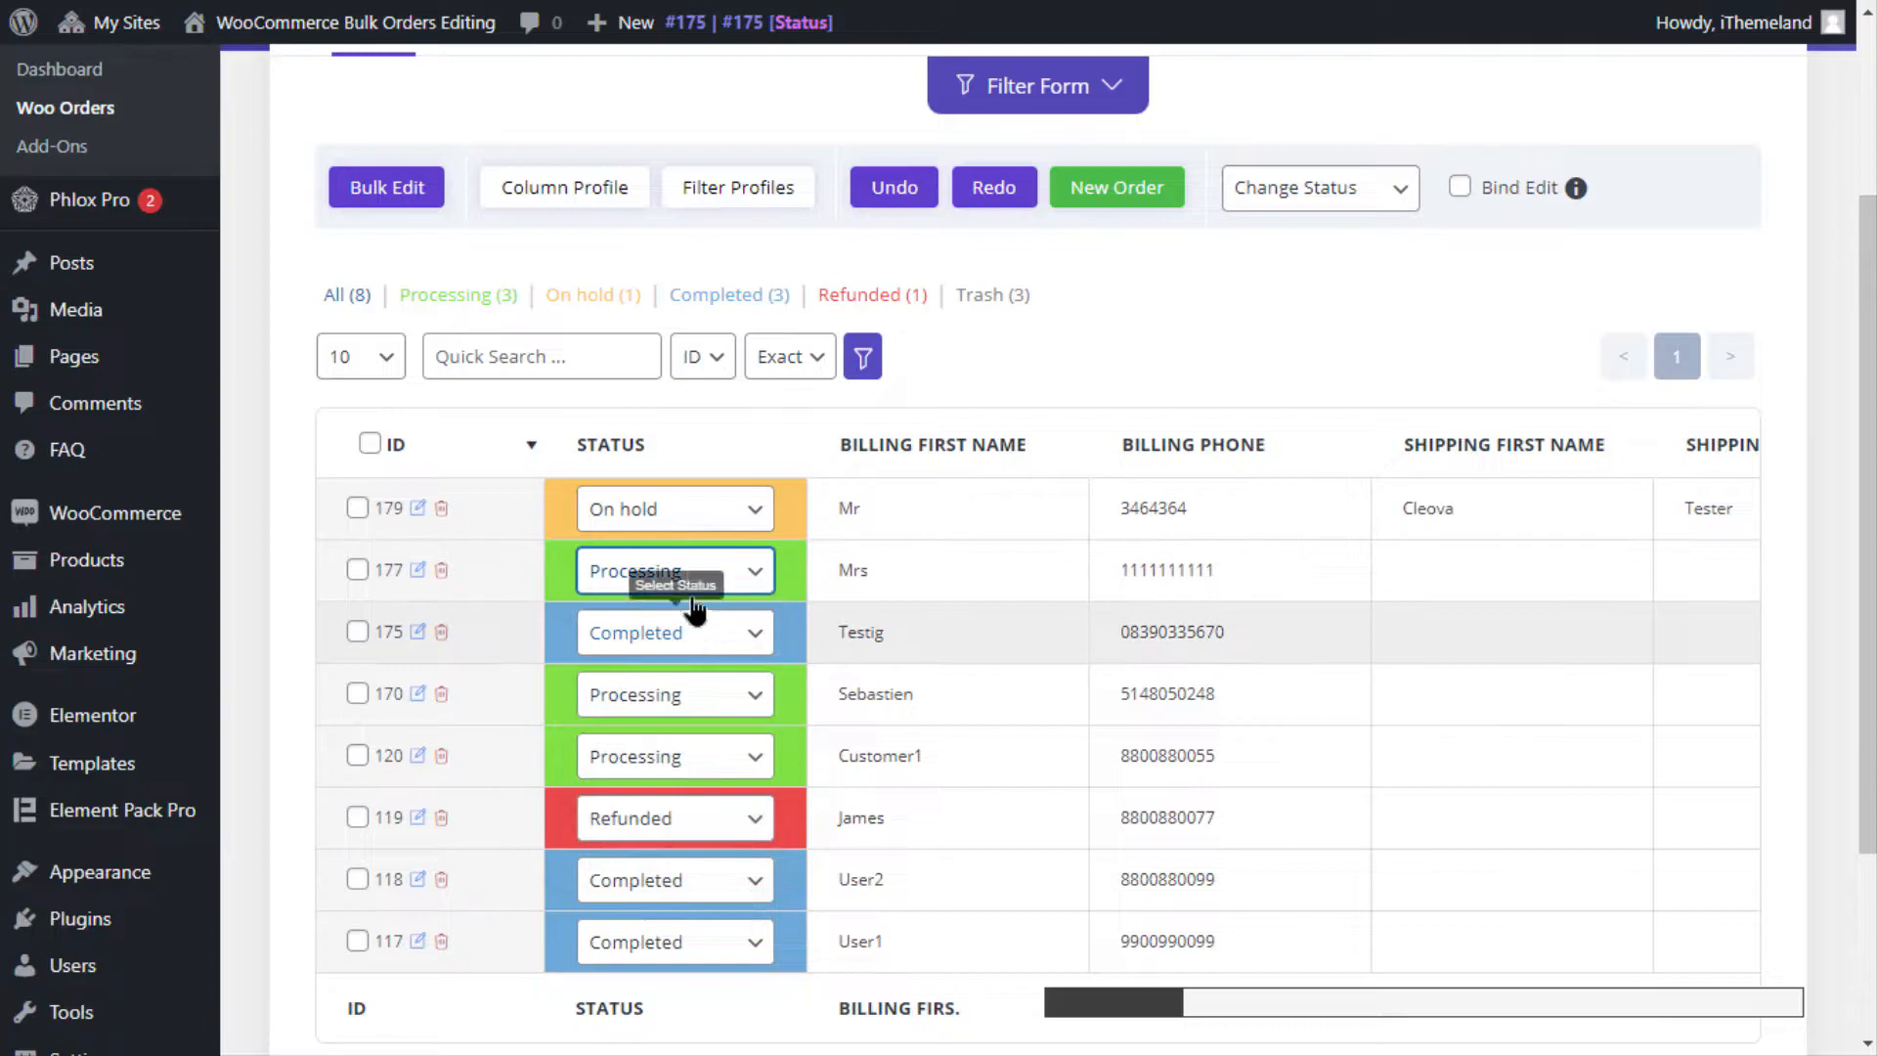
pyautogui.click(675, 508)
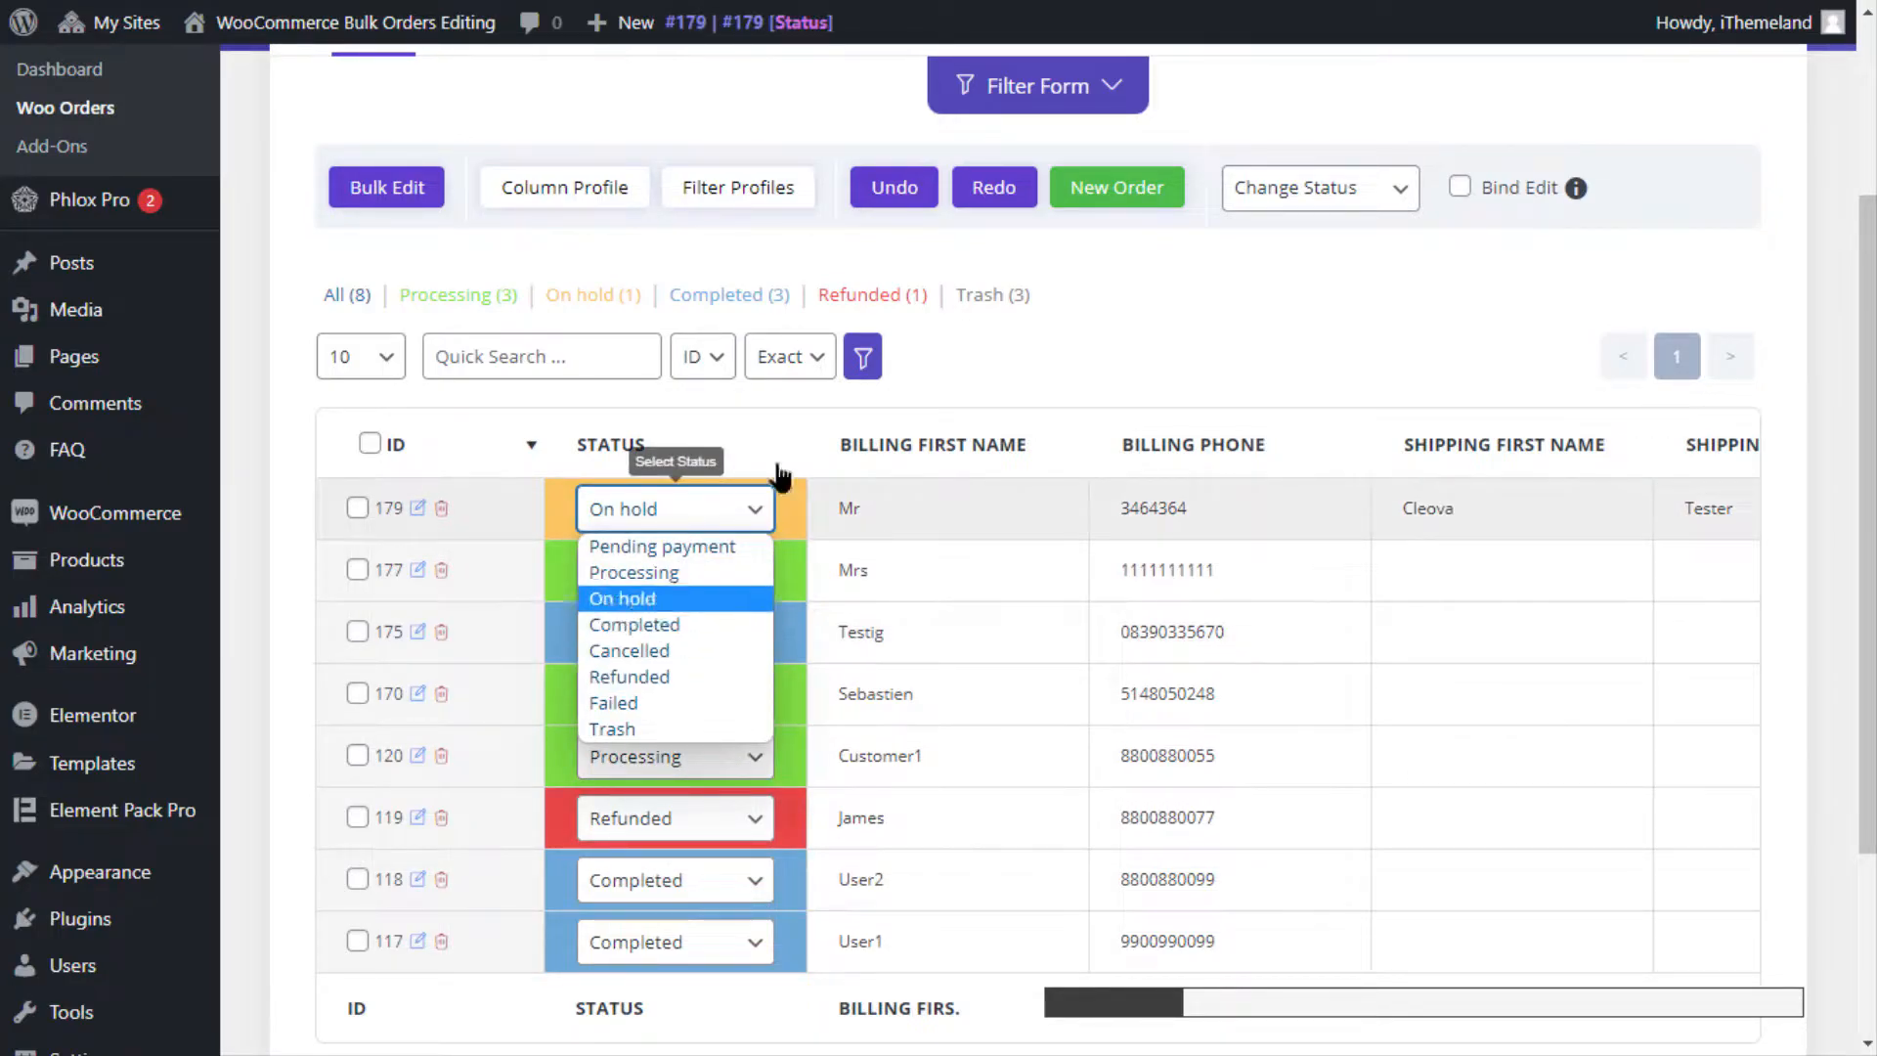
pyautogui.click(1015, 346)
pyautogui.scroll(2, 1040, 391)
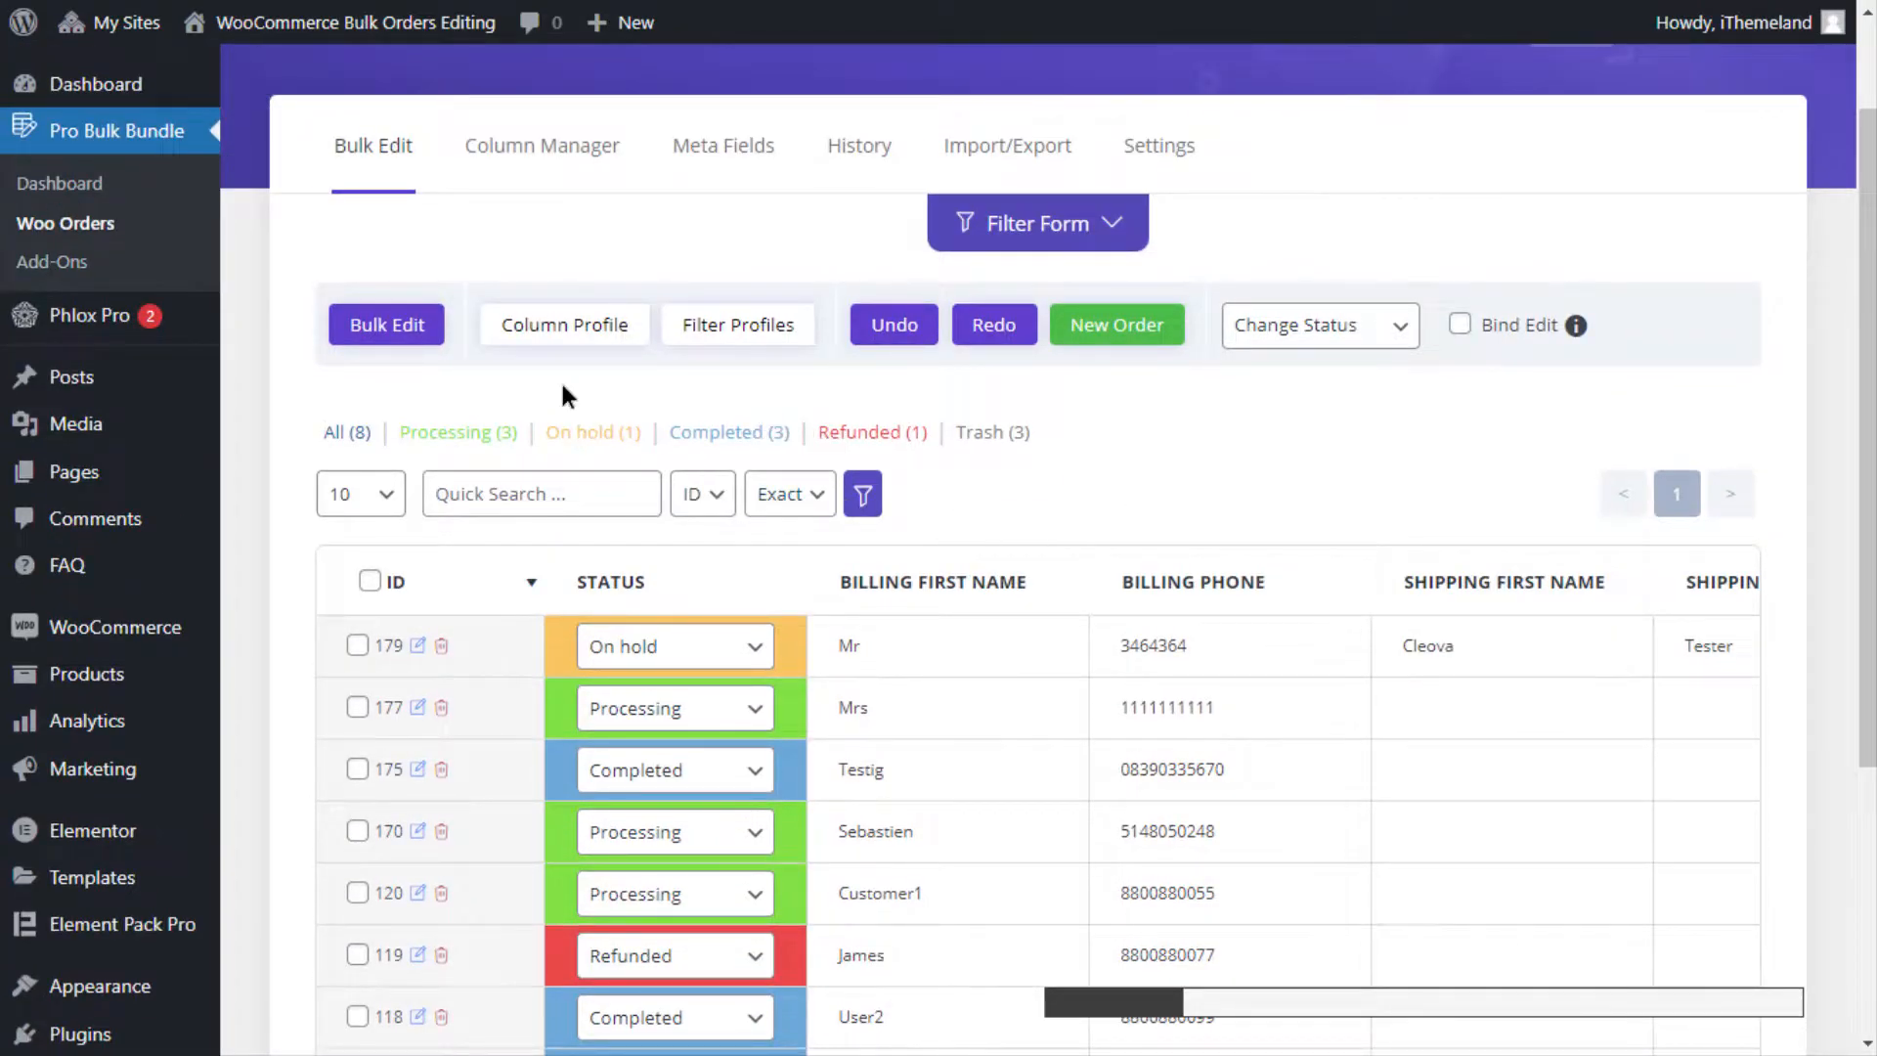
# - Open the order filter form and look through its General and Billing fields
pyautogui.click(1093, 233)
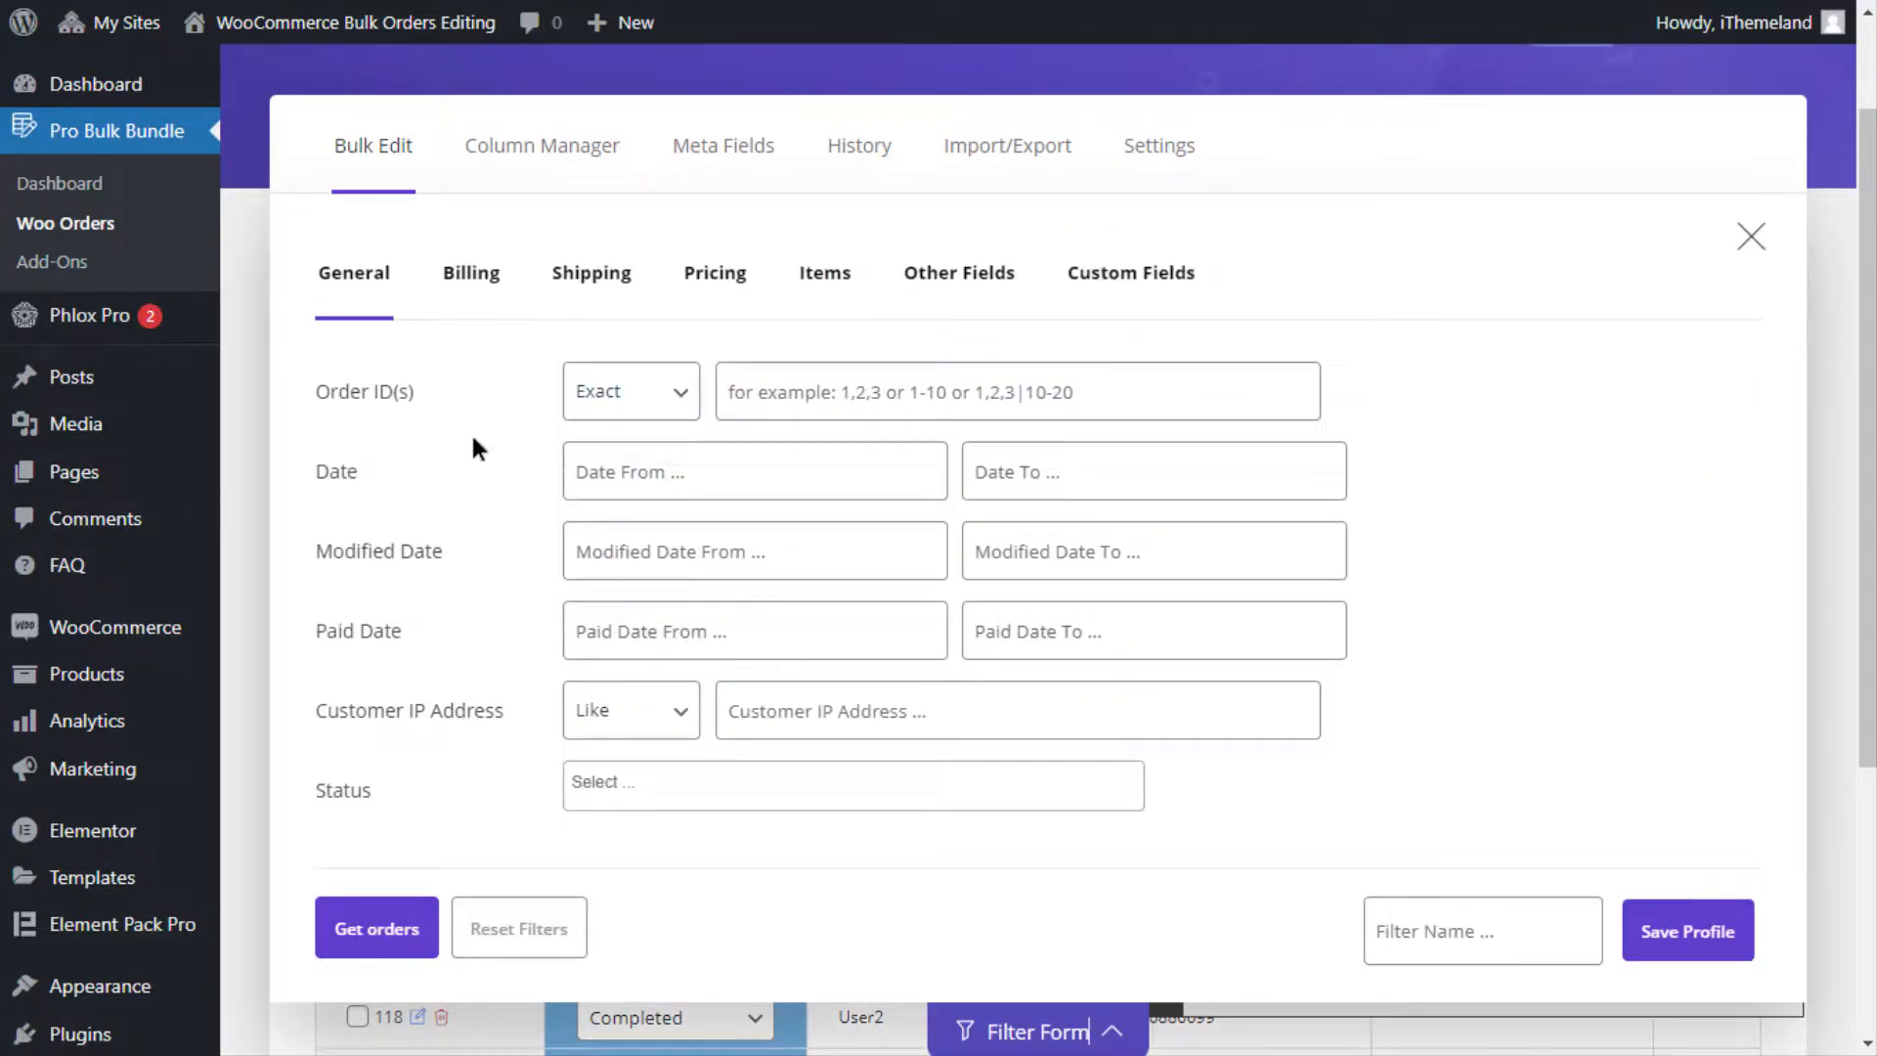
pyautogui.scroll(-3, 603, 805)
pyautogui.scroll(2, 856, 800)
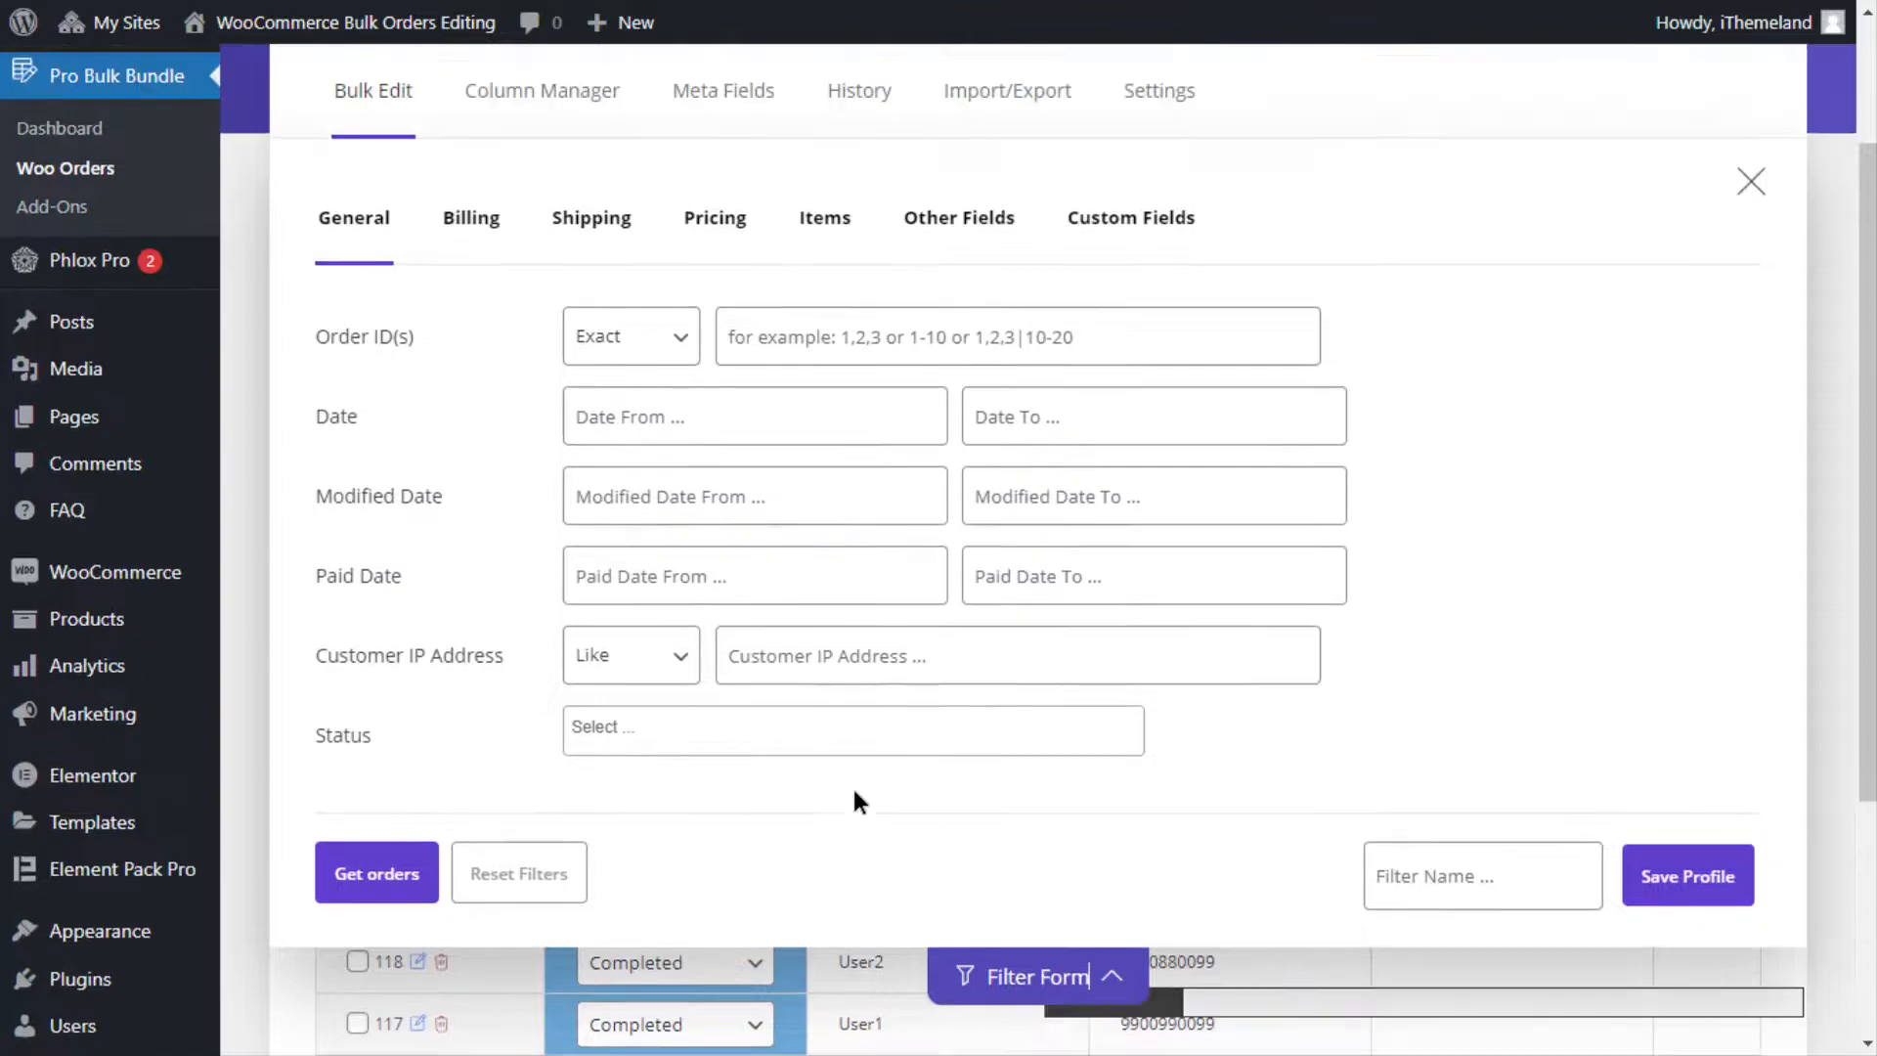
pyautogui.scroll(1, 856, 800)
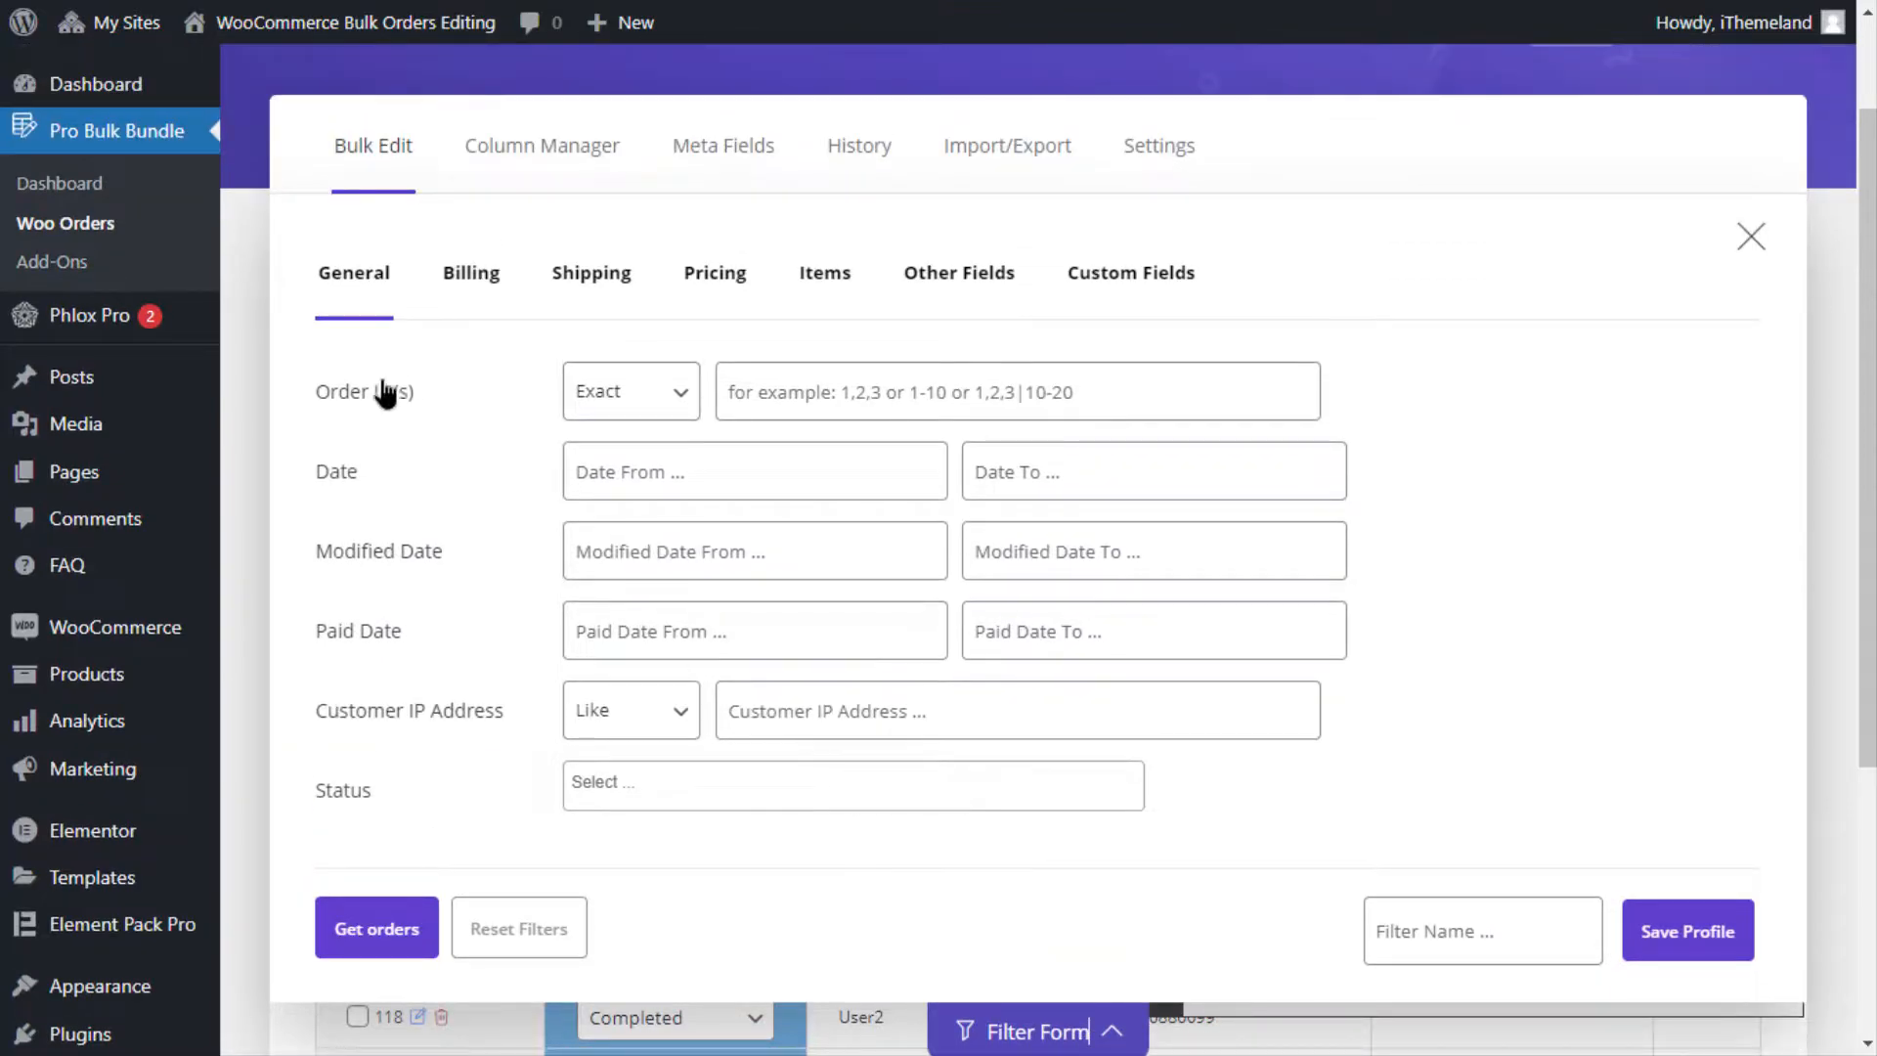
pyautogui.click(473, 284)
pyautogui.scroll(-3, 689, 567)
pyautogui.scroll(-2, 1017, 860)
pyautogui.scroll(3, 1013, 867)
# - Look through the Shipping, Pricing and Items fields of the filter form, including the product selection field
pyautogui.click(592, 137)
pyautogui.scroll(-2, 885, 528)
pyautogui.scroll(2, 893, 591)
pyautogui.click(733, 138)
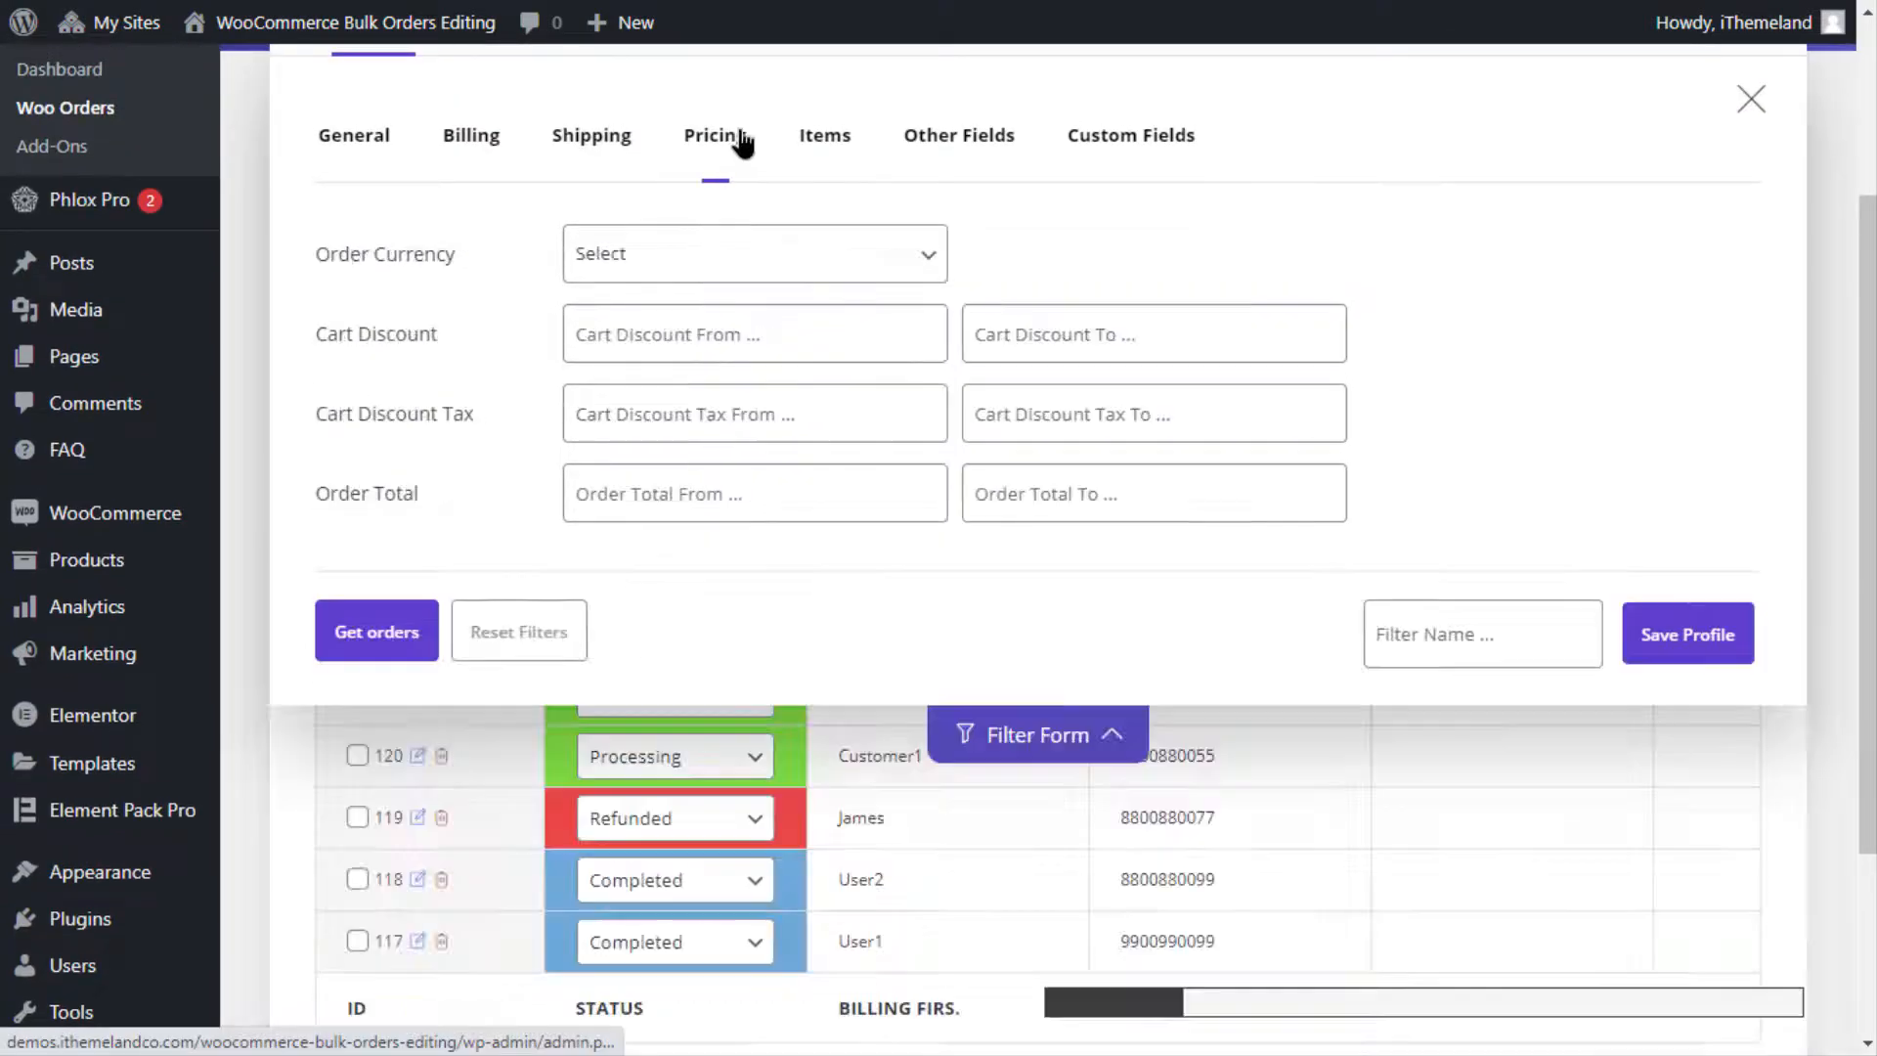
pyautogui.click(850, 142)
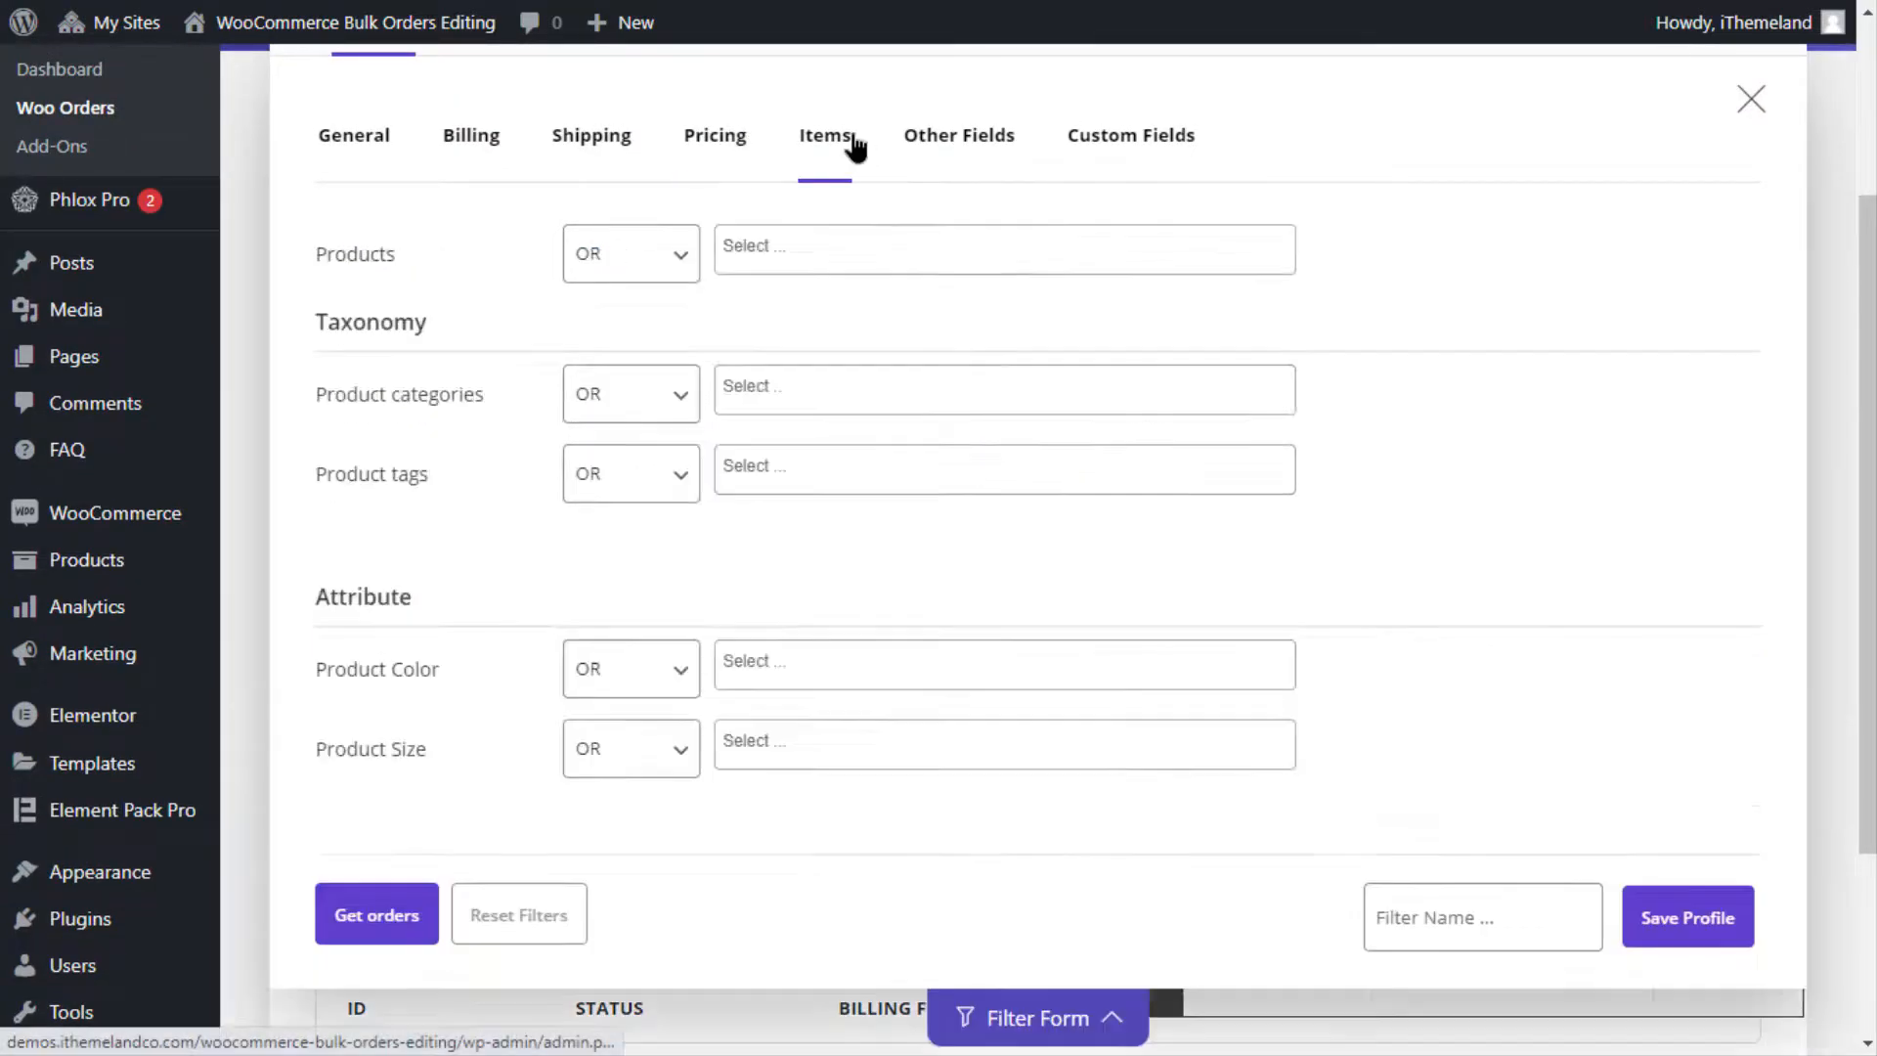
pyautogui.click(825, 253)
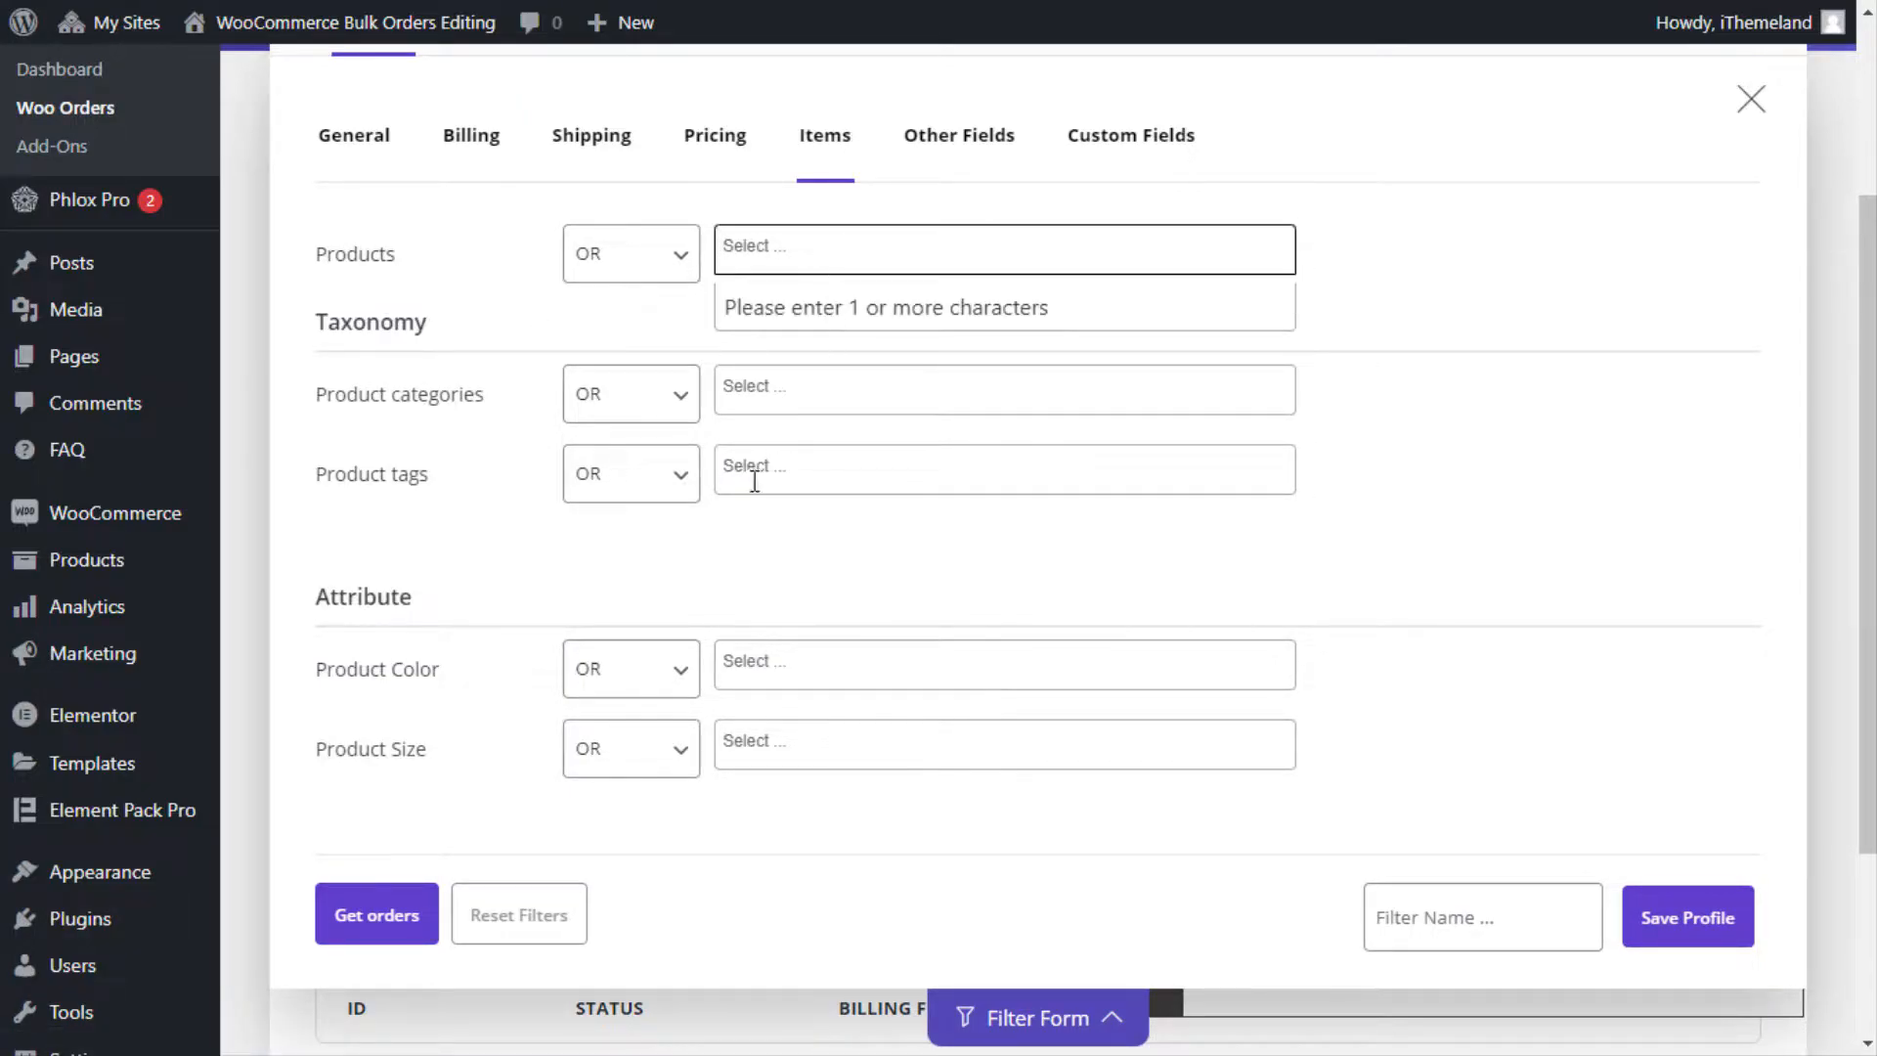
# - View the filter form's Other Fields and Custom Fields, return to its General fields and collapse the form
pyautogui.click(941, 132)
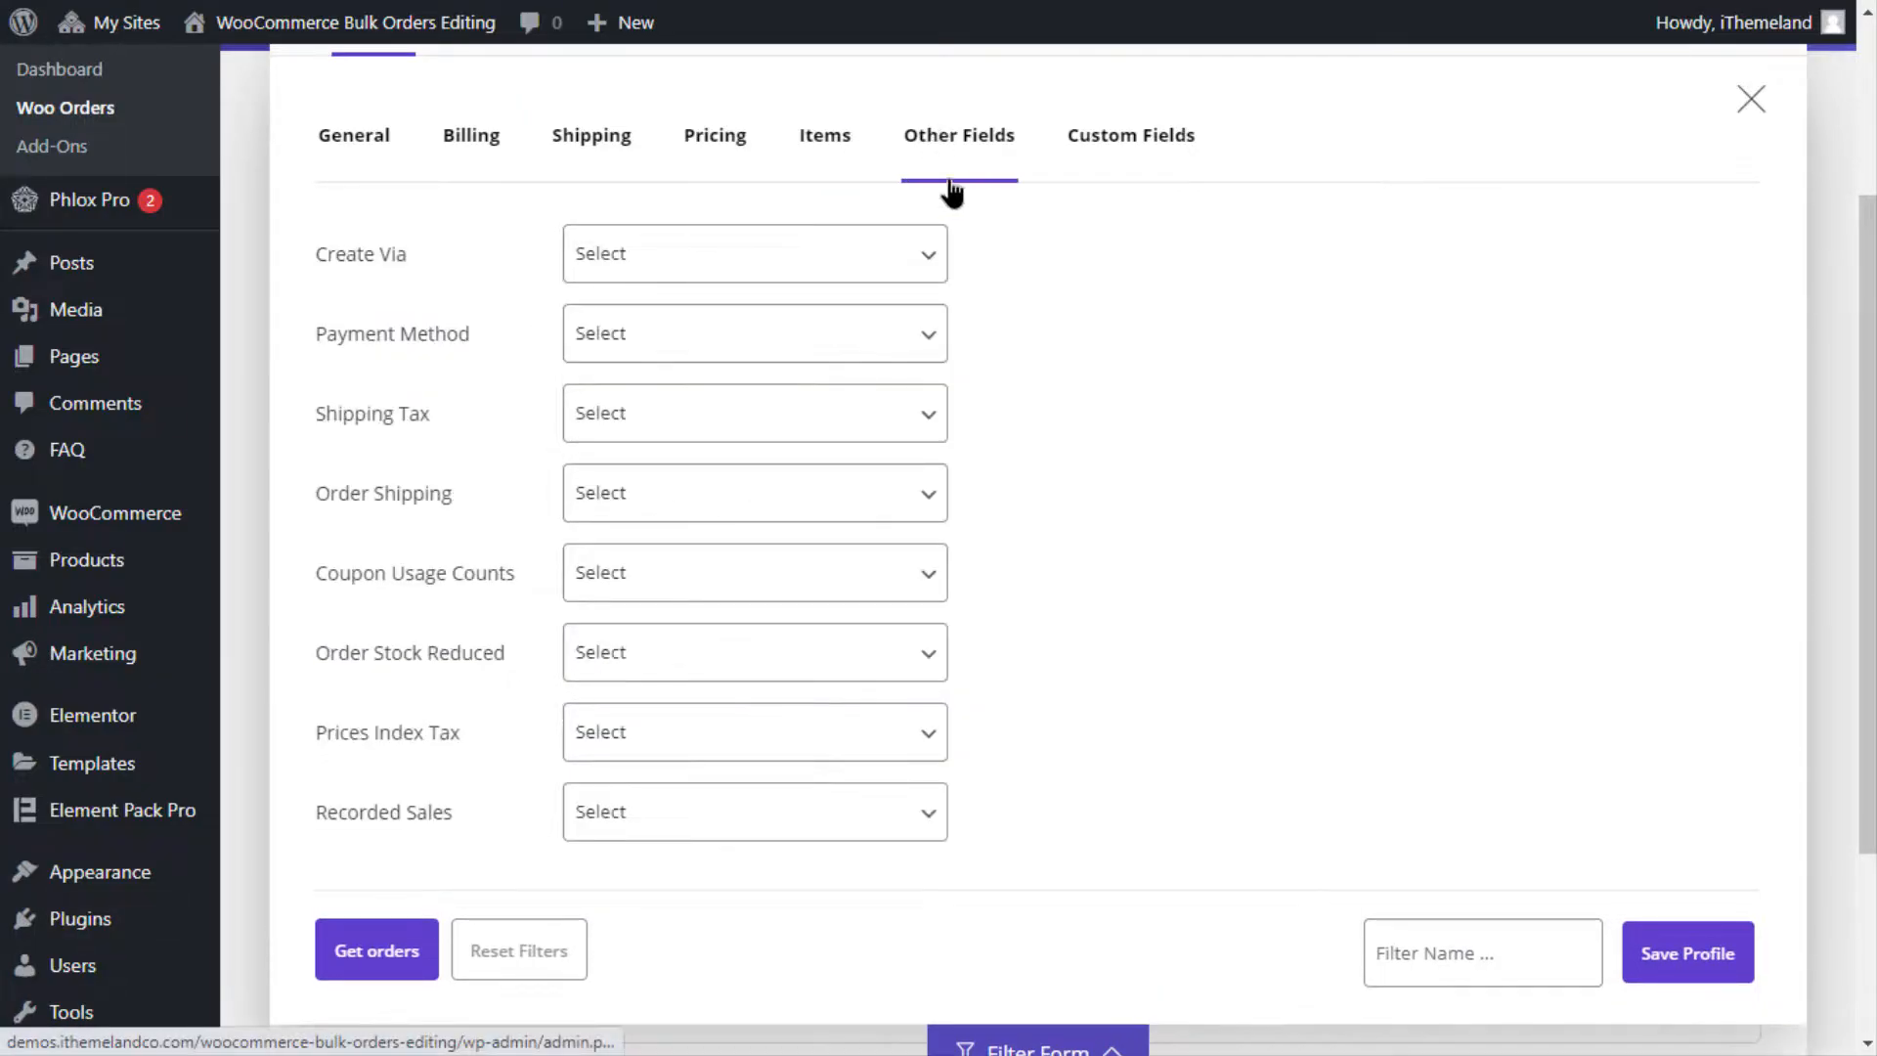
pyautogui.click(1090, 147)
pyautogui.click(323, 132)
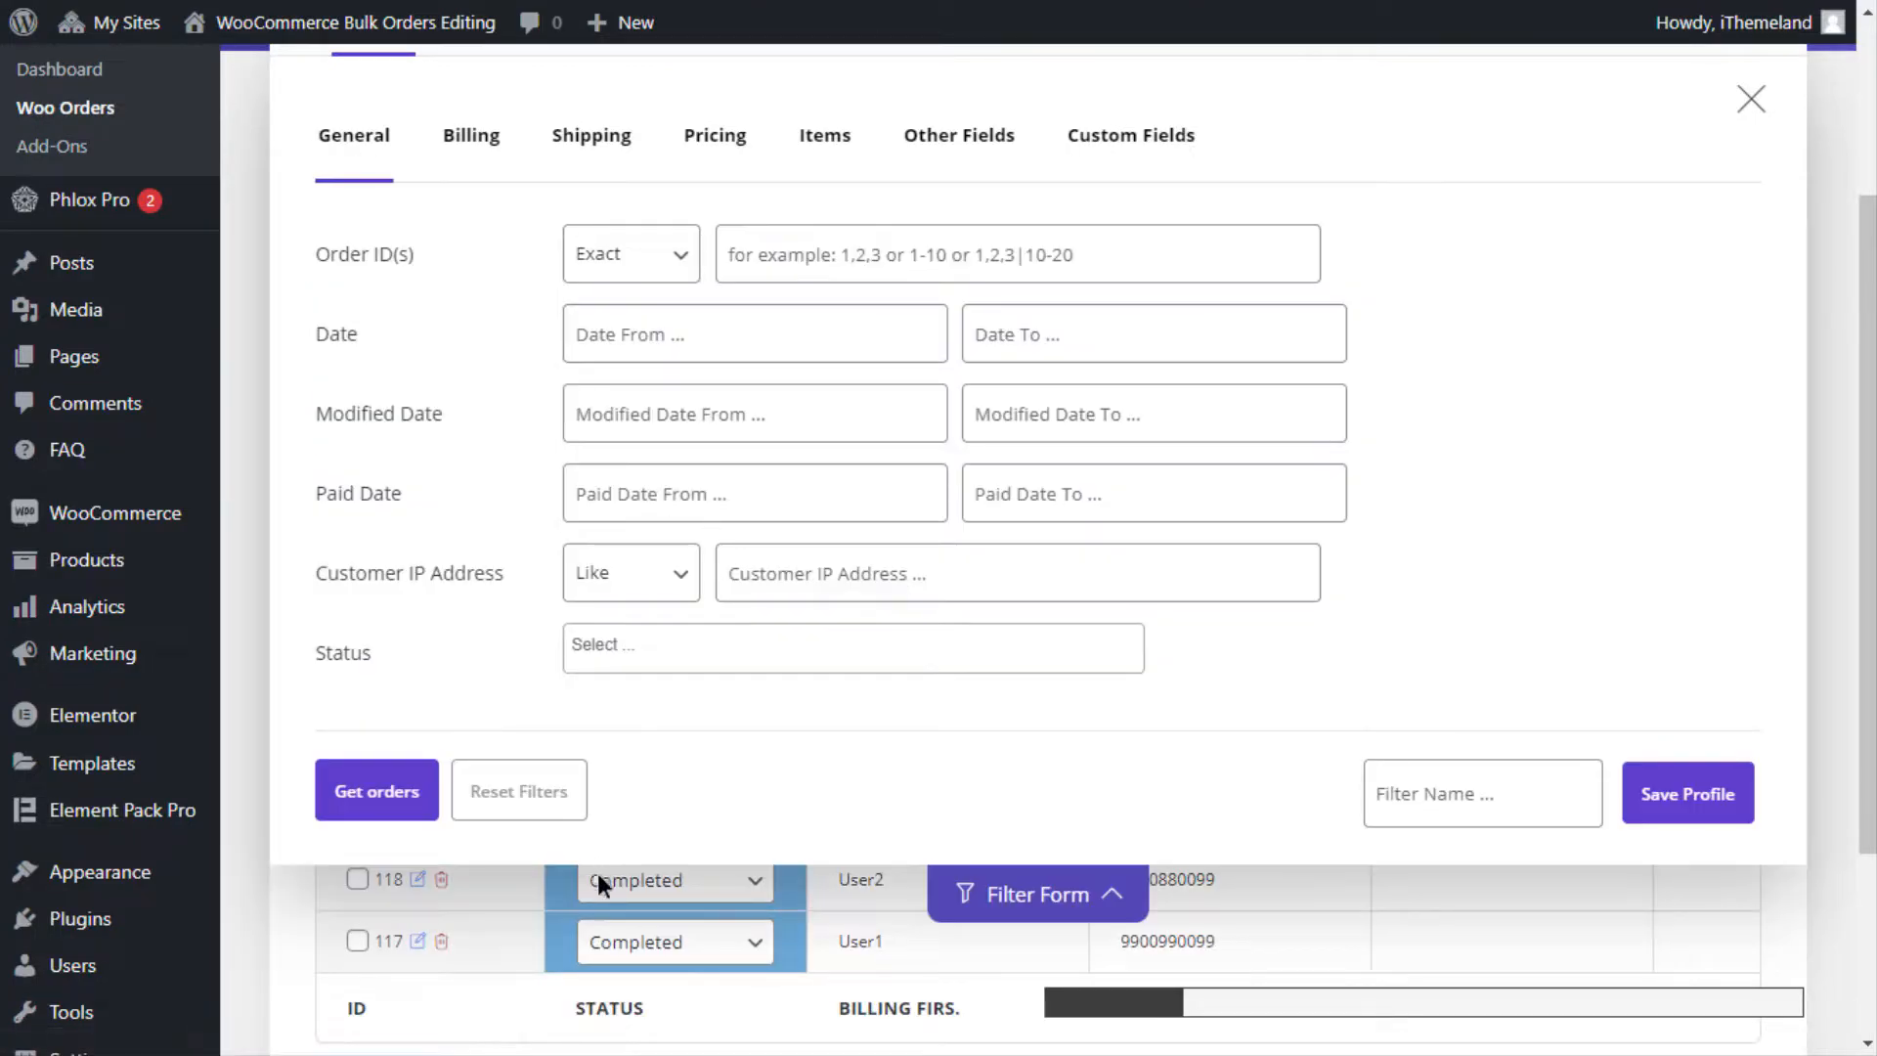
pyautogui.click(939, 904)
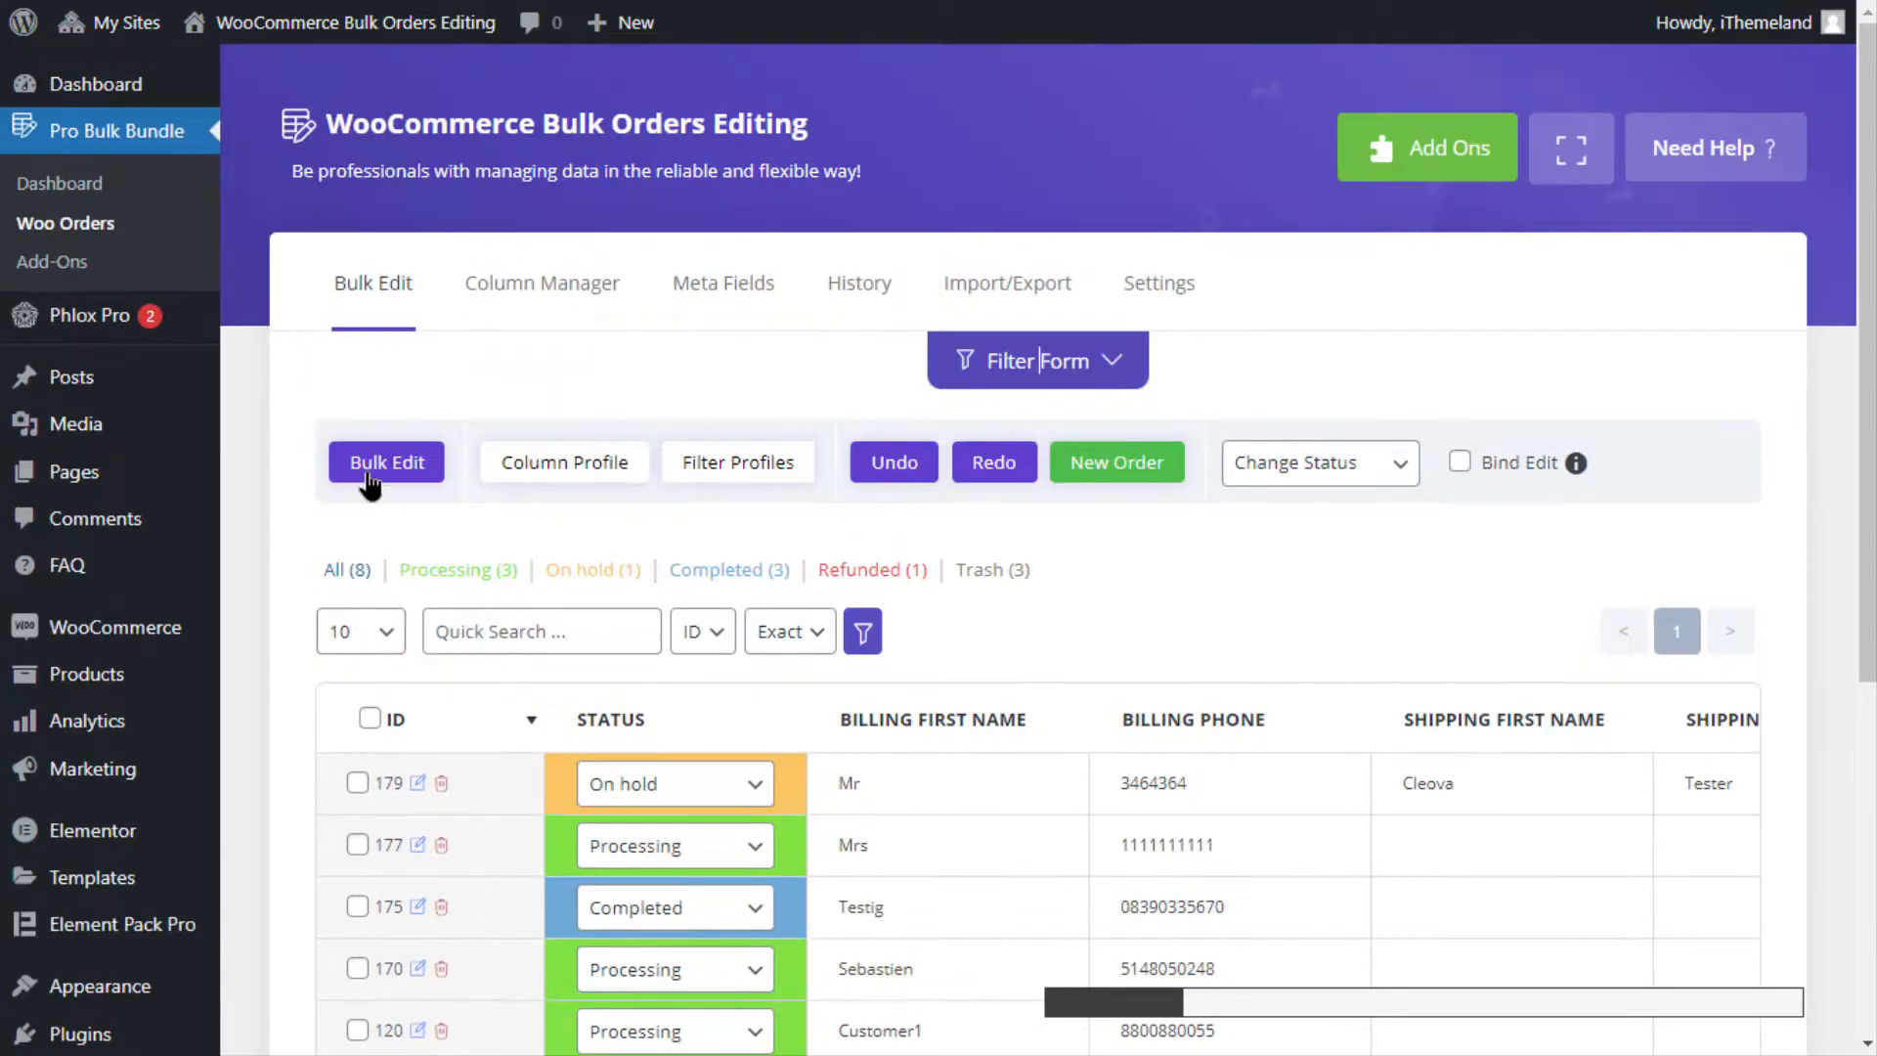
# - Open the Bulk Edit form, view its Shipping and Pricing fields, and close it
pyautogui.click(372, 469)
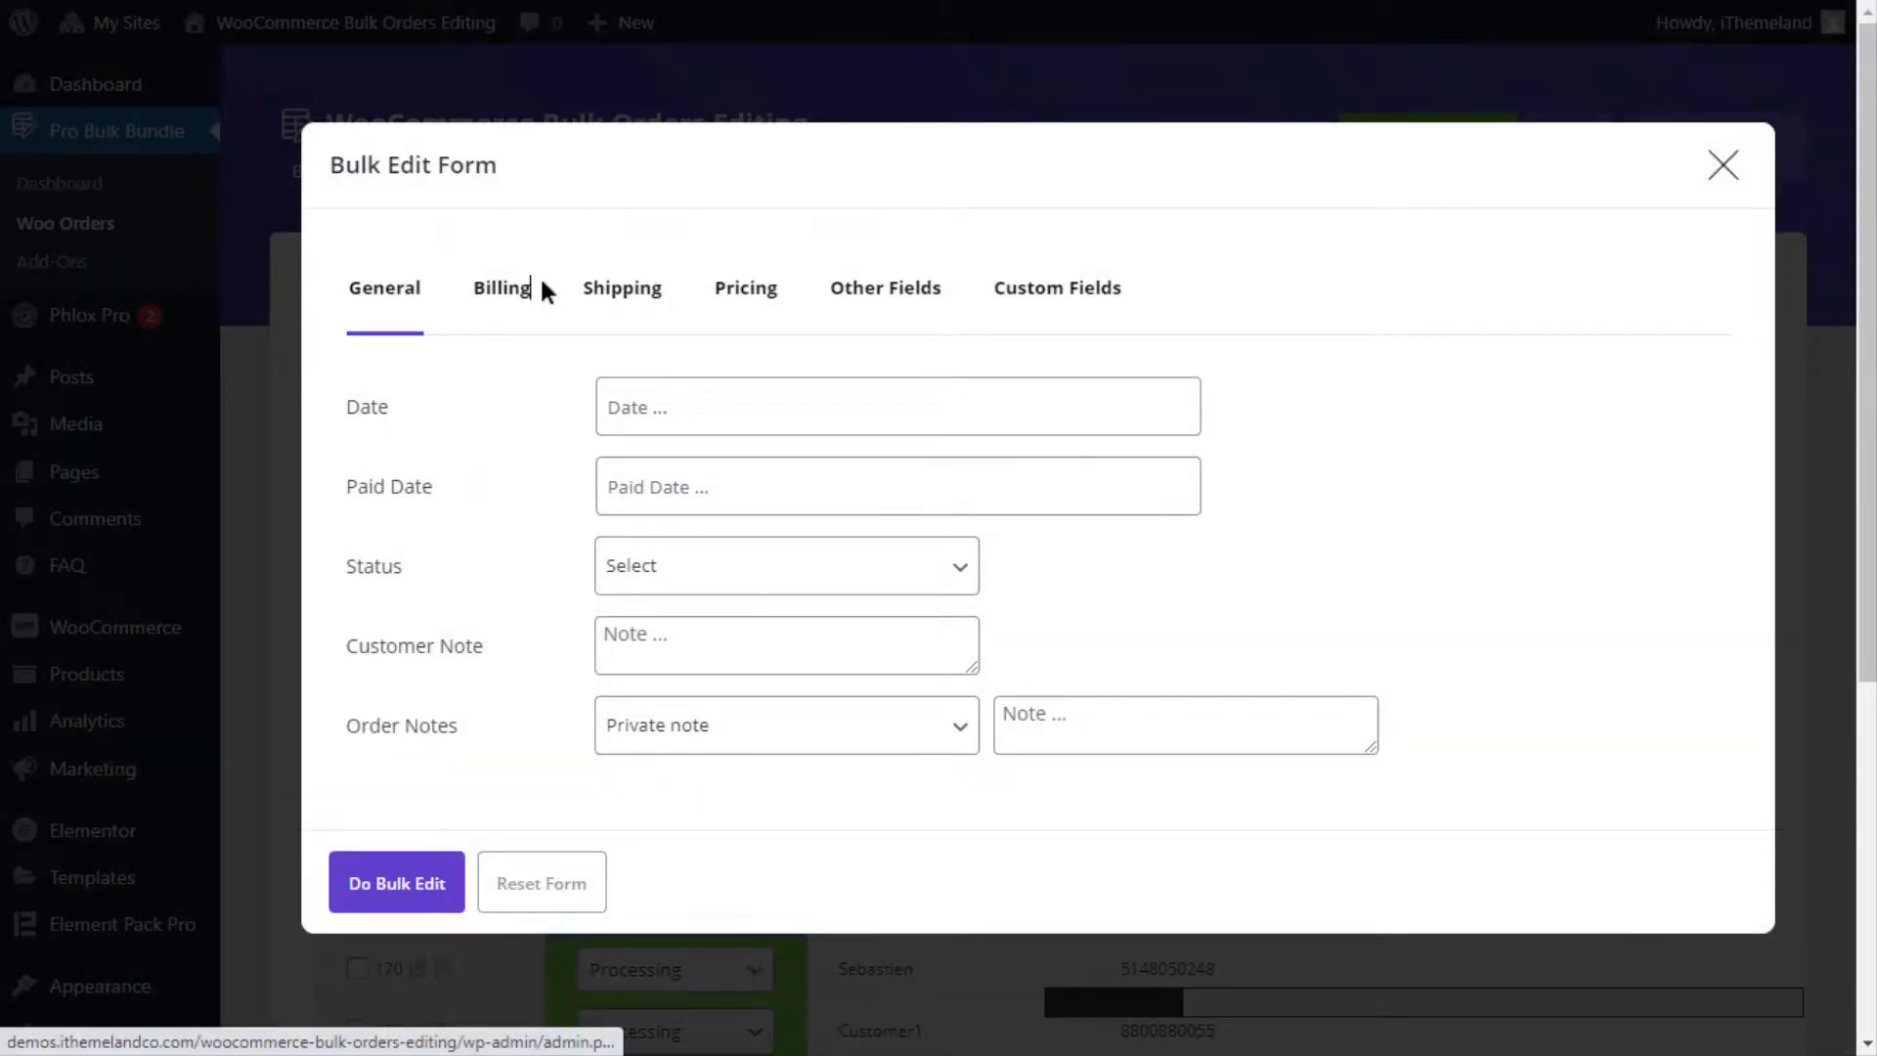
pyautogui.click(632, 293)
pyautogui.click(738, 293)
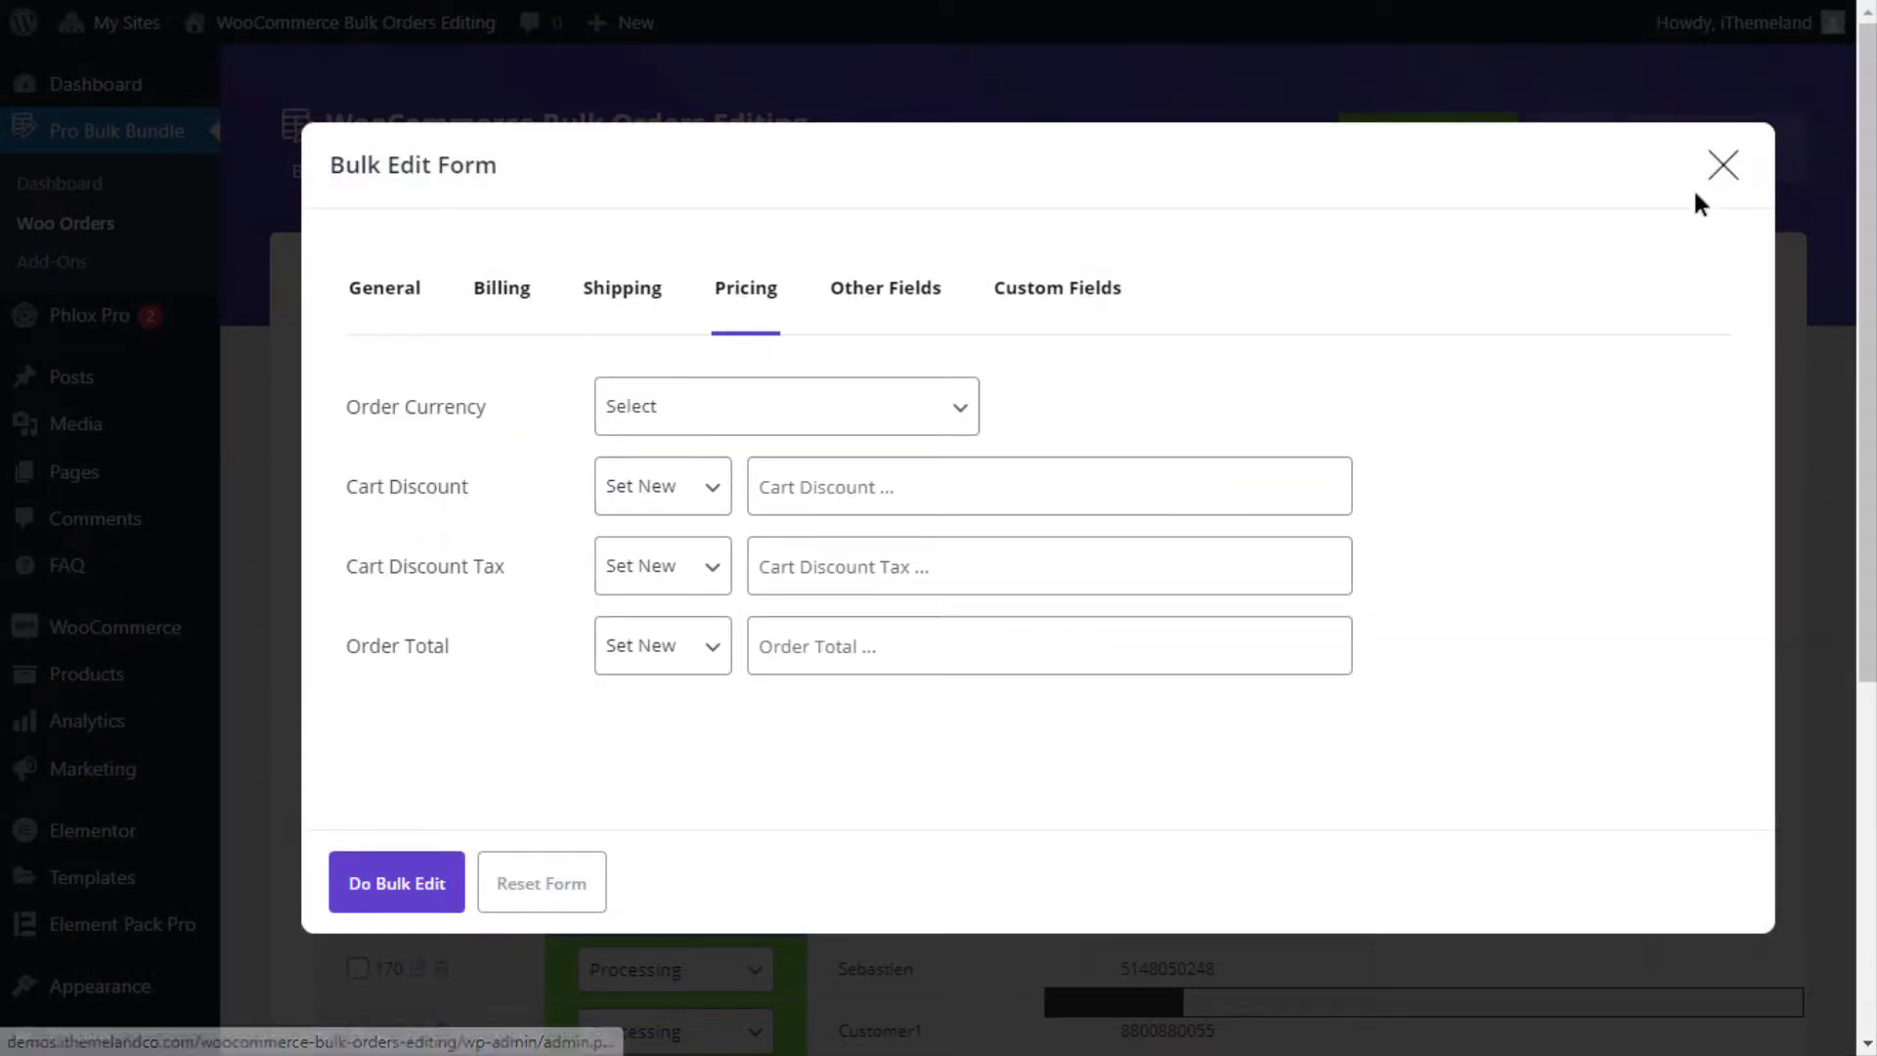
pyautogui.click(1722, 164)
# - Open the column profiles, view the available presets, and look through the column groups of the Default preset
pyautogui.click(566, 461)
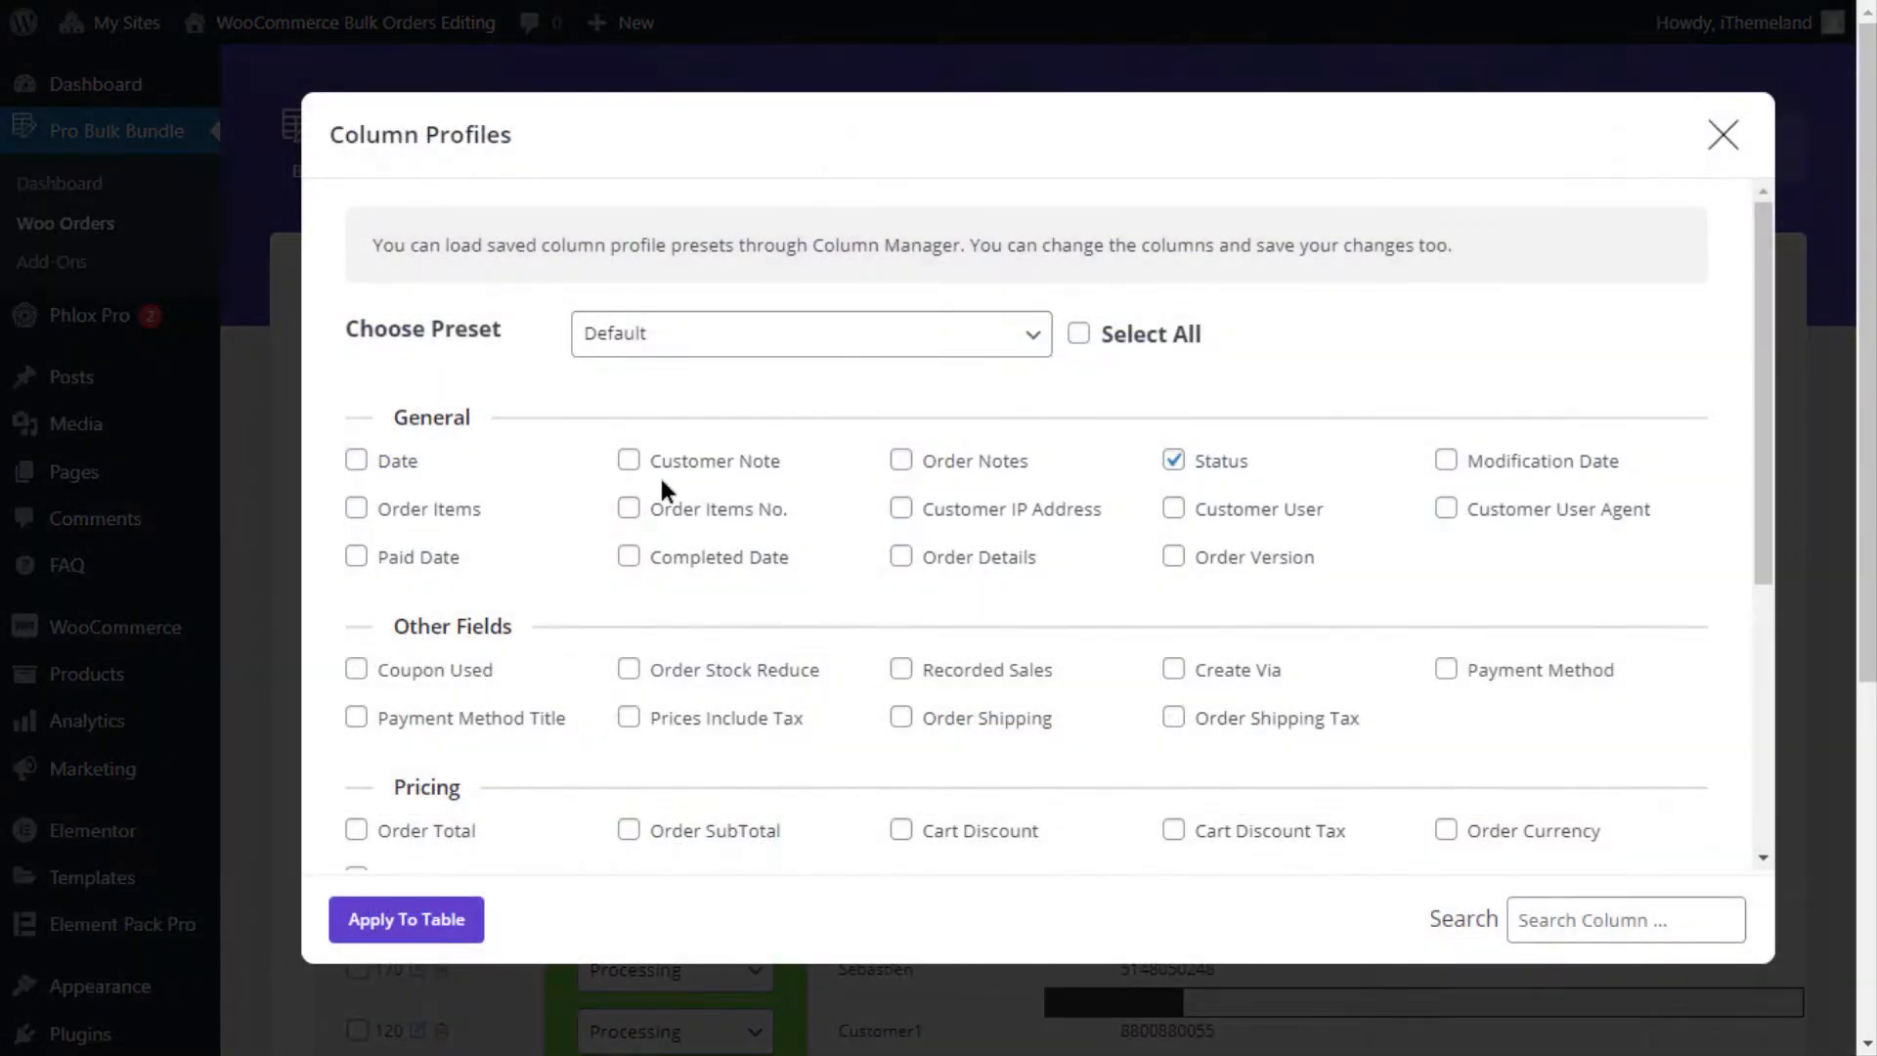
pyautogui.click(719, 350)
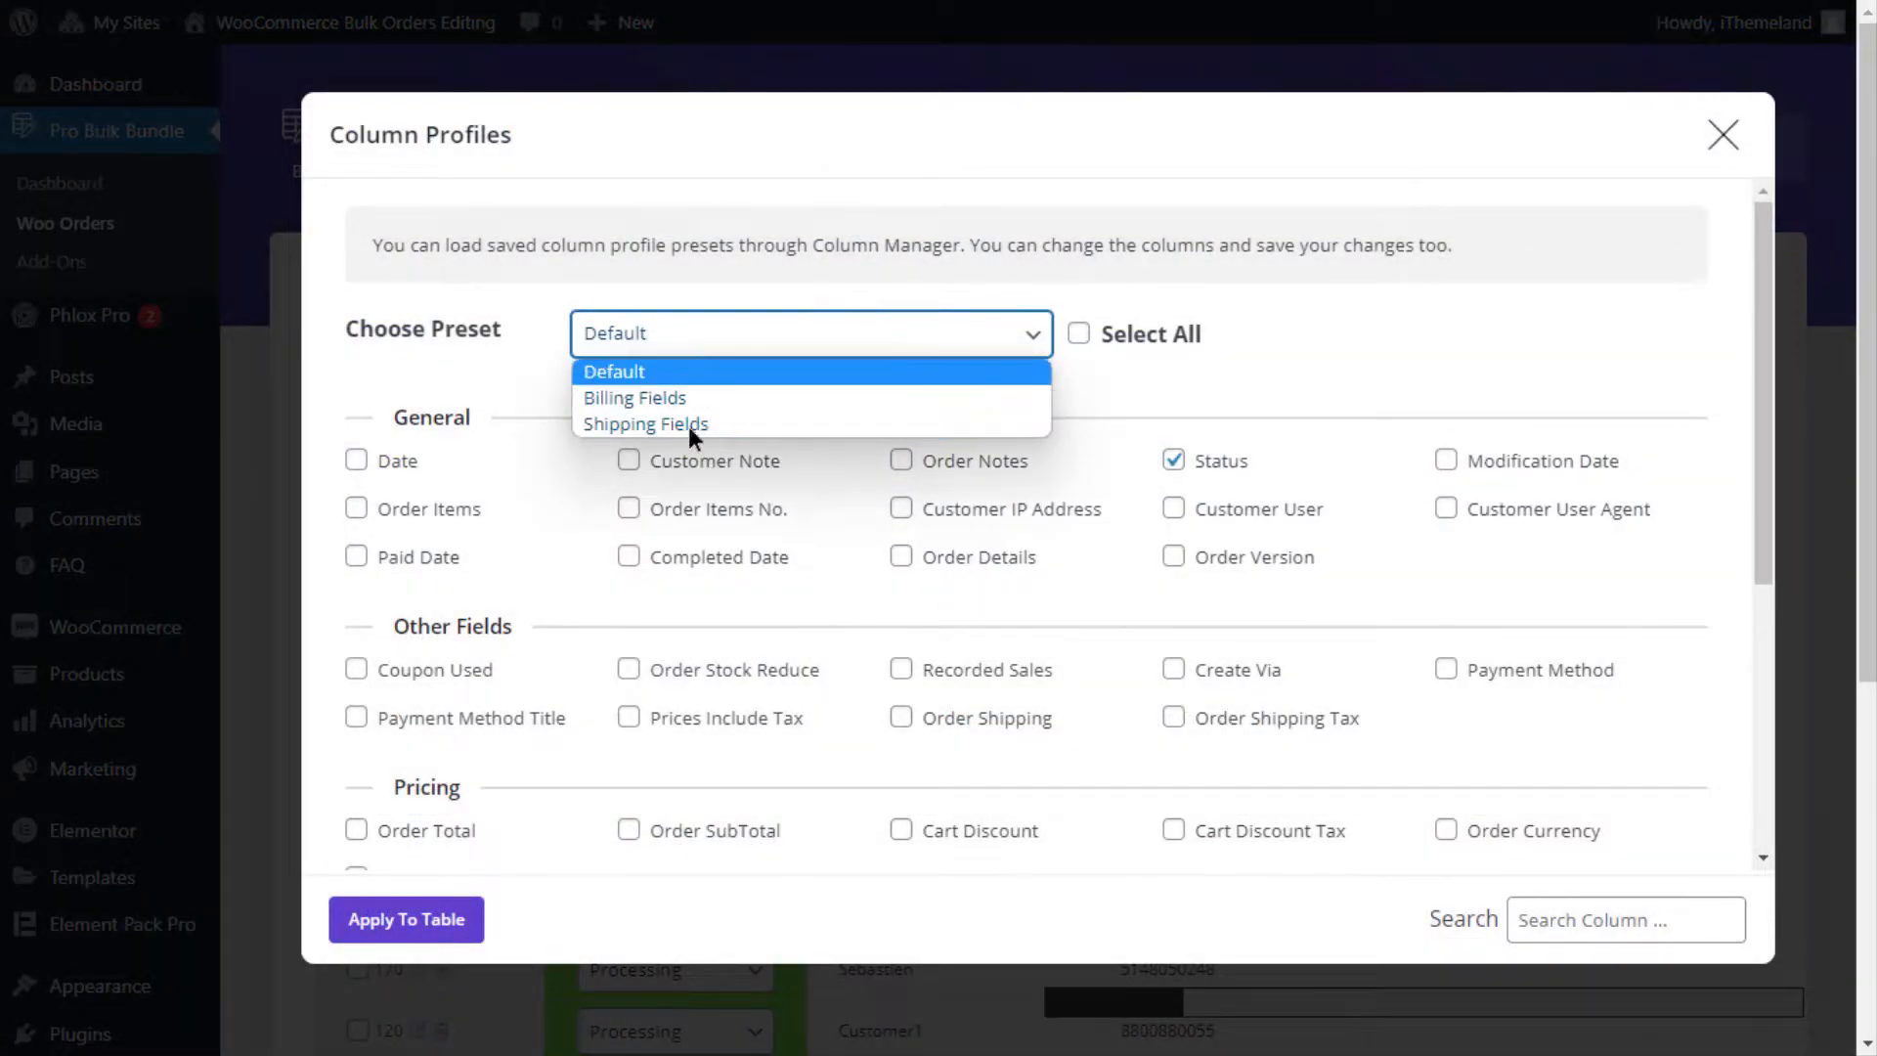
pyautogui.click(532, 359)
pyautogui.scroll(-3, 537, 455)
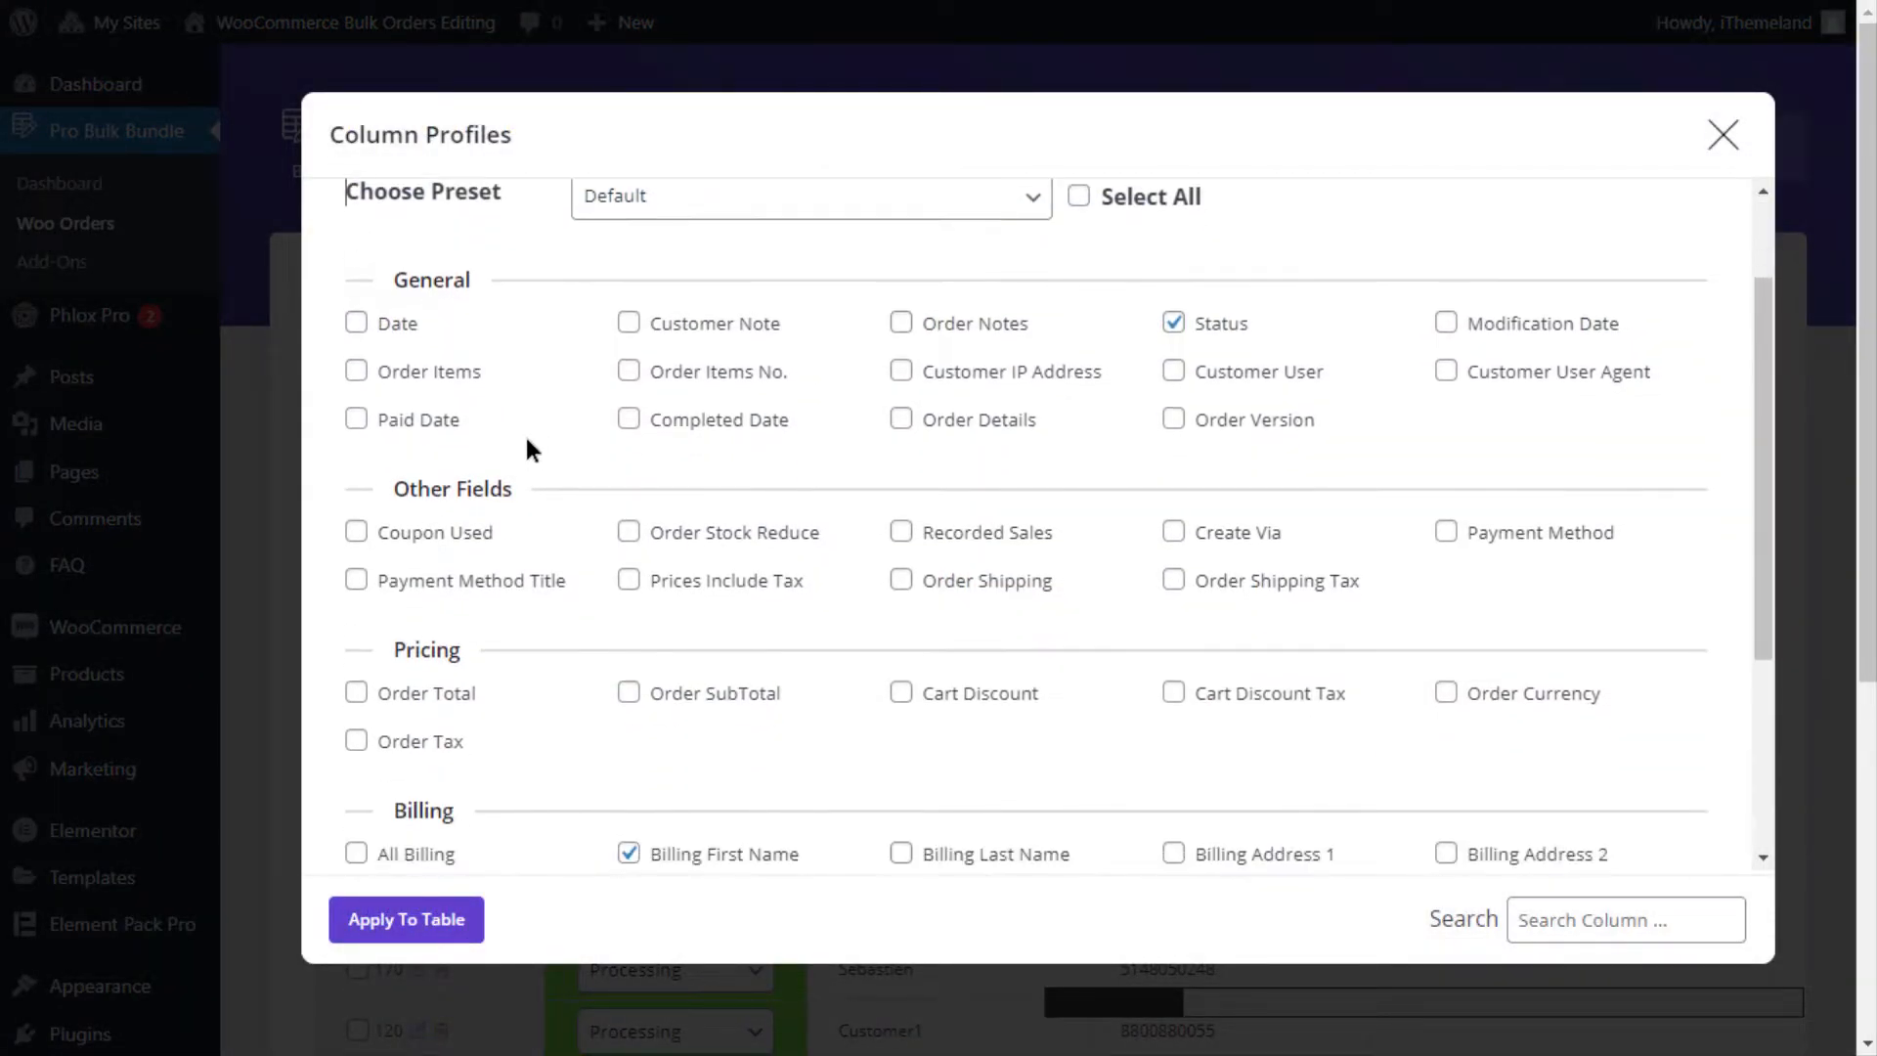
pyautogui.moveTo(393, 489); pyautogui.dragTo(524, 484)
pyautogui.click(524, 484)
pyautogui.scroll(-5, 518, 489)
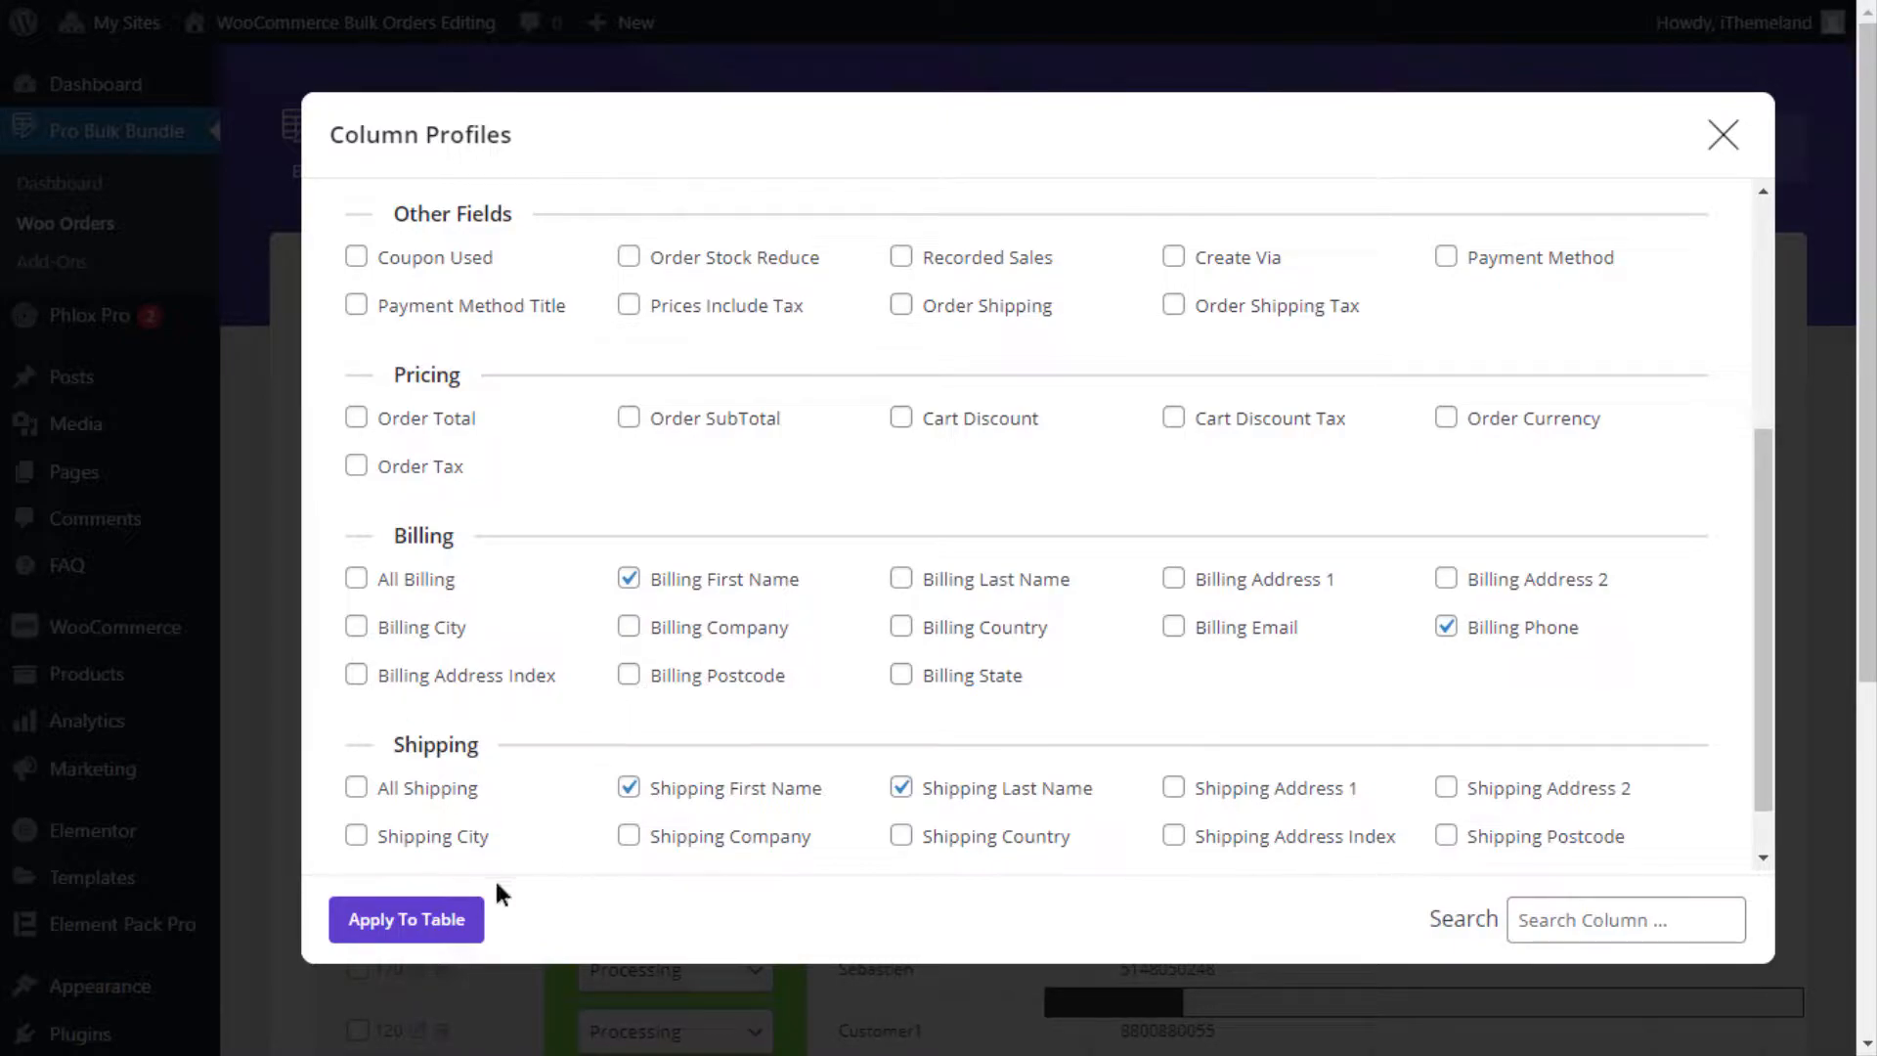
pyautogui.scroll(-2, 599, 817)
pyautogui.scroll(5, 816, 562)
# - Choose the Billing Fields column preset and examine which columns it includes
pyautogui.click(733, 334)
pyautogui.click(724, 398)
pyautogui.scroll(-4, 718, 586)
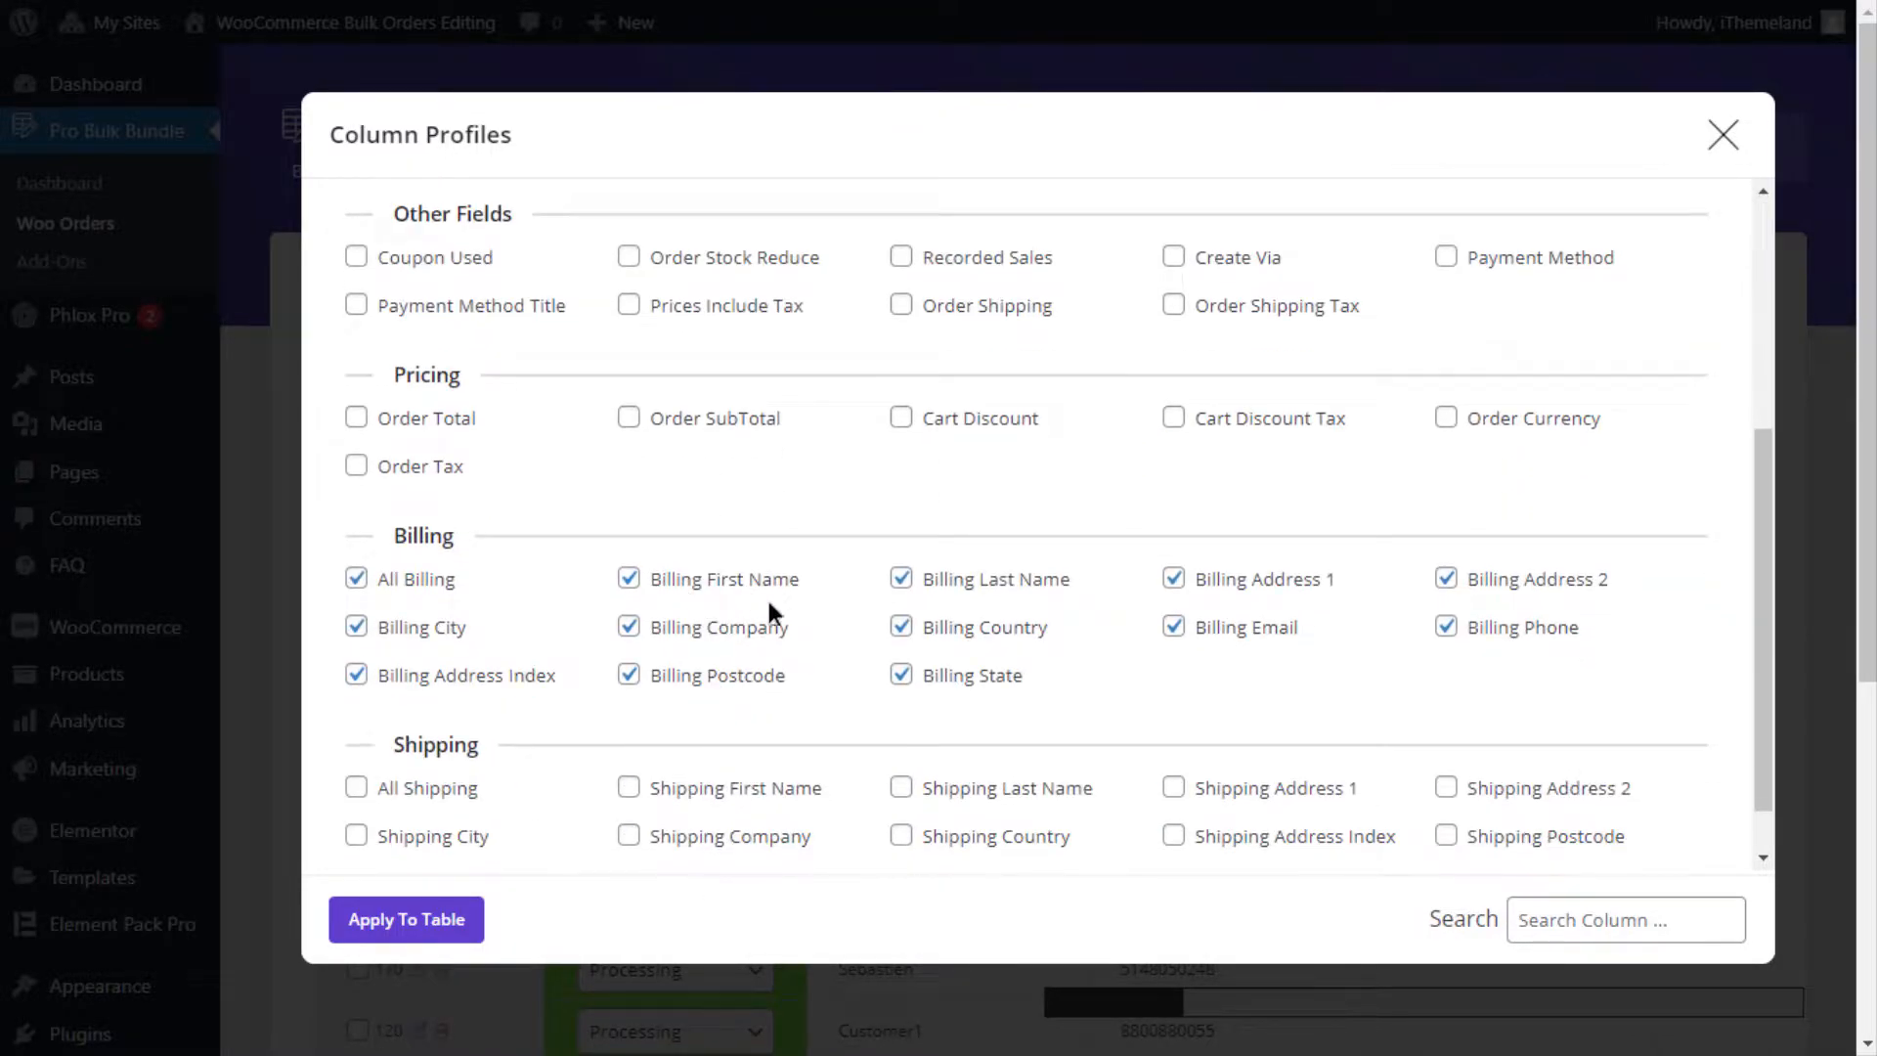
pyautogui.scroll(5, 771, 641)
# - Choose the Shipping Fields column preset and look through its columns
pyautogui.click(664, 344)
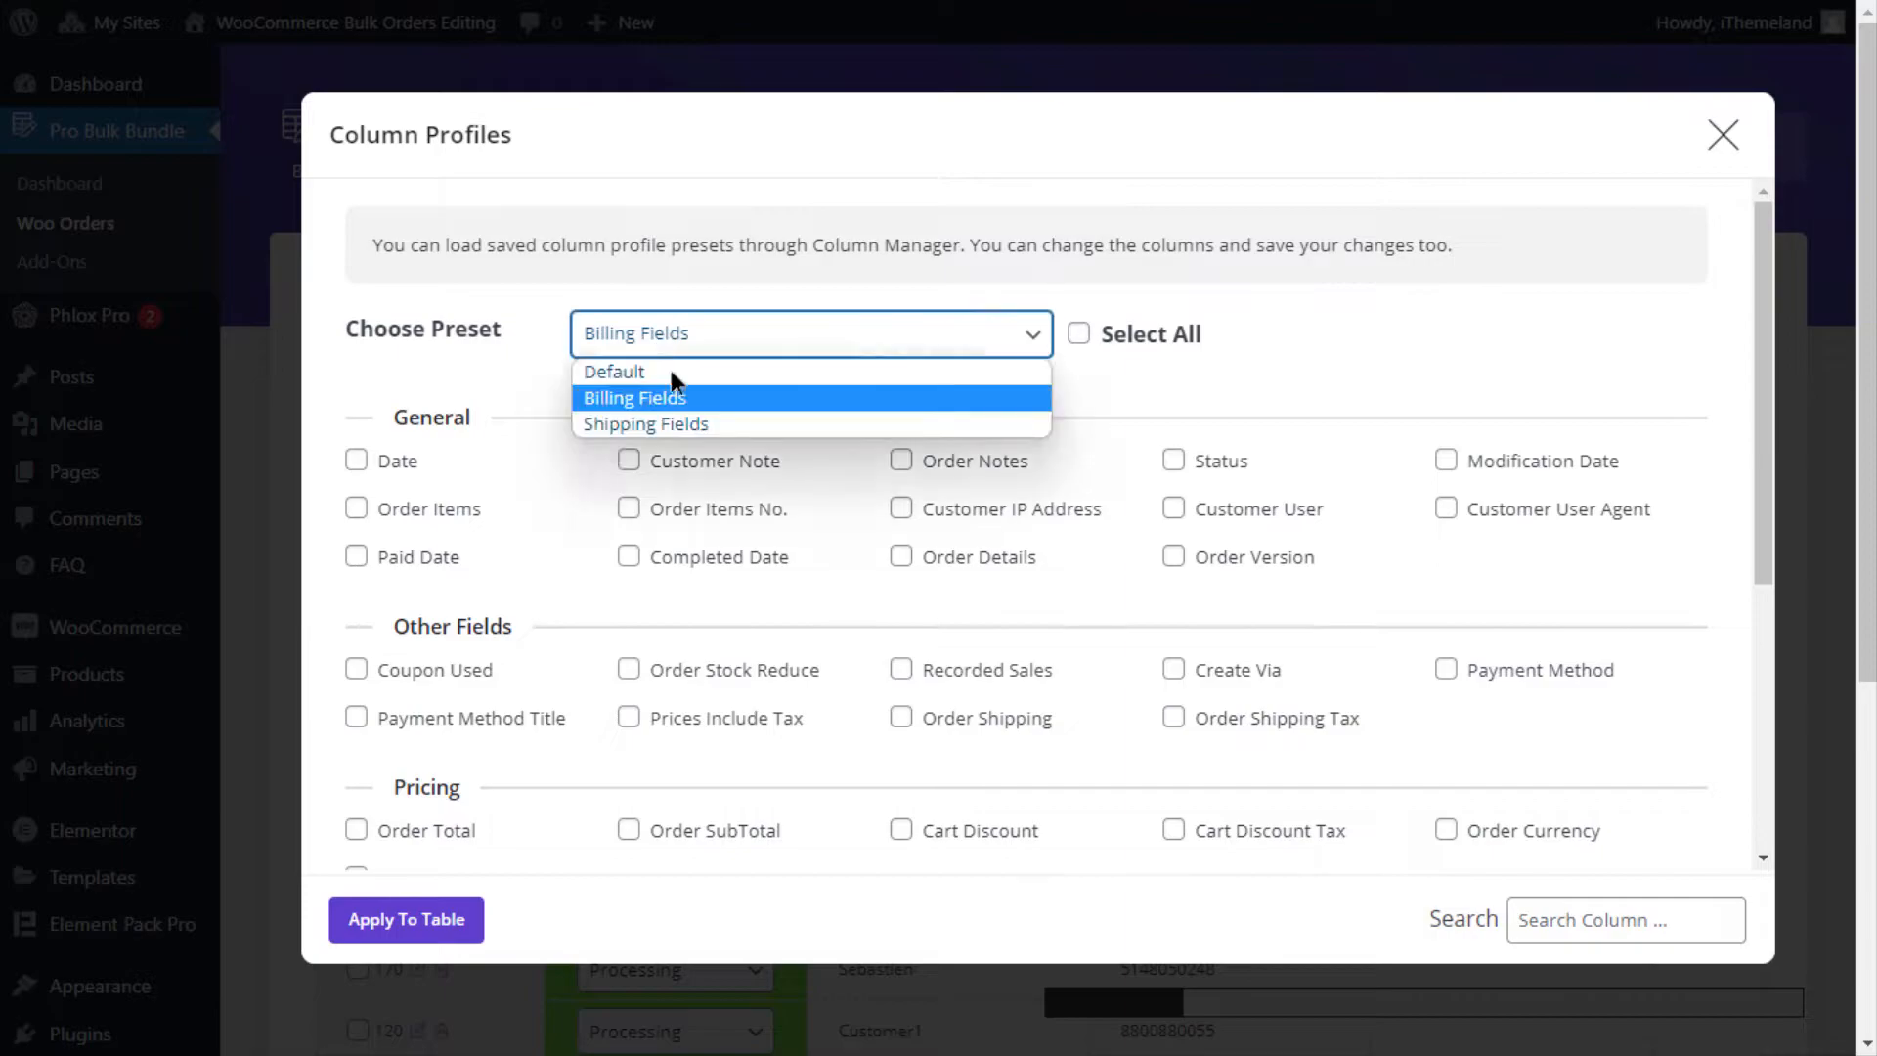
pyautogui.click(669, 431)
pyautogui.scroll(-4, 737, 753)
pyautogui.scroll(5, 759, 742)
# - Switch the column preset back to Default, check its columns, and close the column profiles without applying
pyautogui.click(683, 335)
pyautogui.click(675, 348)
pyautogui.click(672, 376)
pyautogui.scroll(-5, 794, 509)
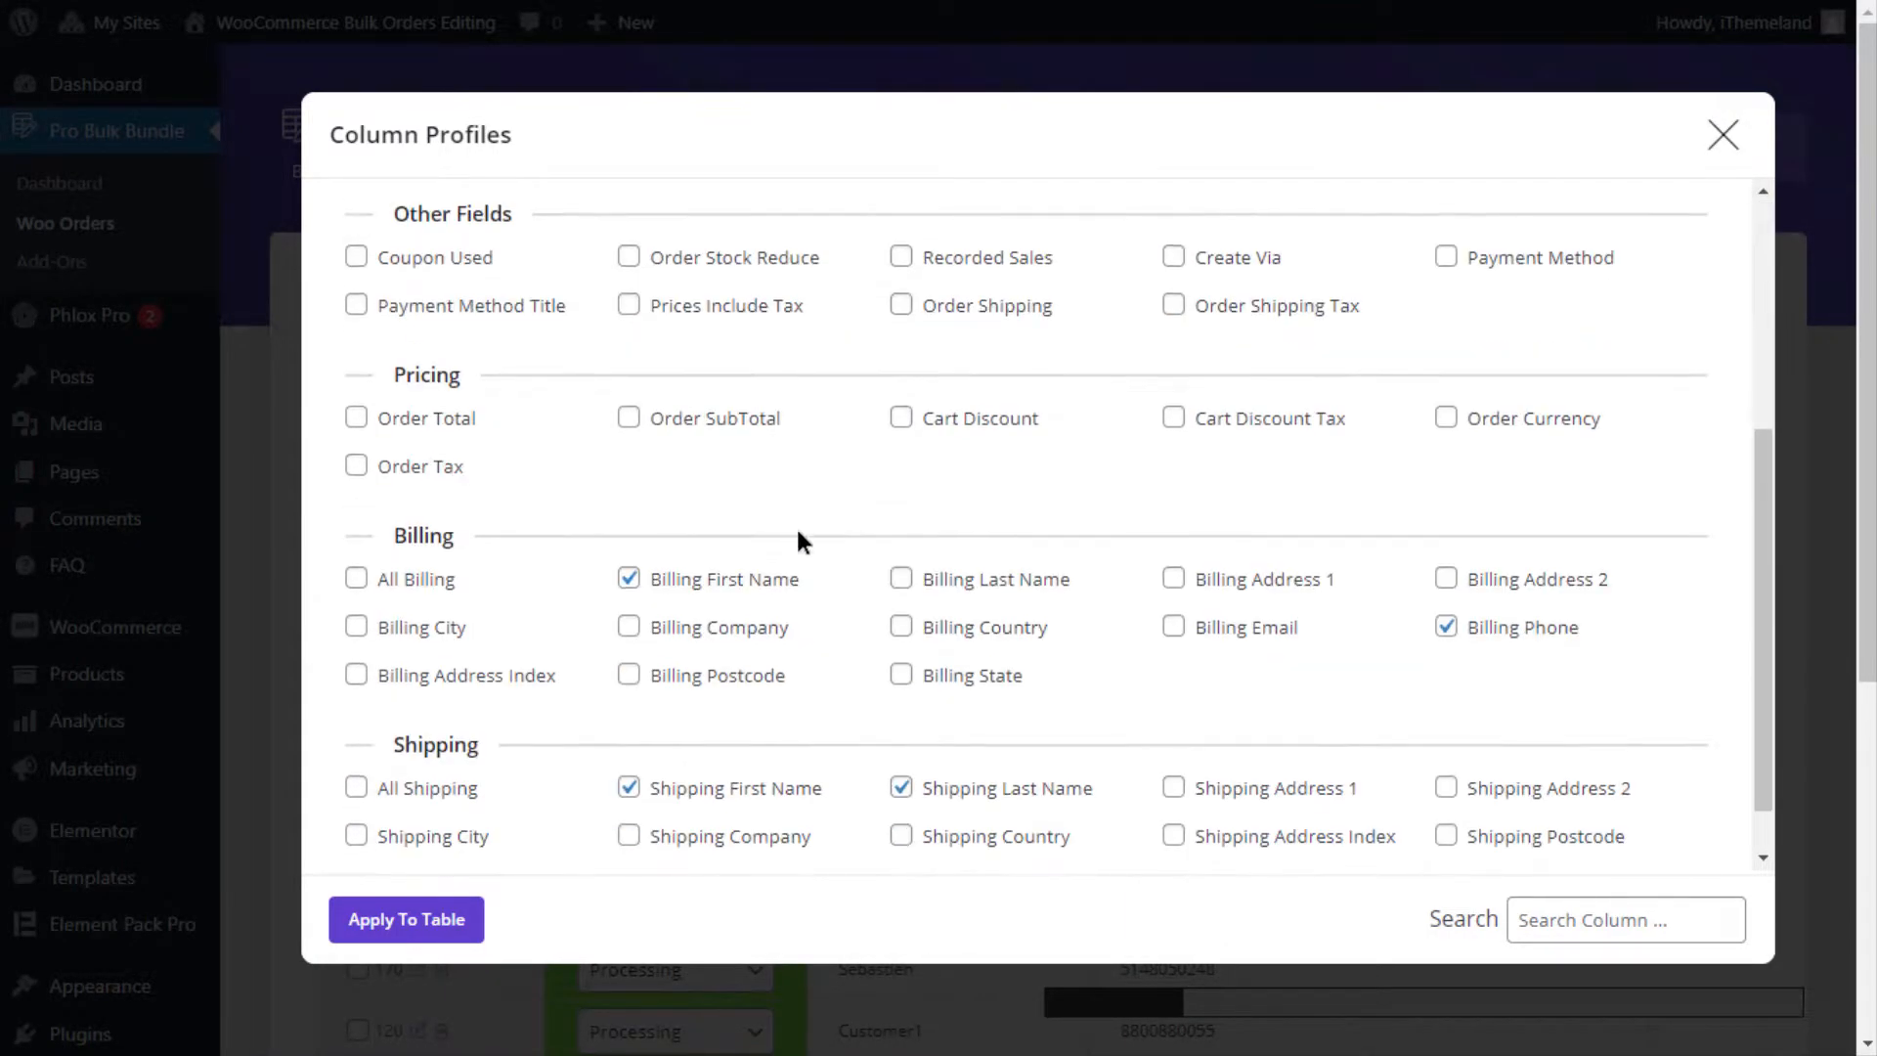
pyautogui.click(1723, 135)
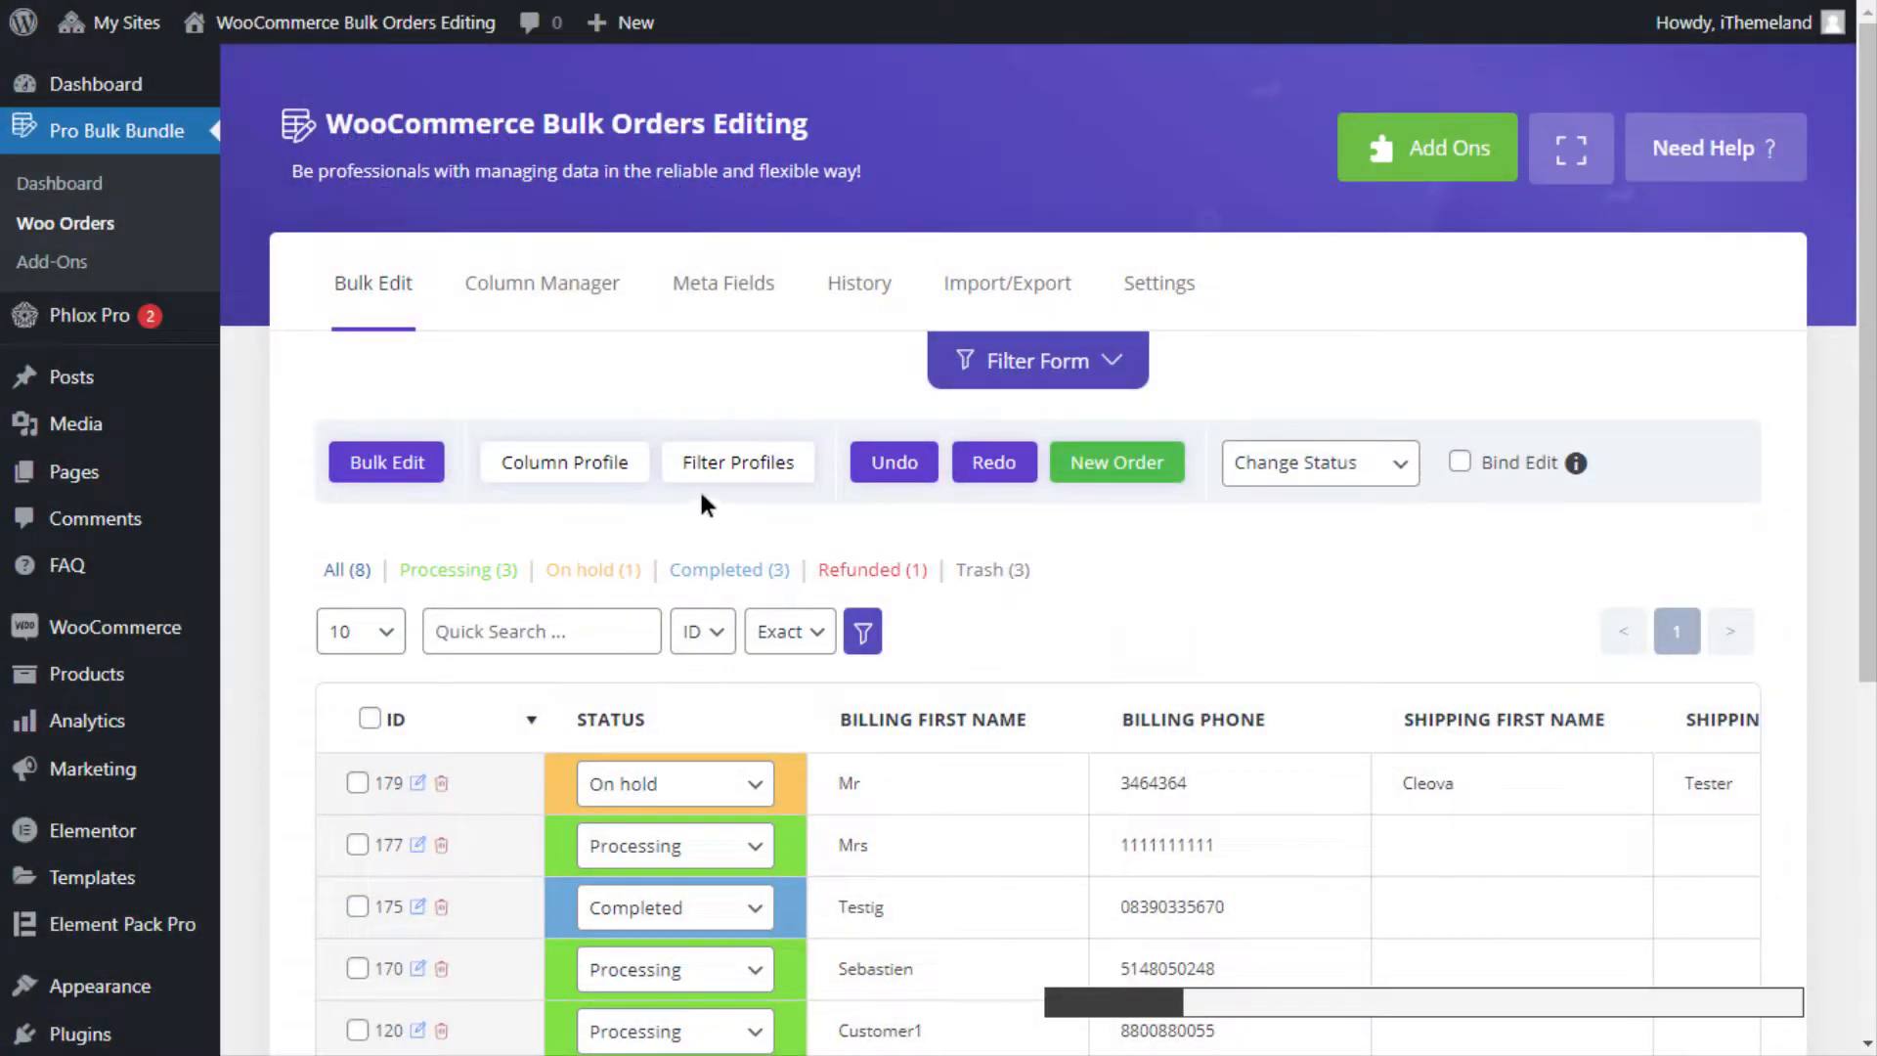
pyautogui.scroll(-1, 1132, 537)
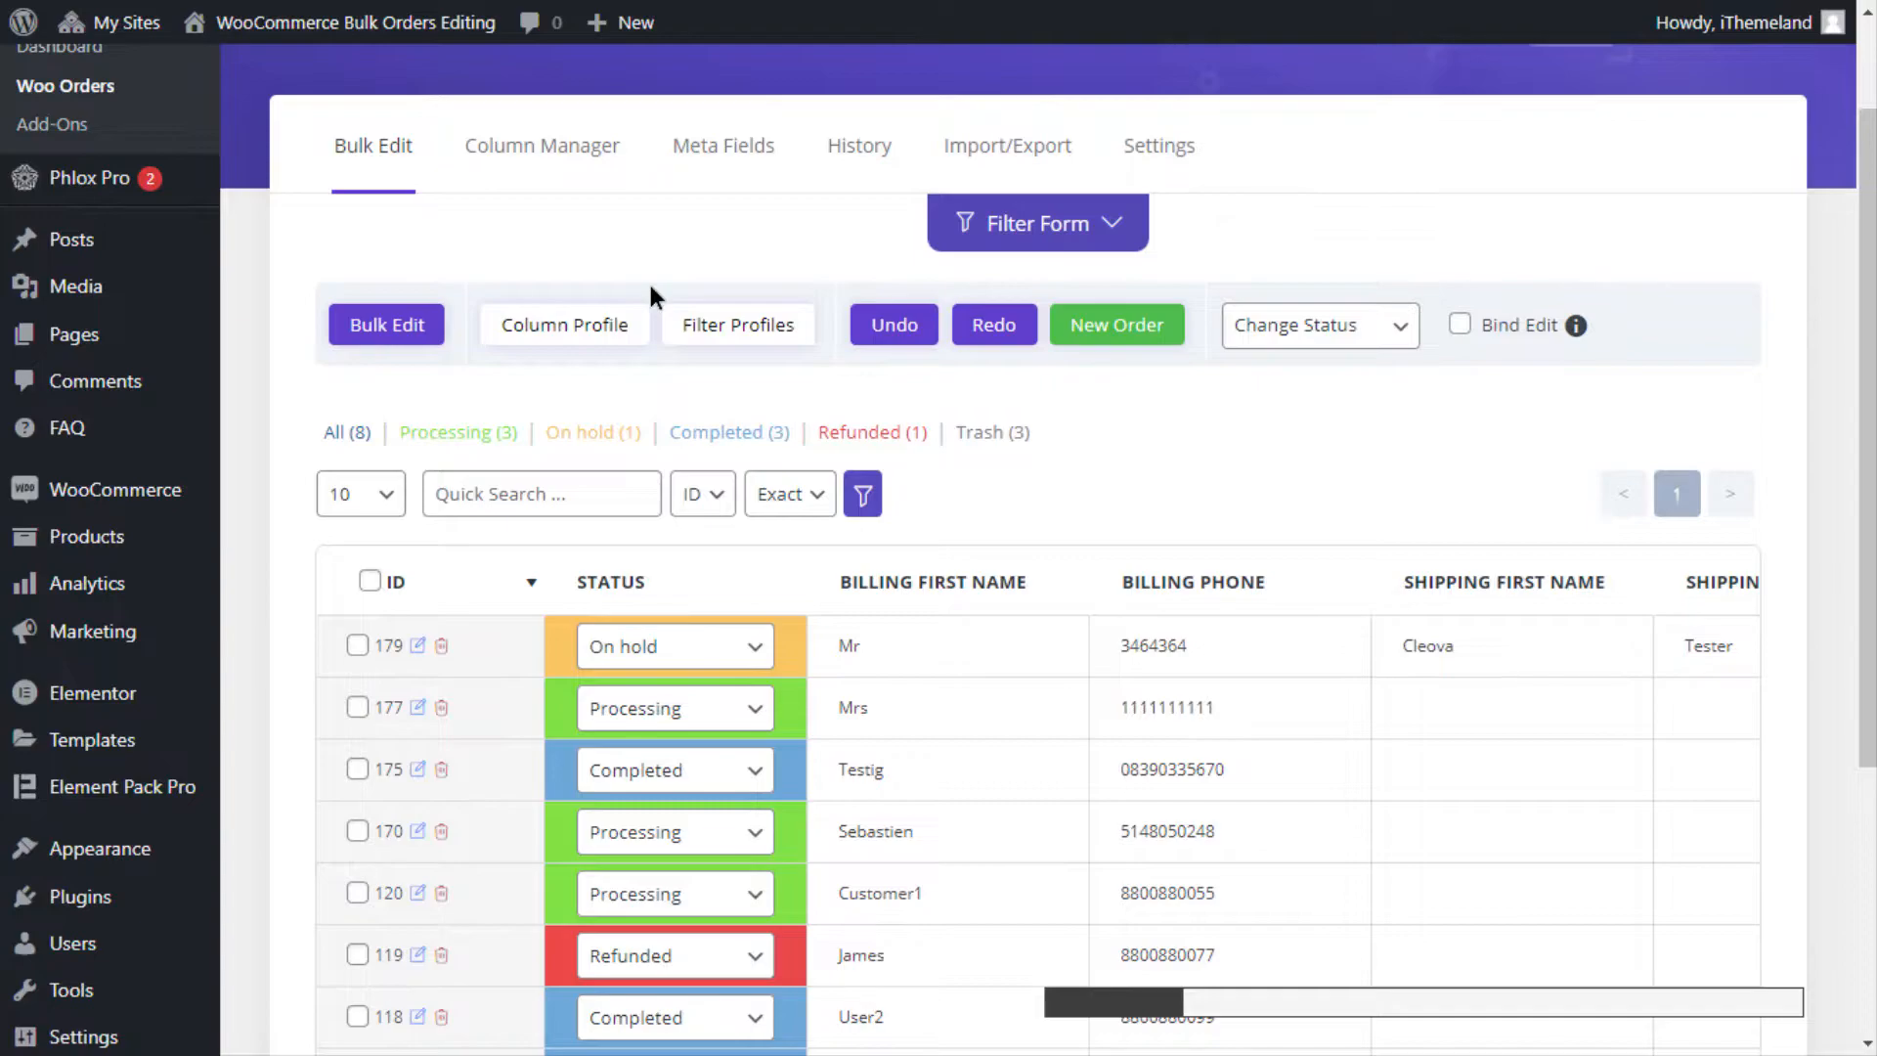
pyautogui.scroll(-3, 271, 496)
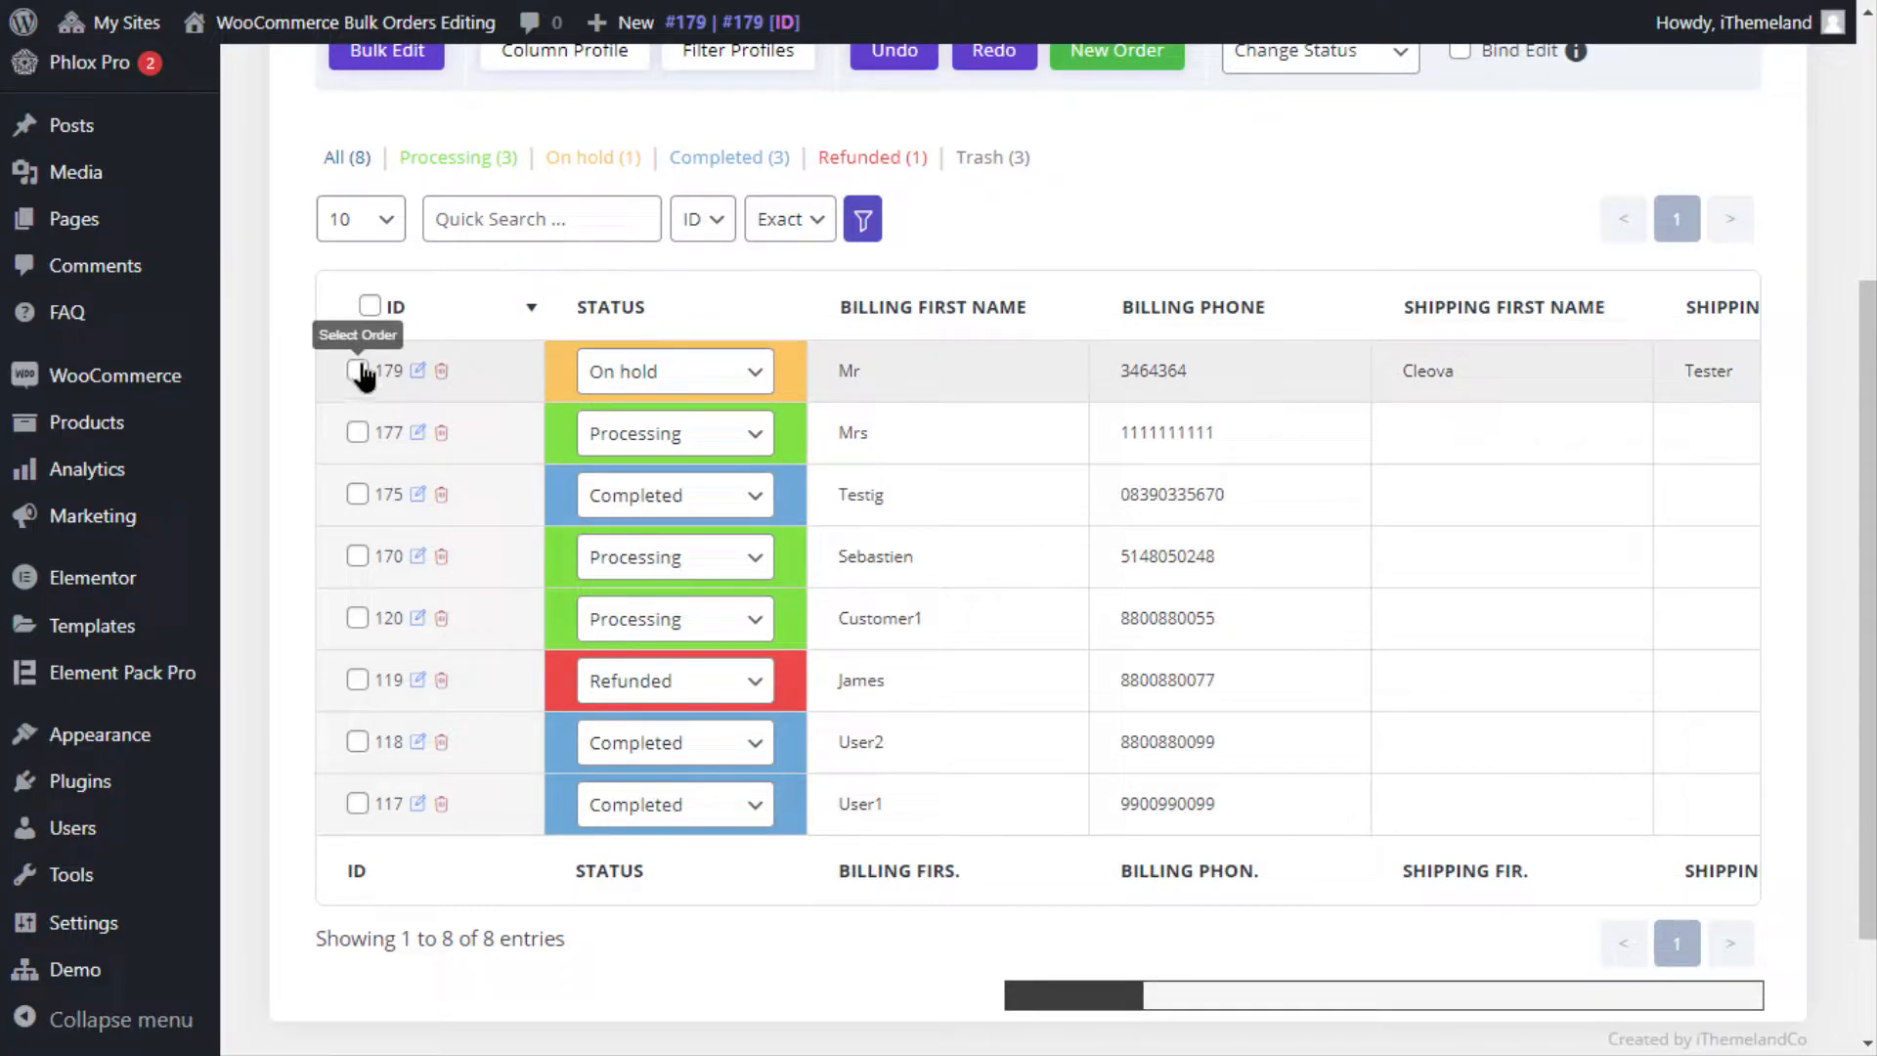
pyautogui.moveTo(1079, 1021); pyautogui.dragTo(888, 1007)
pyautogui.scroll(4, 629, 821)
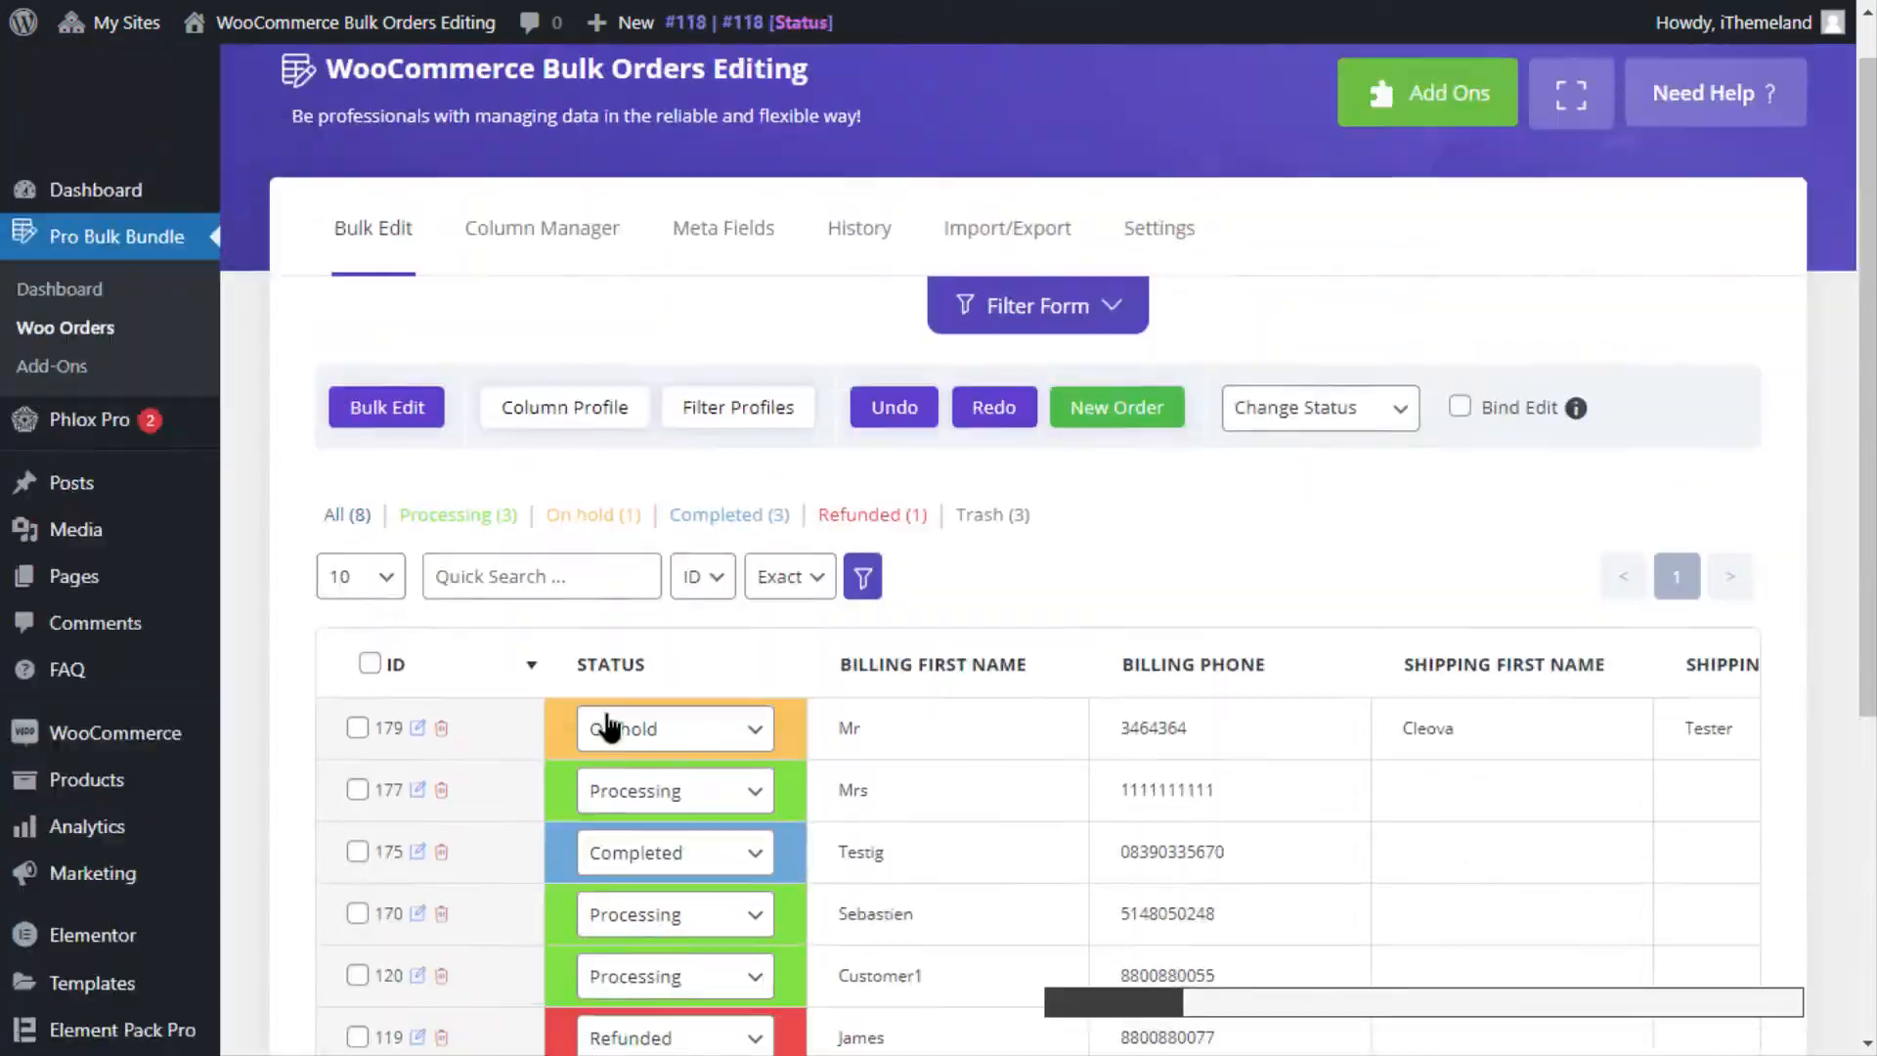
# - Open the column profiles and search the columns for "order"
pyautogui.click(564, 461)
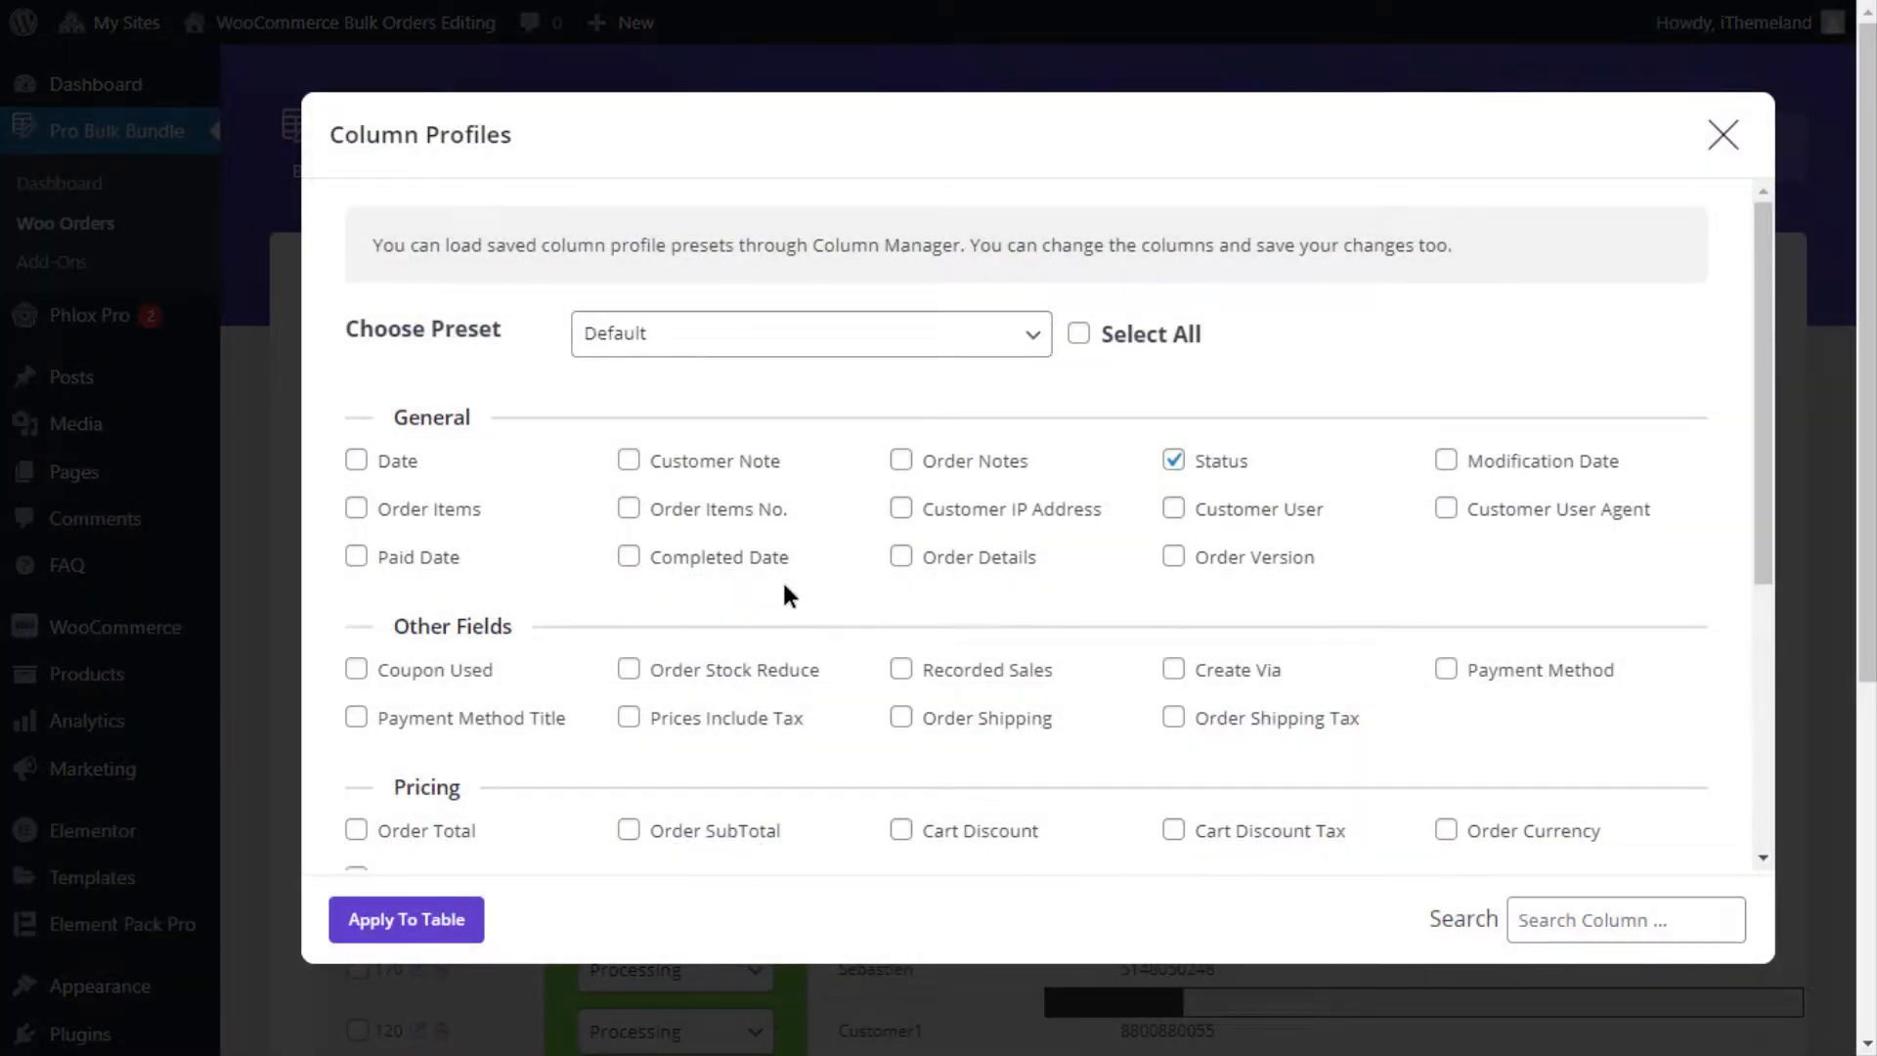
pyautogui.click(1615, 908)
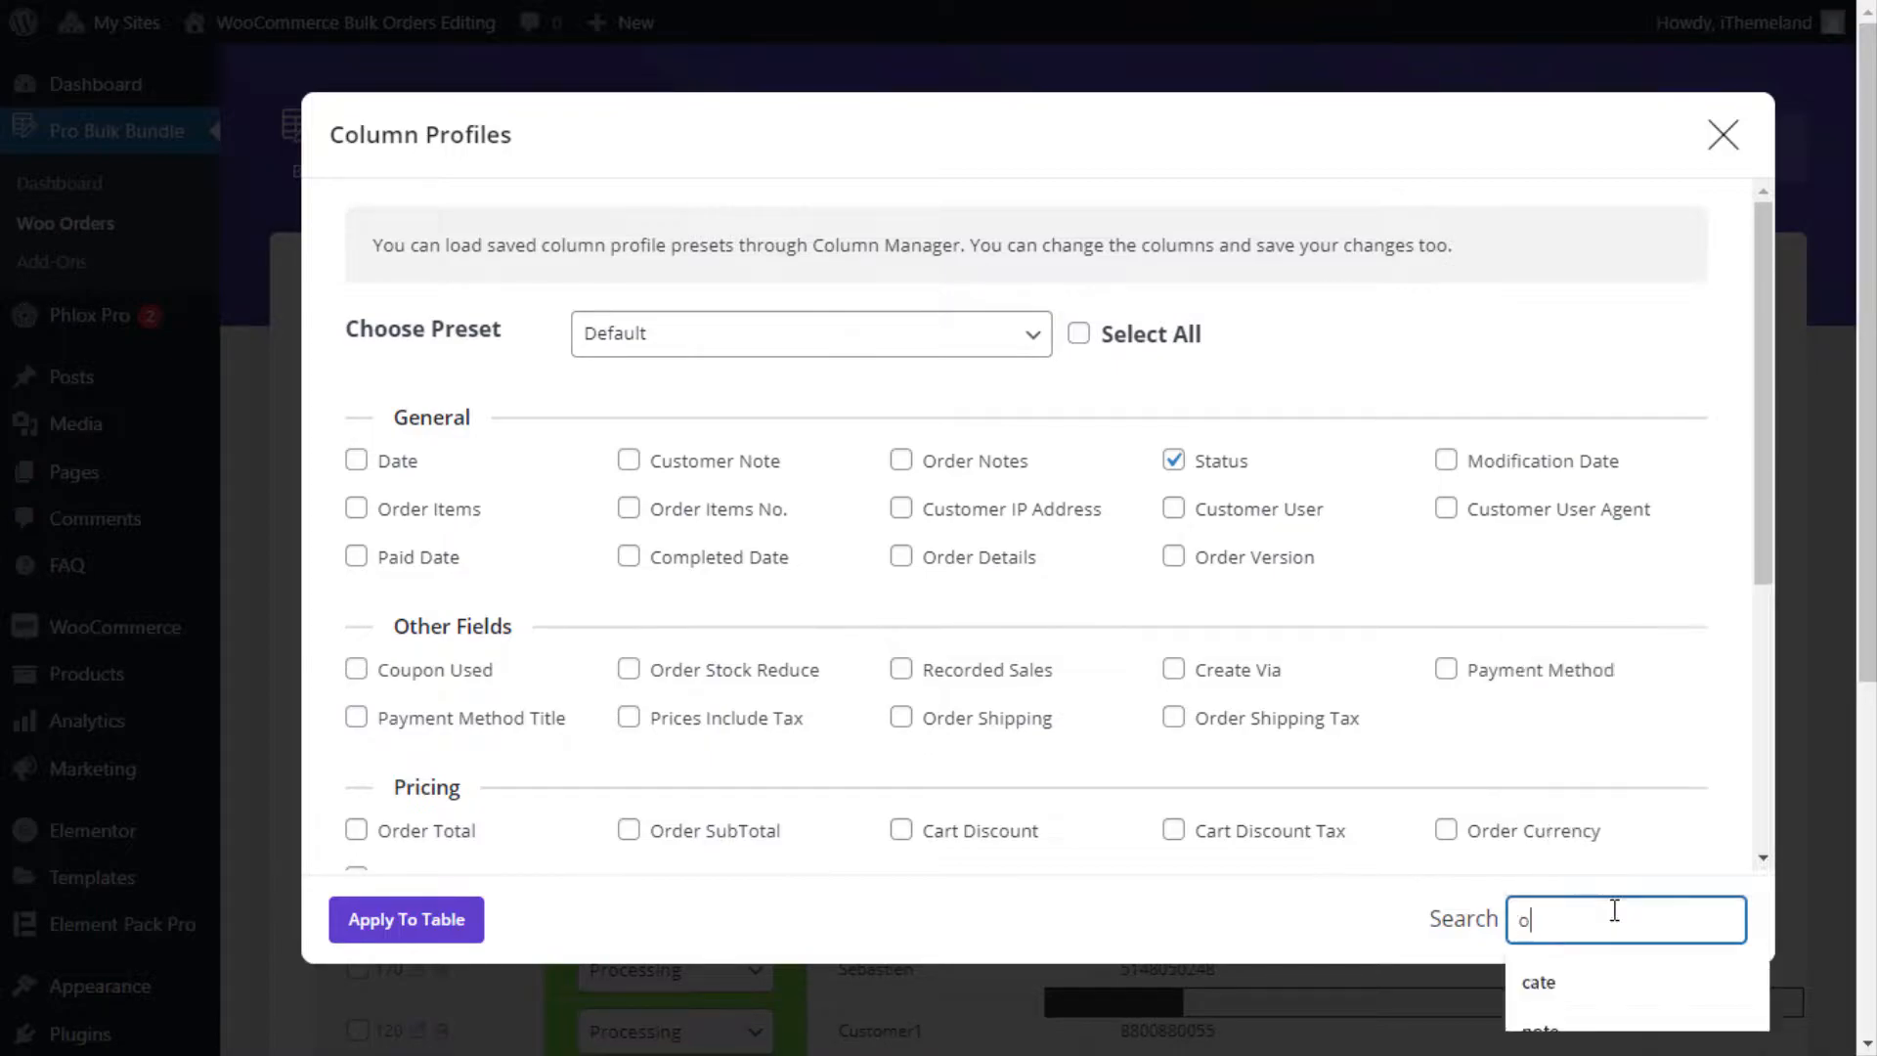
pyautogui.write('order')
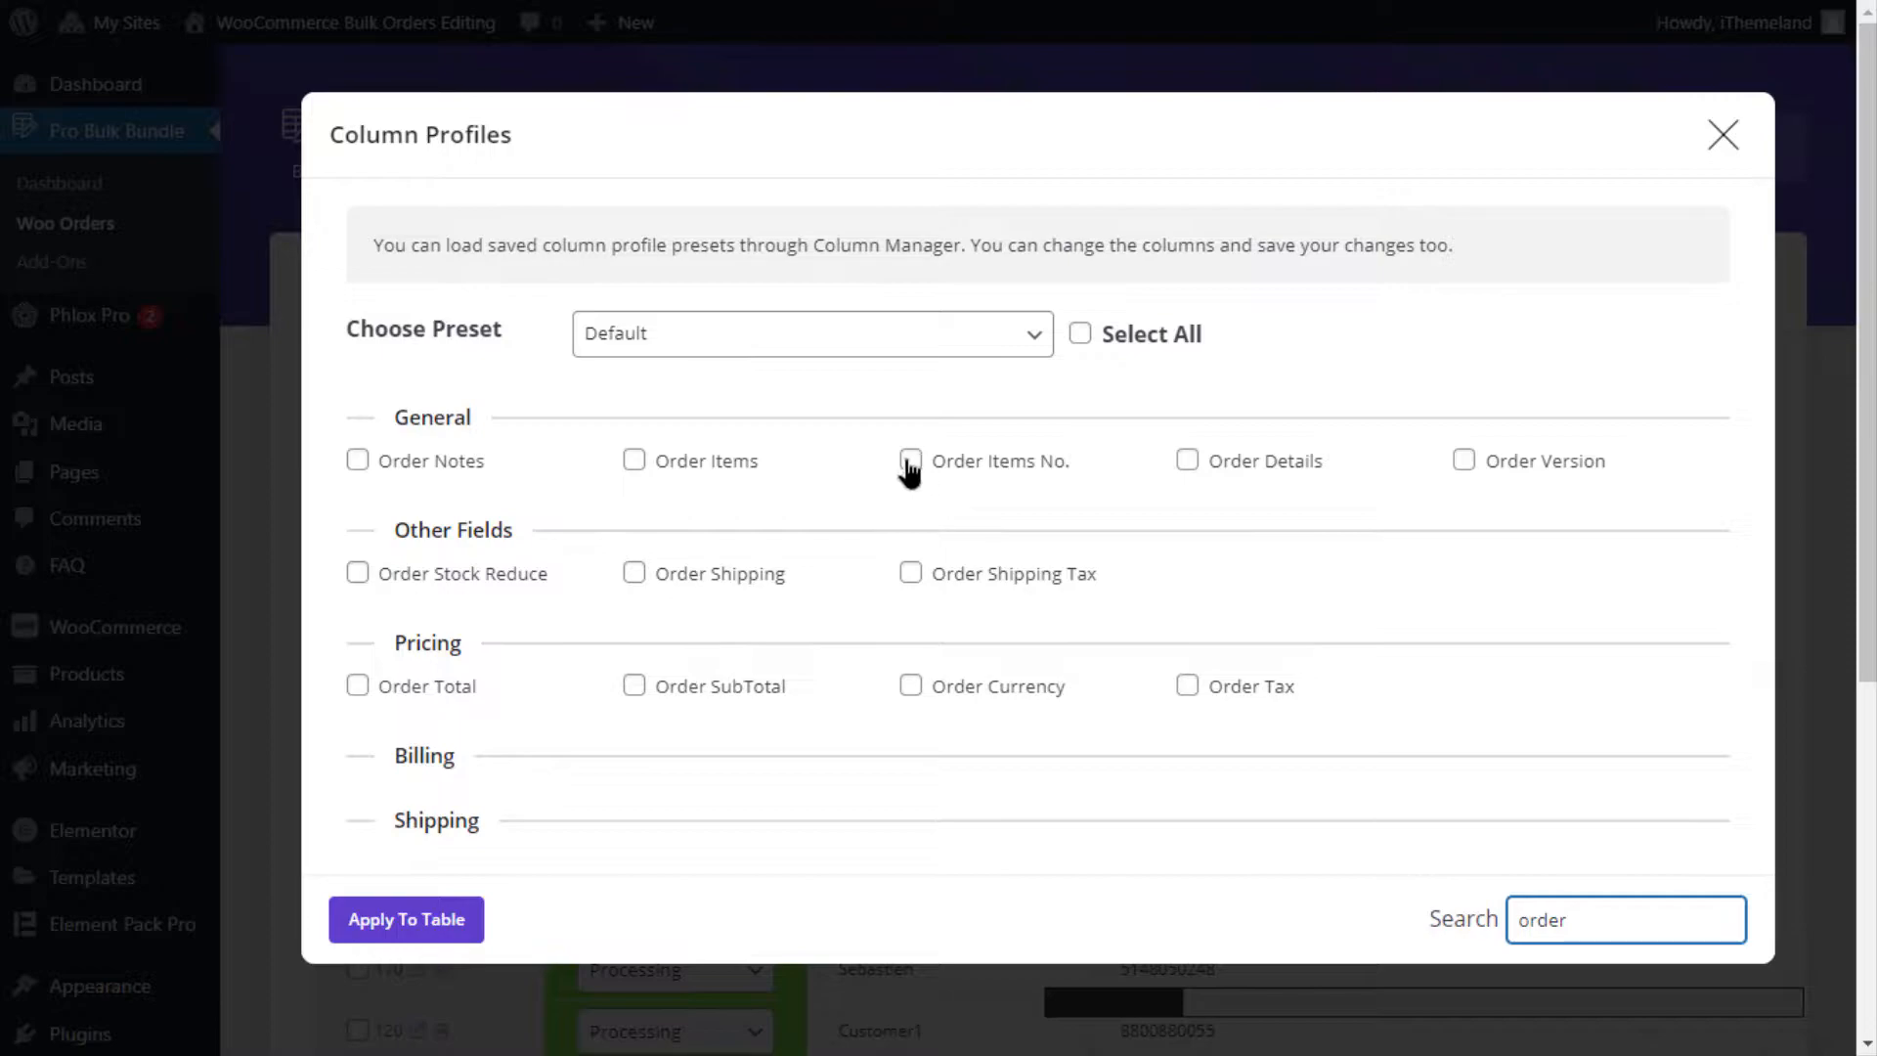
# - Add the Order Notes, Order Items and Order Details columns and apply the selection to the table
pyautogui.click(666, 464)
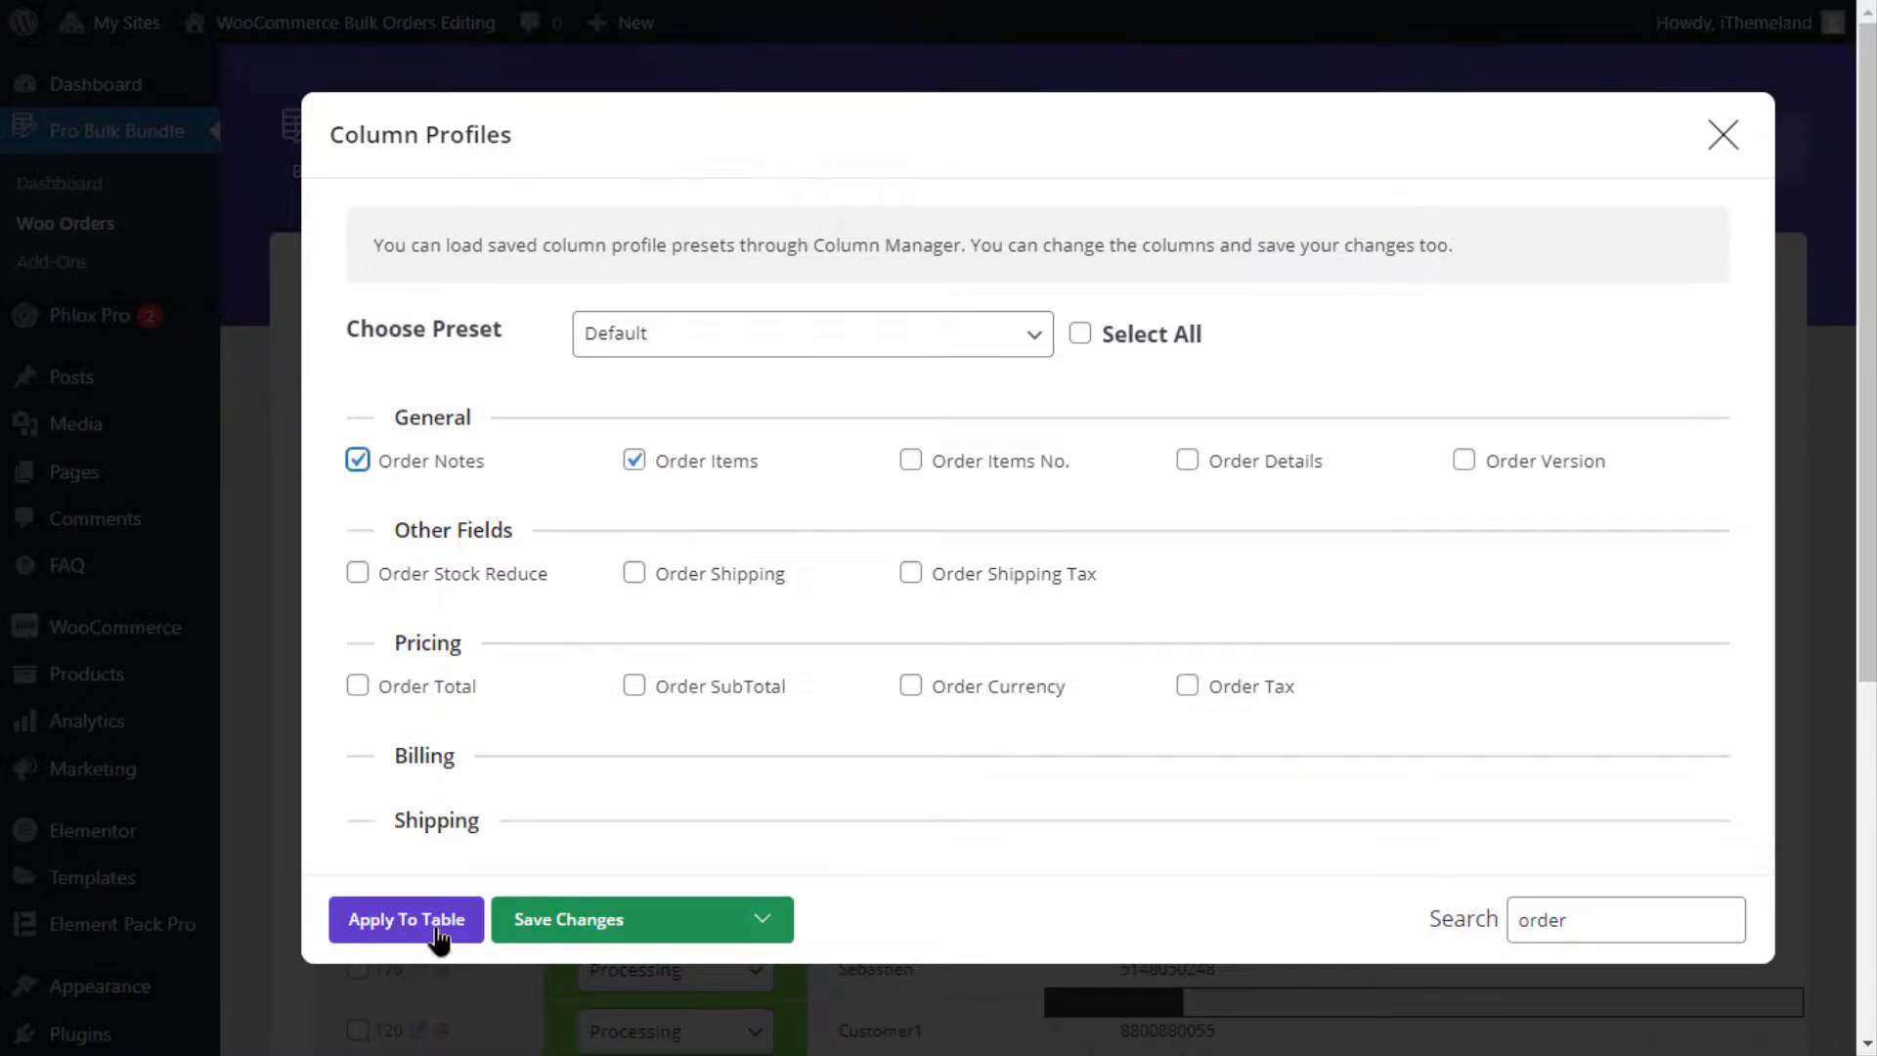
pyautogui.click(1213, 463)
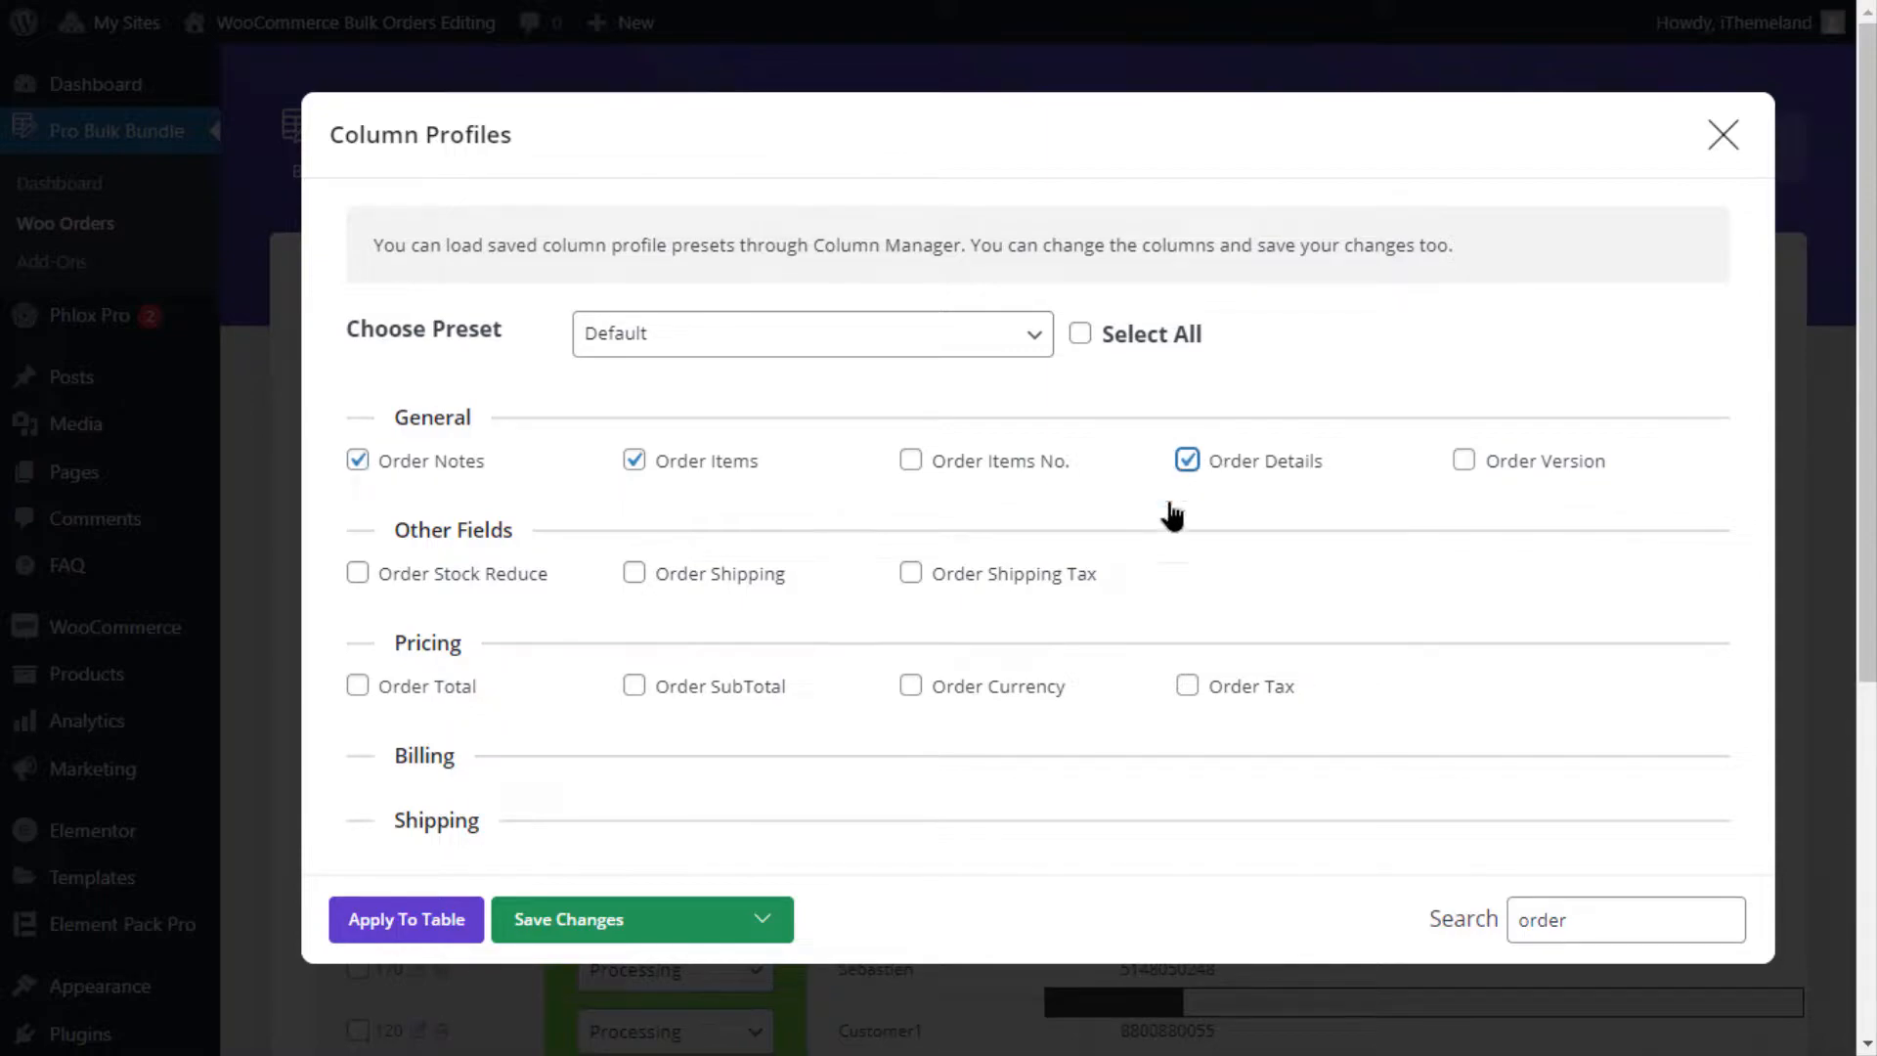
pyautogui.click(469, 922)
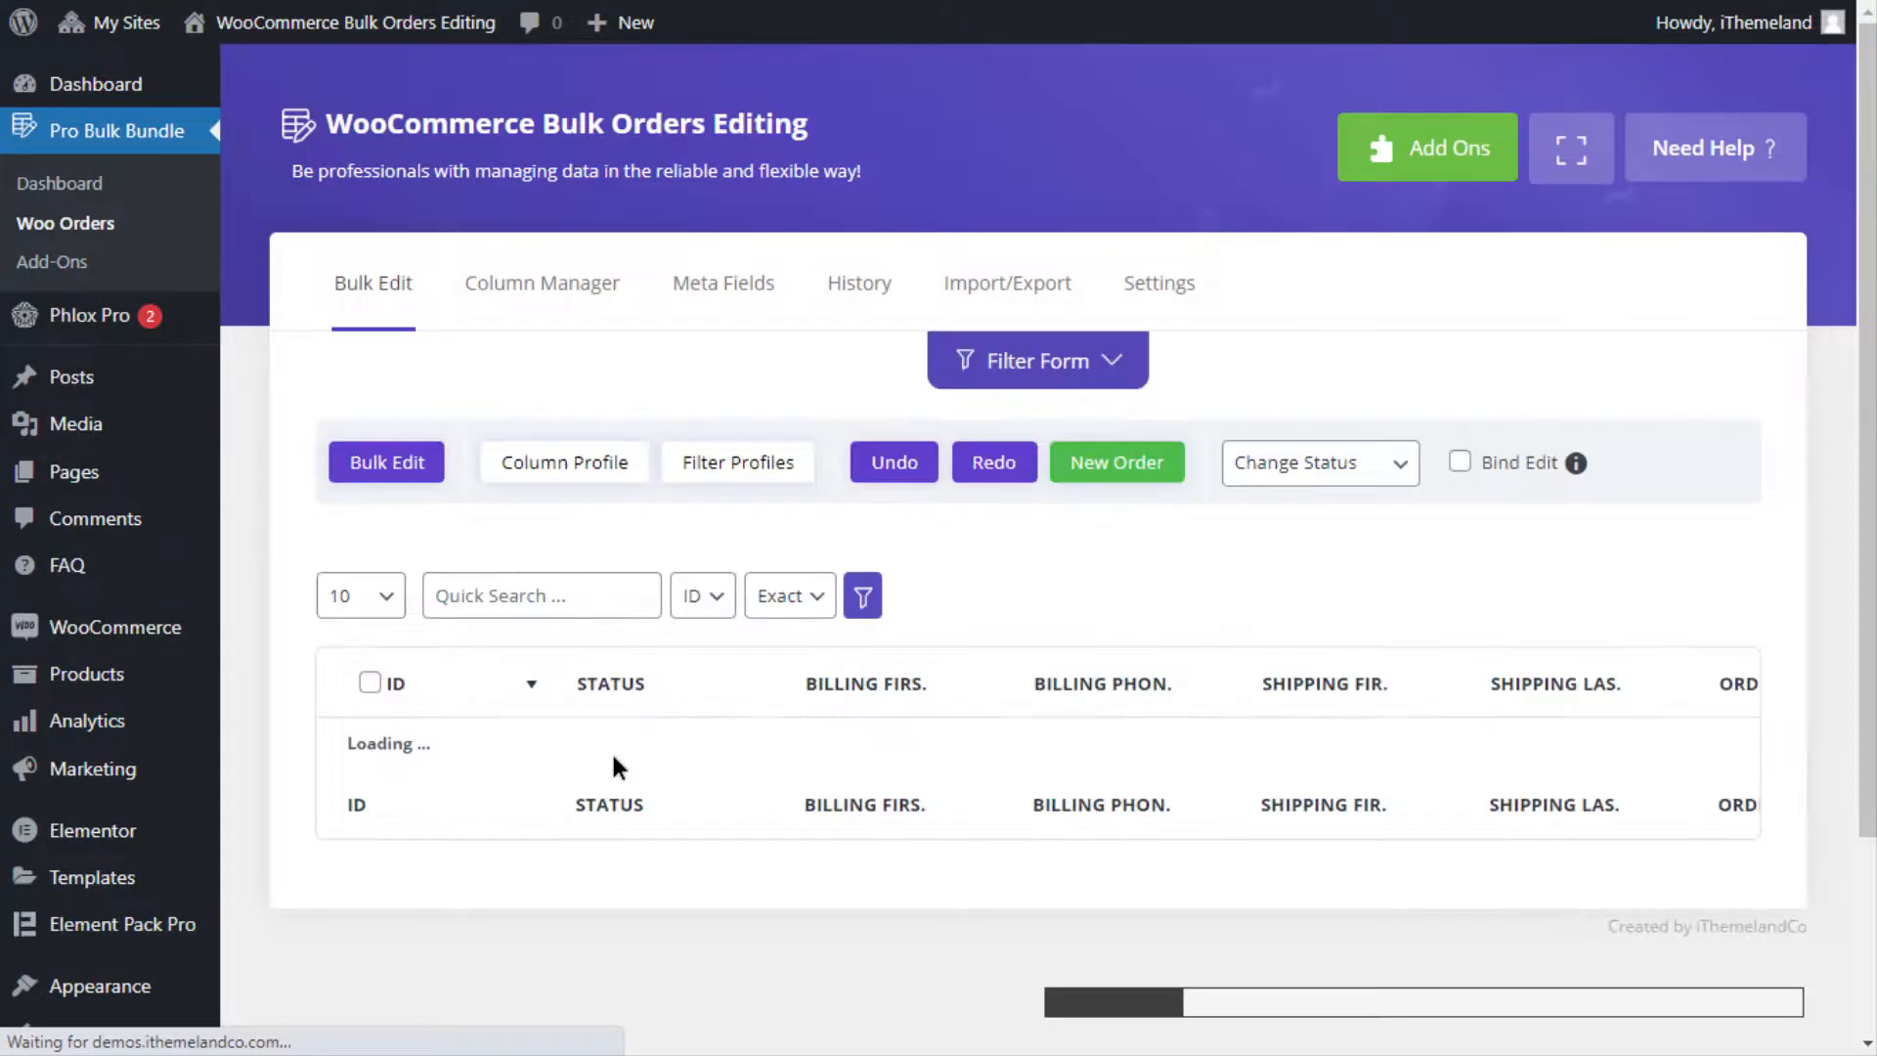
# - Open the notes of the first order in the table, add the private note "New Note" and close the notes
pyautogui.scroll(-3, 279, 696)
pyautogui.moveTo(1102, 1014); pyautogui.dragTo(1704, 1025)
pyautogui.click(893, 512)
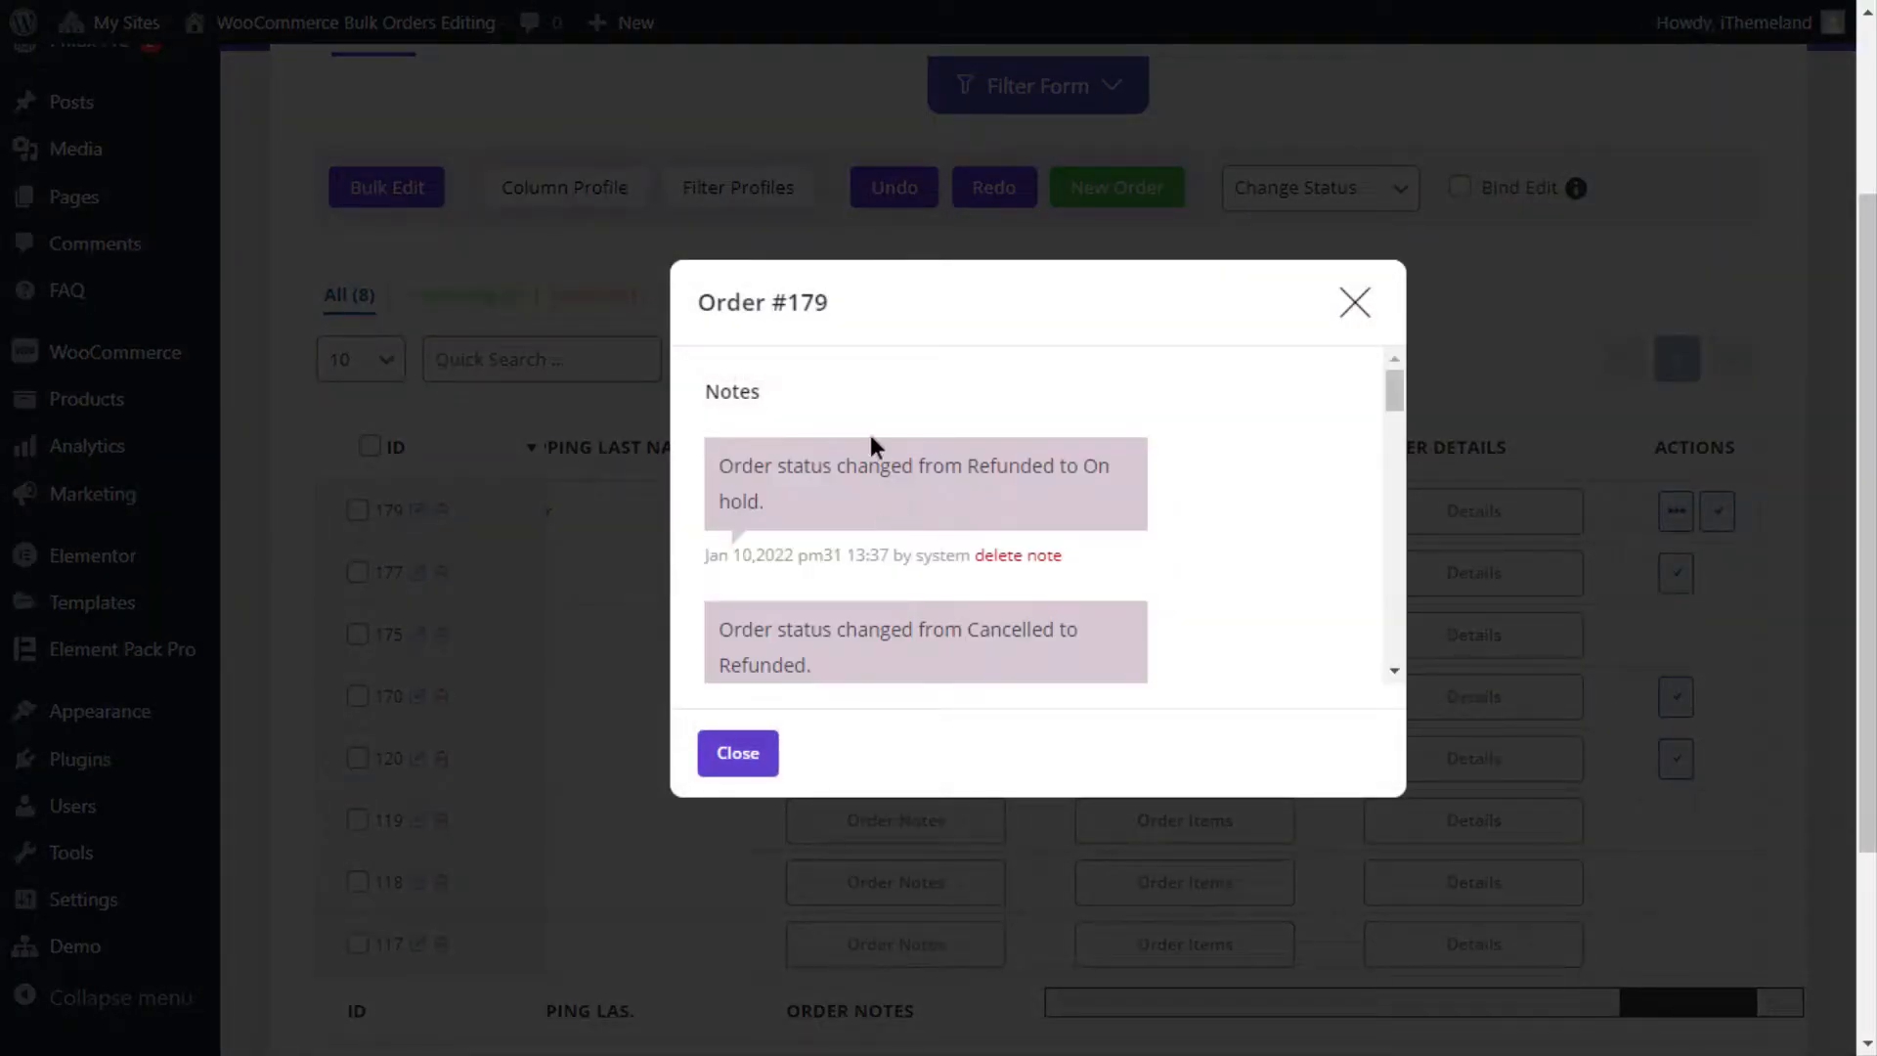
pyautogui.scroll(-10, 959, 586)
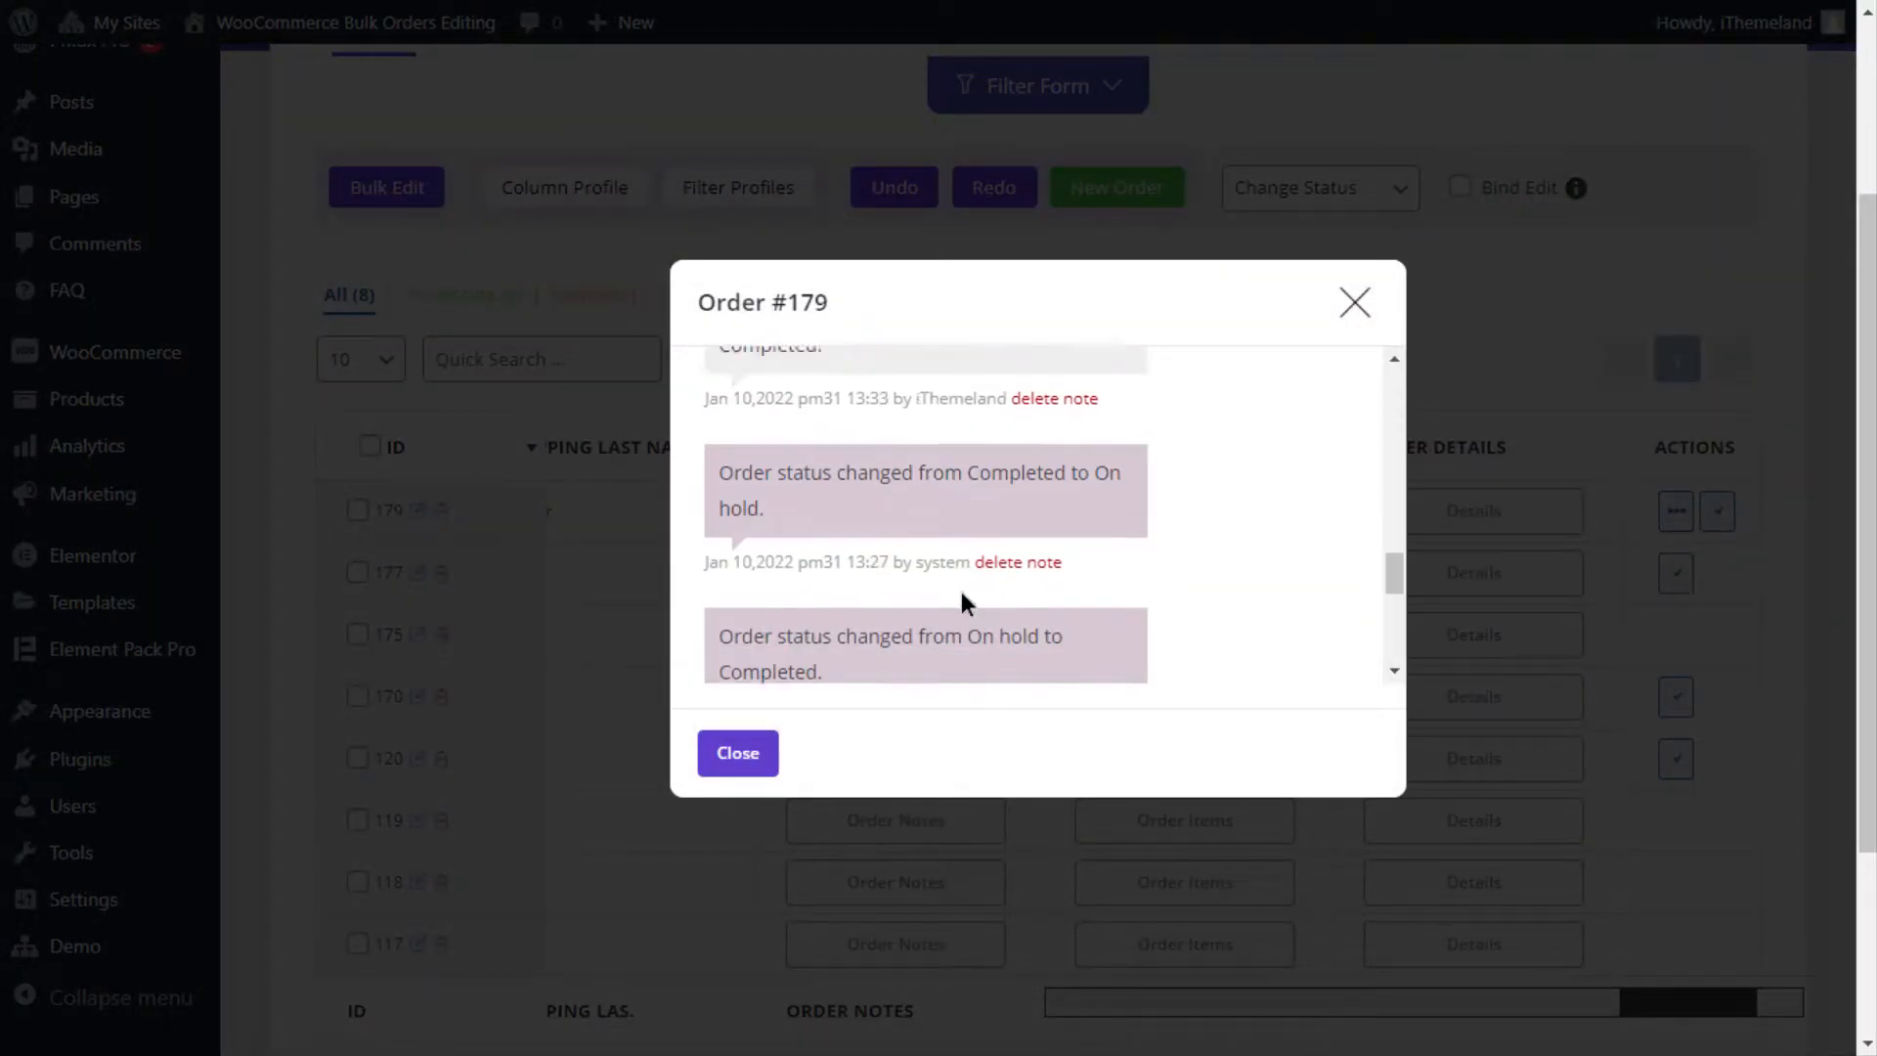
pyautogui.click(893, 502)
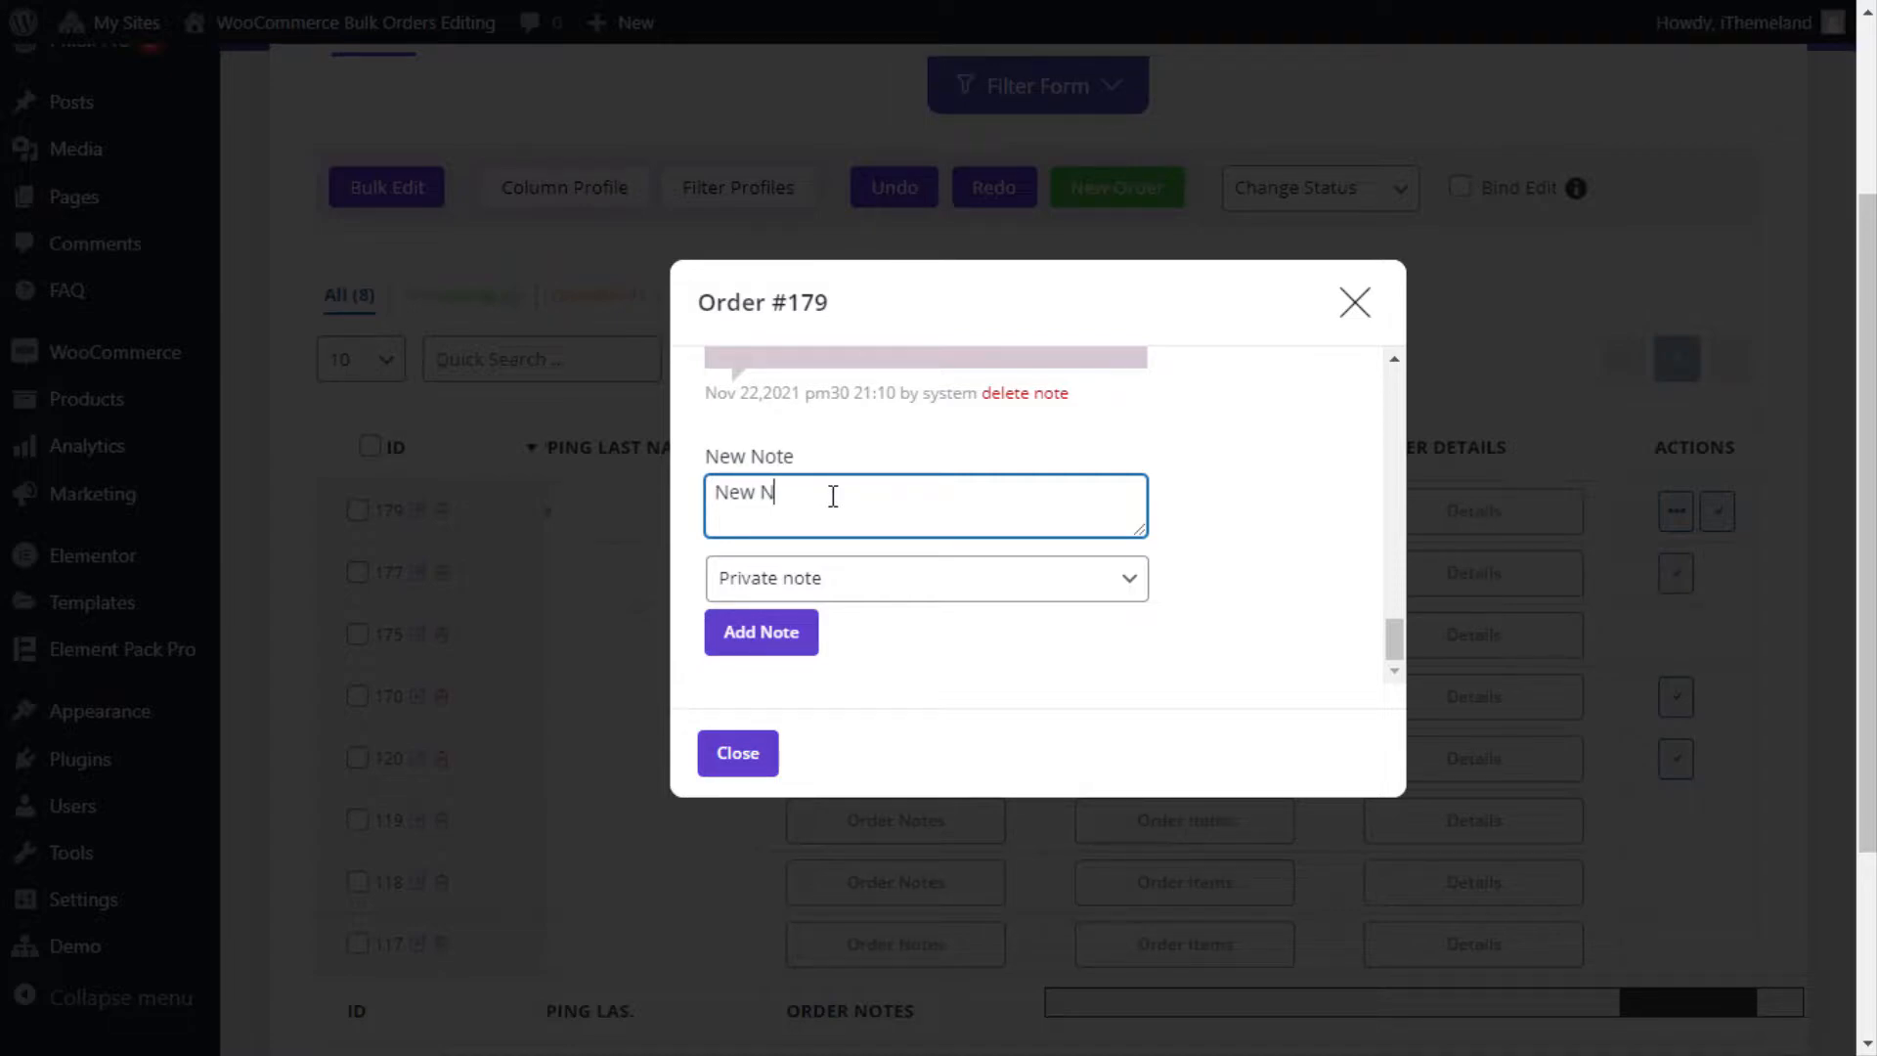
pyautogui.click(965, 581)
pyautogui.click(918, 654)
pyautogui.click(804, 647)
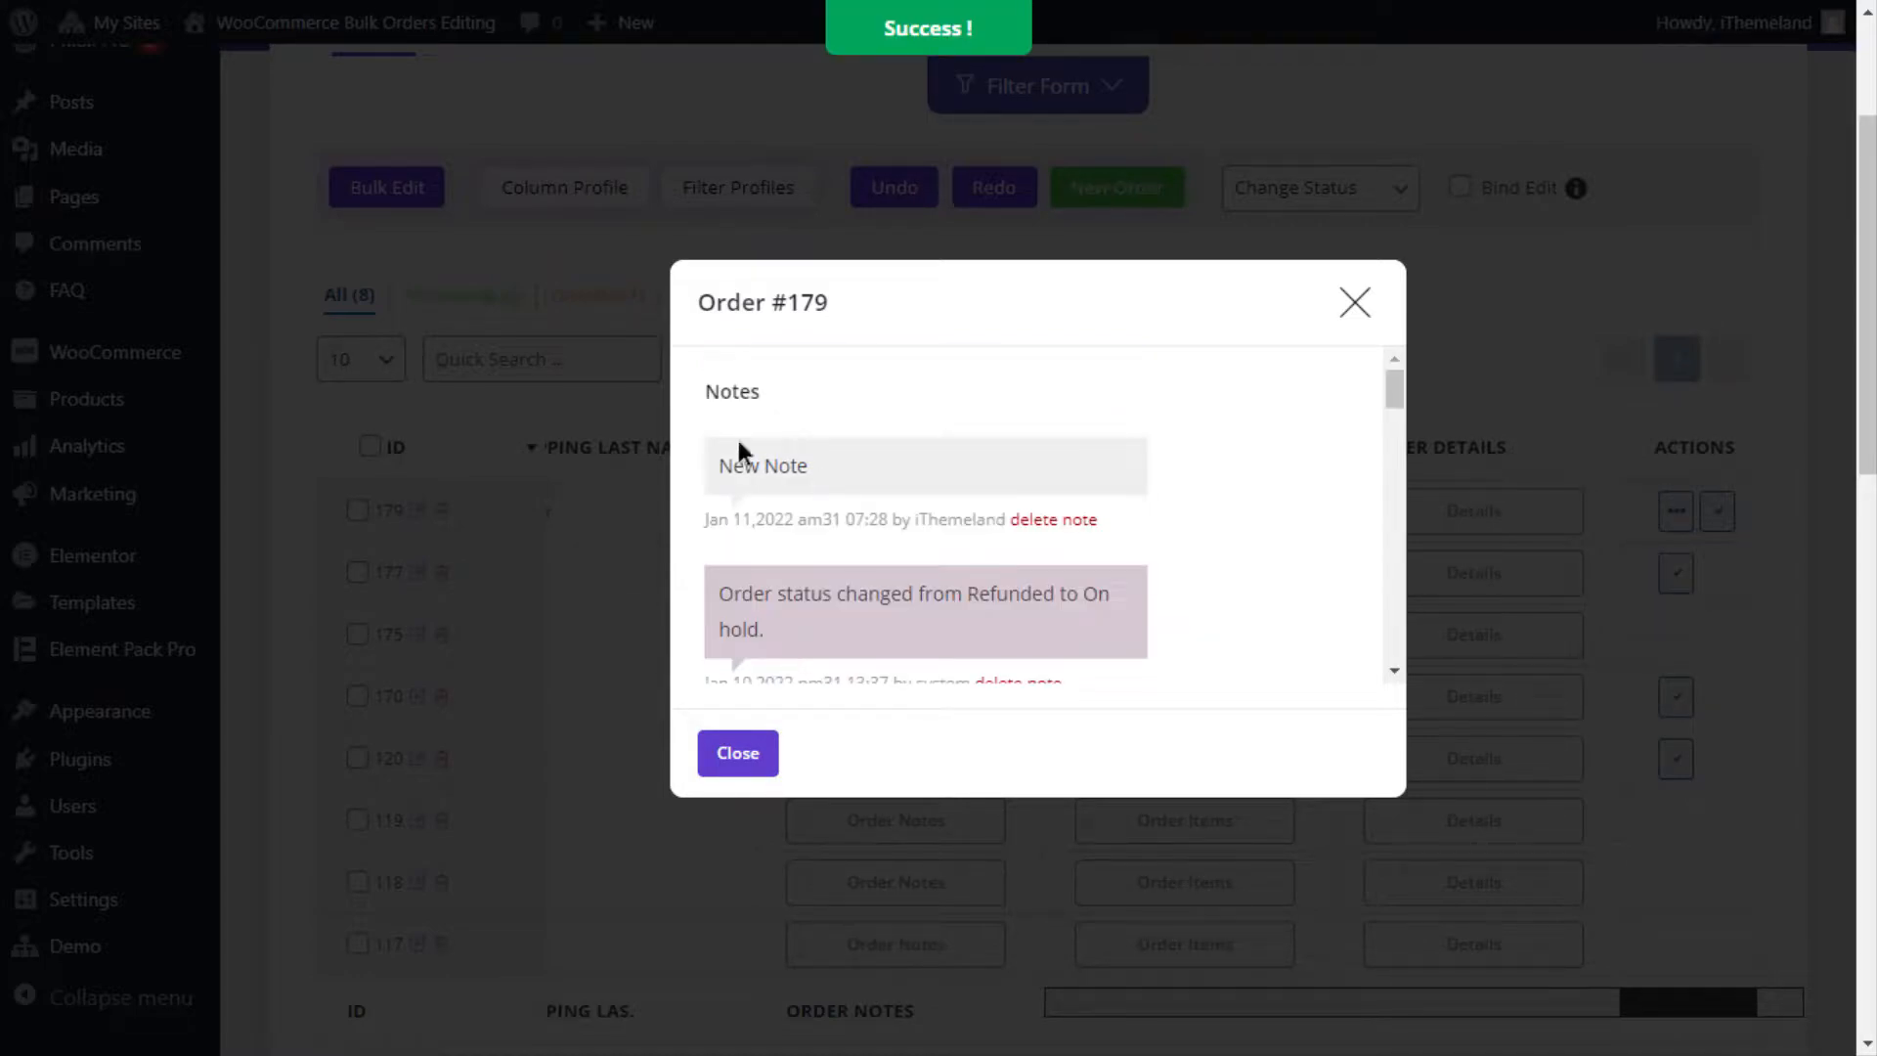
pyautogui.click(738, 754)
# - View the first order's items, and examine its billing, shipping and product details
pyautogui.click(1224, 526)
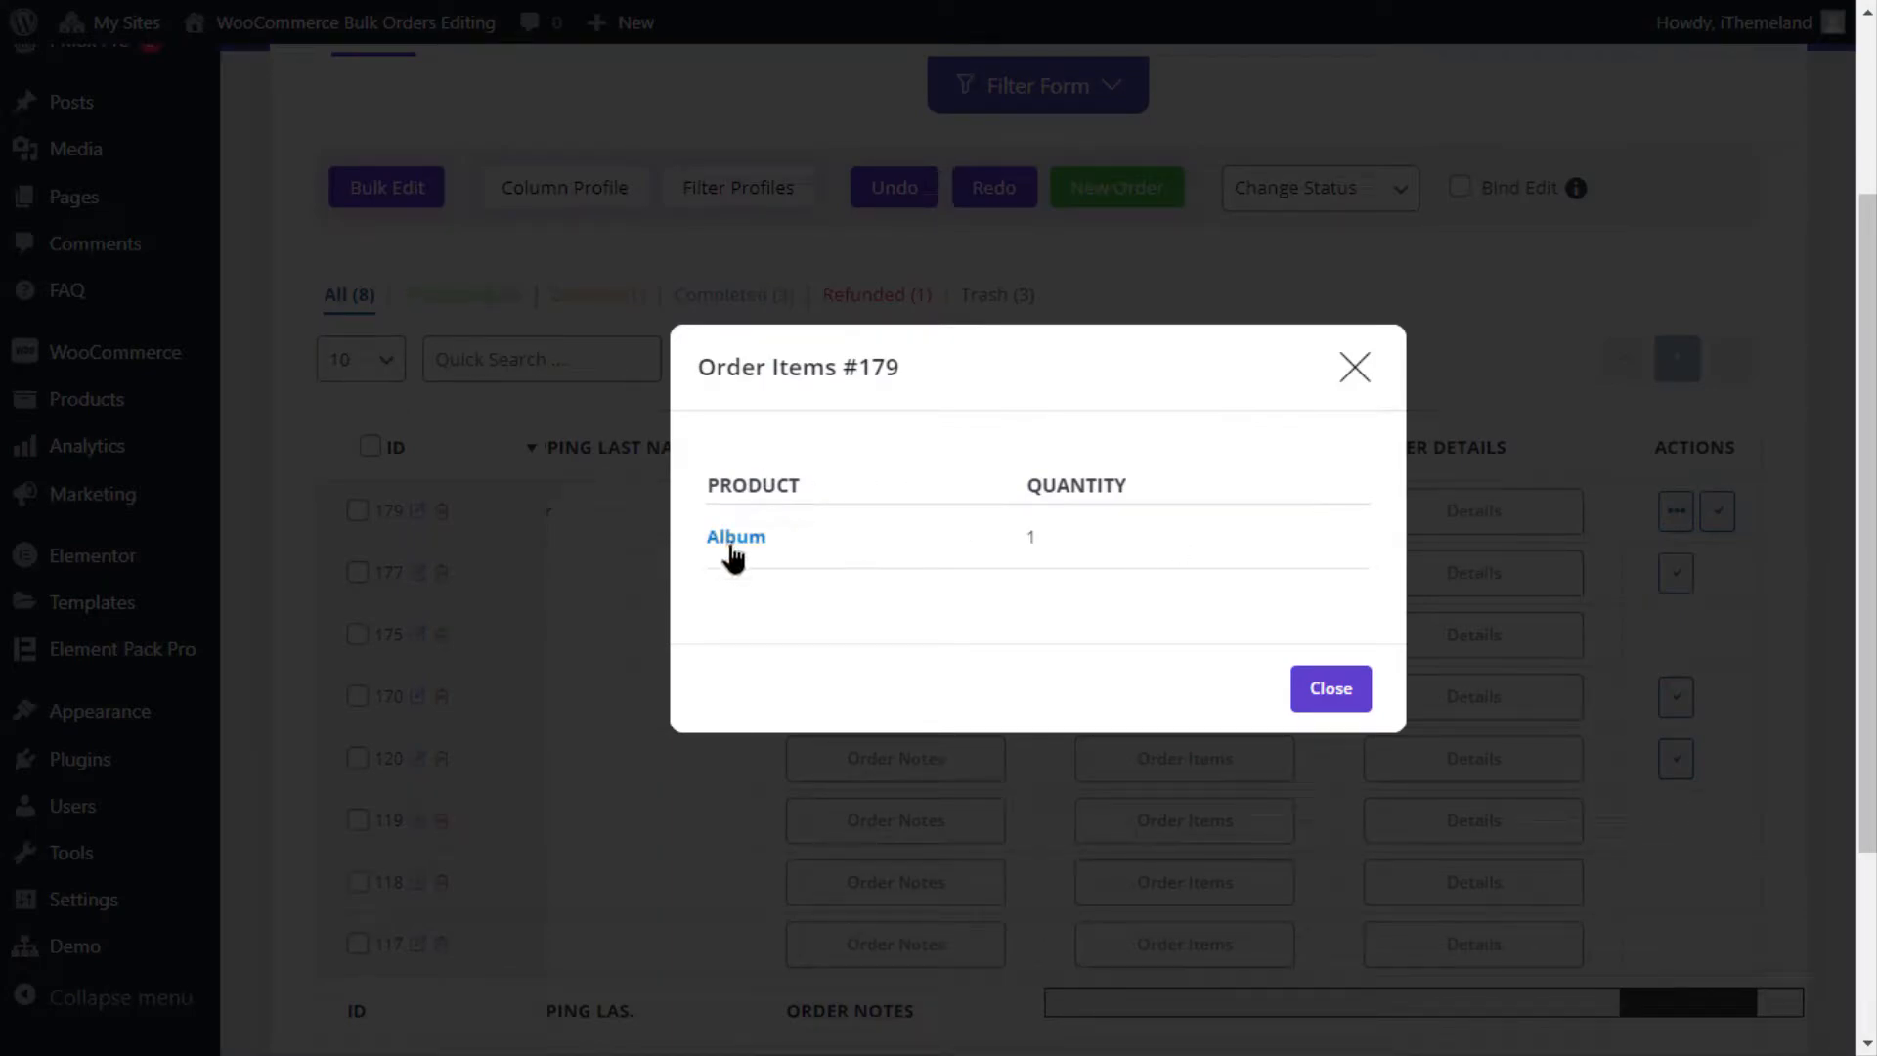
pyautogui.click(1330, 712)
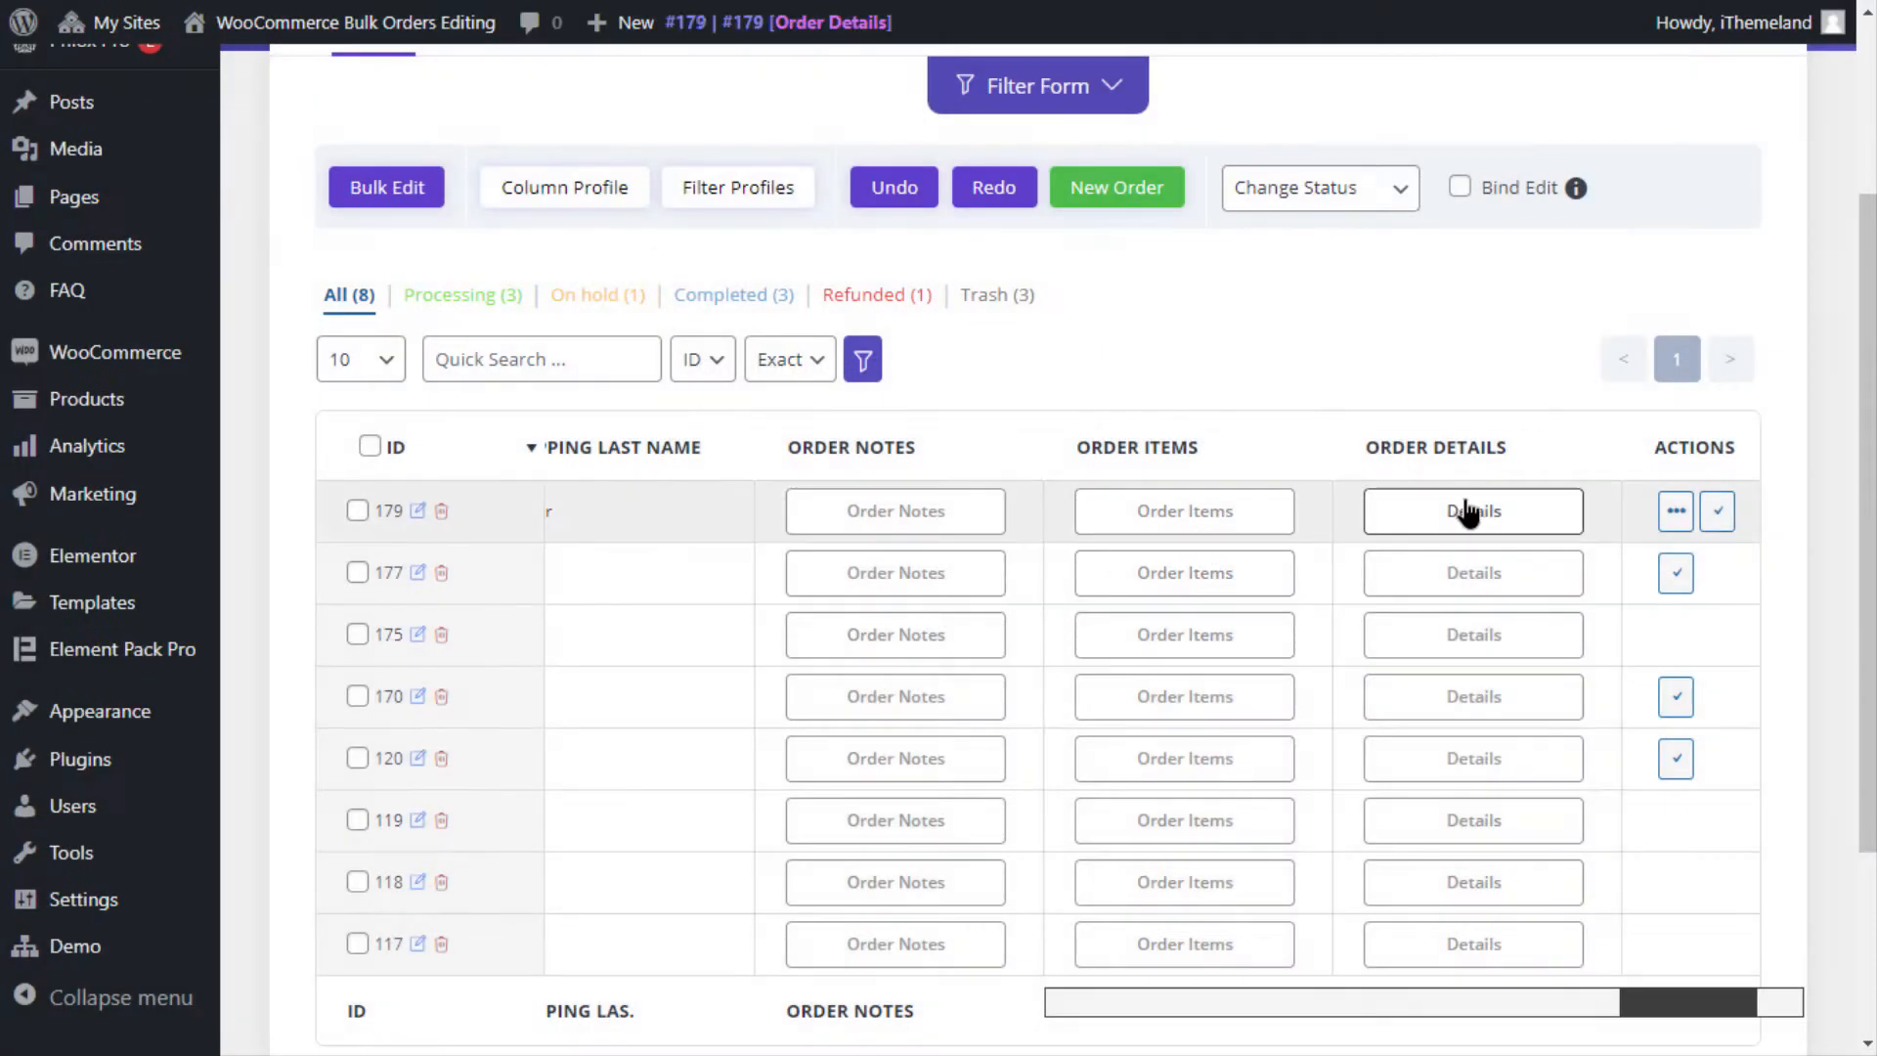
pyautogui.click(1467, 511)
pyautogui.scroll(-5, 1094, 503)
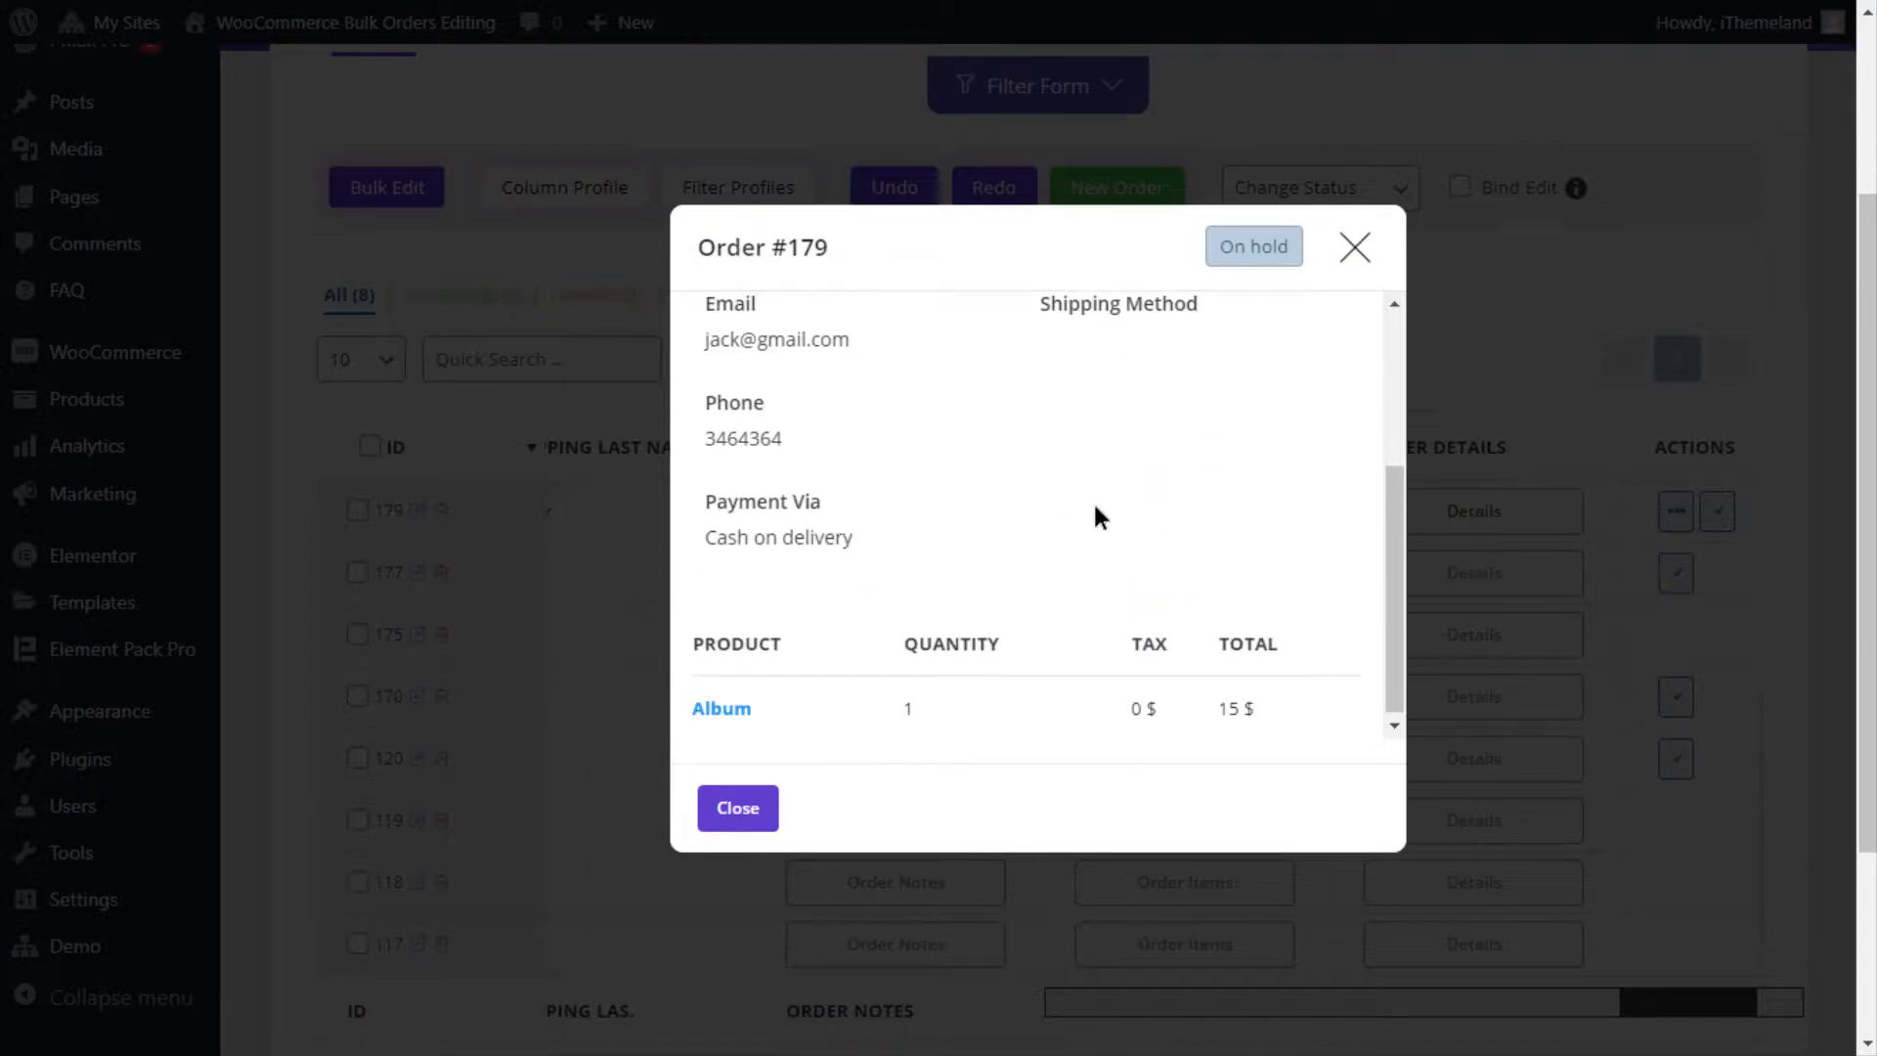
pyautogui.click(1357, 255)
pyautogui.click(1535, 516)
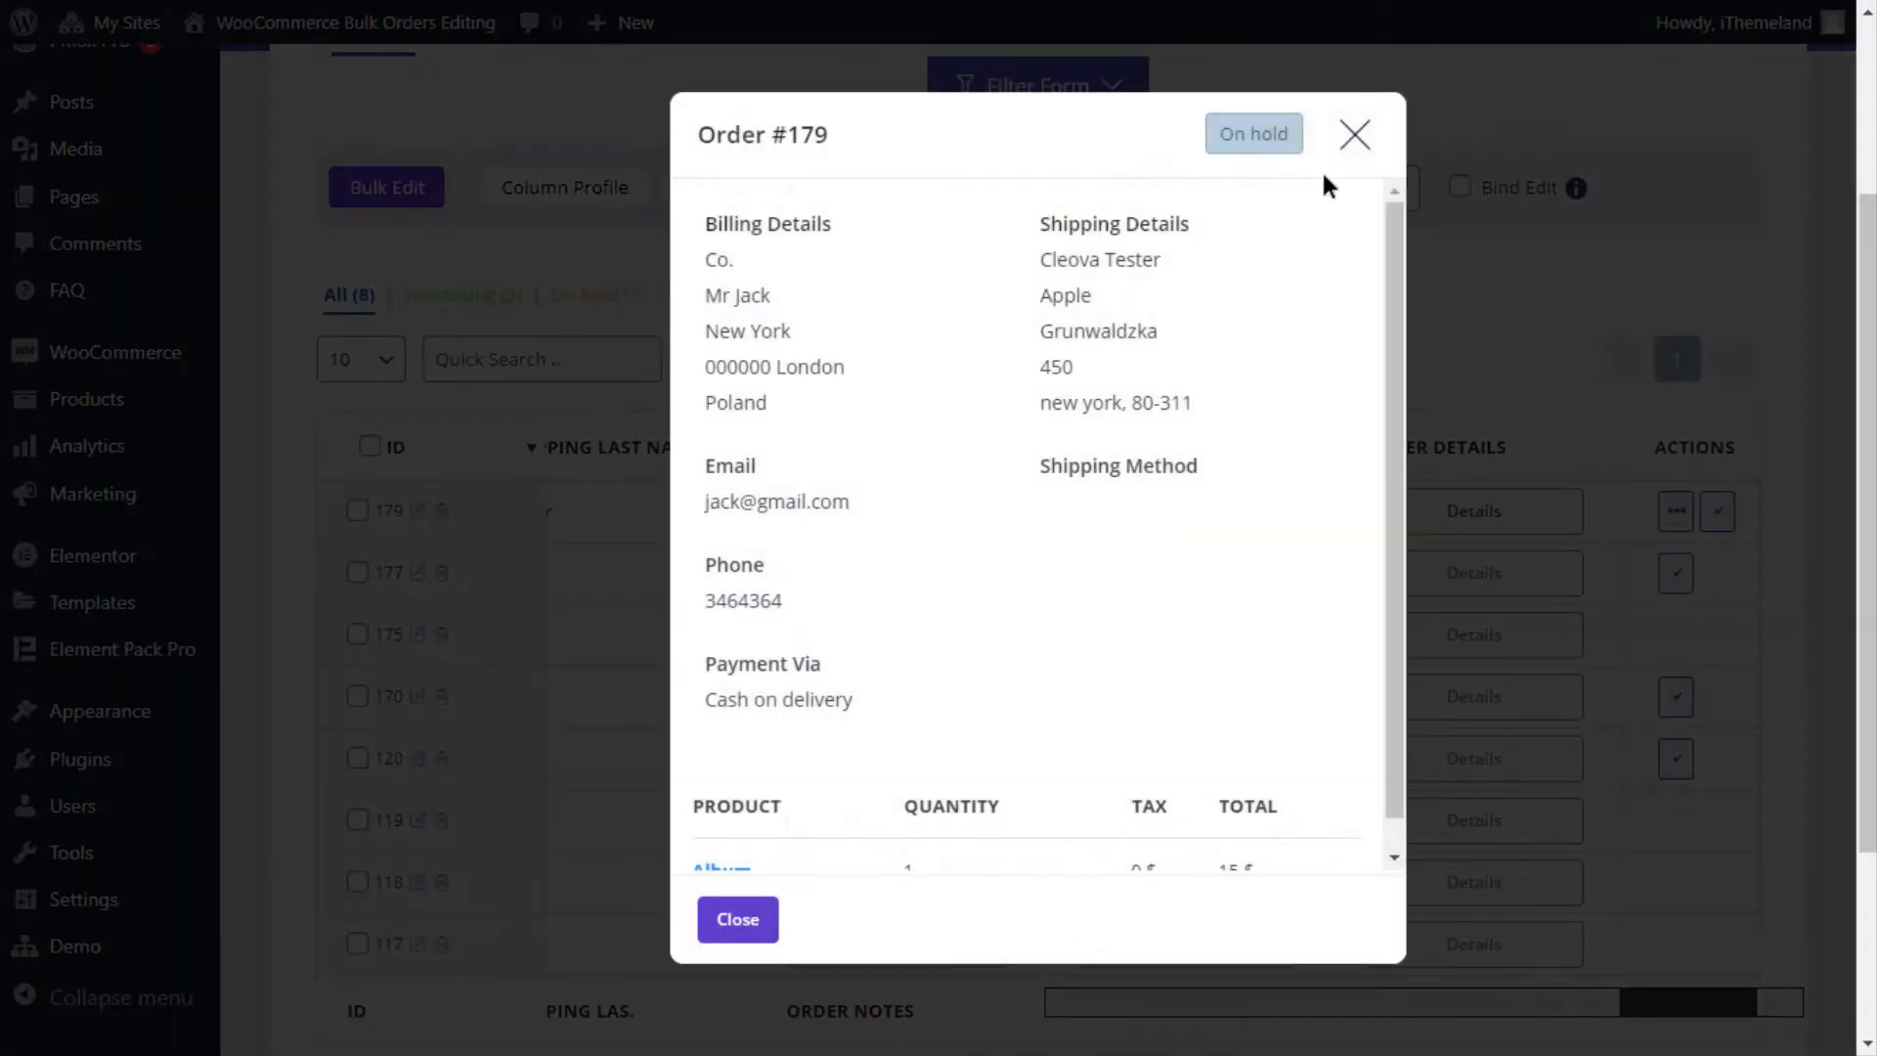
pyautogui.click(1354, 135)
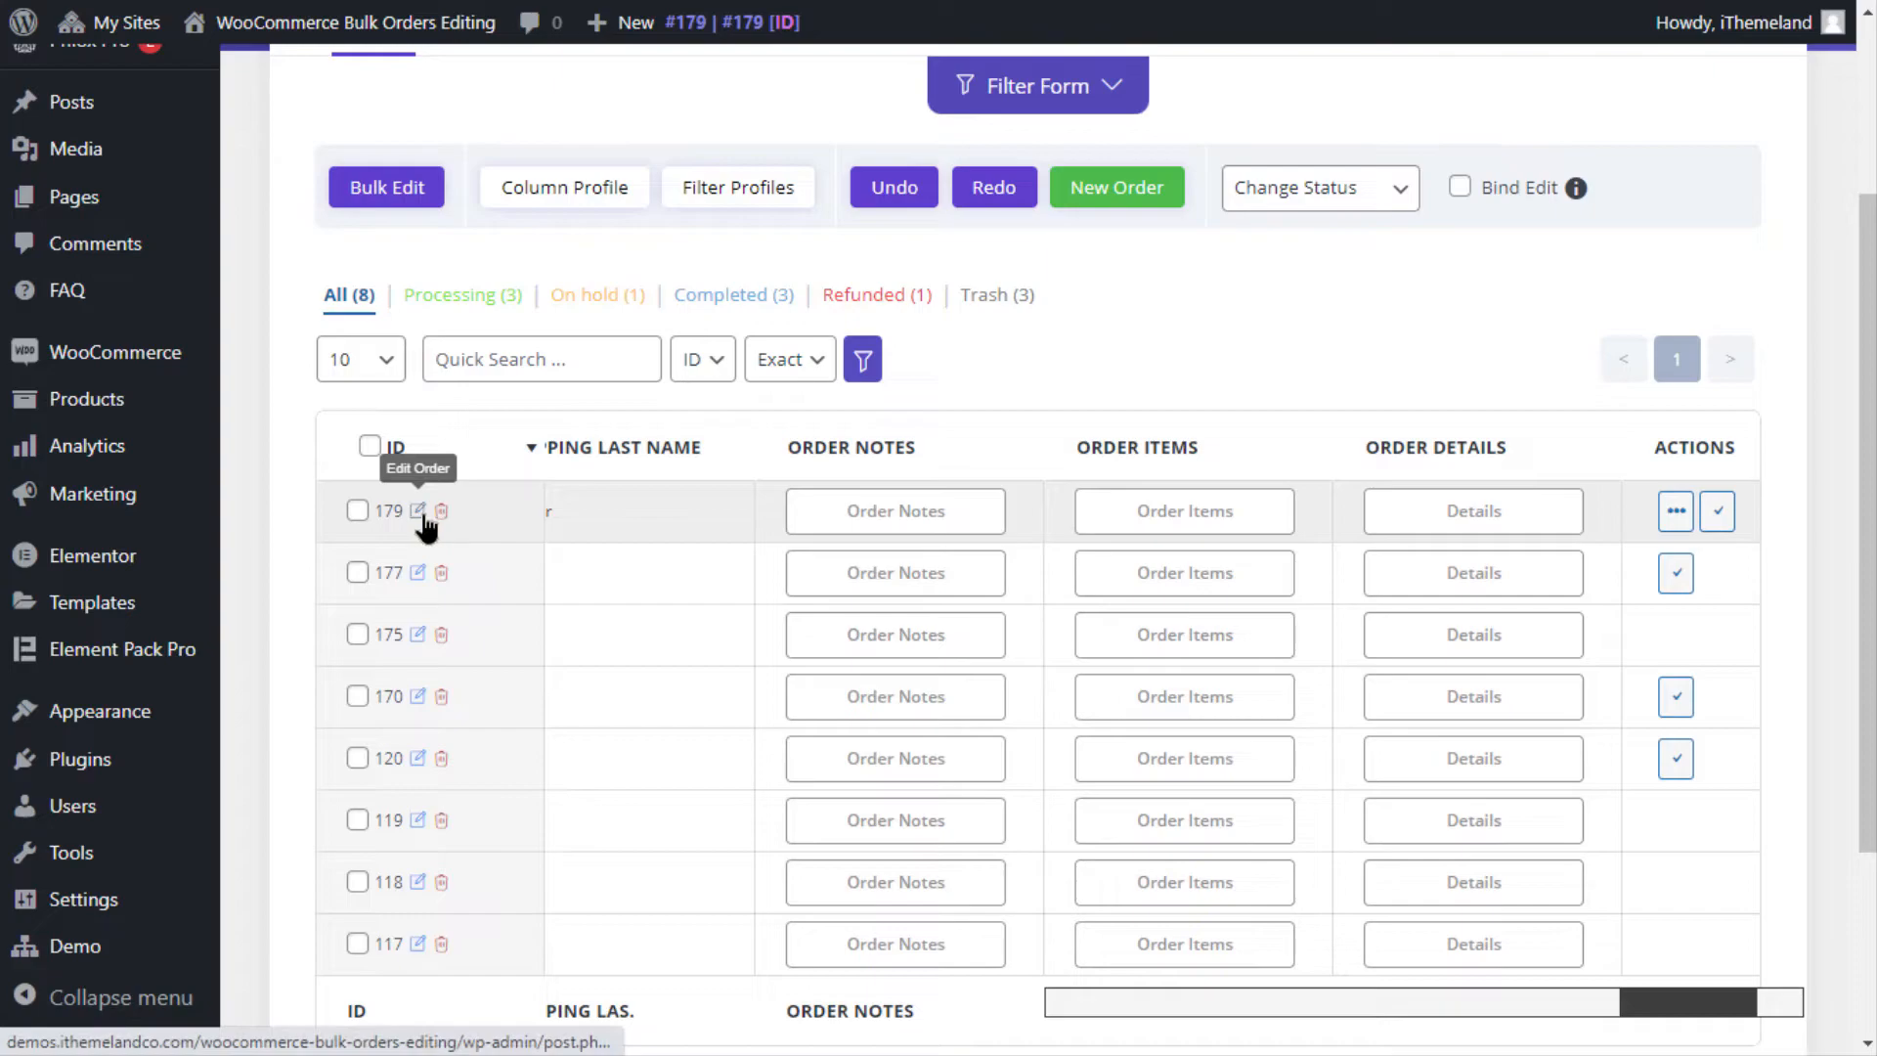
# - Open the same order from WooCommerce's standard orders list and examine its details, items and notes on the edit page
pyautogui.moveTo(83, 364)
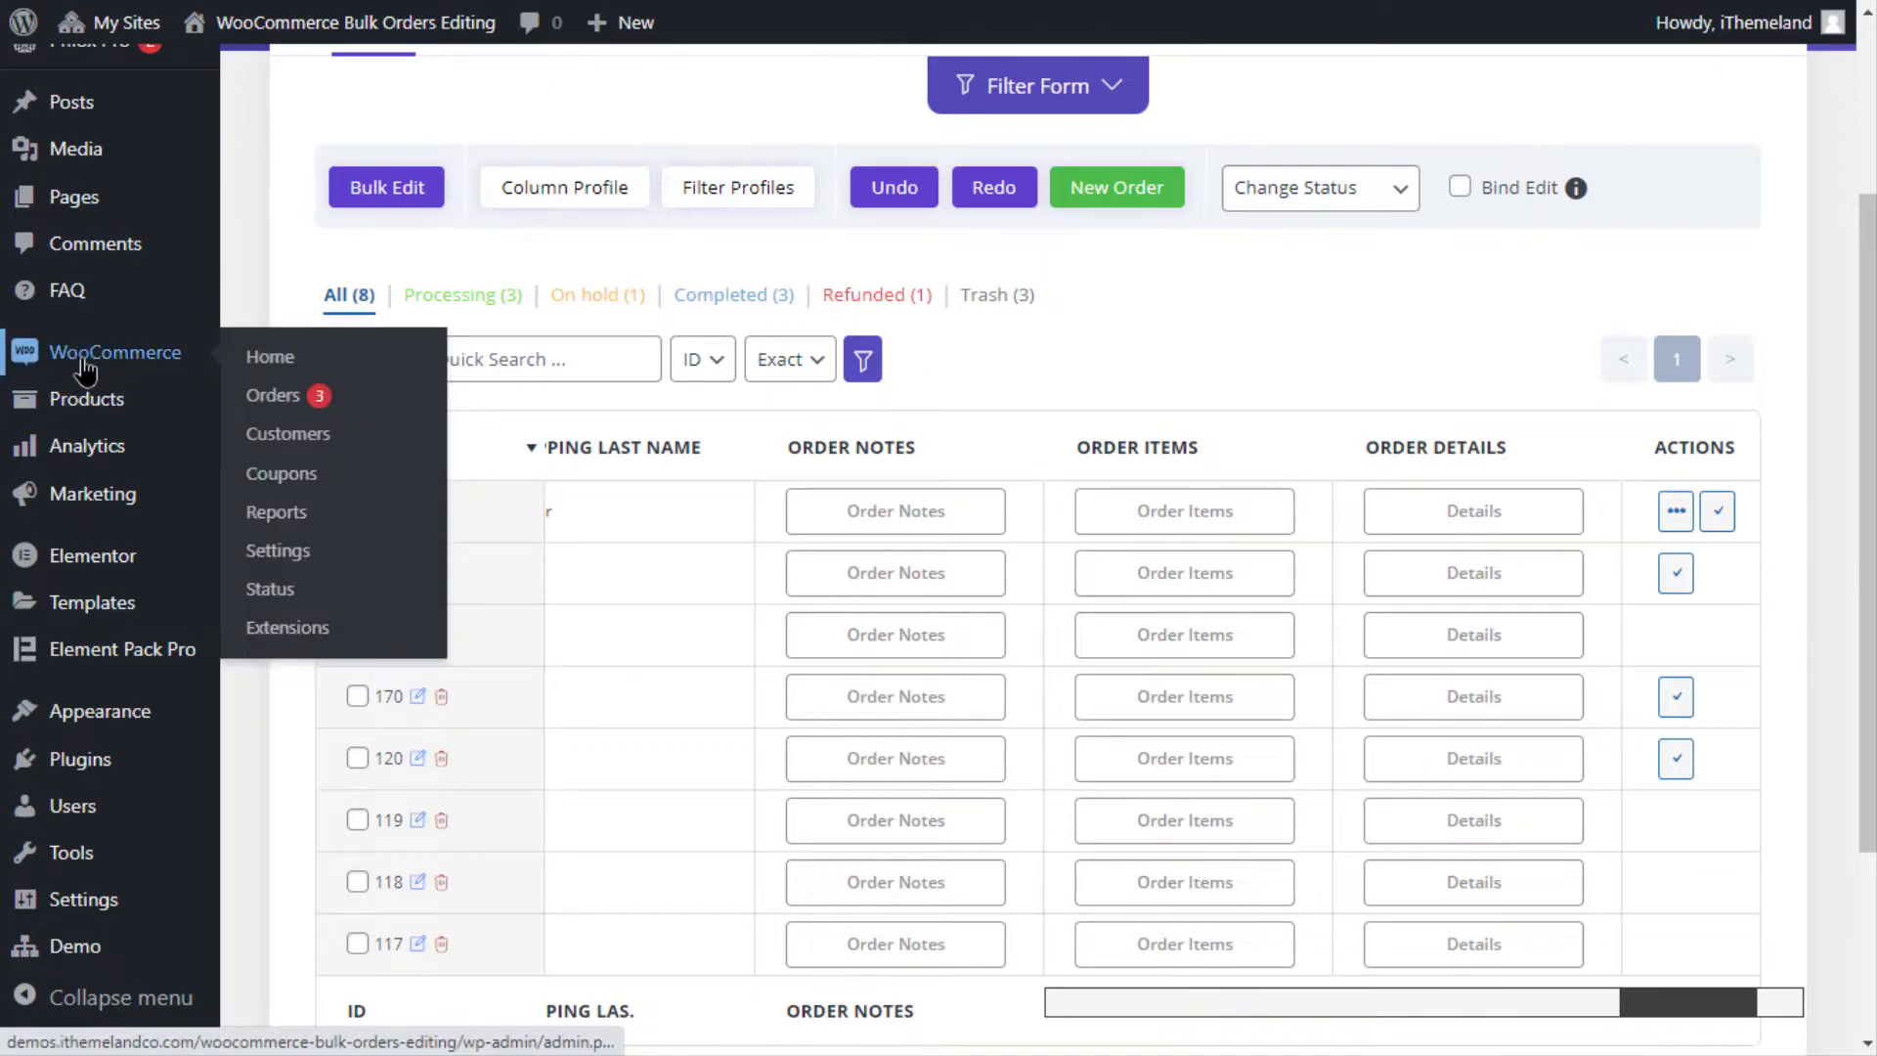
pyautogui.click(333, 421)
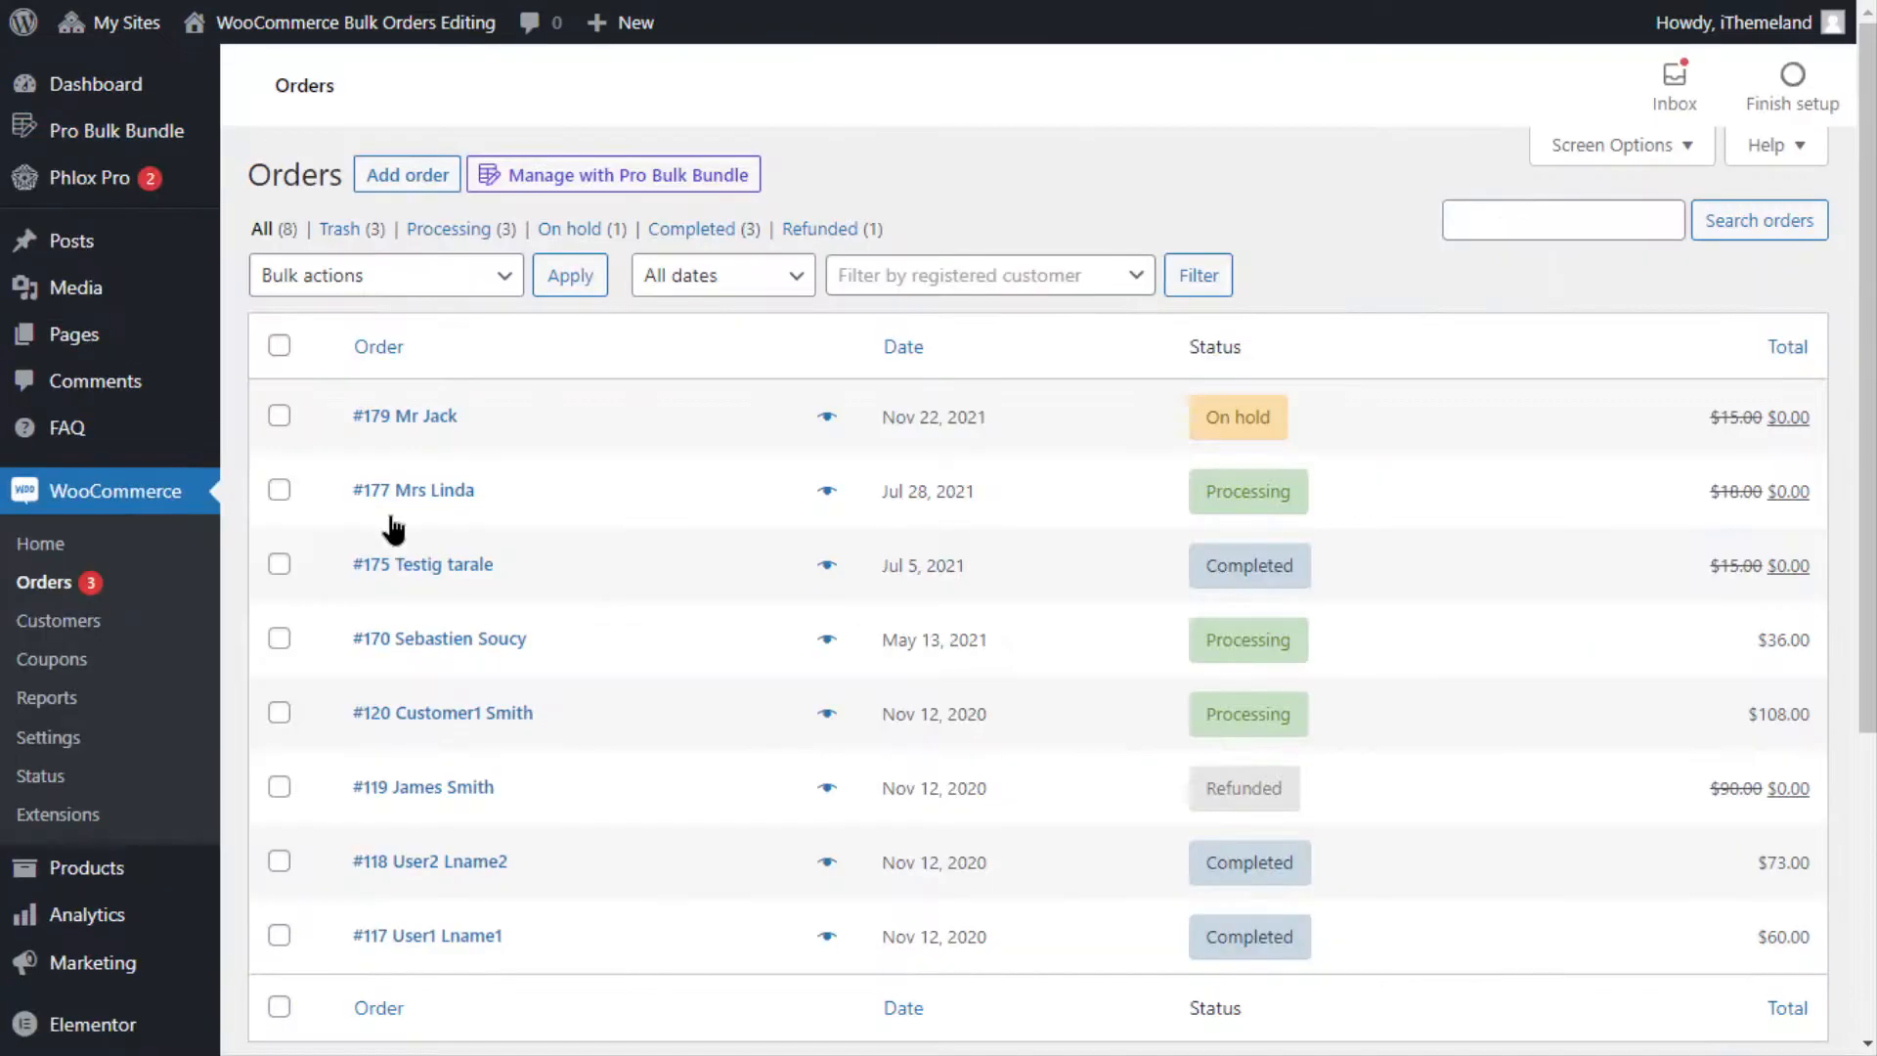
pyautogui.click(440, 429)
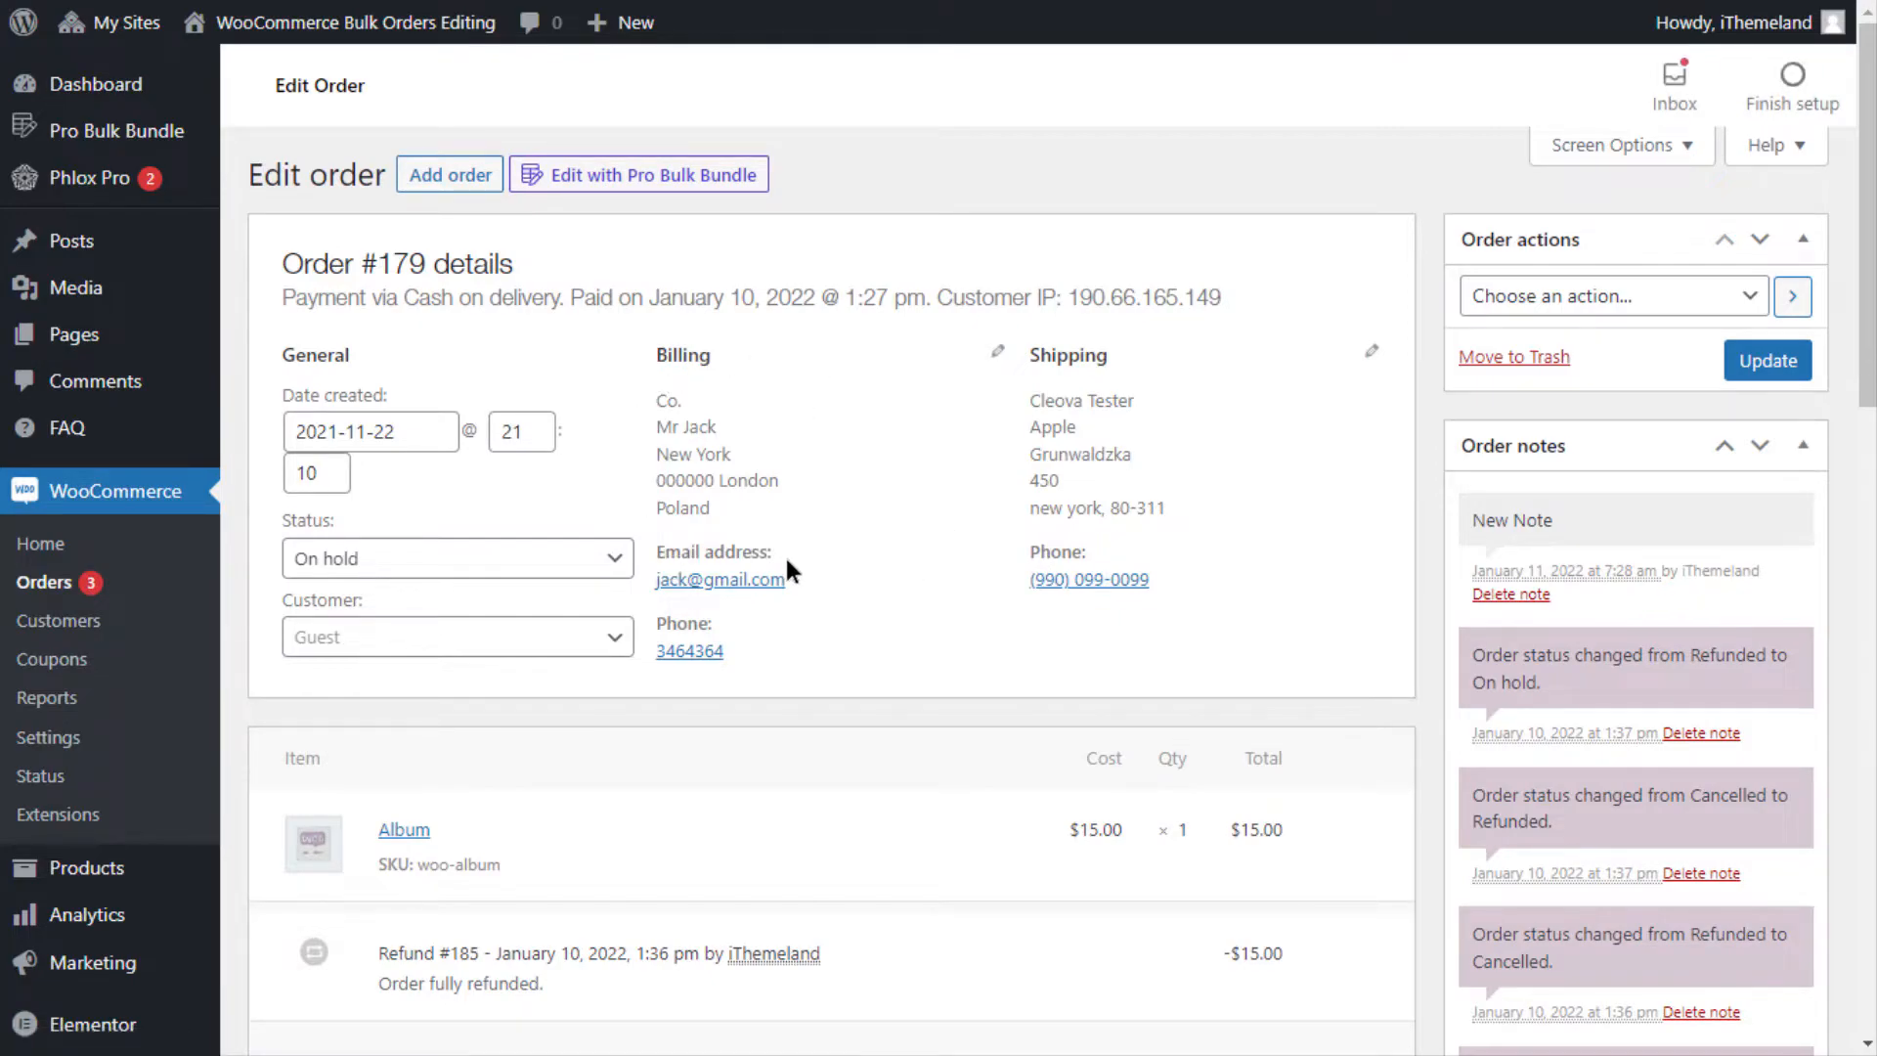
pyautogui.scroll(-5, 784, 555)
pyautogui.scroll(1, 735, 547)
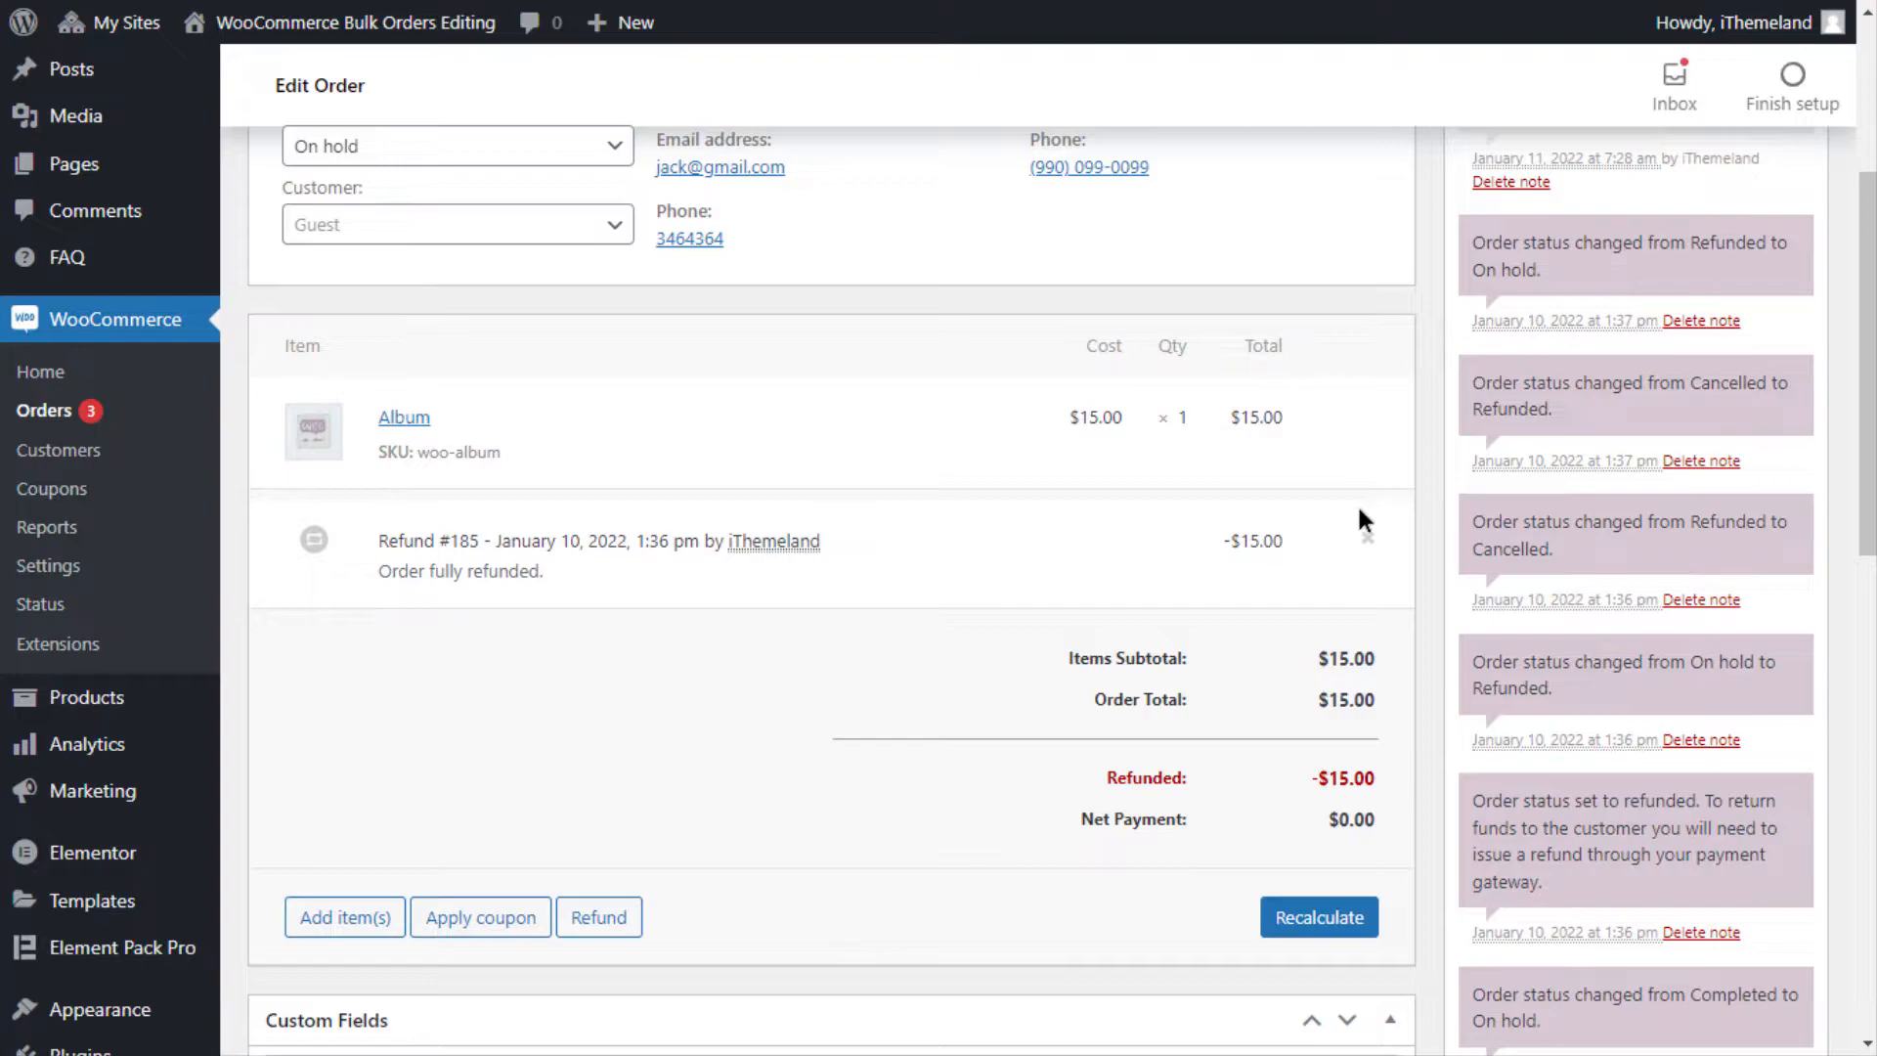
pyautogui.scroll(-2, 1361, 492)
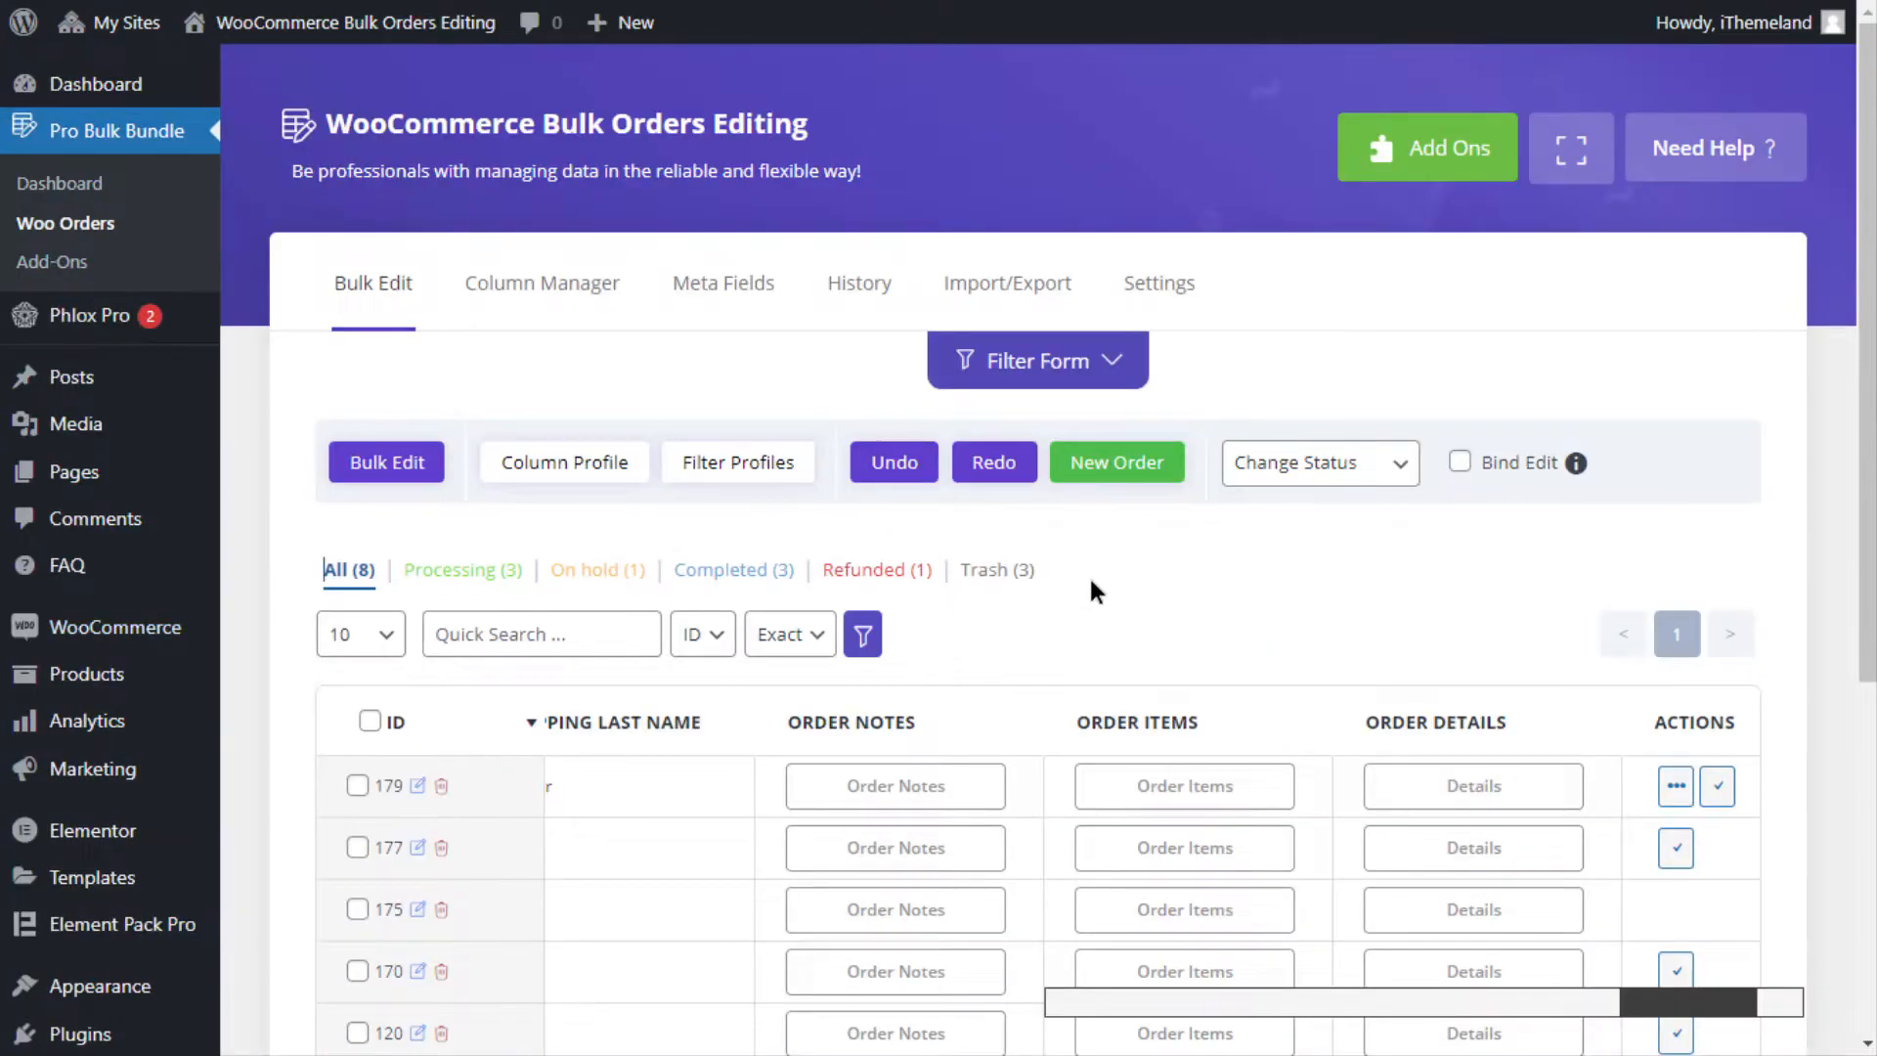
# - Return to the bulk orders table and compare the first order's items and details with its WooCommerce edit page
pyautogui.scroll(-3, 1089, 586)
pyautogui.click(1162, 511)
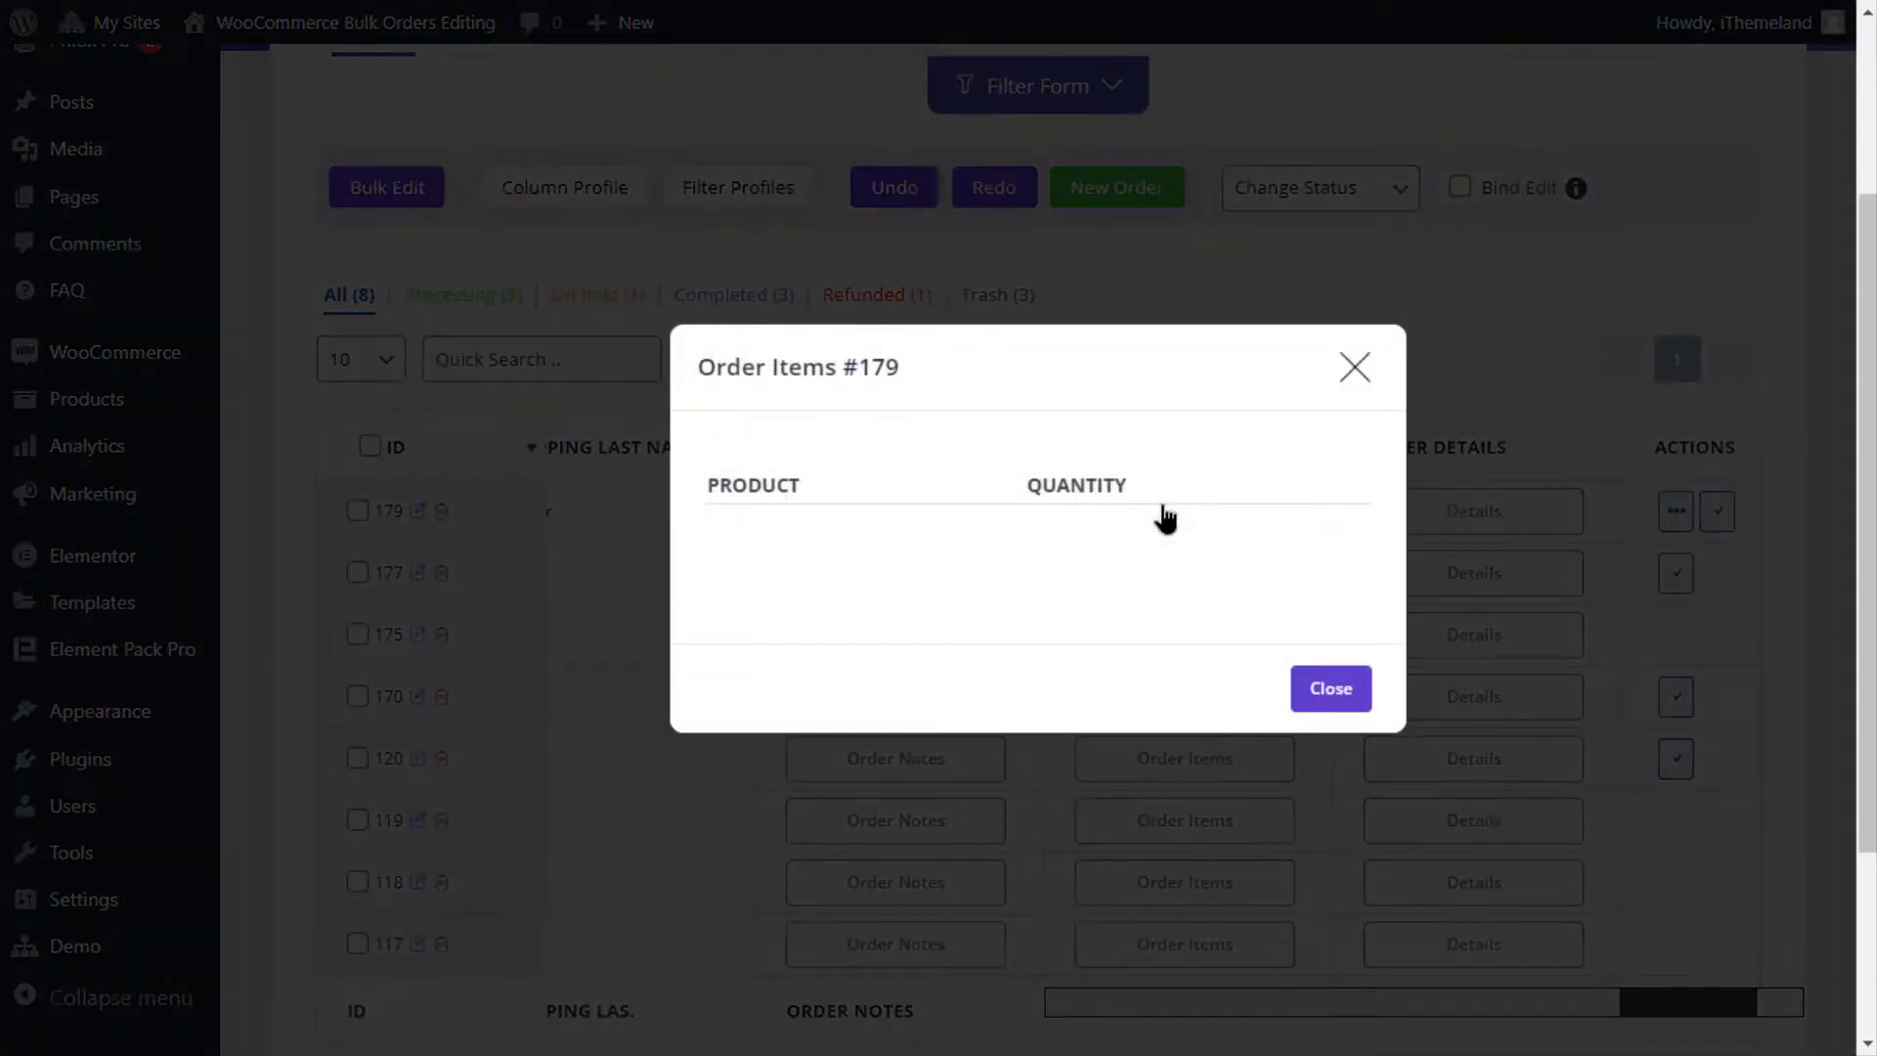
pyautogui.click(1354, 370)
pyautogui.click(1476, 512)
pyautogui.scroll(-1, 1204, 565)
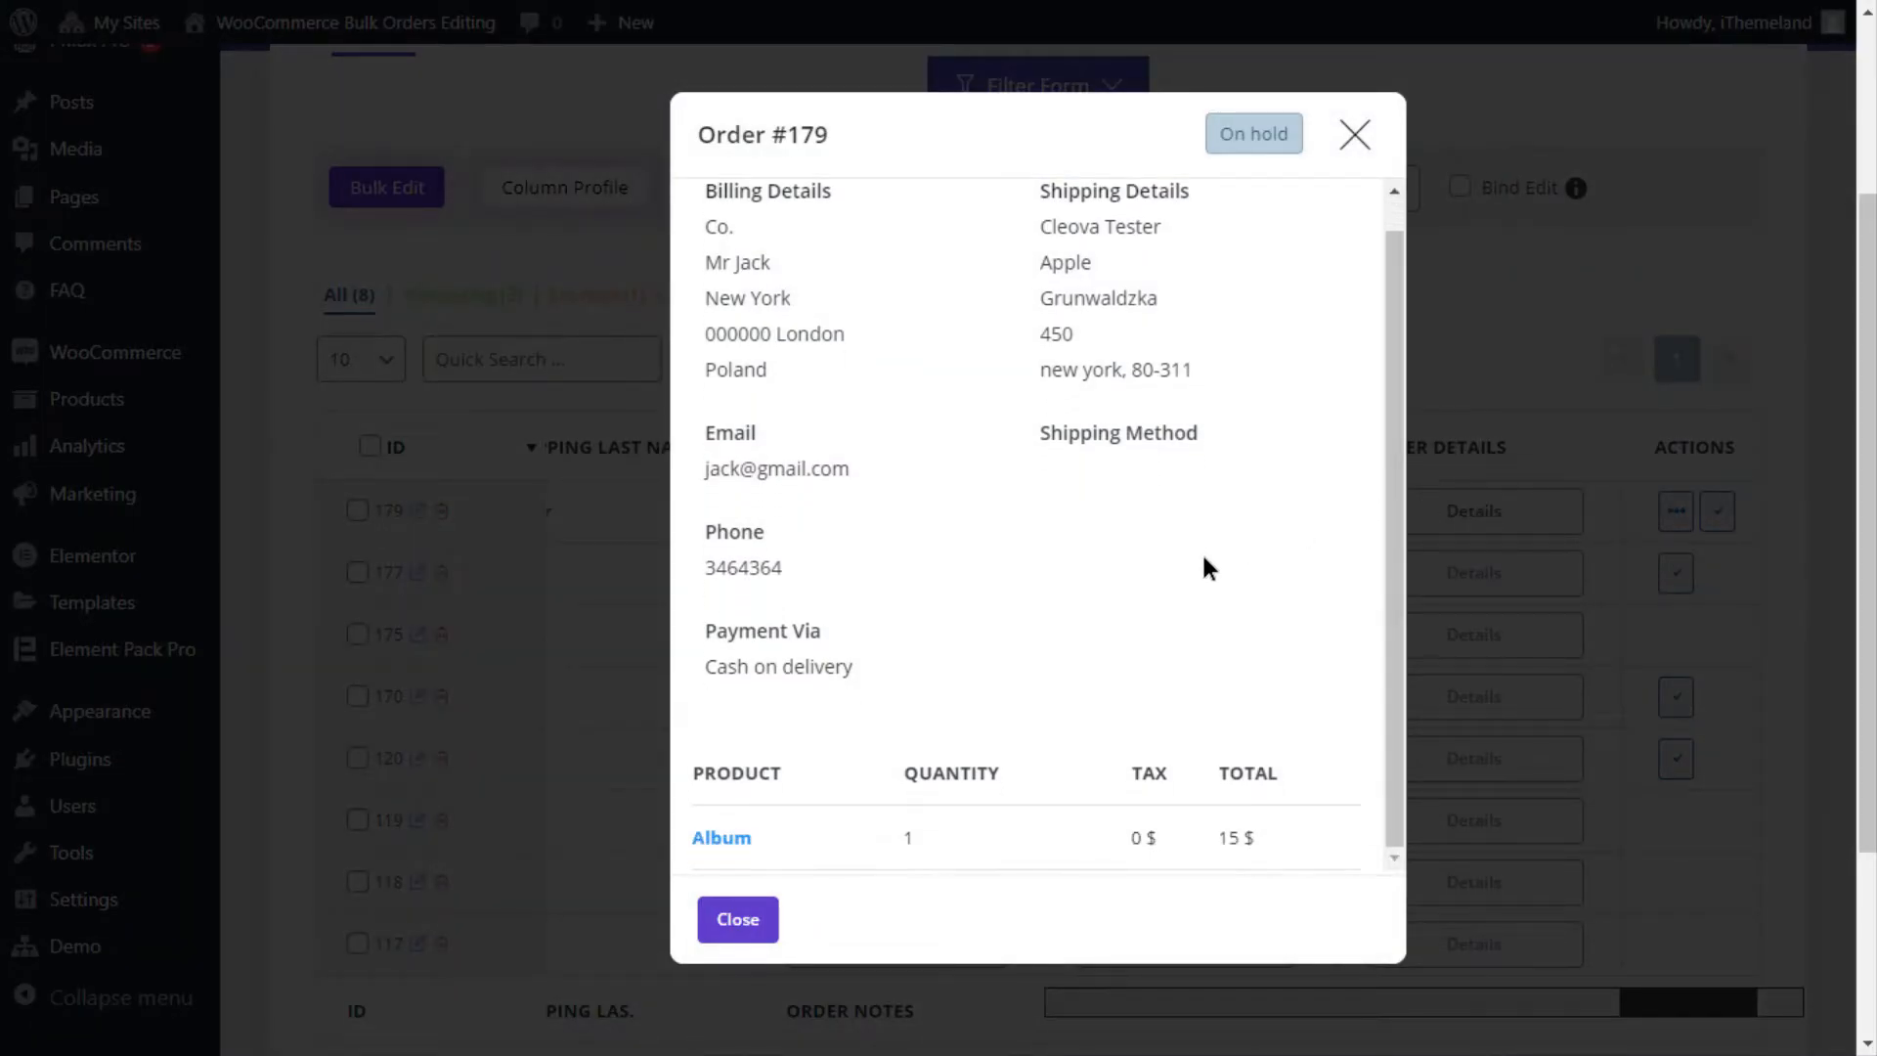
pyautogui.click(1357, 135)
# - Set the first order's status to Processing in the table, and reload its WooCommerce edit page to check the status
pyautogui.moveTo(1697, 1000); pyautogui.dragTo(1098, 1012)
pyautogui.click(655, 501)
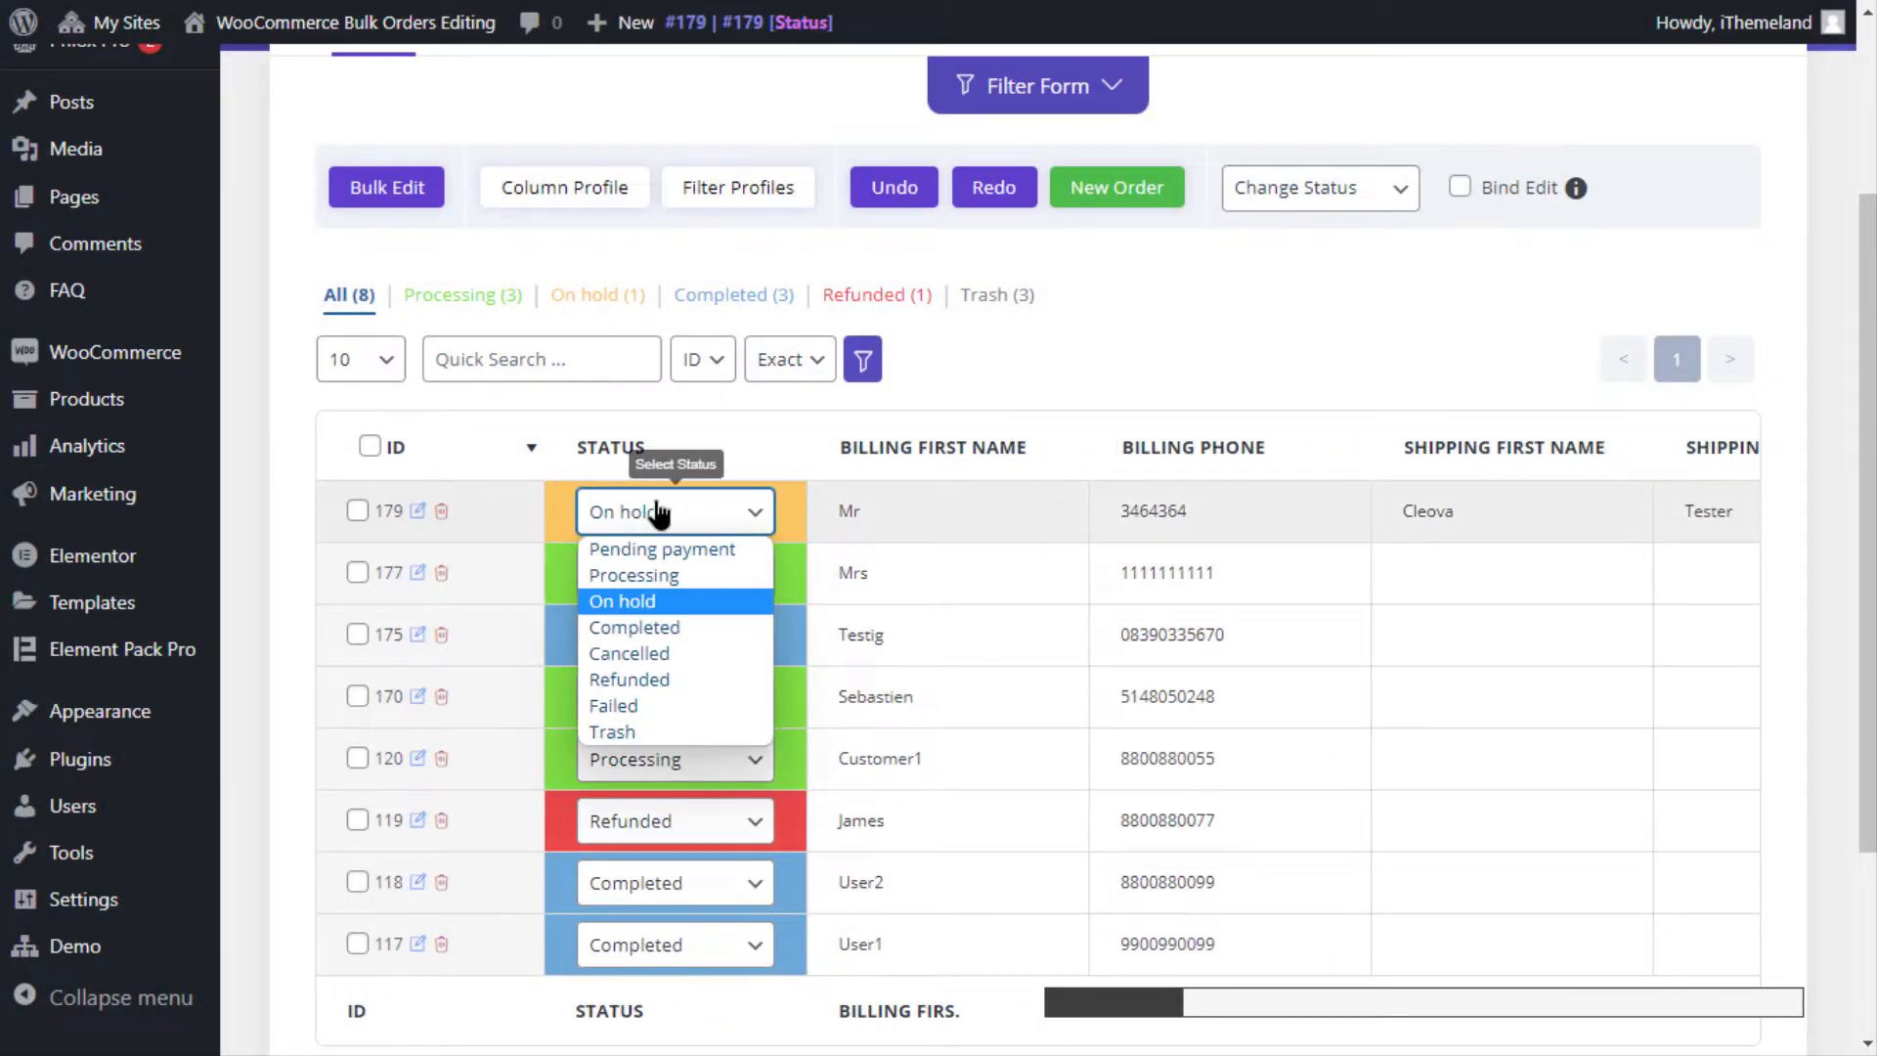
pyautogui.click(648, 576)
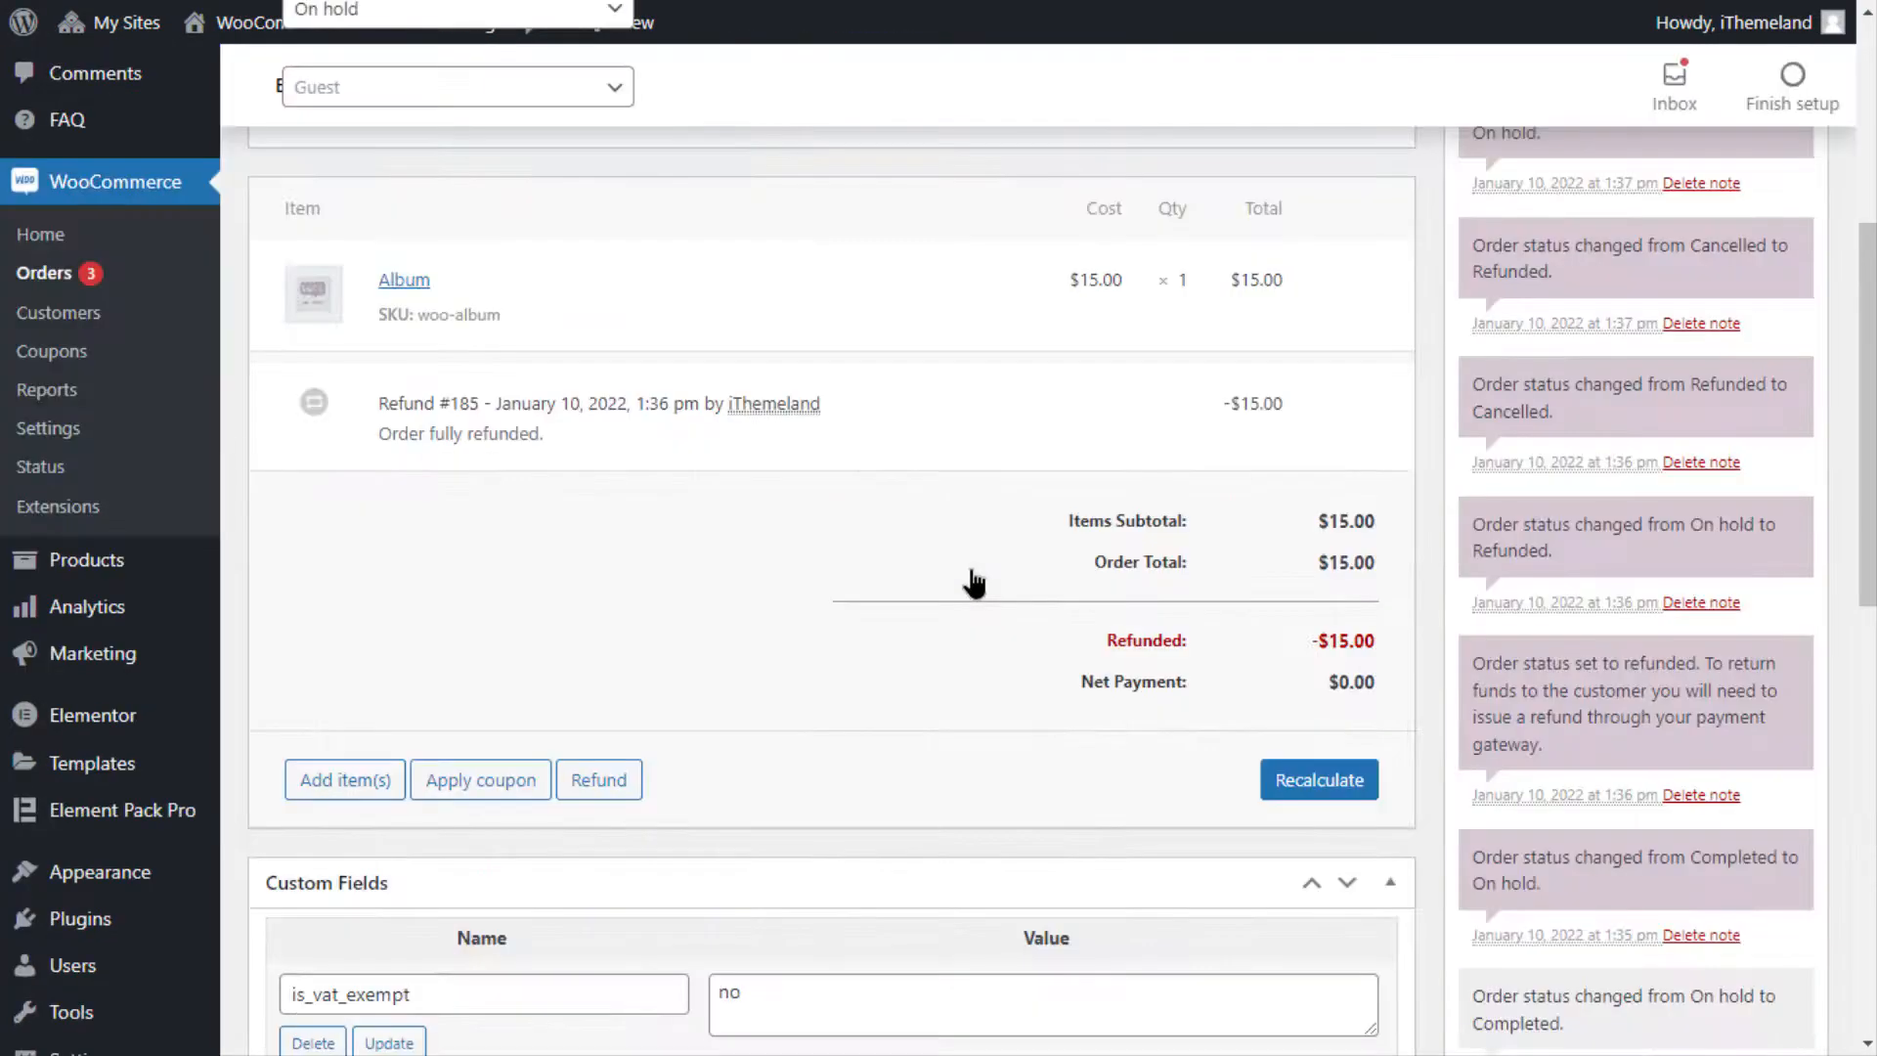
pyautogui.scroll(6, 880, 567)
pyautogui.rightClick(894, 465)
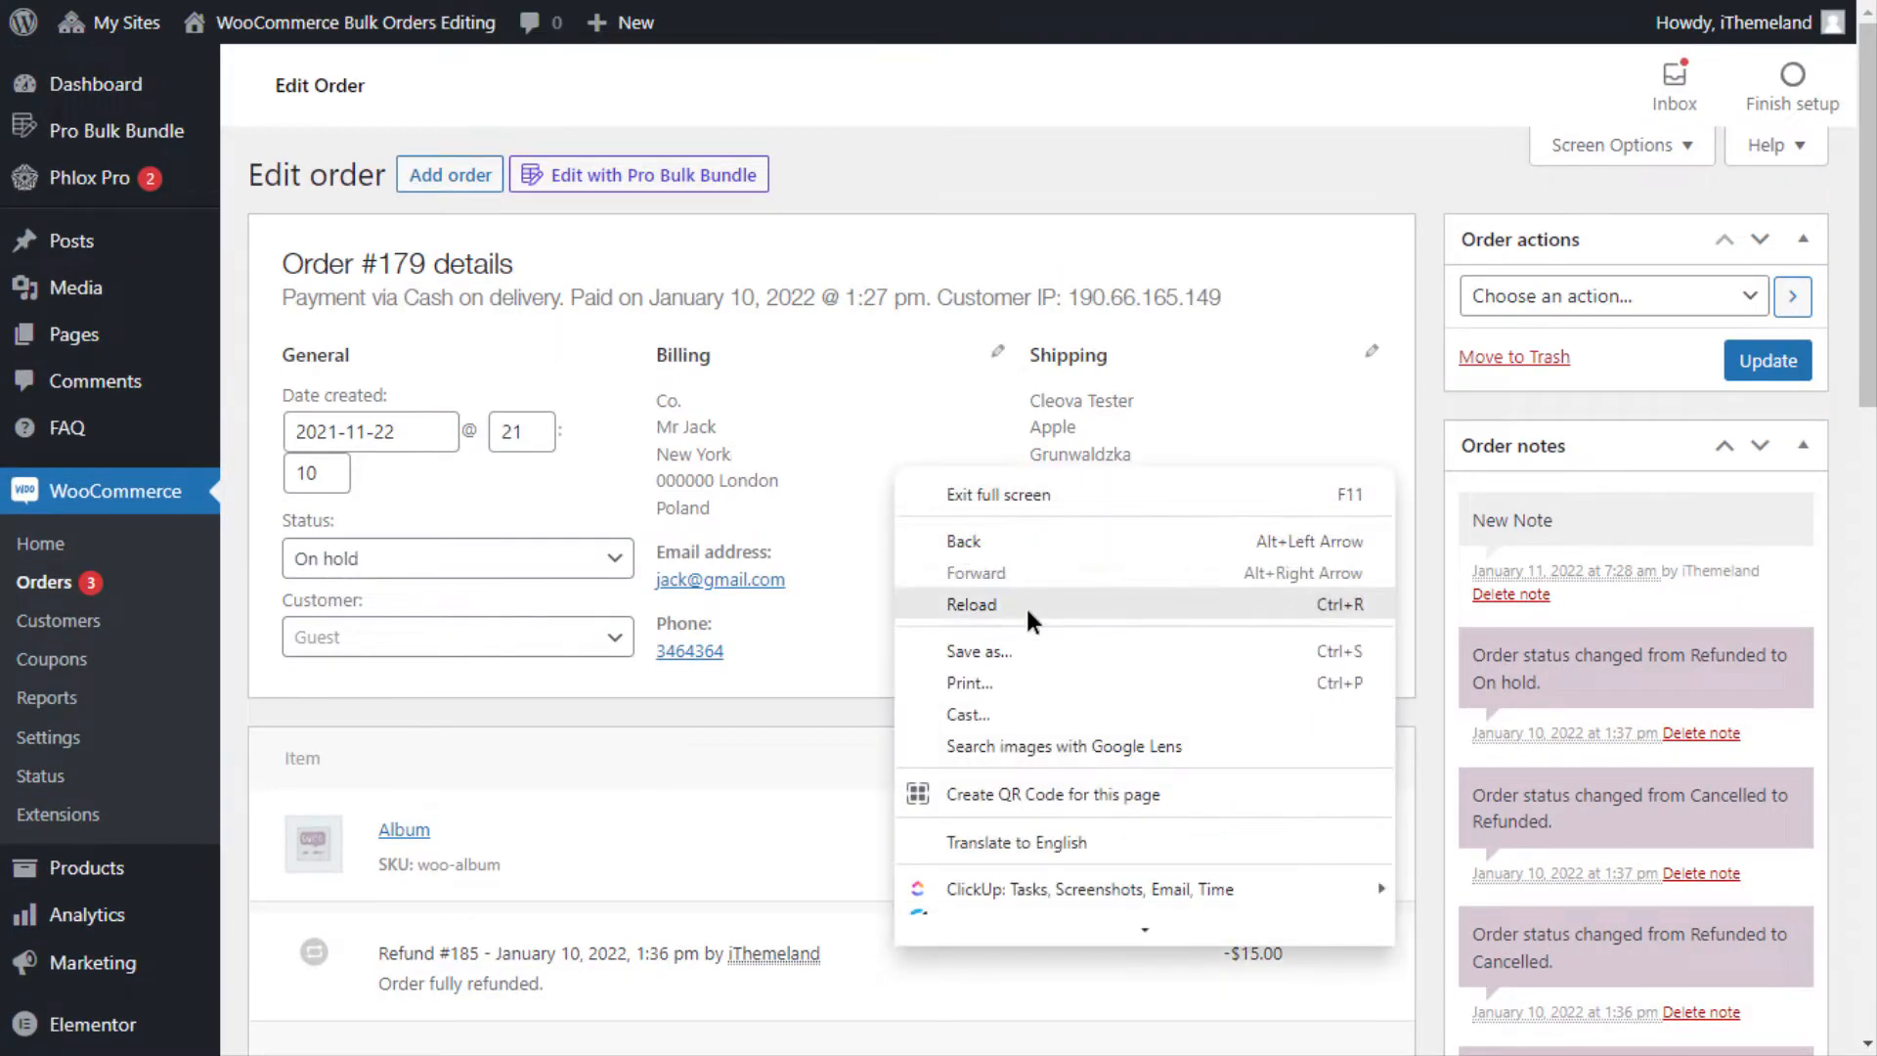
pyautogui.click(1024, 607)
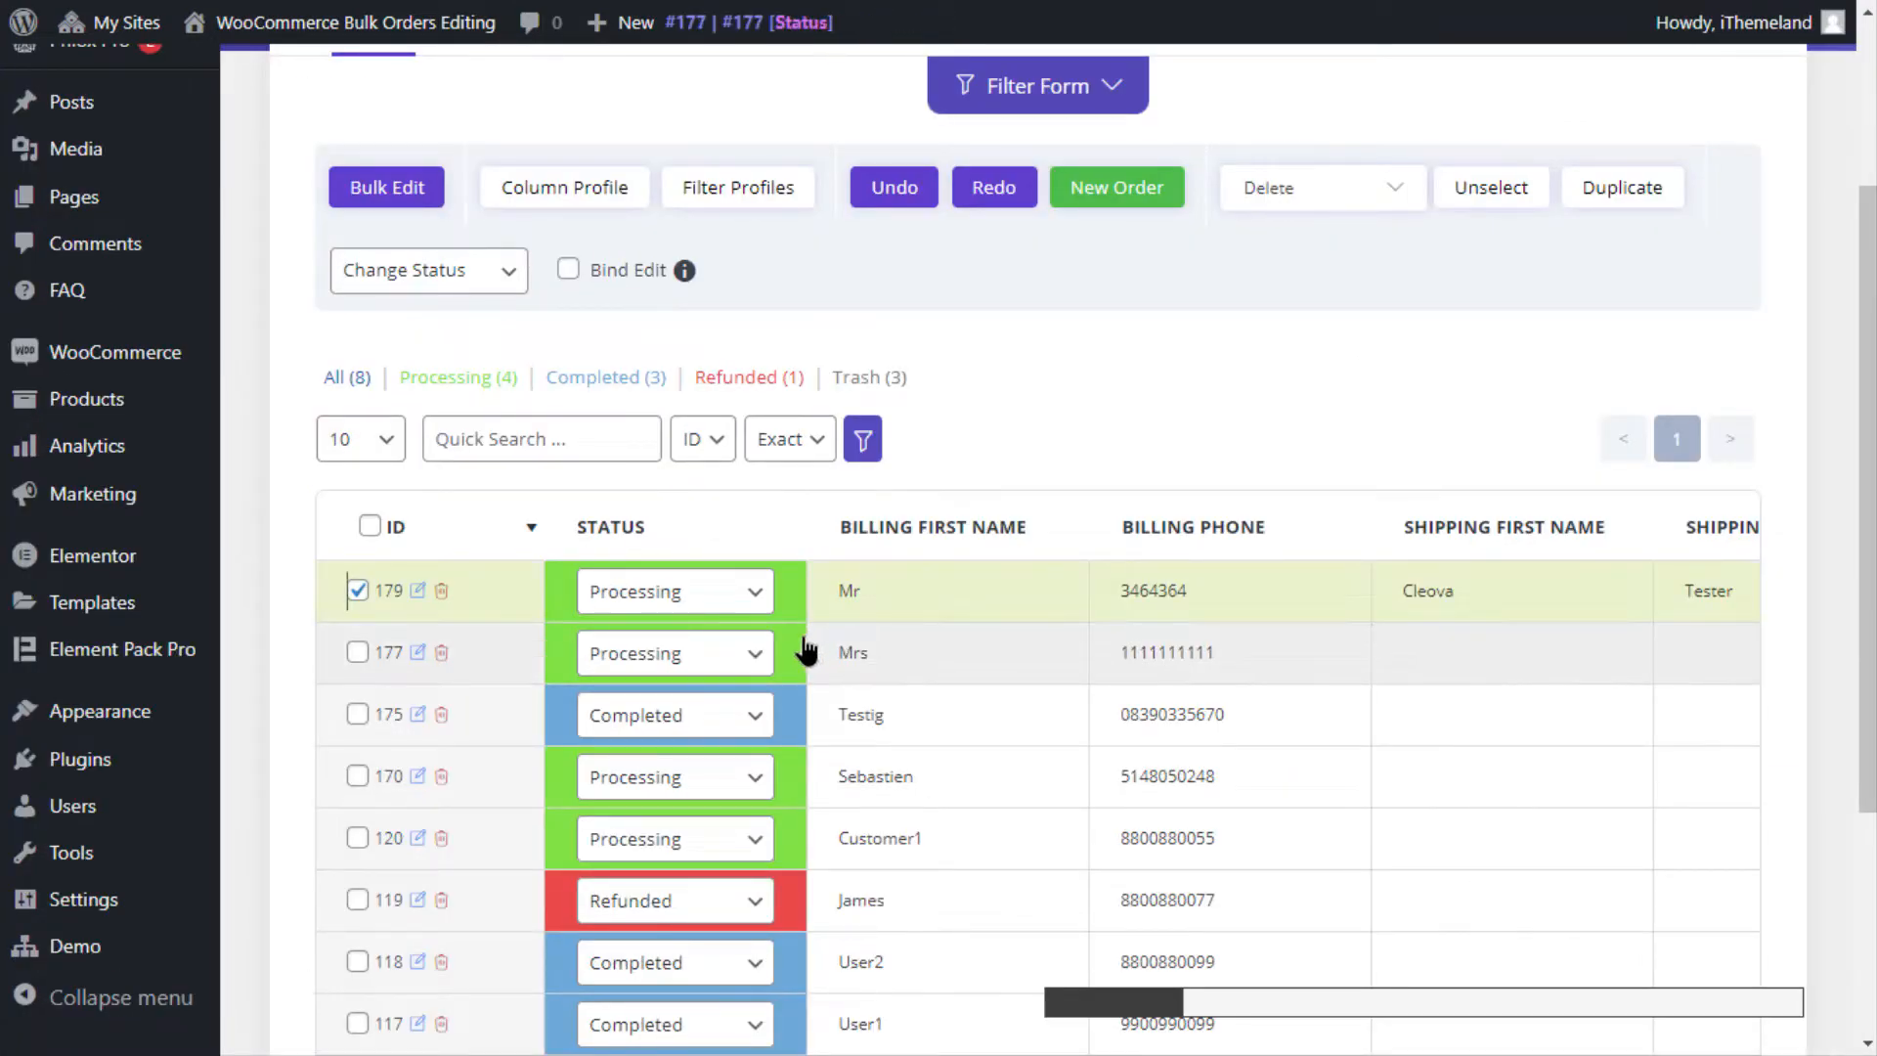
# - Set the first order's billing first name to Mrs in the table, and reload its edit page to check the billing name
pyautogui.click(981, 586)
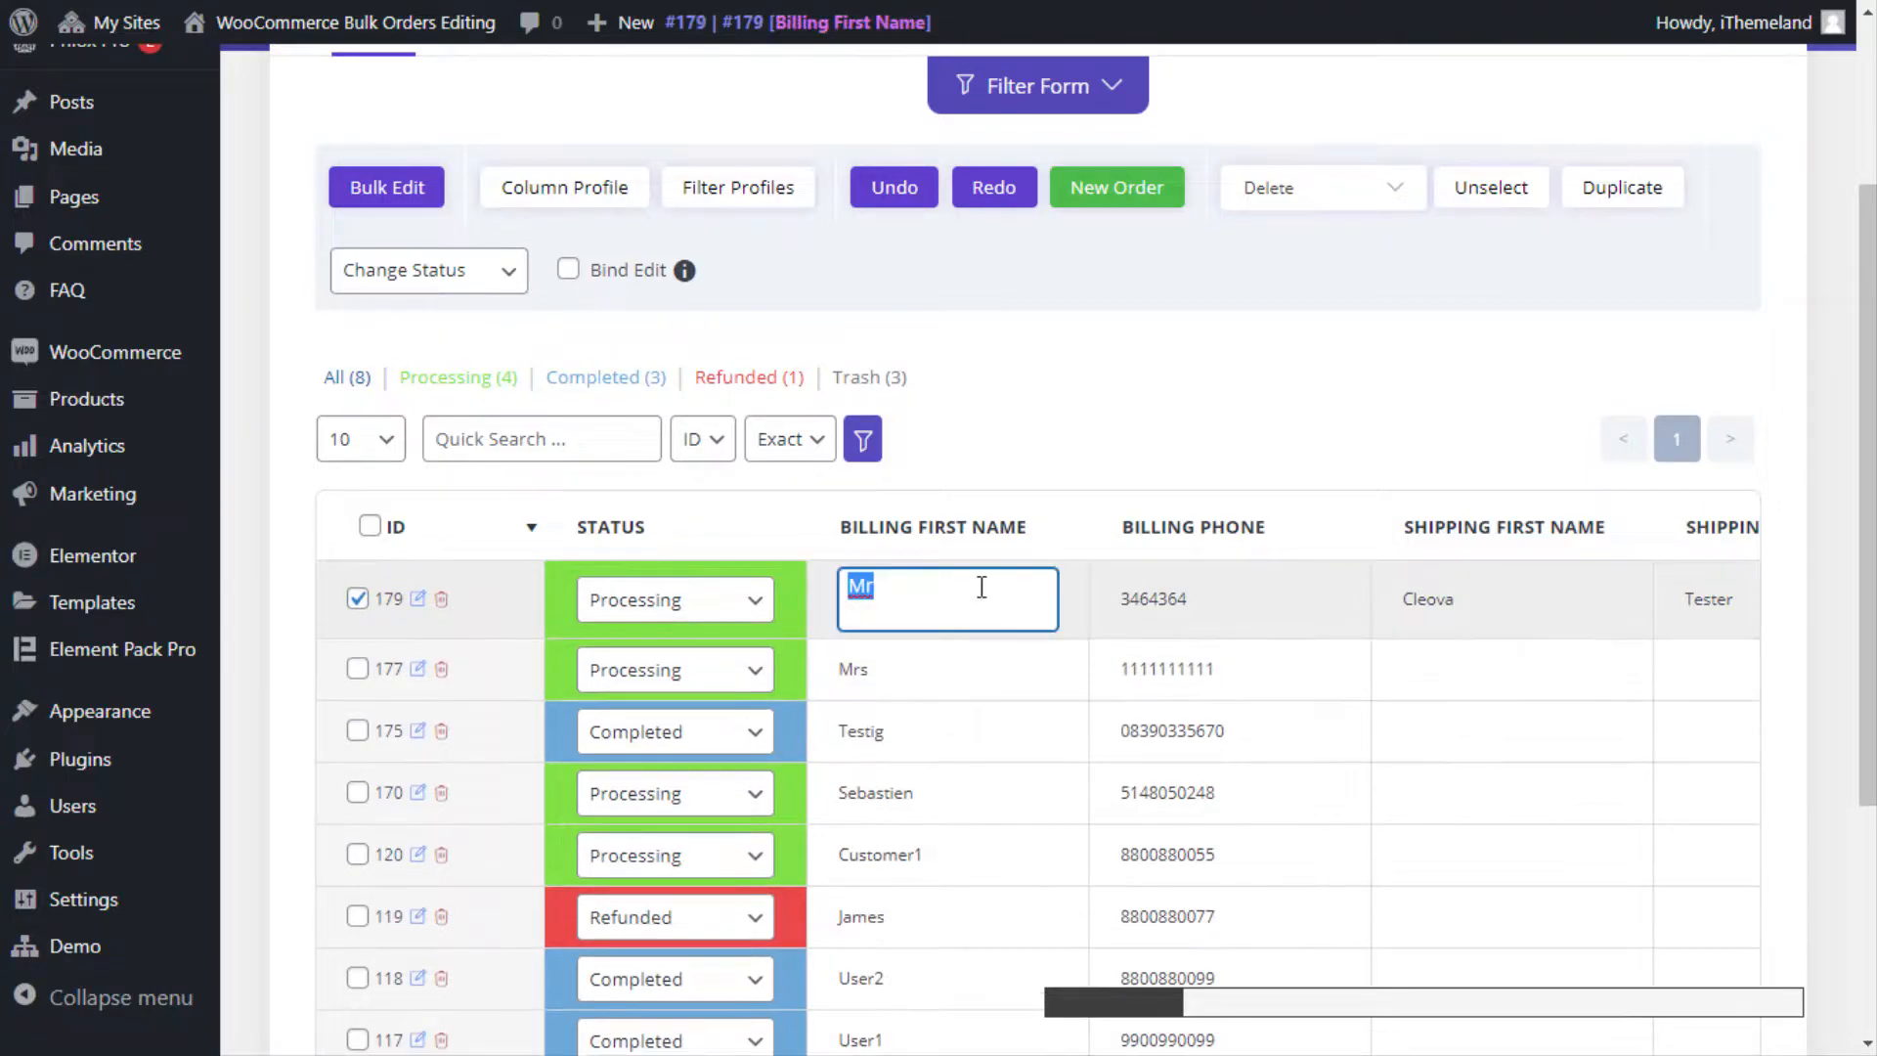
pyautogui.press('Return')
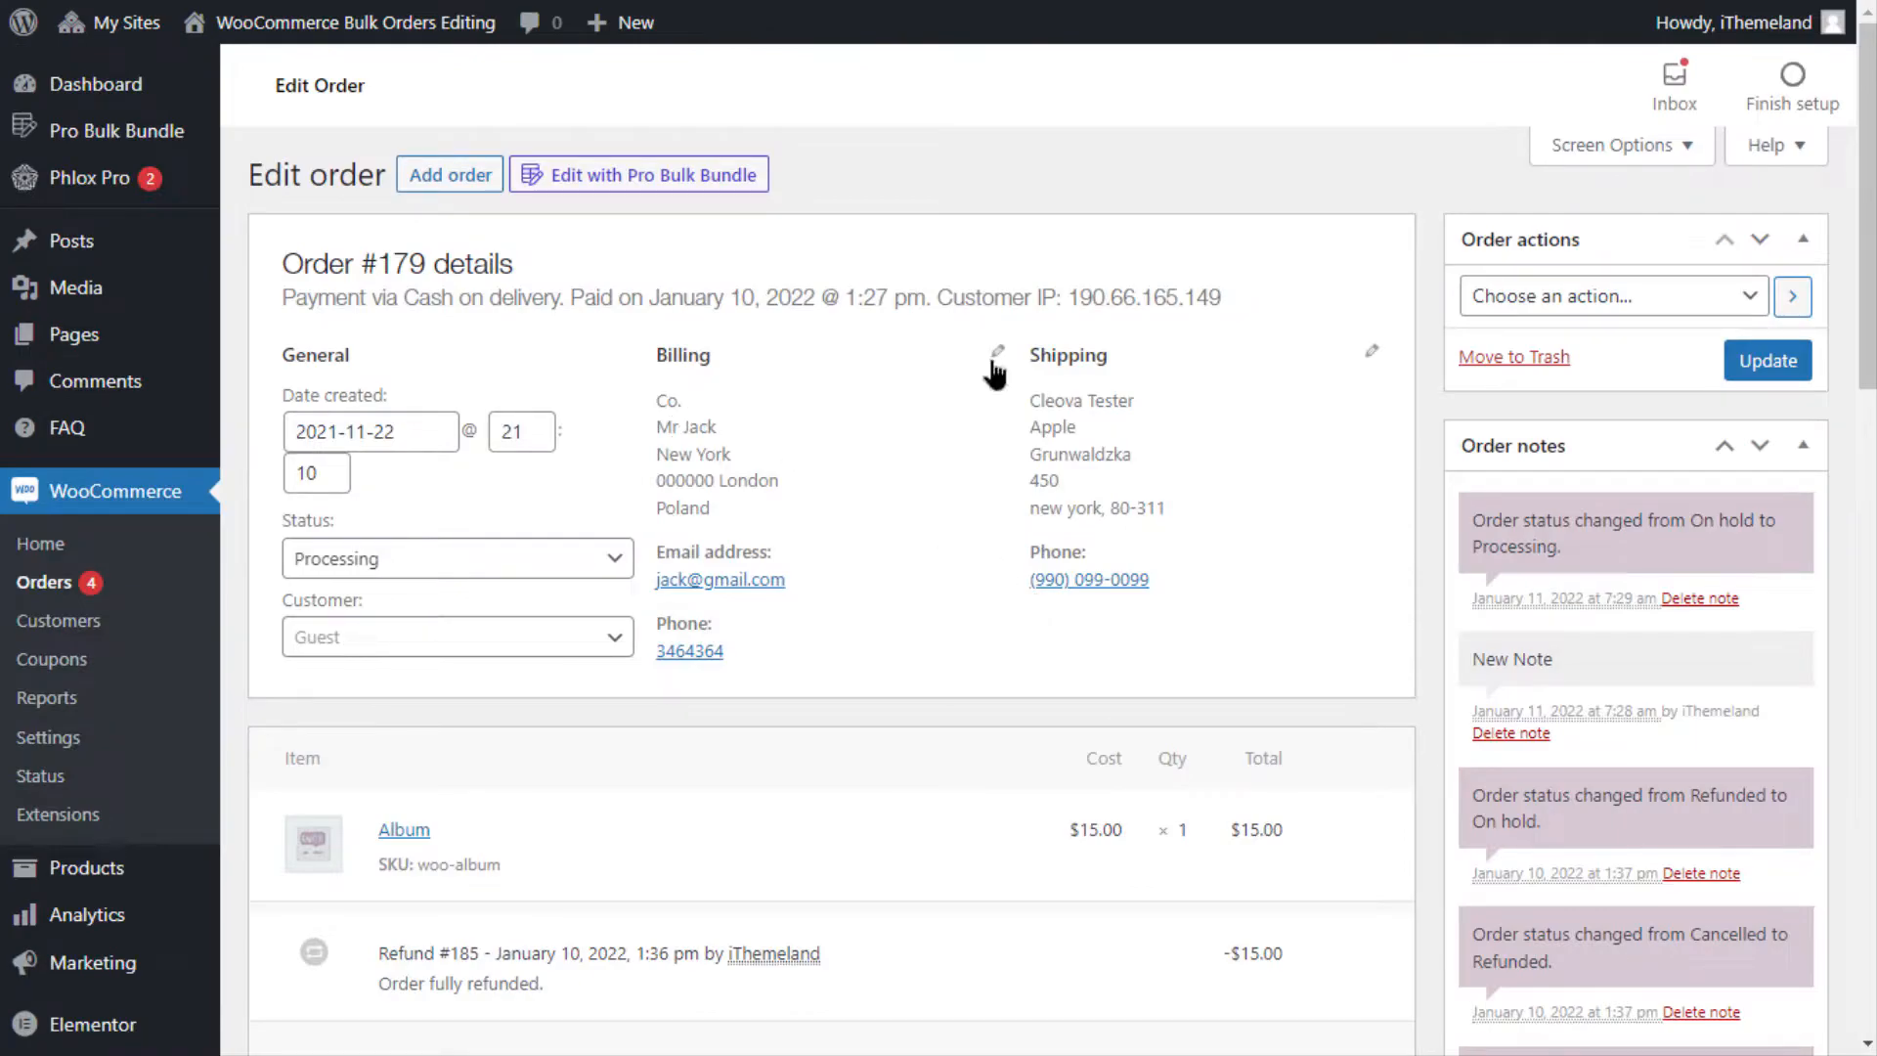
pyautogui.rightClick(839, 435)
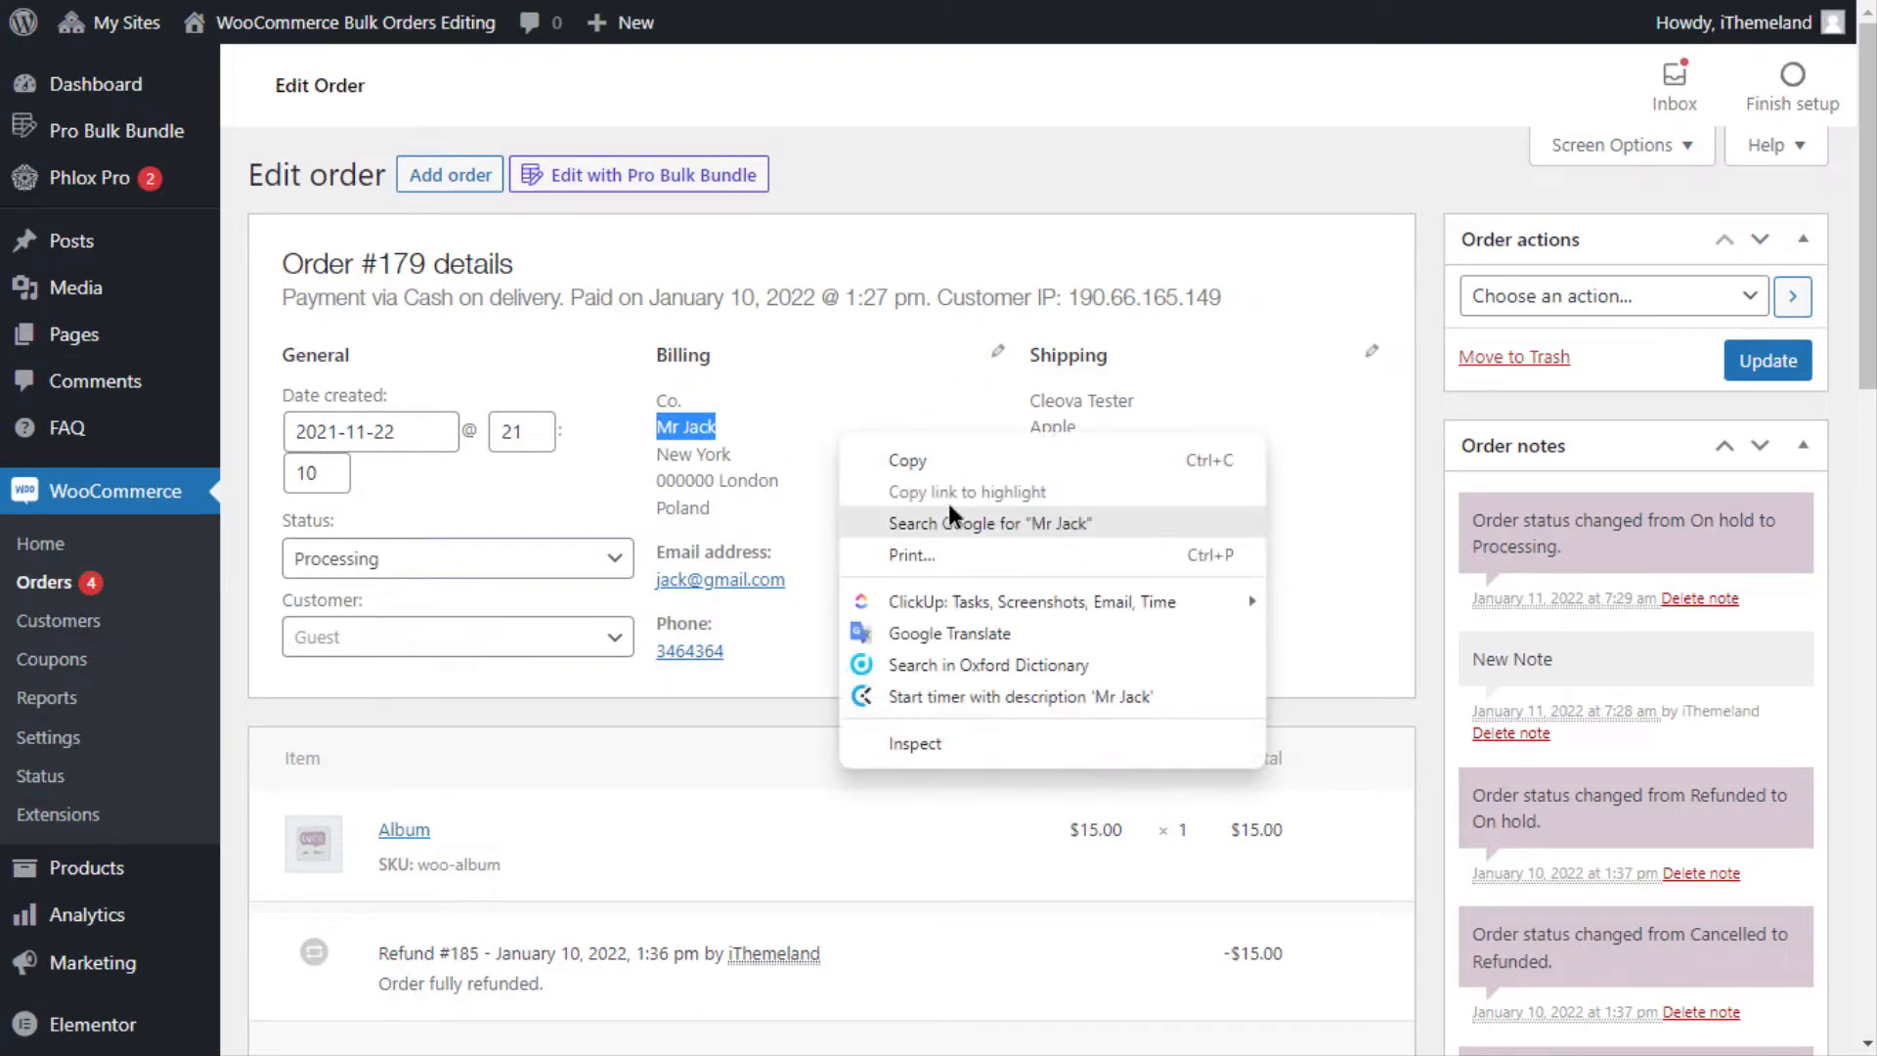
pyautogui.click(907, 381)
pyautogui.rightClick(901, 396)
pyautogui.click(1022, 518)
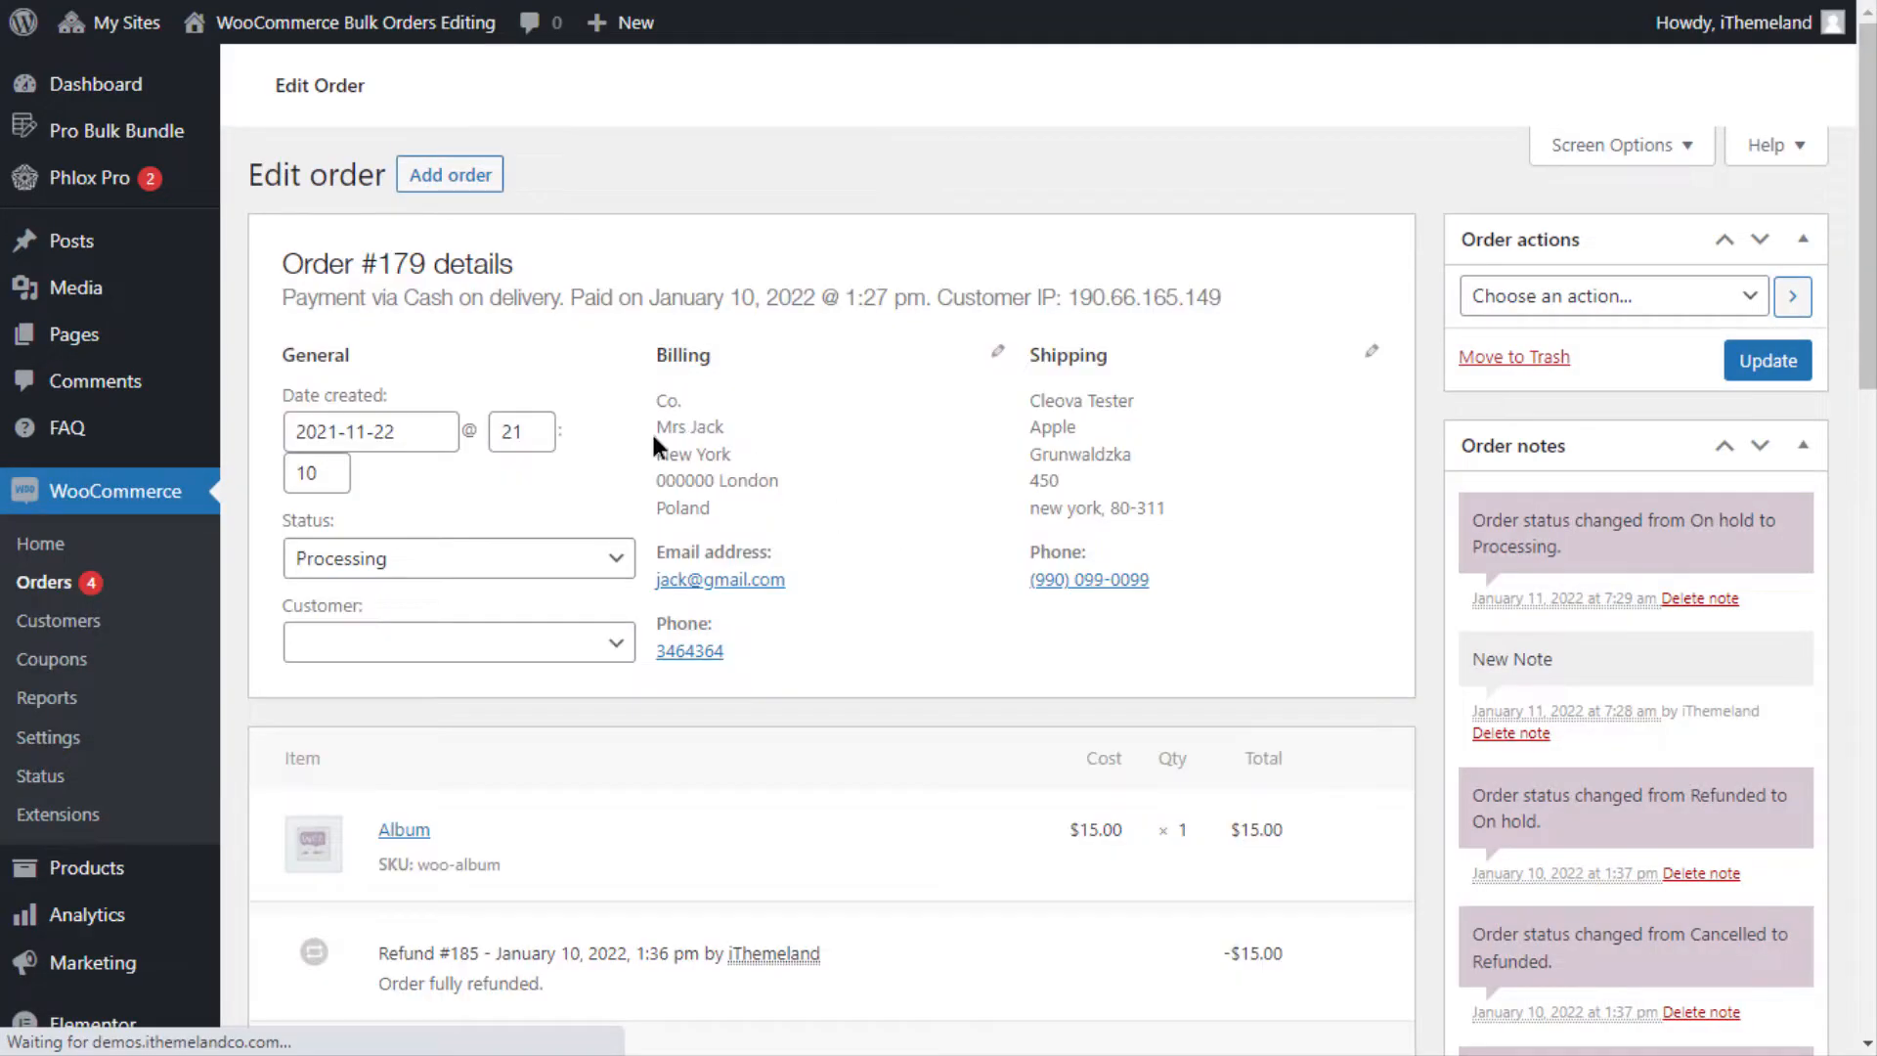
pyautogui.moveTo(658, 423); pyautogui.dragTo(690, 426)
pyautogui.click(907, 598)
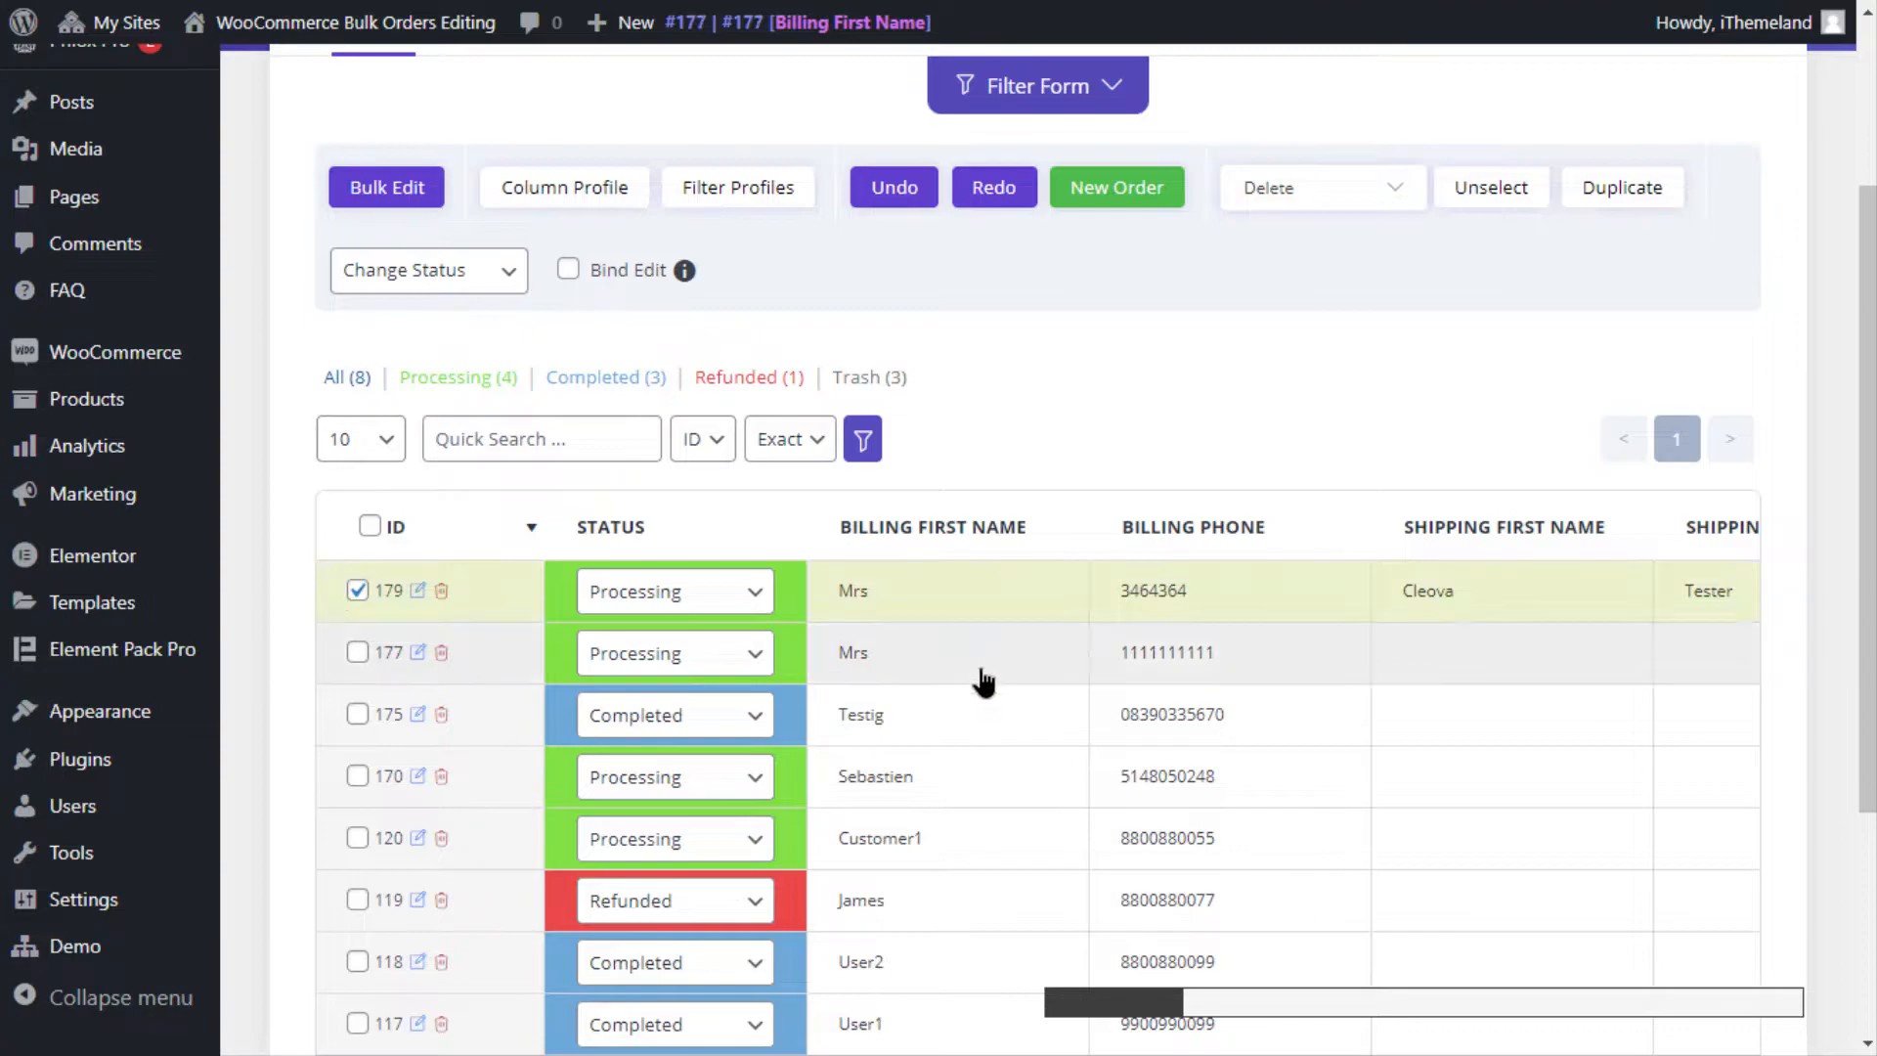
# - Deselect the first order and undo the last two edits, the billing first name and the status
pyautogui.click(358, 590)
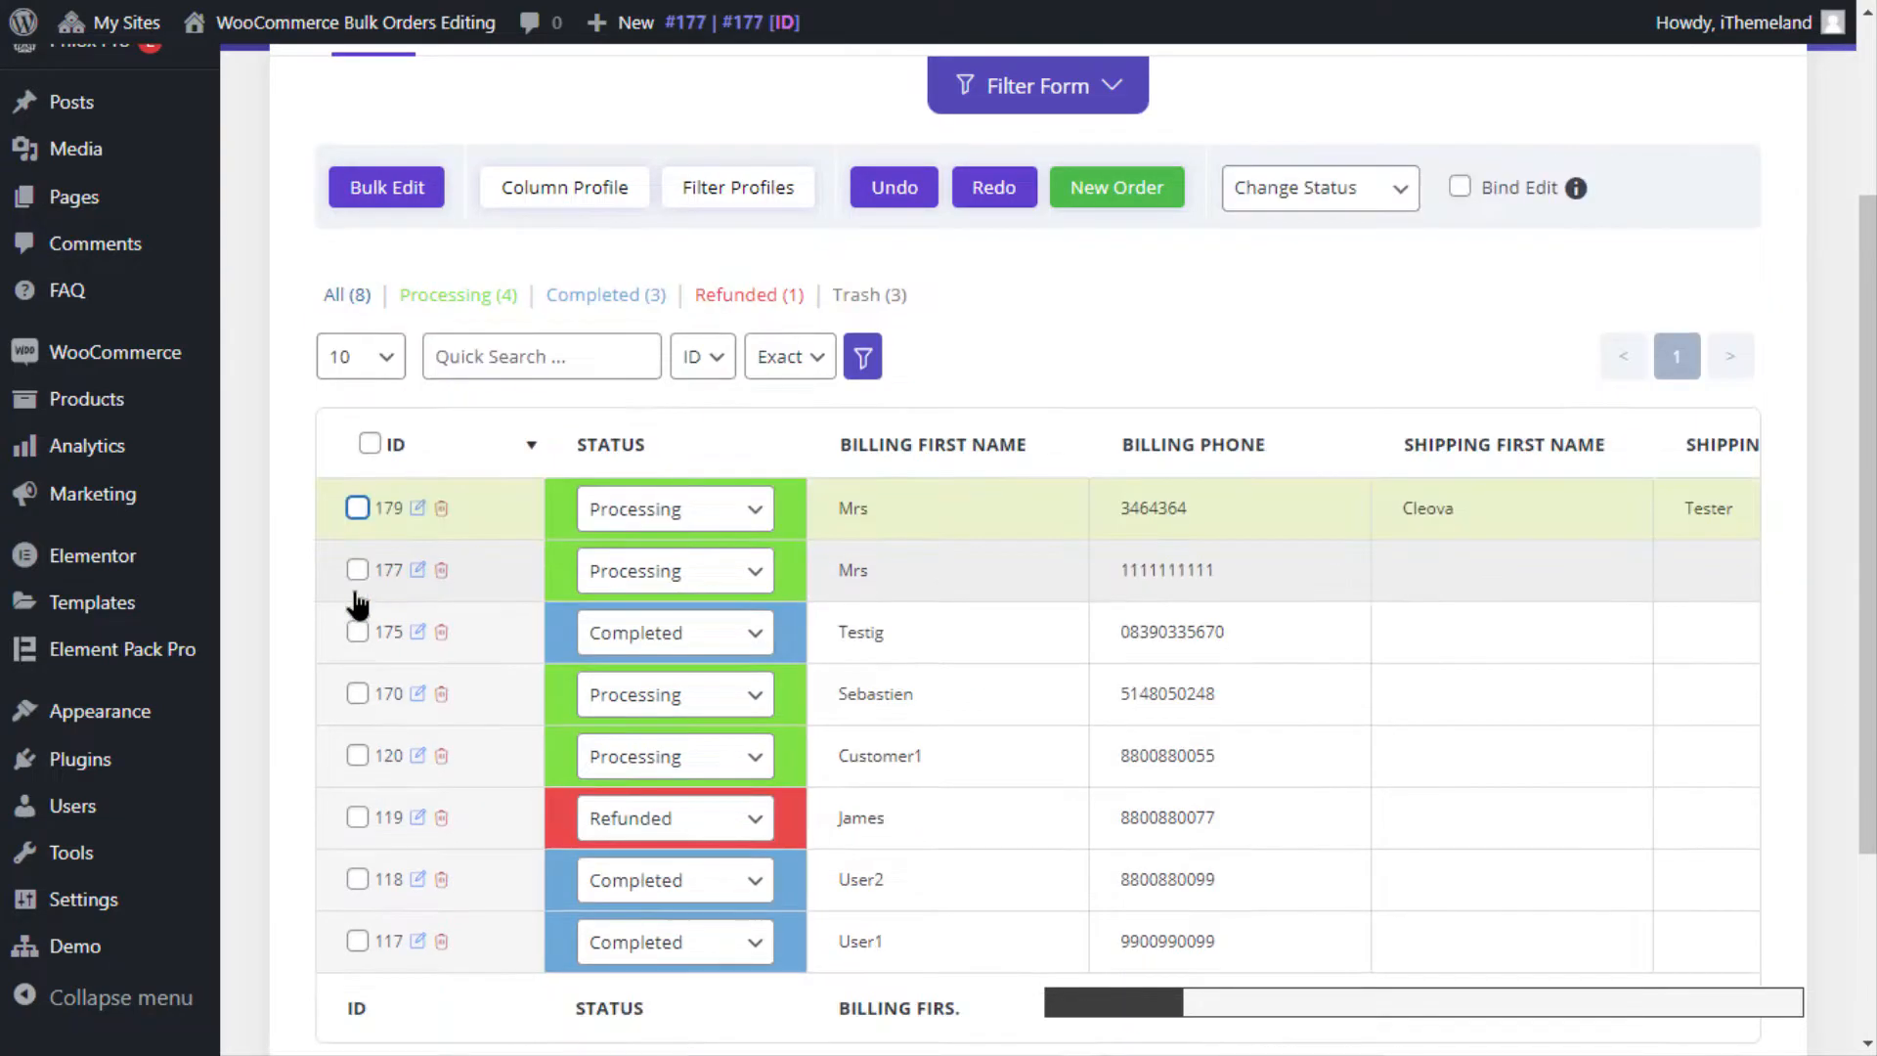
pyautogui.scroll(3, 818, 330)
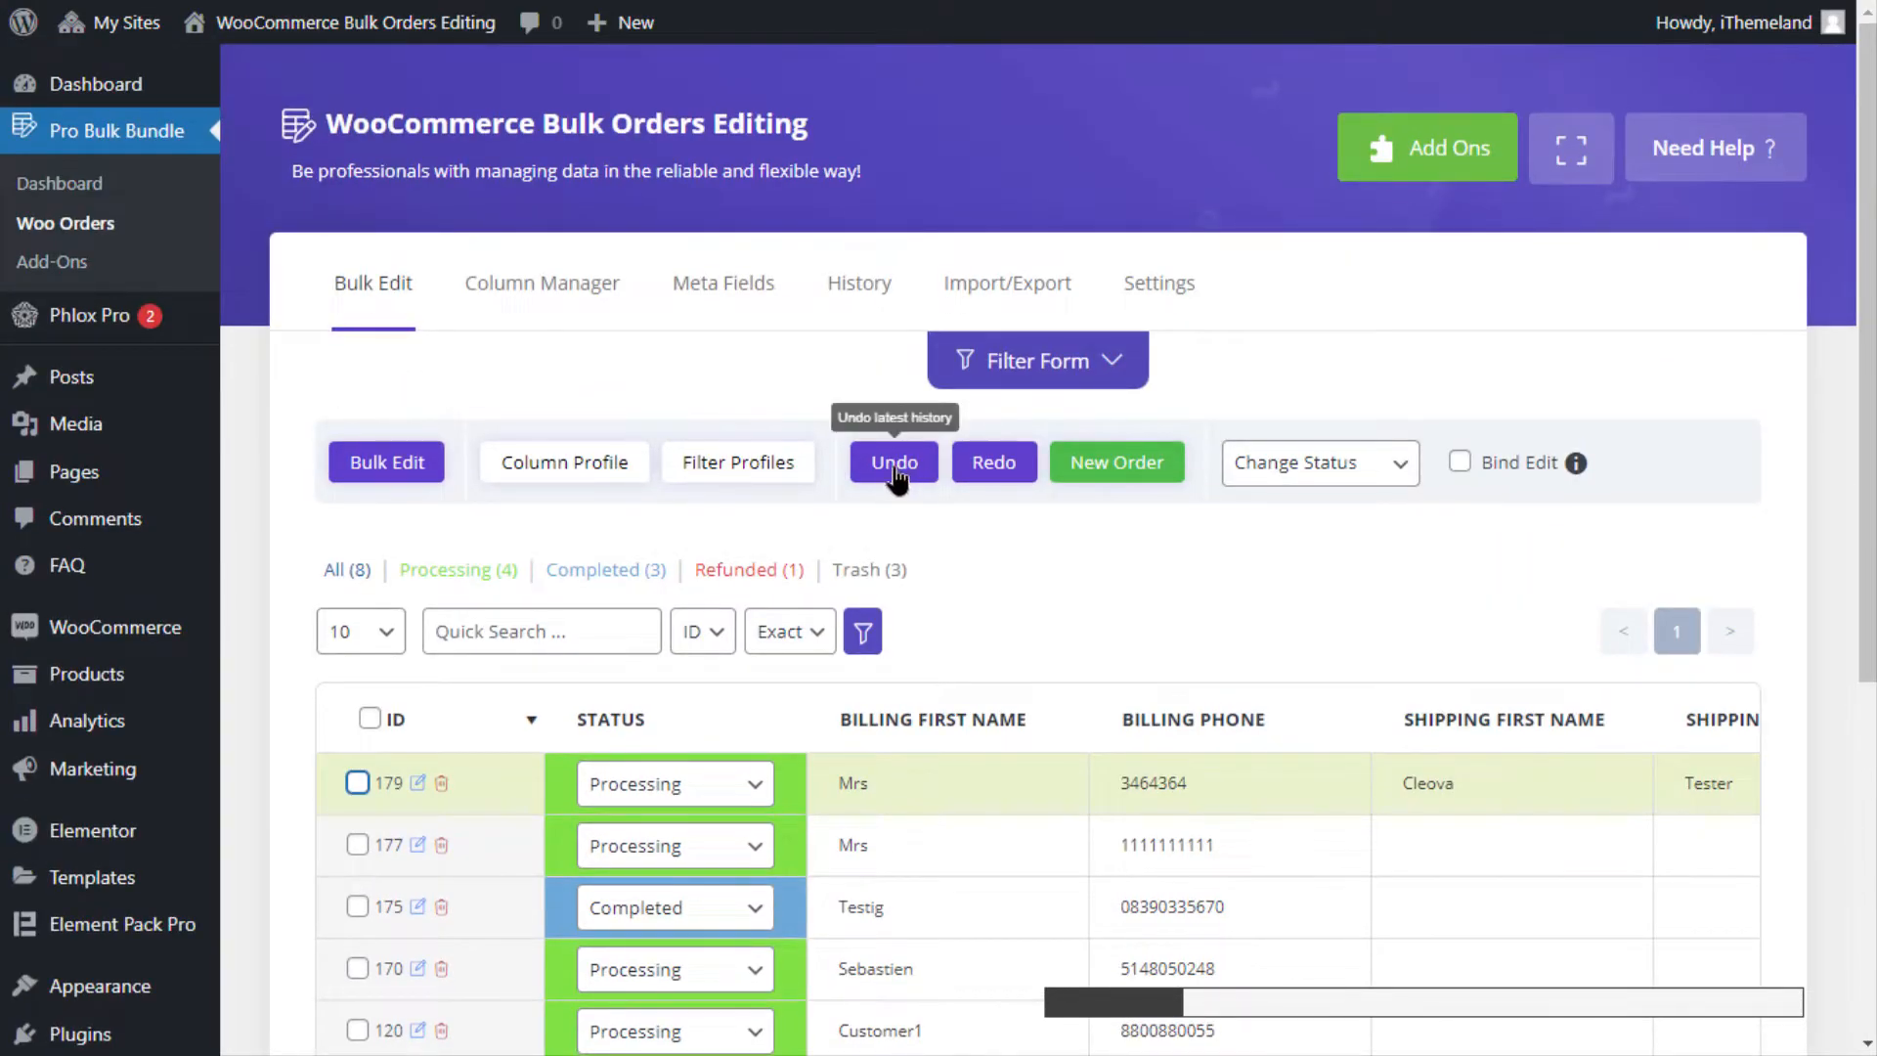
pyautogui.click(892, 473)
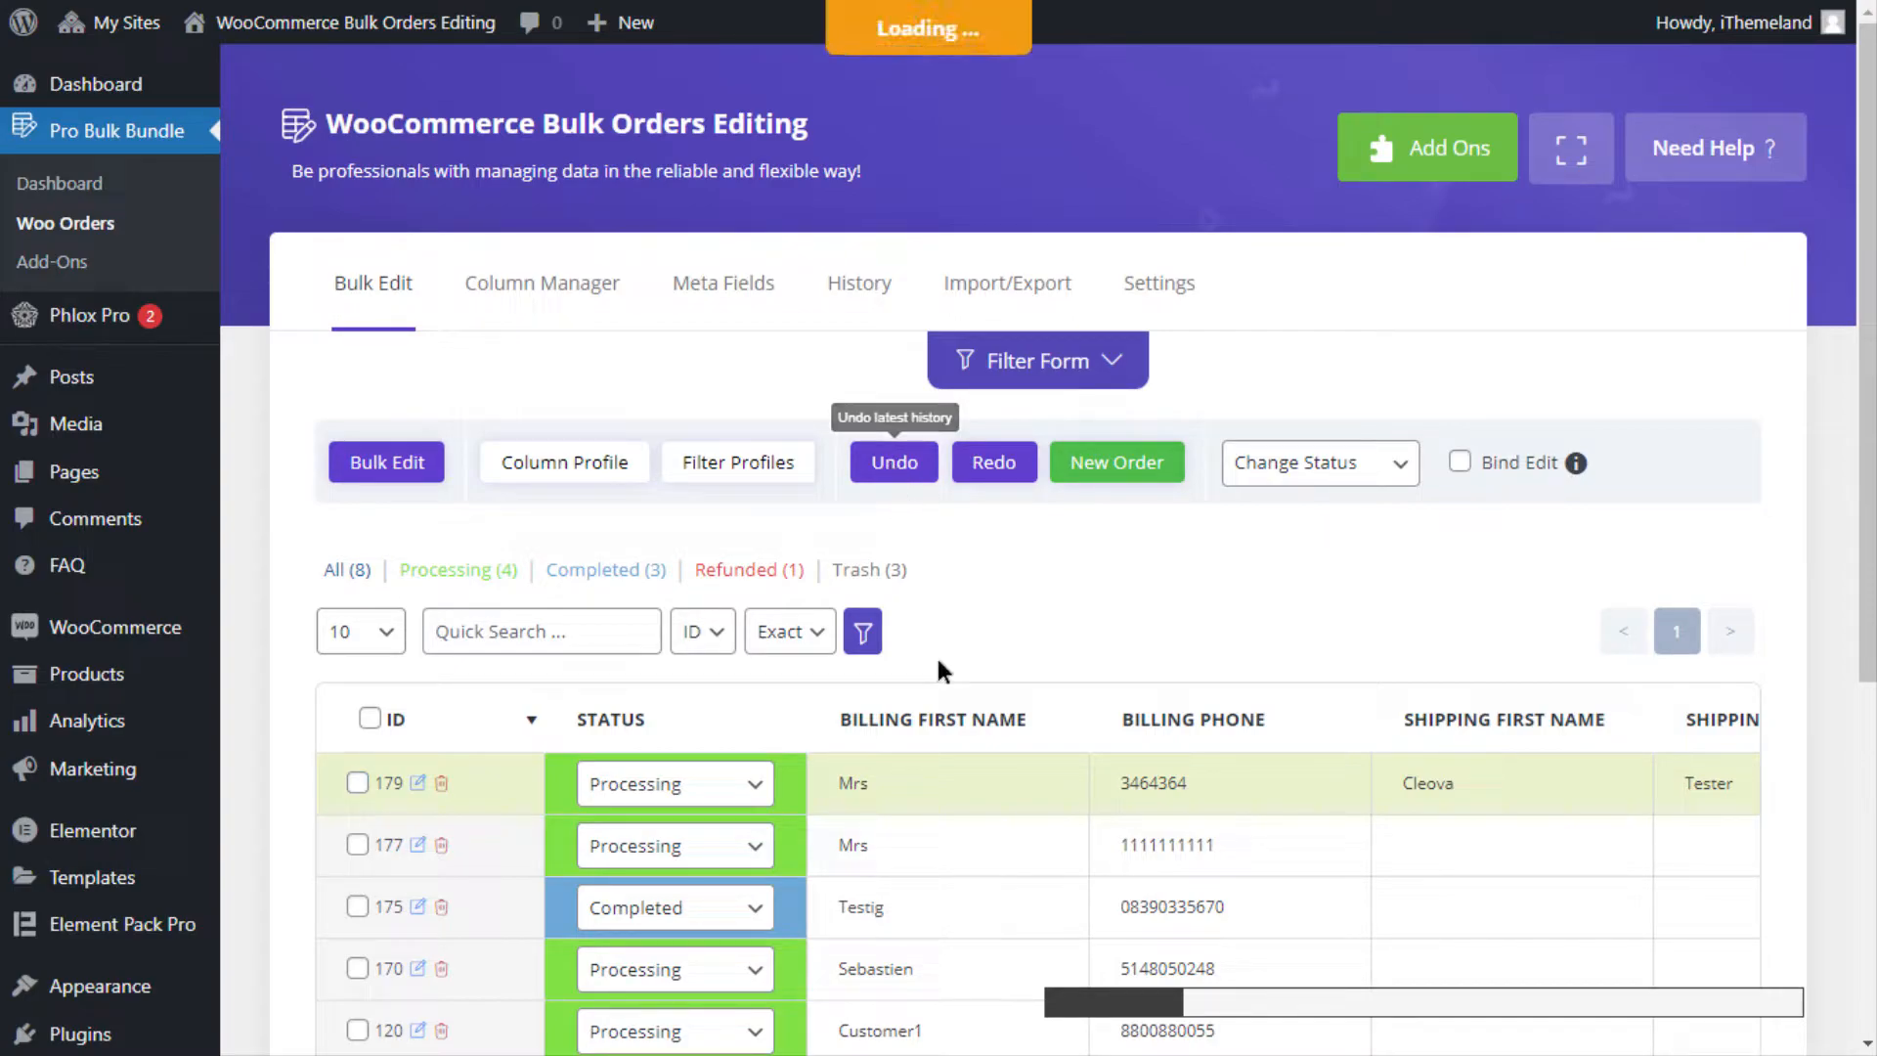
pyautogui.click(891, 473)
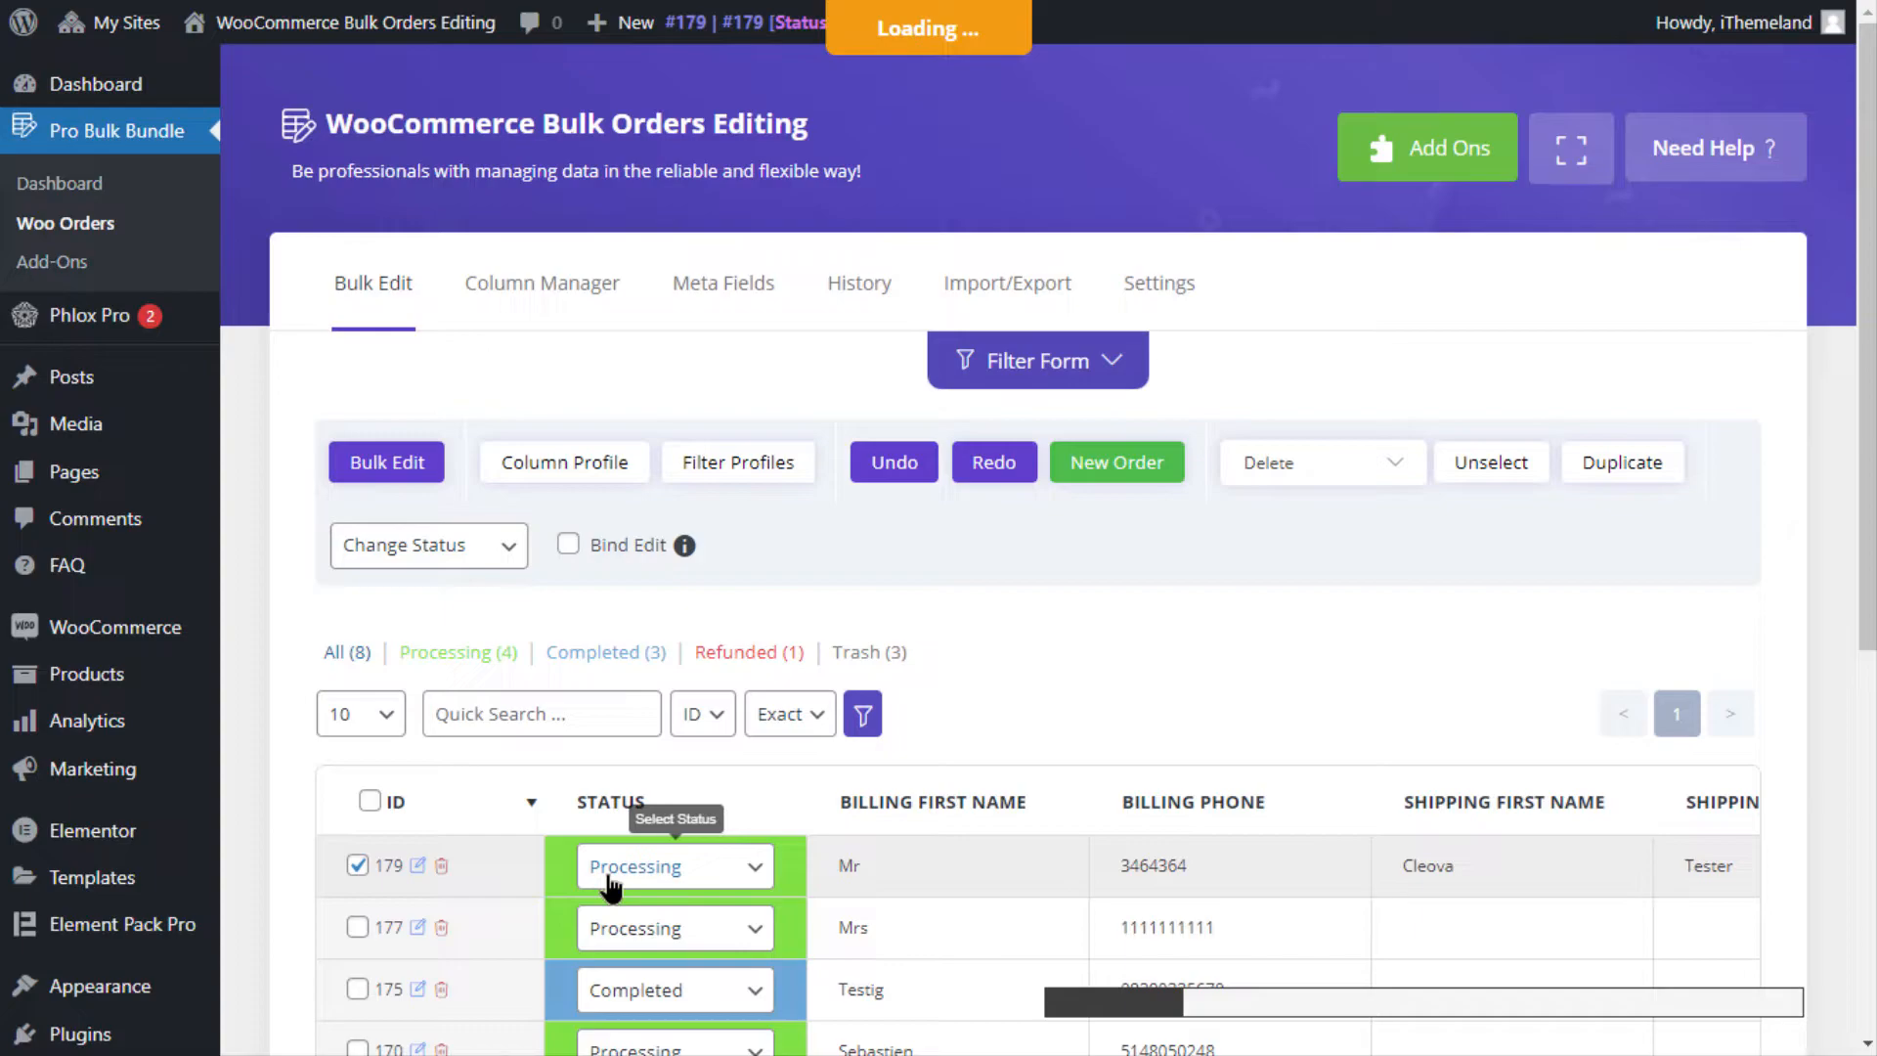
# - Add the second and third orders in the table to the selection and enable Bind Edit
pyautogui.scroll(-3, 814, 595)
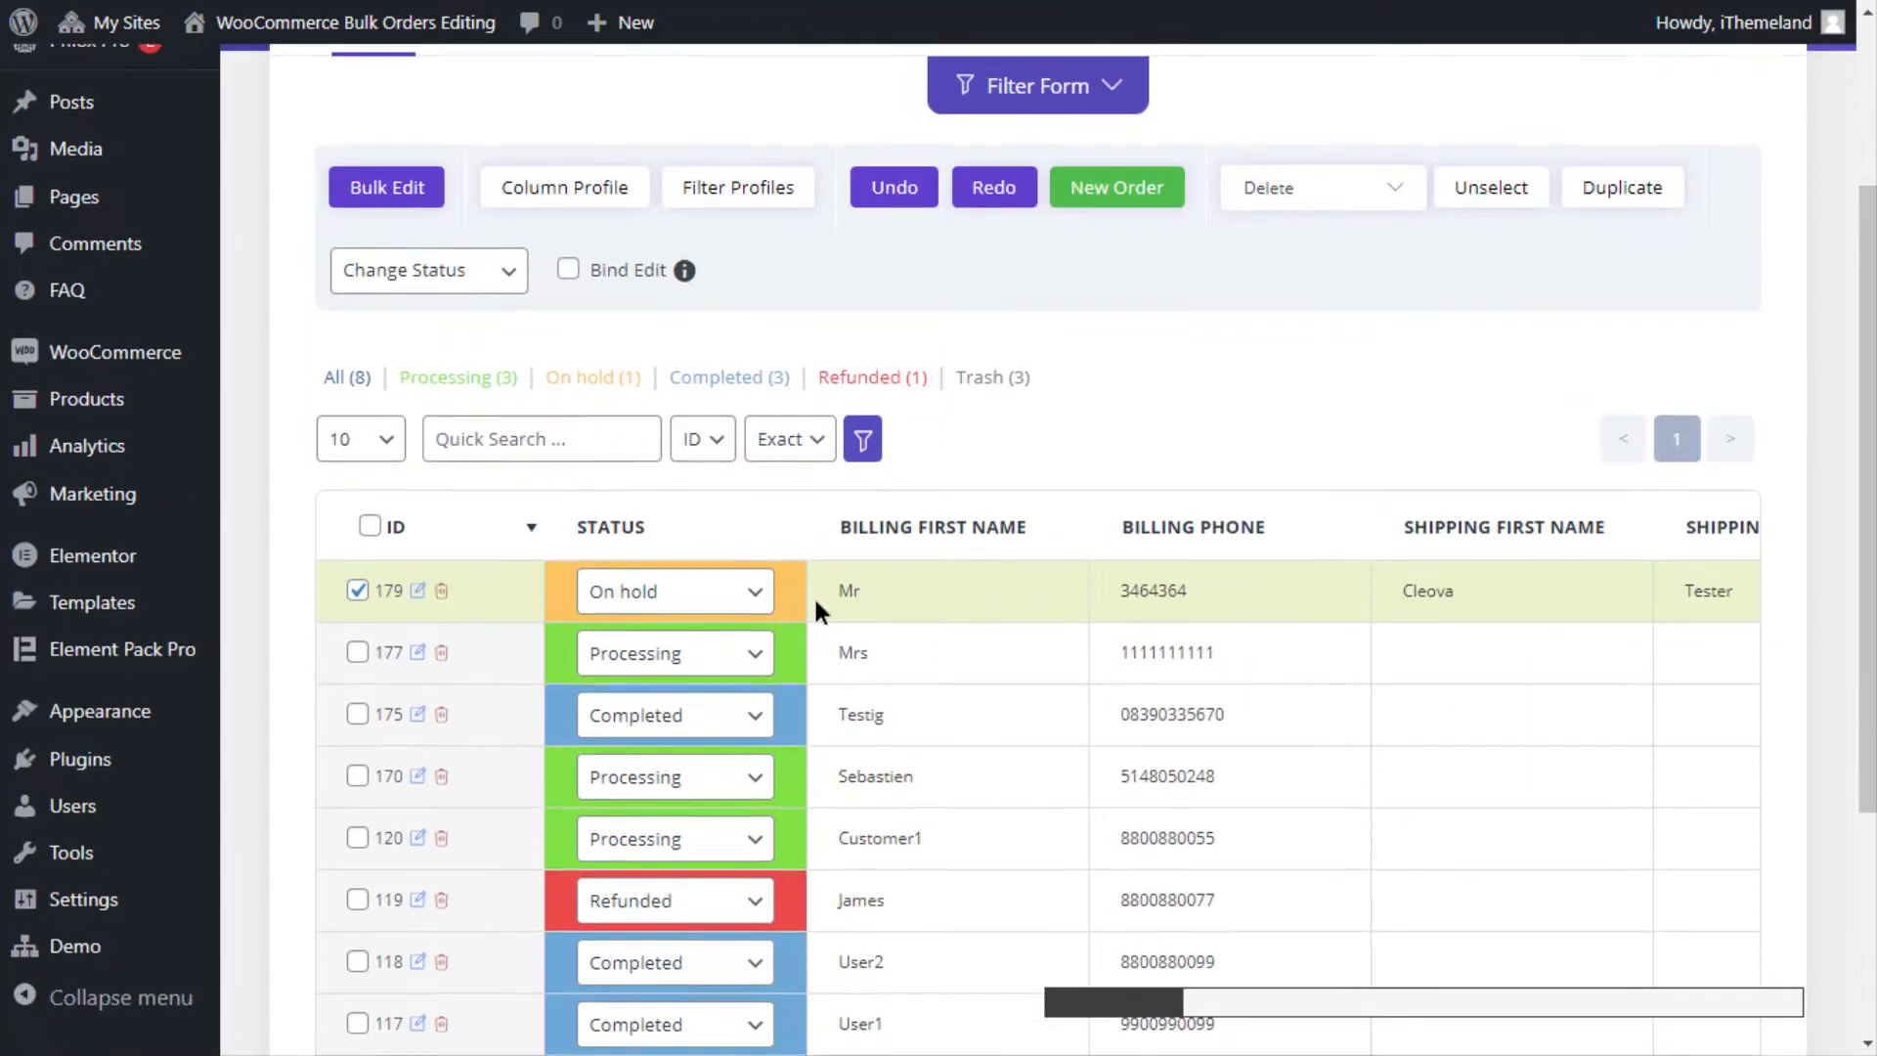
pyautogui.click(357, 652)
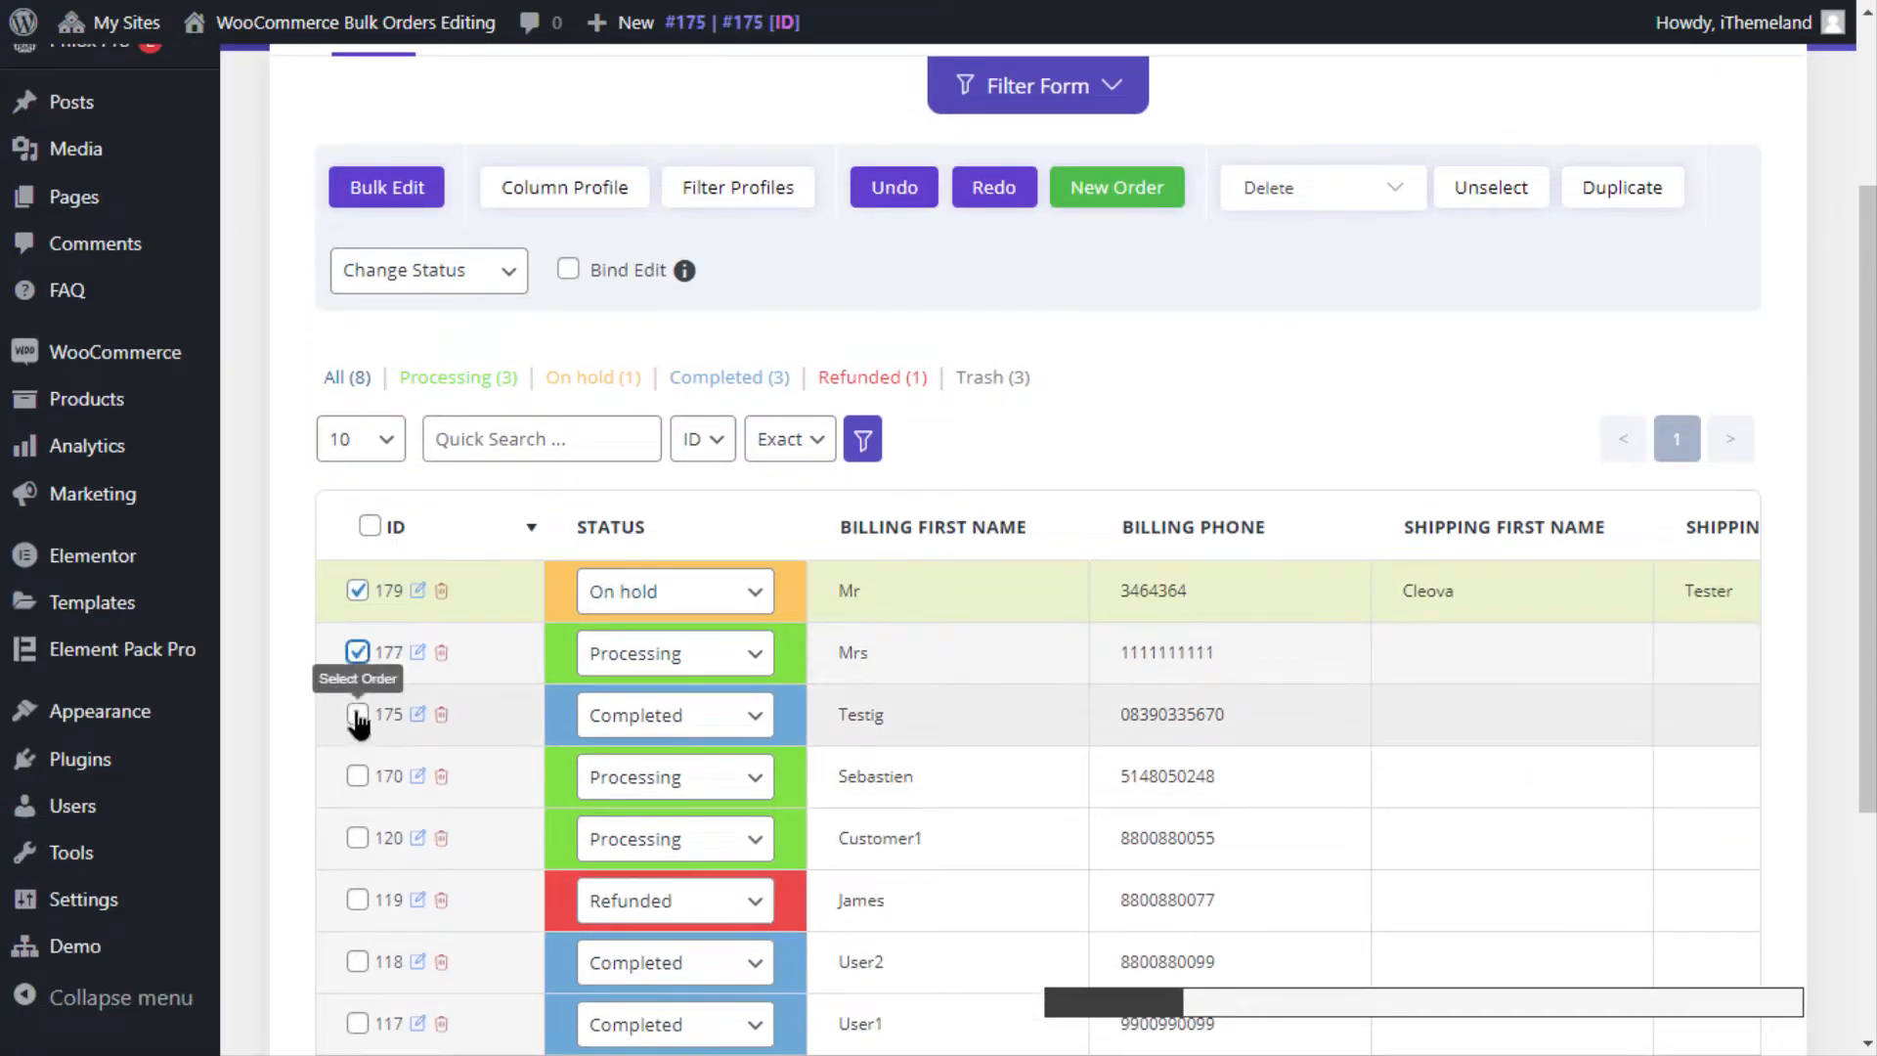
pyautogui.click(356, 713)
pyautogui.click(568, 270)
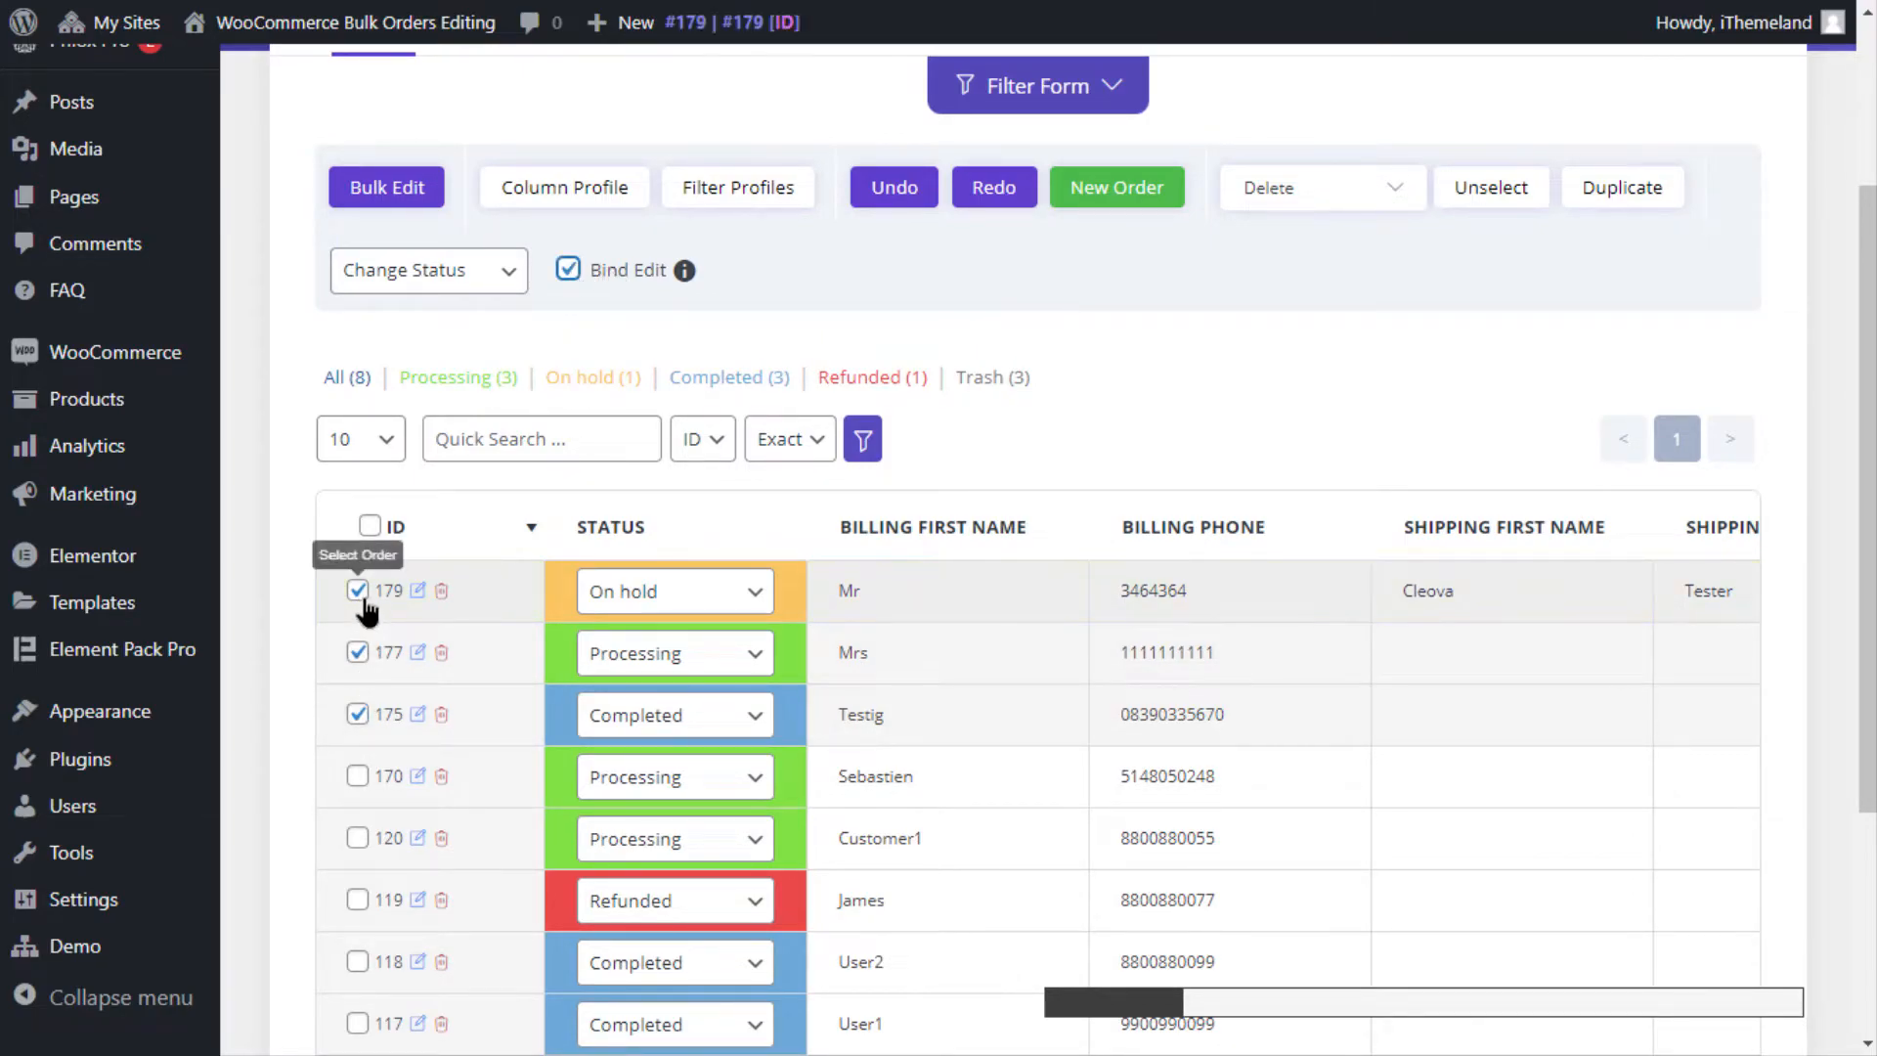
# - Change the table selection to the second, fourth and fifth orders by deselecting the first and third ones
pyautogui.click(357, 715)
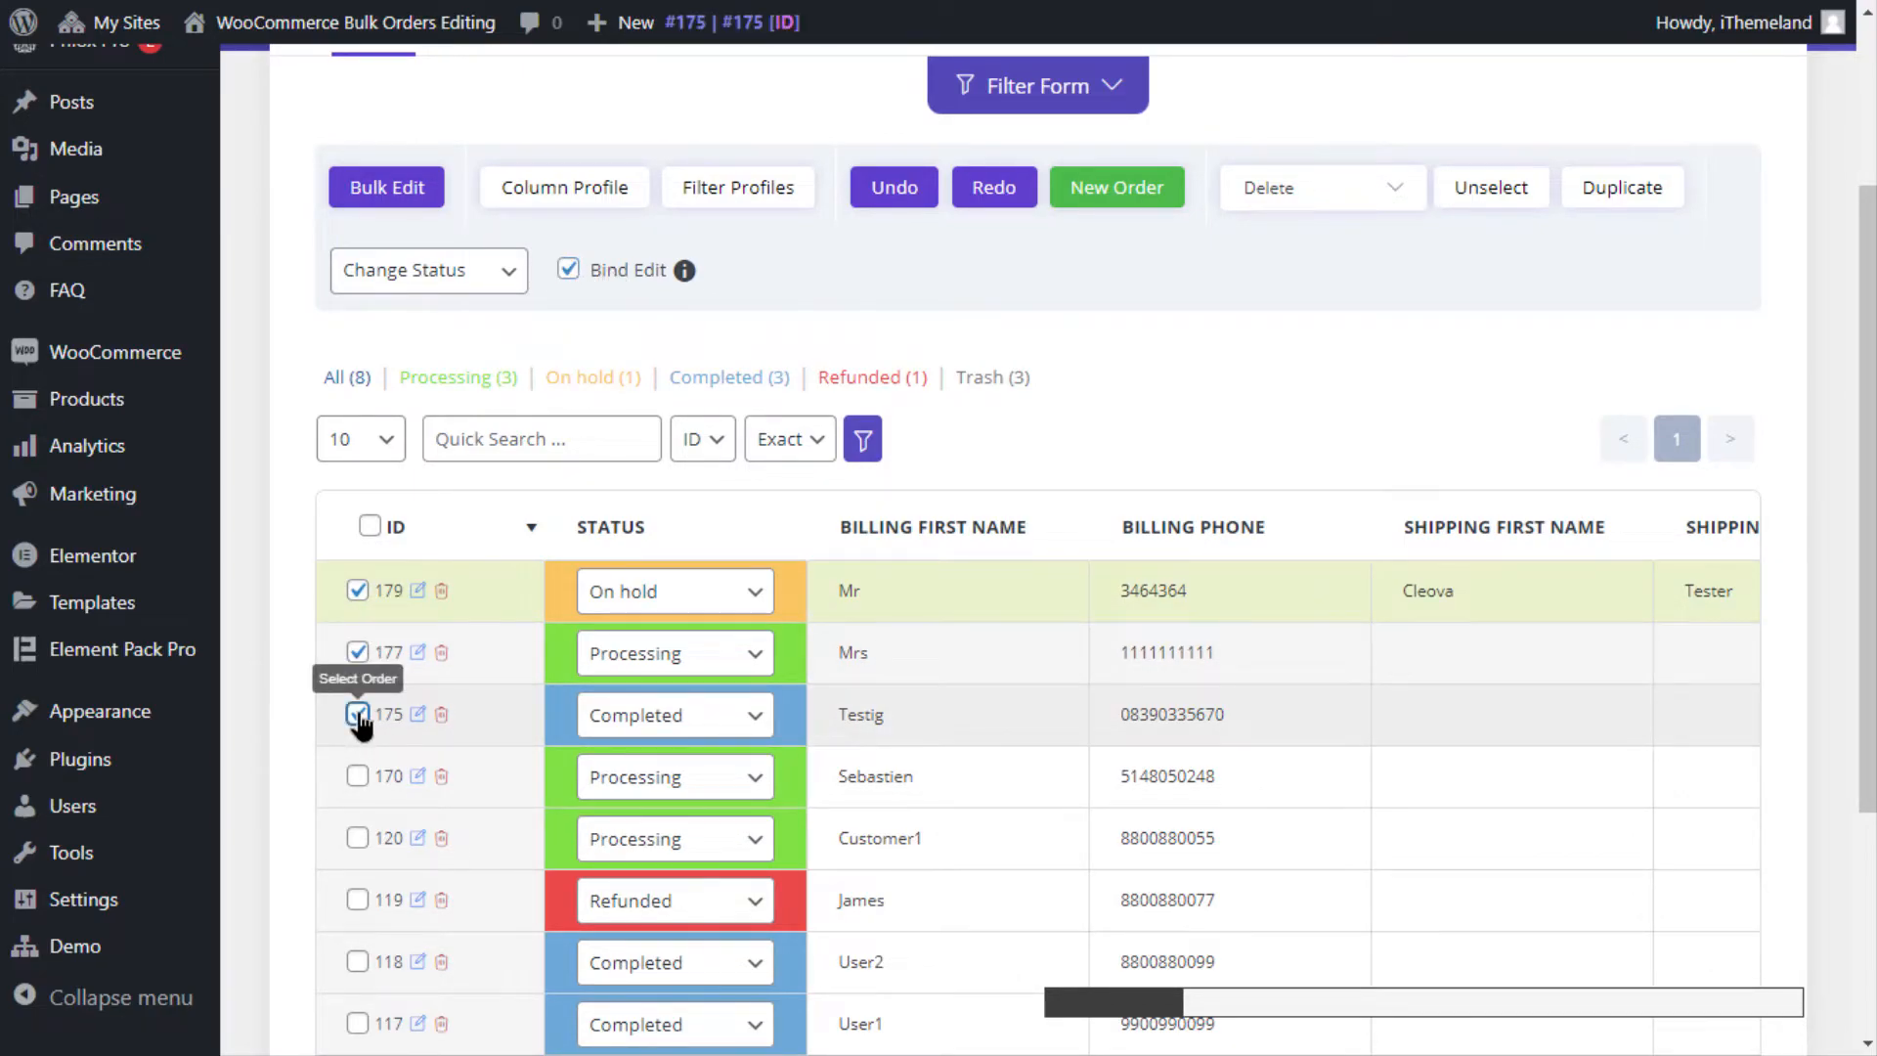
pyautogui.click(358, 591)
pyautogui.click(358, 776)
pyautogui.click(357, 838)
# - Set the status of the bound selected orders to Completed through the second order's row
pyautogui.scroll(-2, 357, 821)
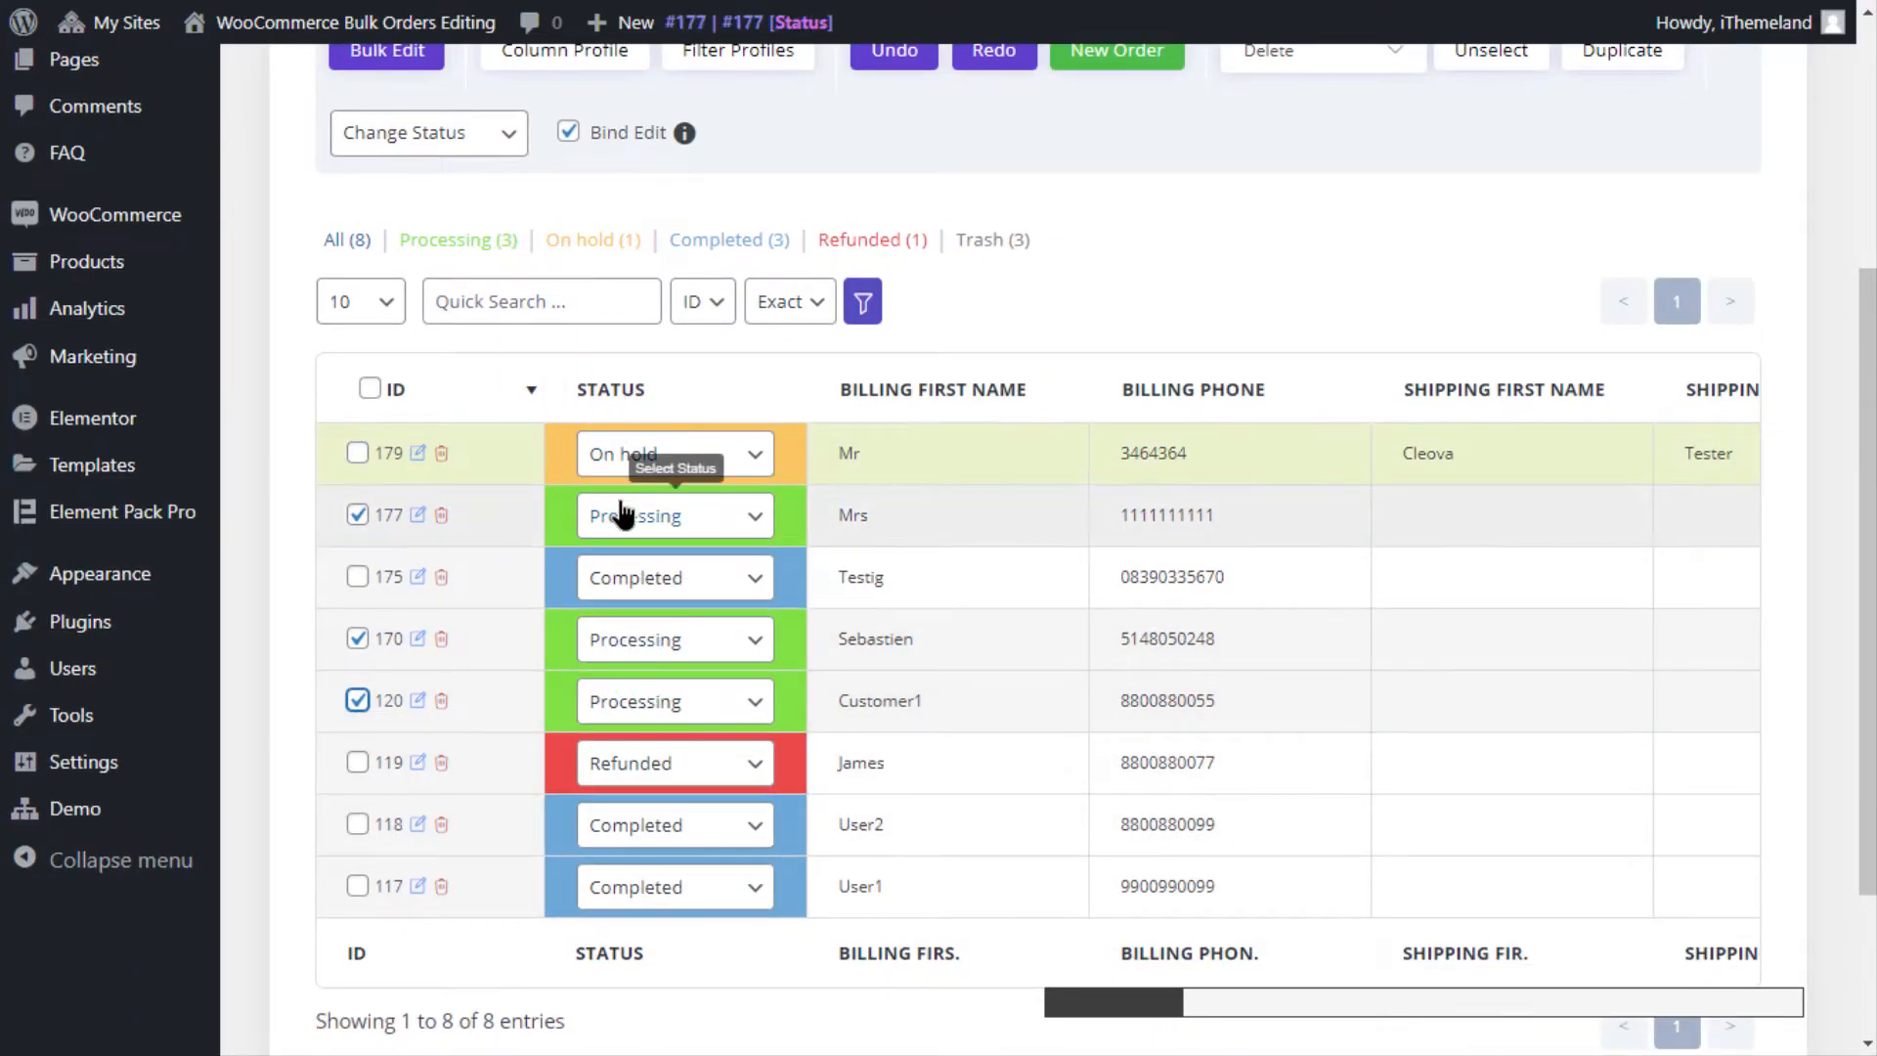
pyautogui.click(637, 515)
pyautogui.click(659, 626)
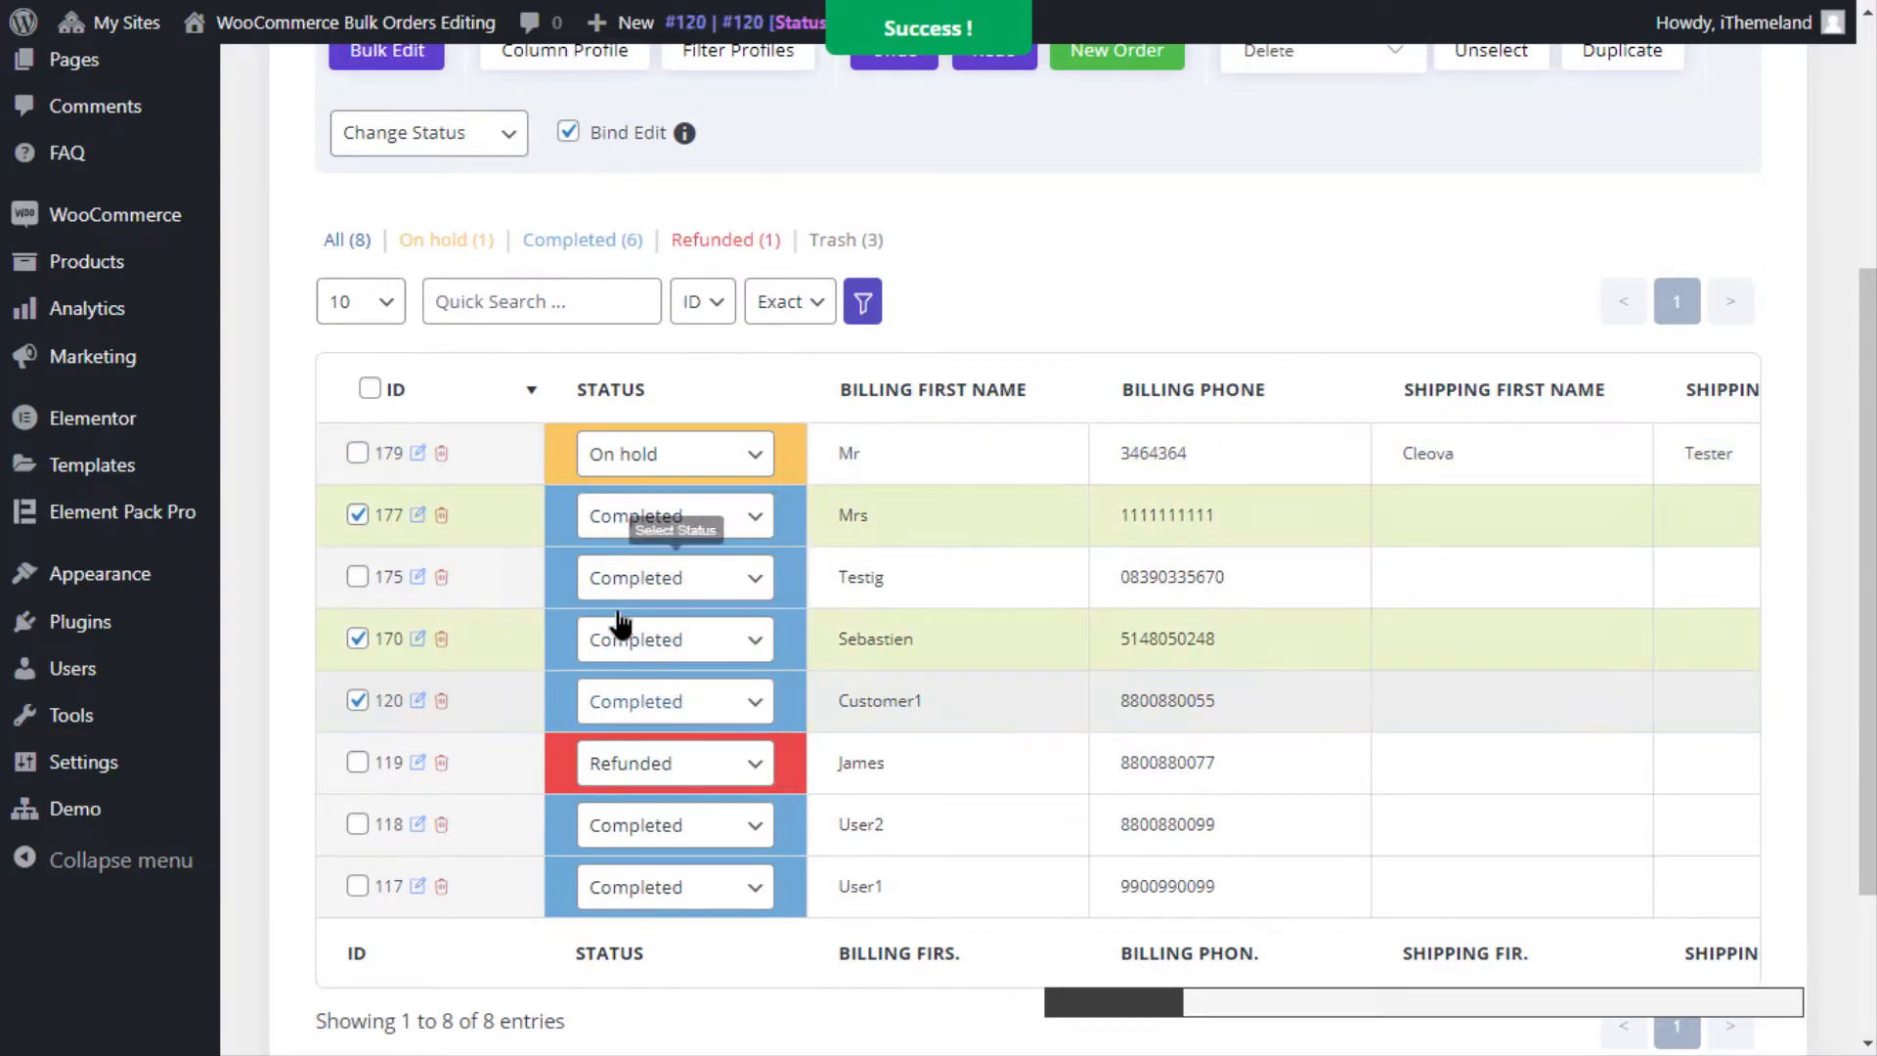
# - Read the Bind Edit explanation and undo the bound status change on the selected orders
pyautogui.scroll(2, 741, 681)
pyautogui.moveTo(682, 279)
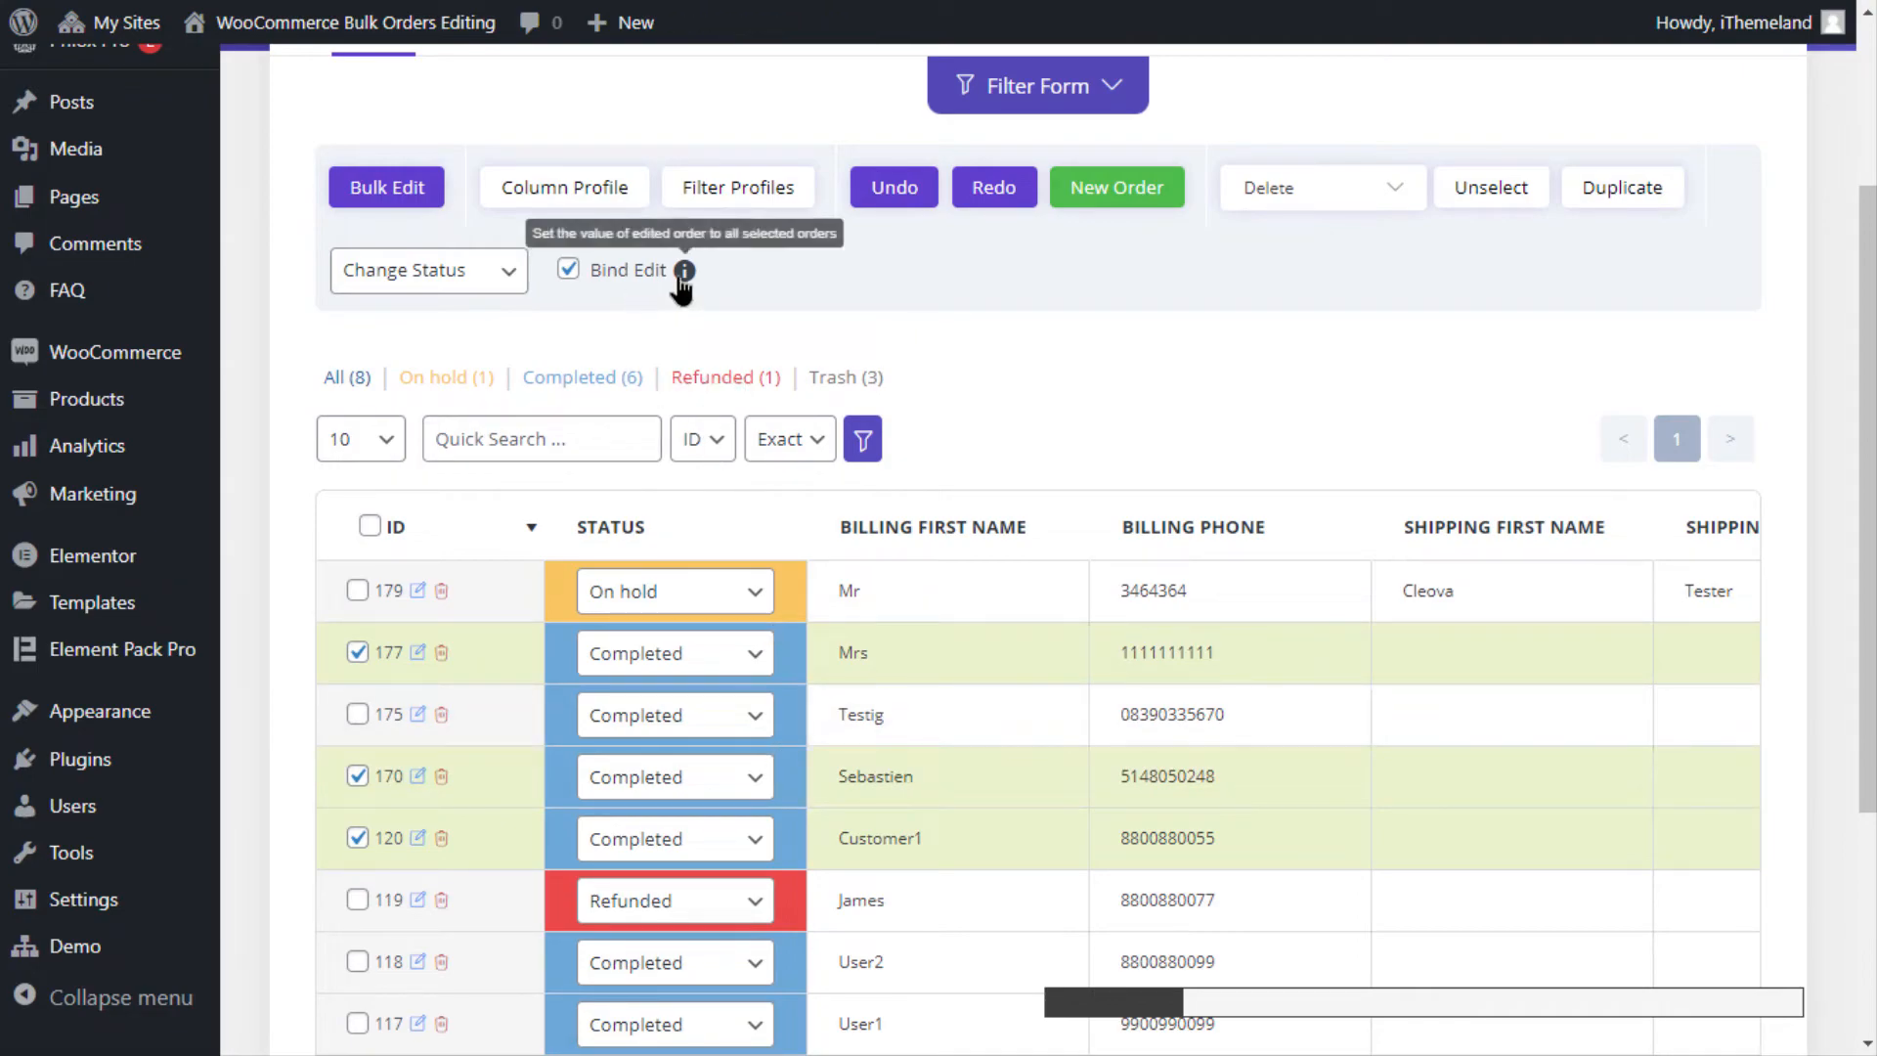
pyautogui.click(893, 186)
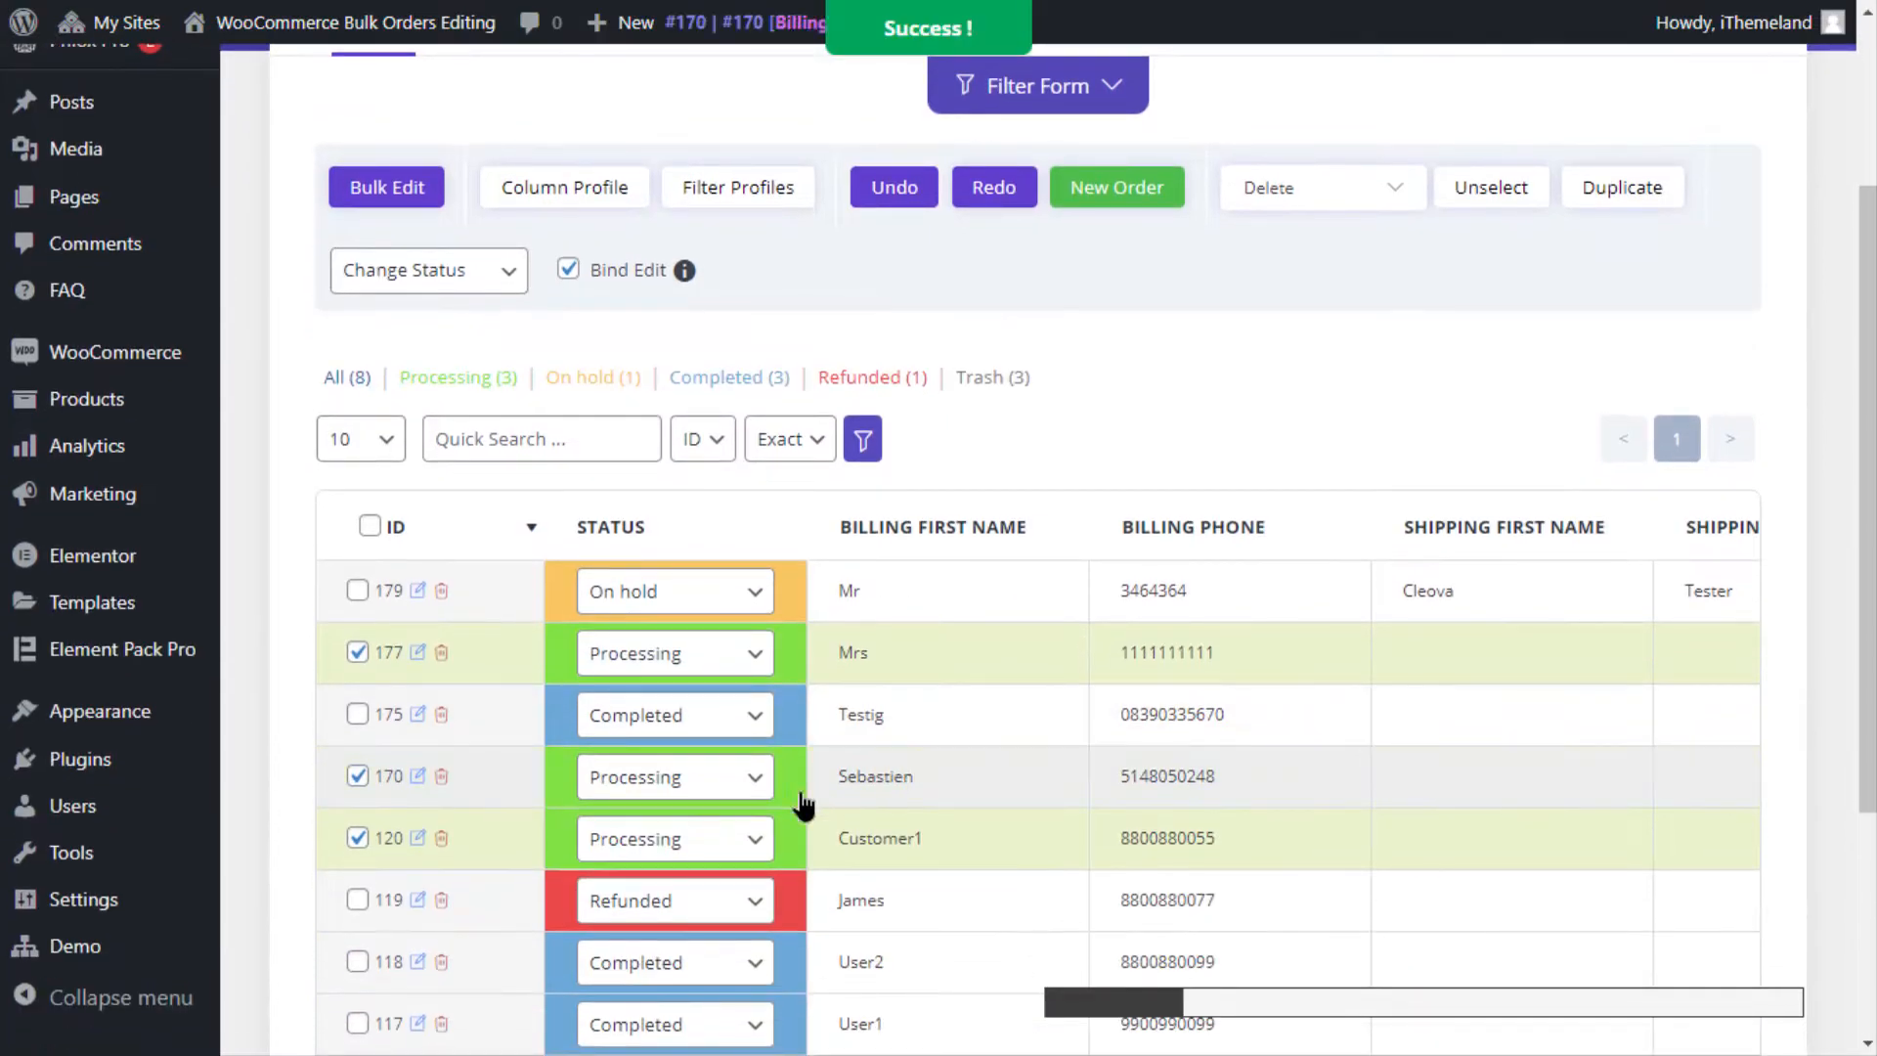
# - Filter the orders by the billing country United States (US)
pyautogui.scroll(3, 805, 805)
pyautogui.click(1027, 359)
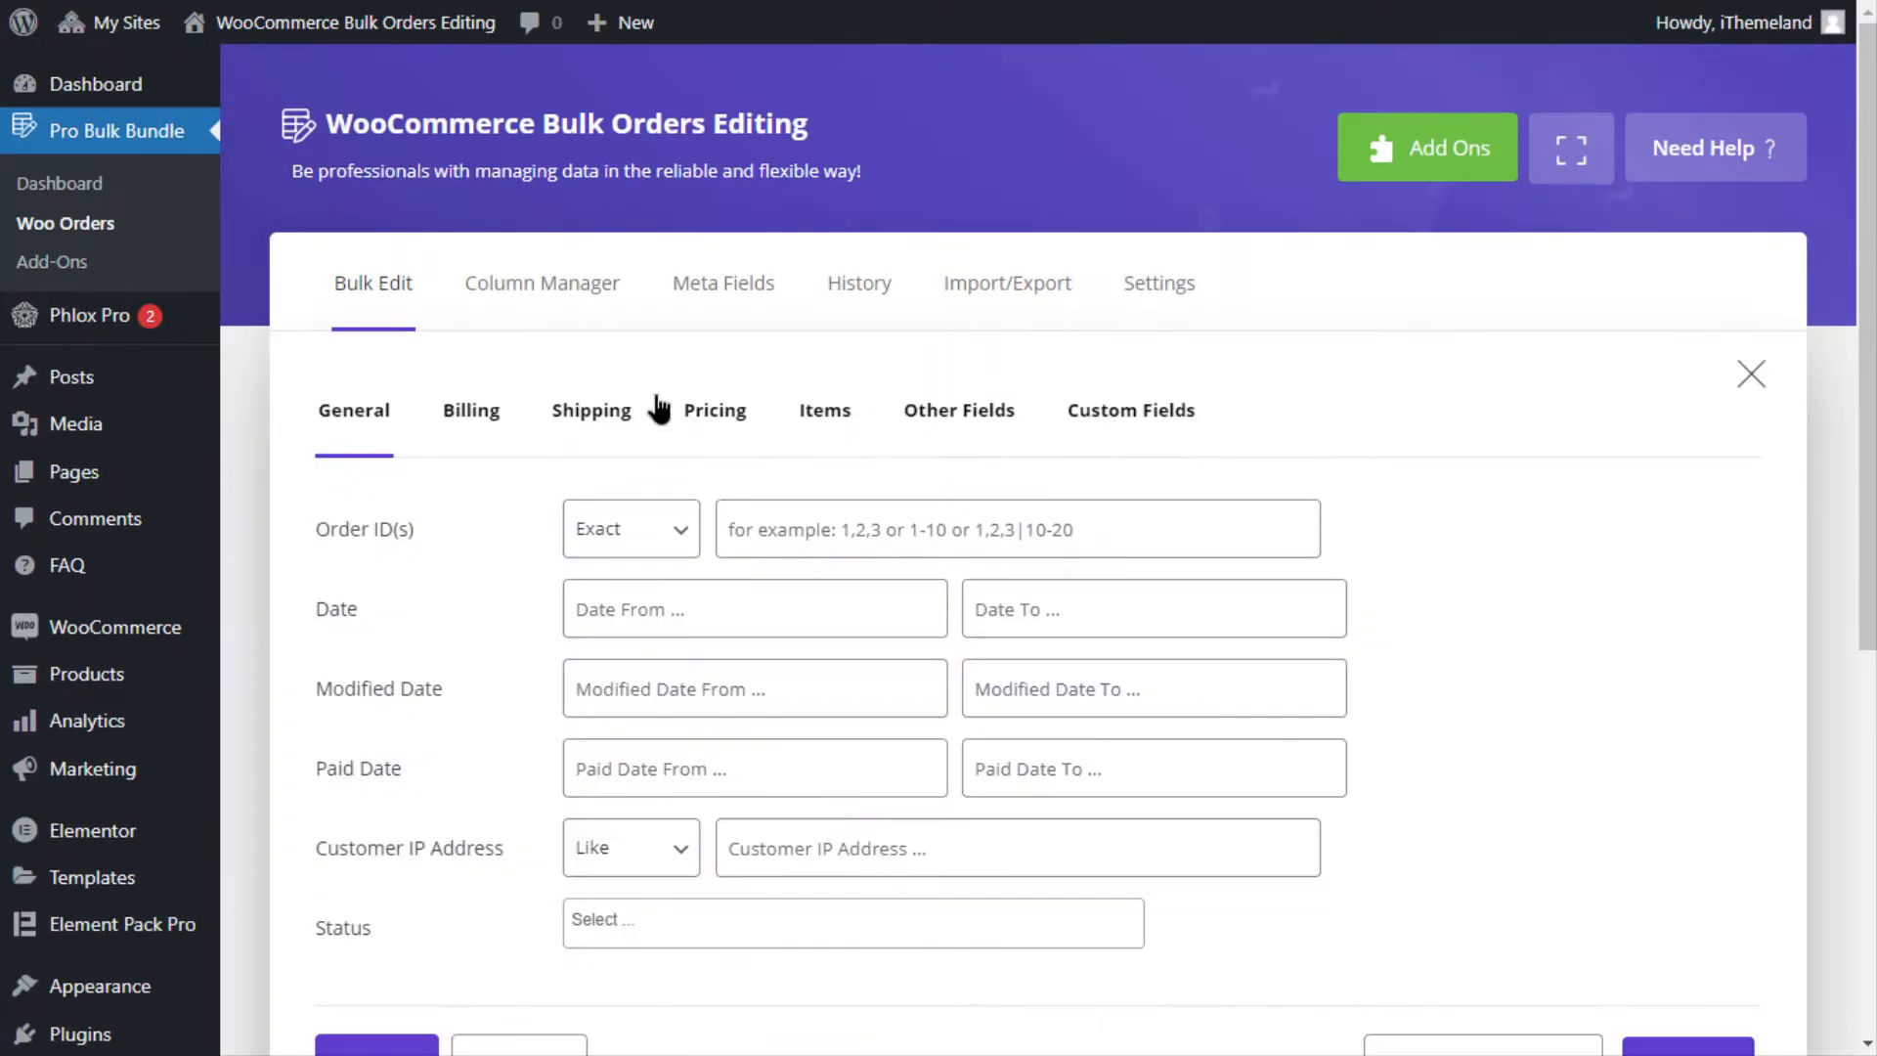
pyautogui.click(477, 394)
pyautogui.scroll(-3, 473, 473)
pyautogui.click(671, 597)
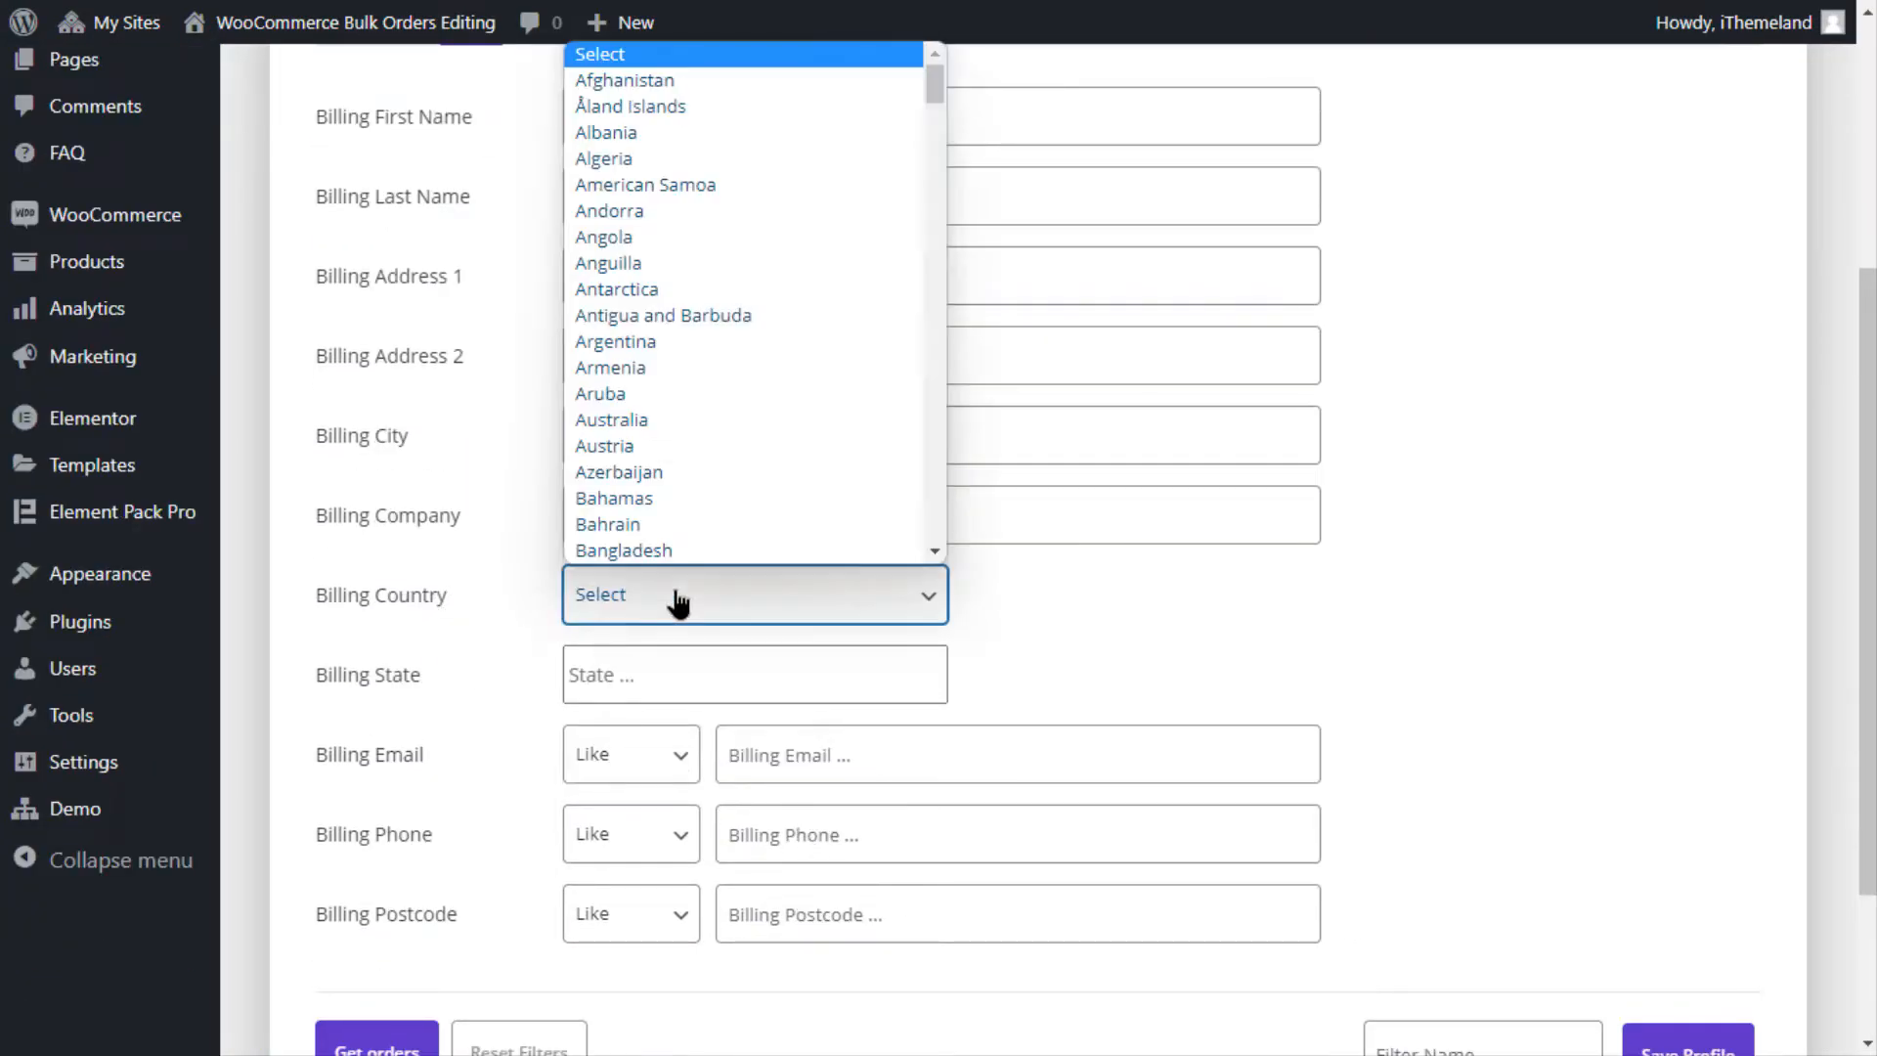
pyautogui.scroll(-15, 796, 440)
pyautogui.scroll(-10, 796, 448)
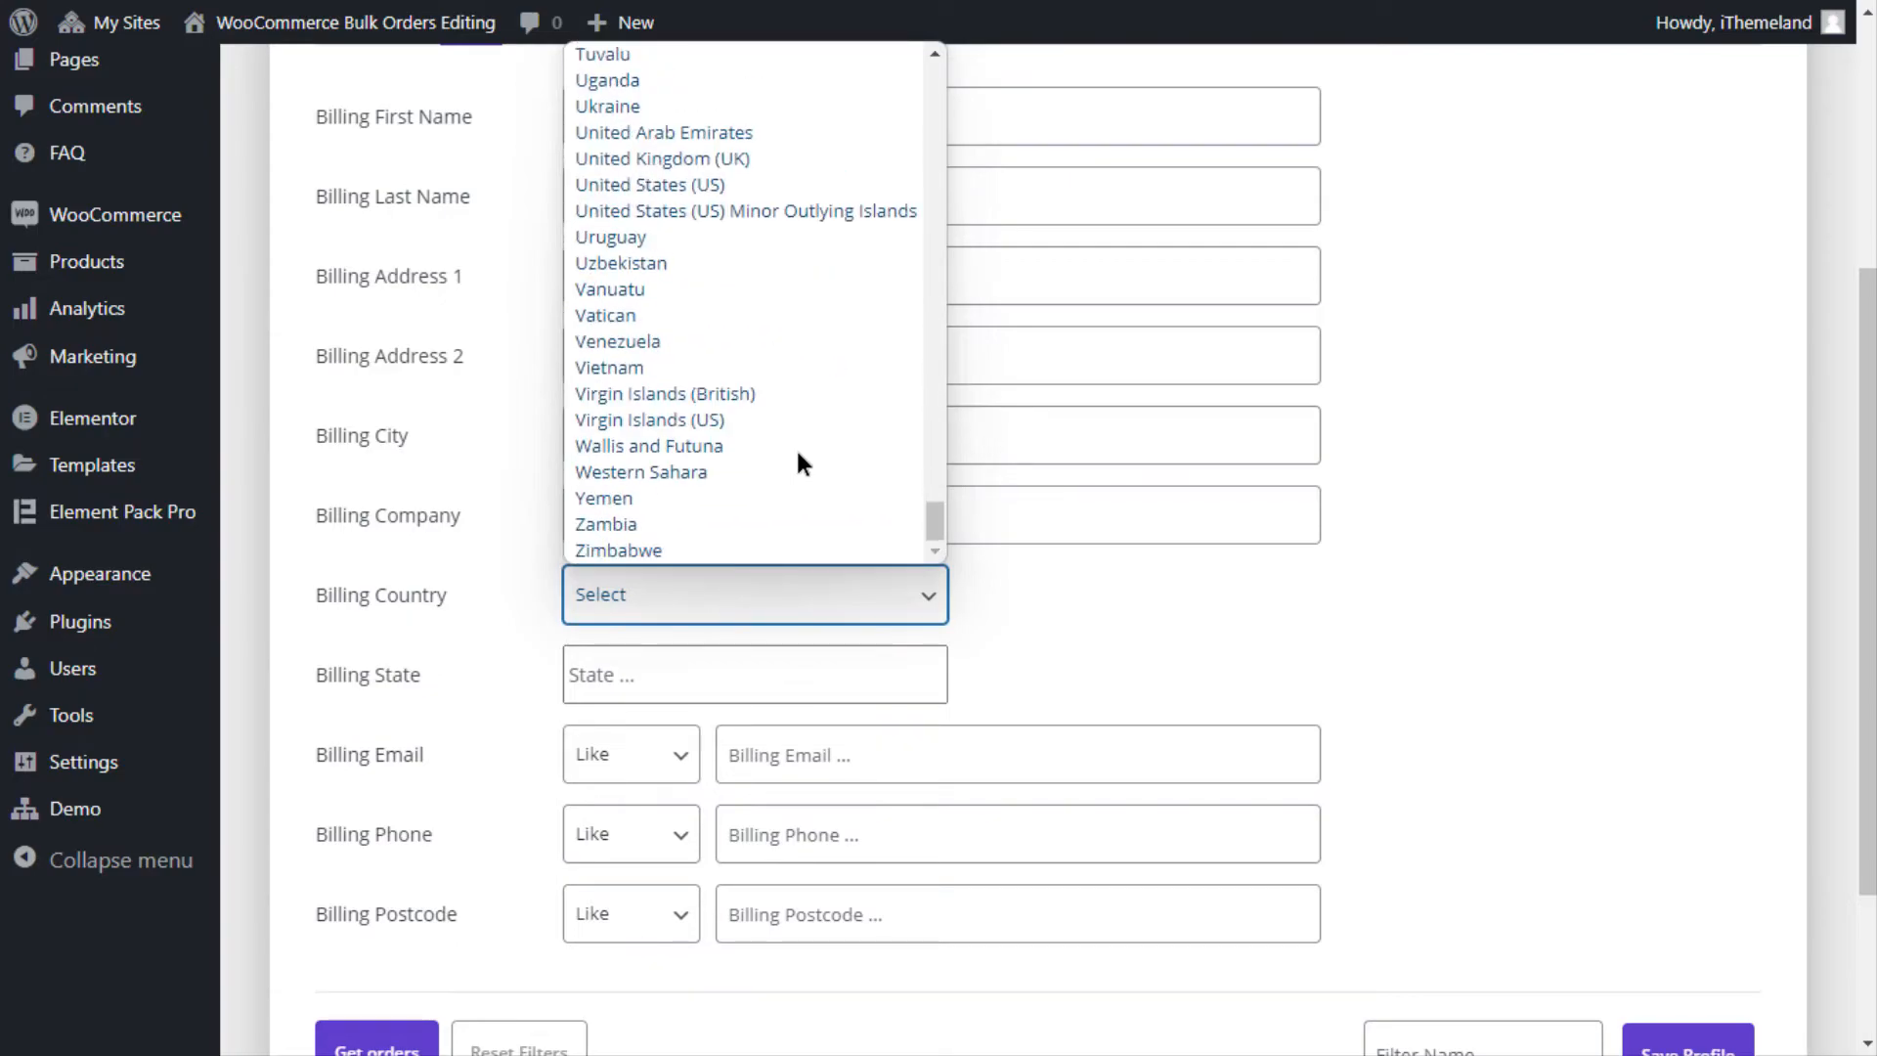
pyautogui.scroll(3, 659, 483)
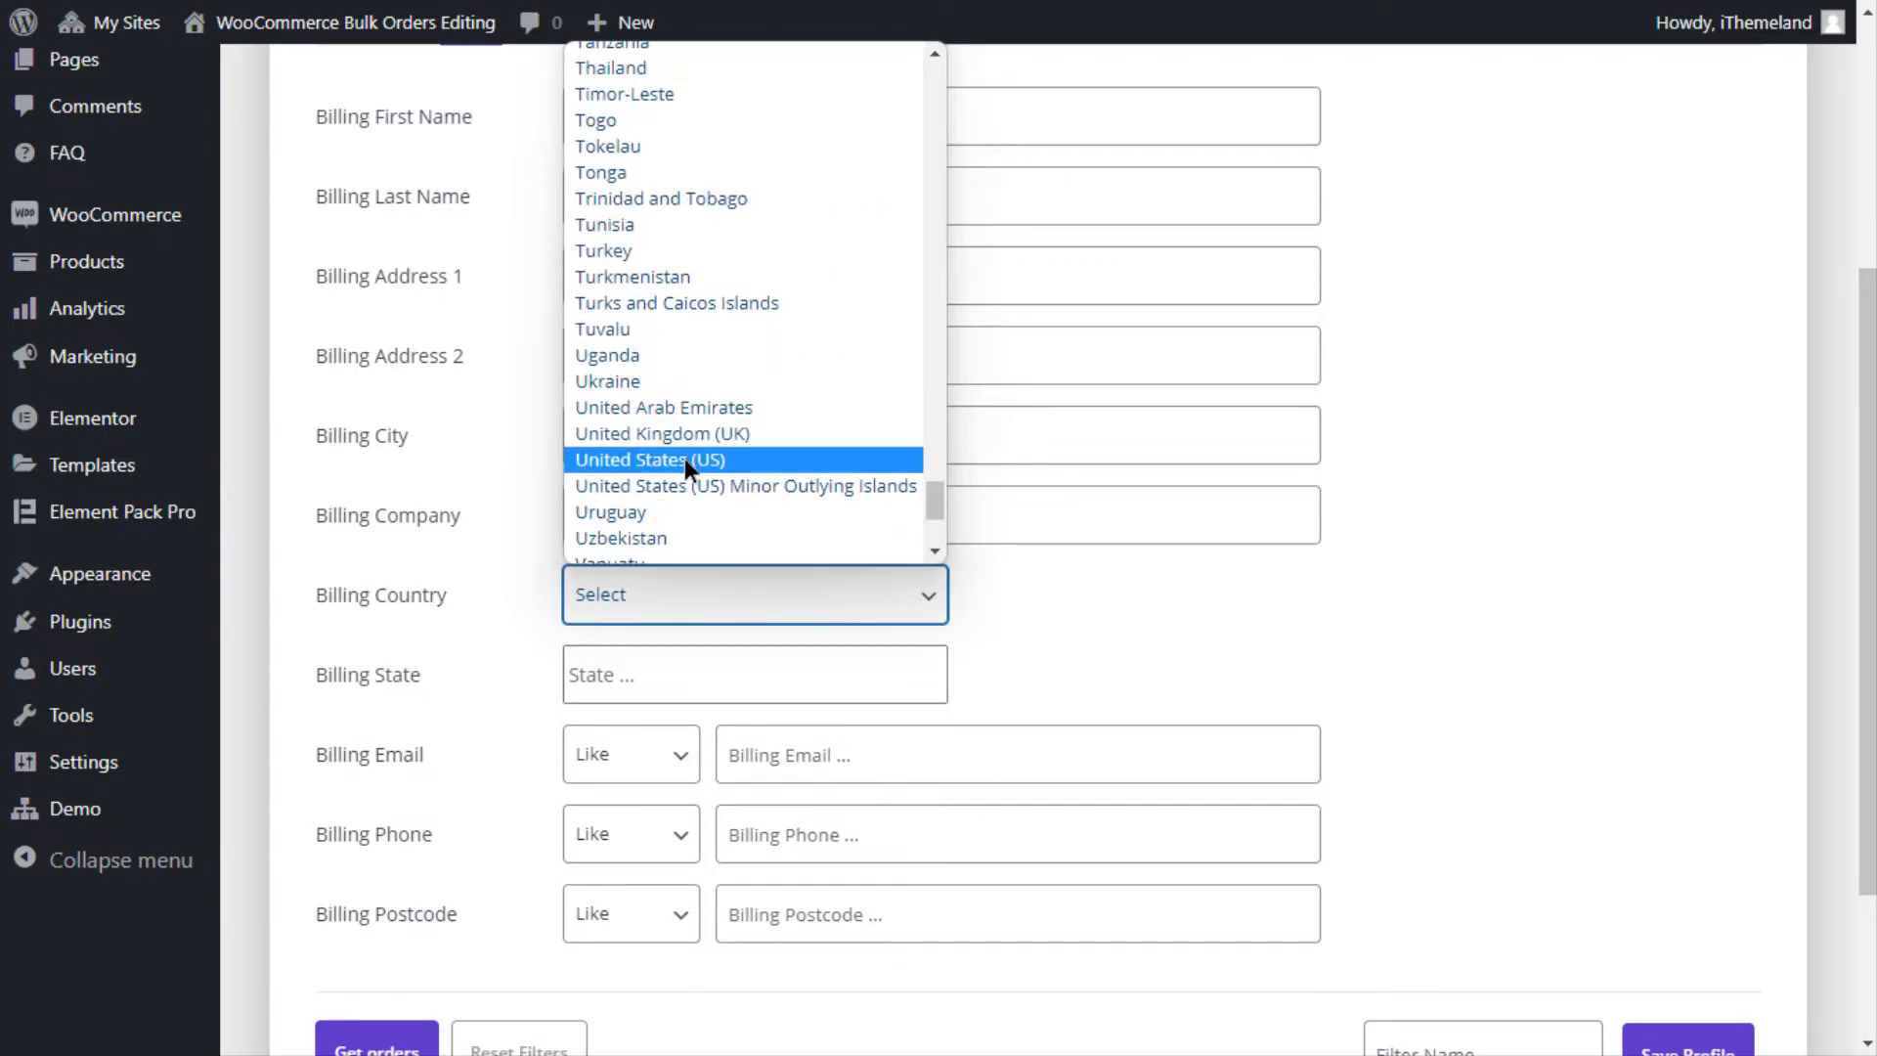
pyautogui.click(688, 457)
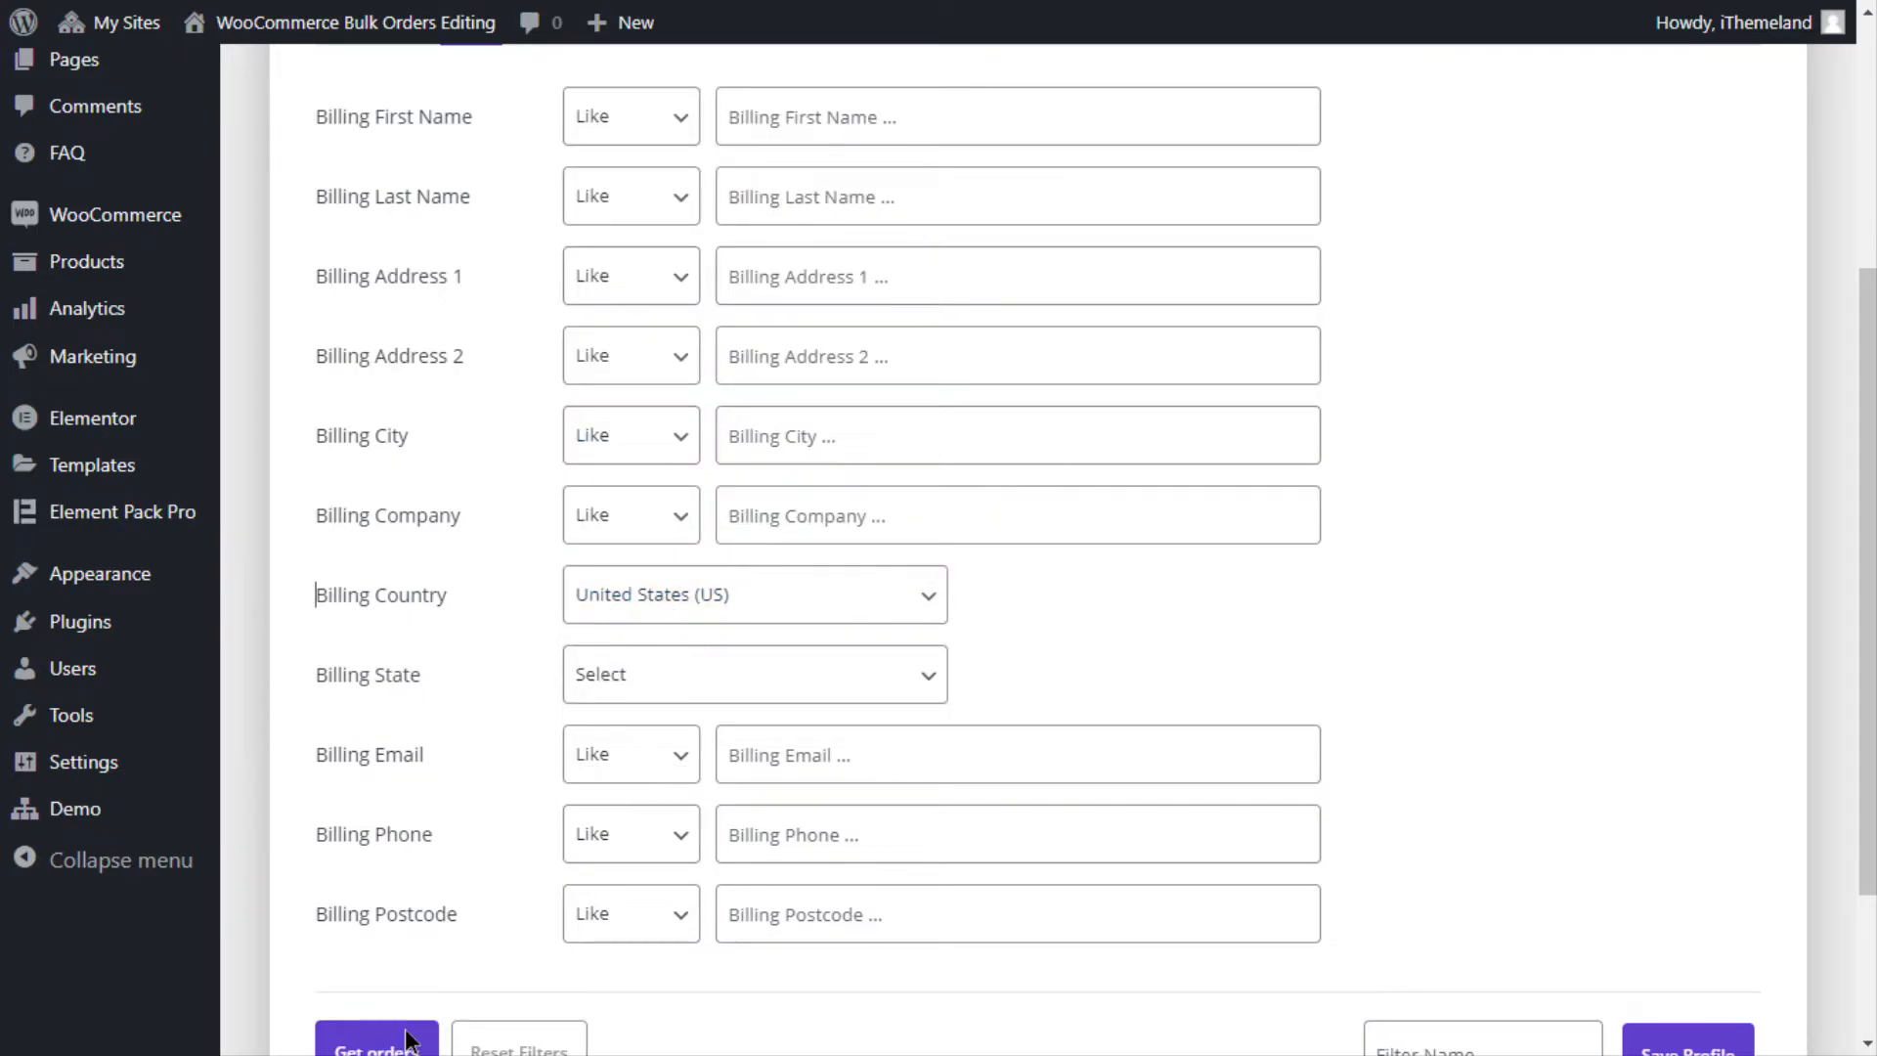
pyautogui.scroll(-1, 405, 1044)
pyautogui.click(407, 917)
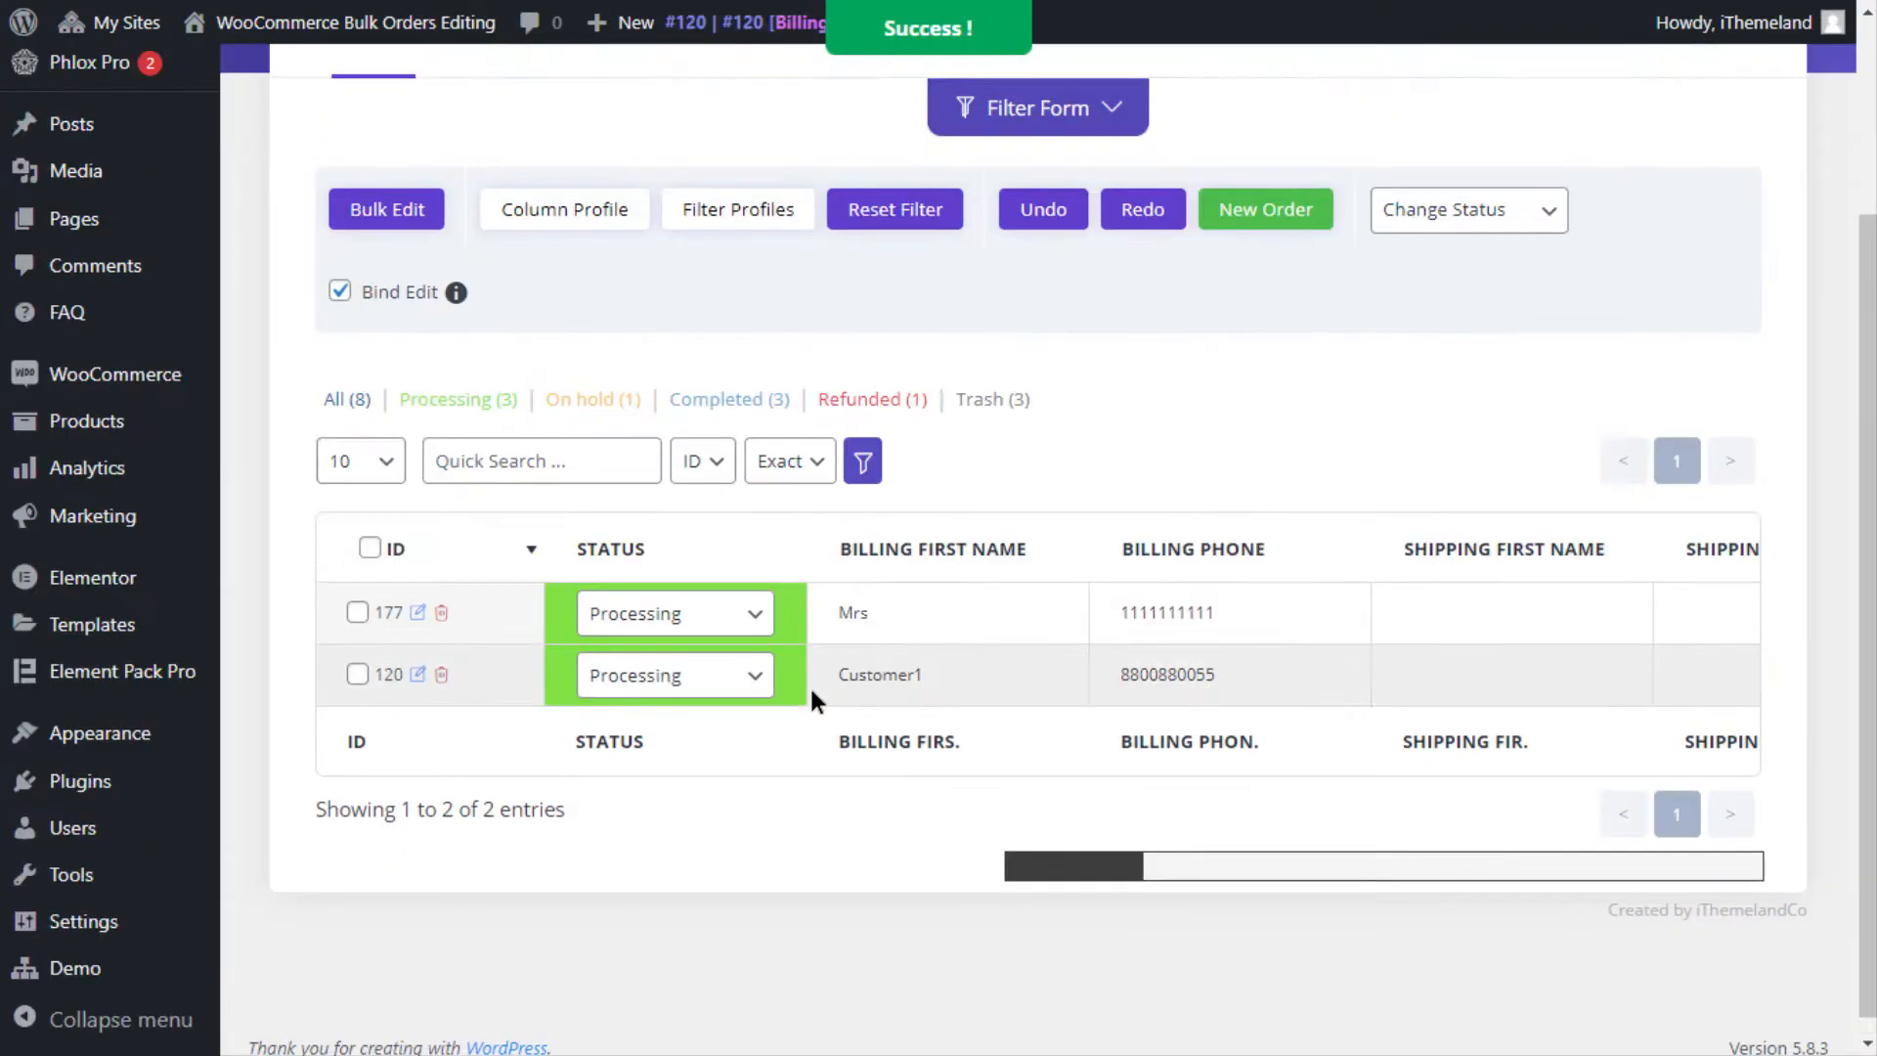
# - Add the Billing Country column to the orders table and bring that column into view
pyautogui.moveTo(1056, 868); pyautogui.dragTo(968, 859)
pyautogui.click(550, 209)
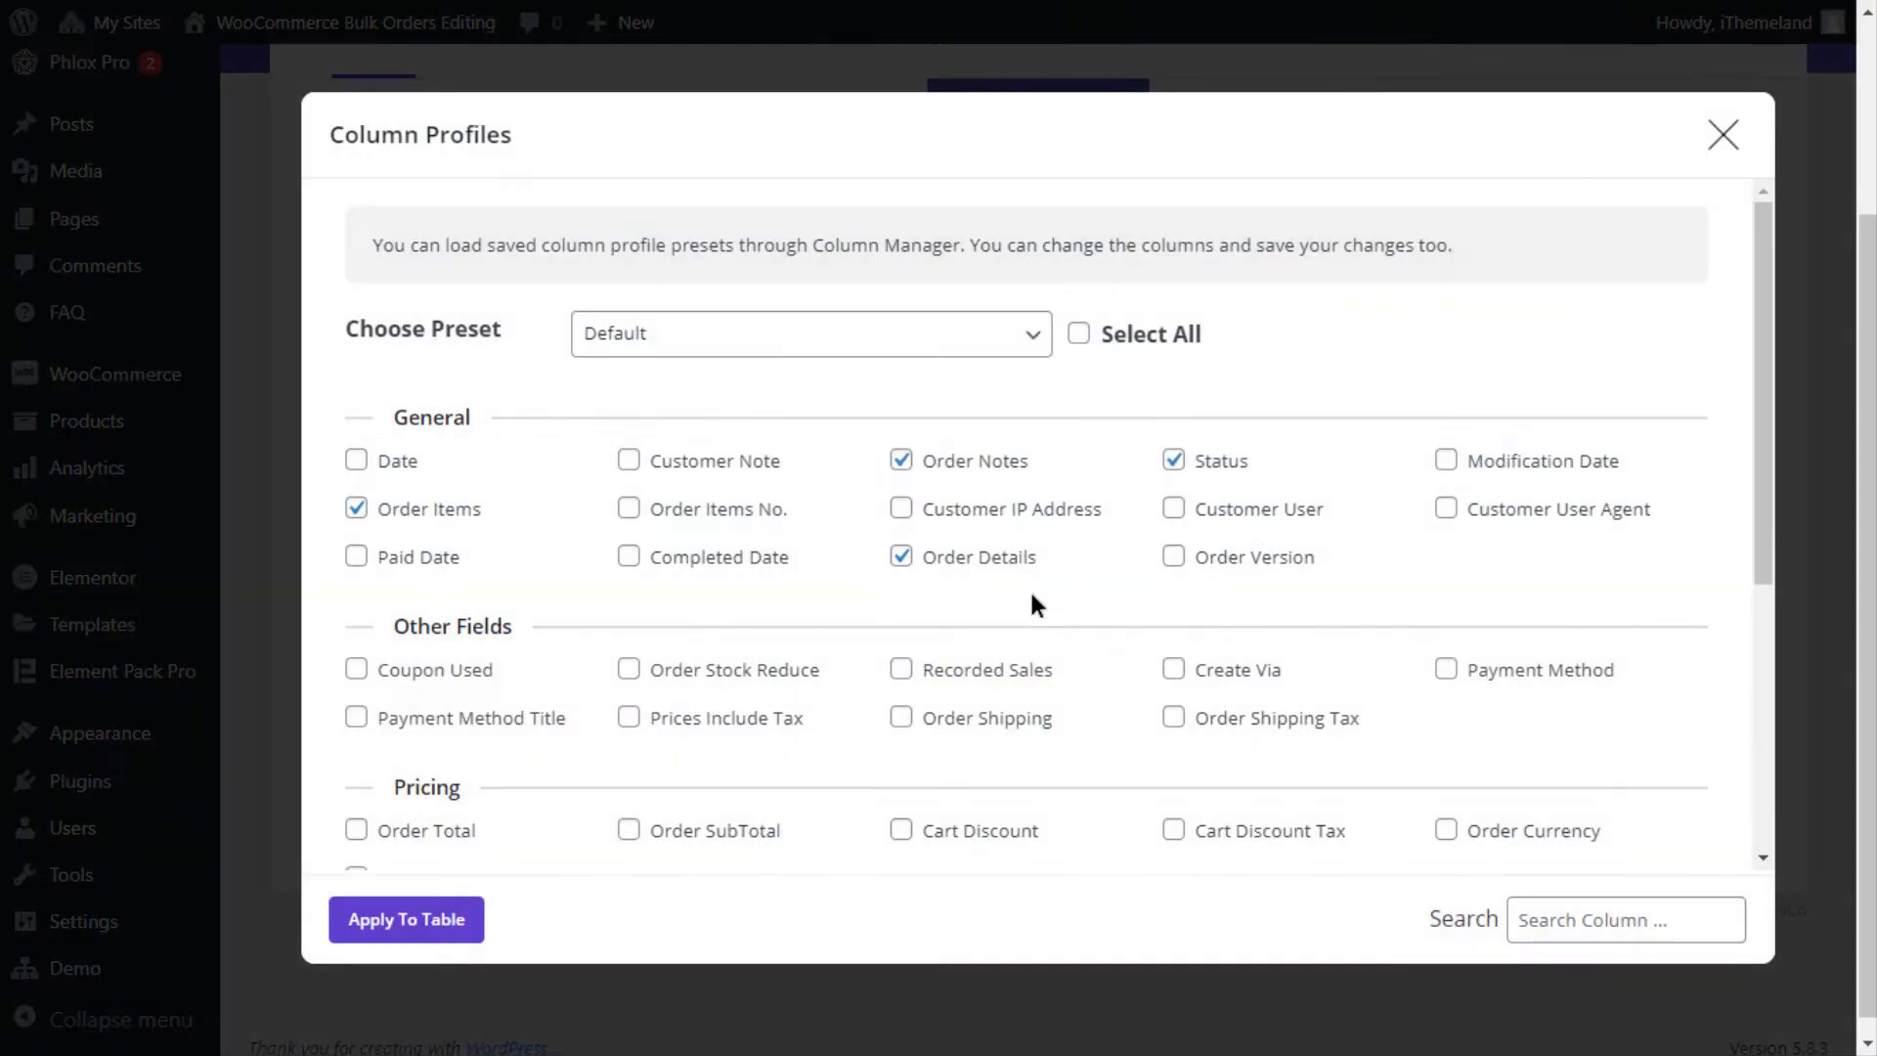
pyautogui.scroll(-4, 859, 519)
pyautogui.scroll(-1, 871, 514)
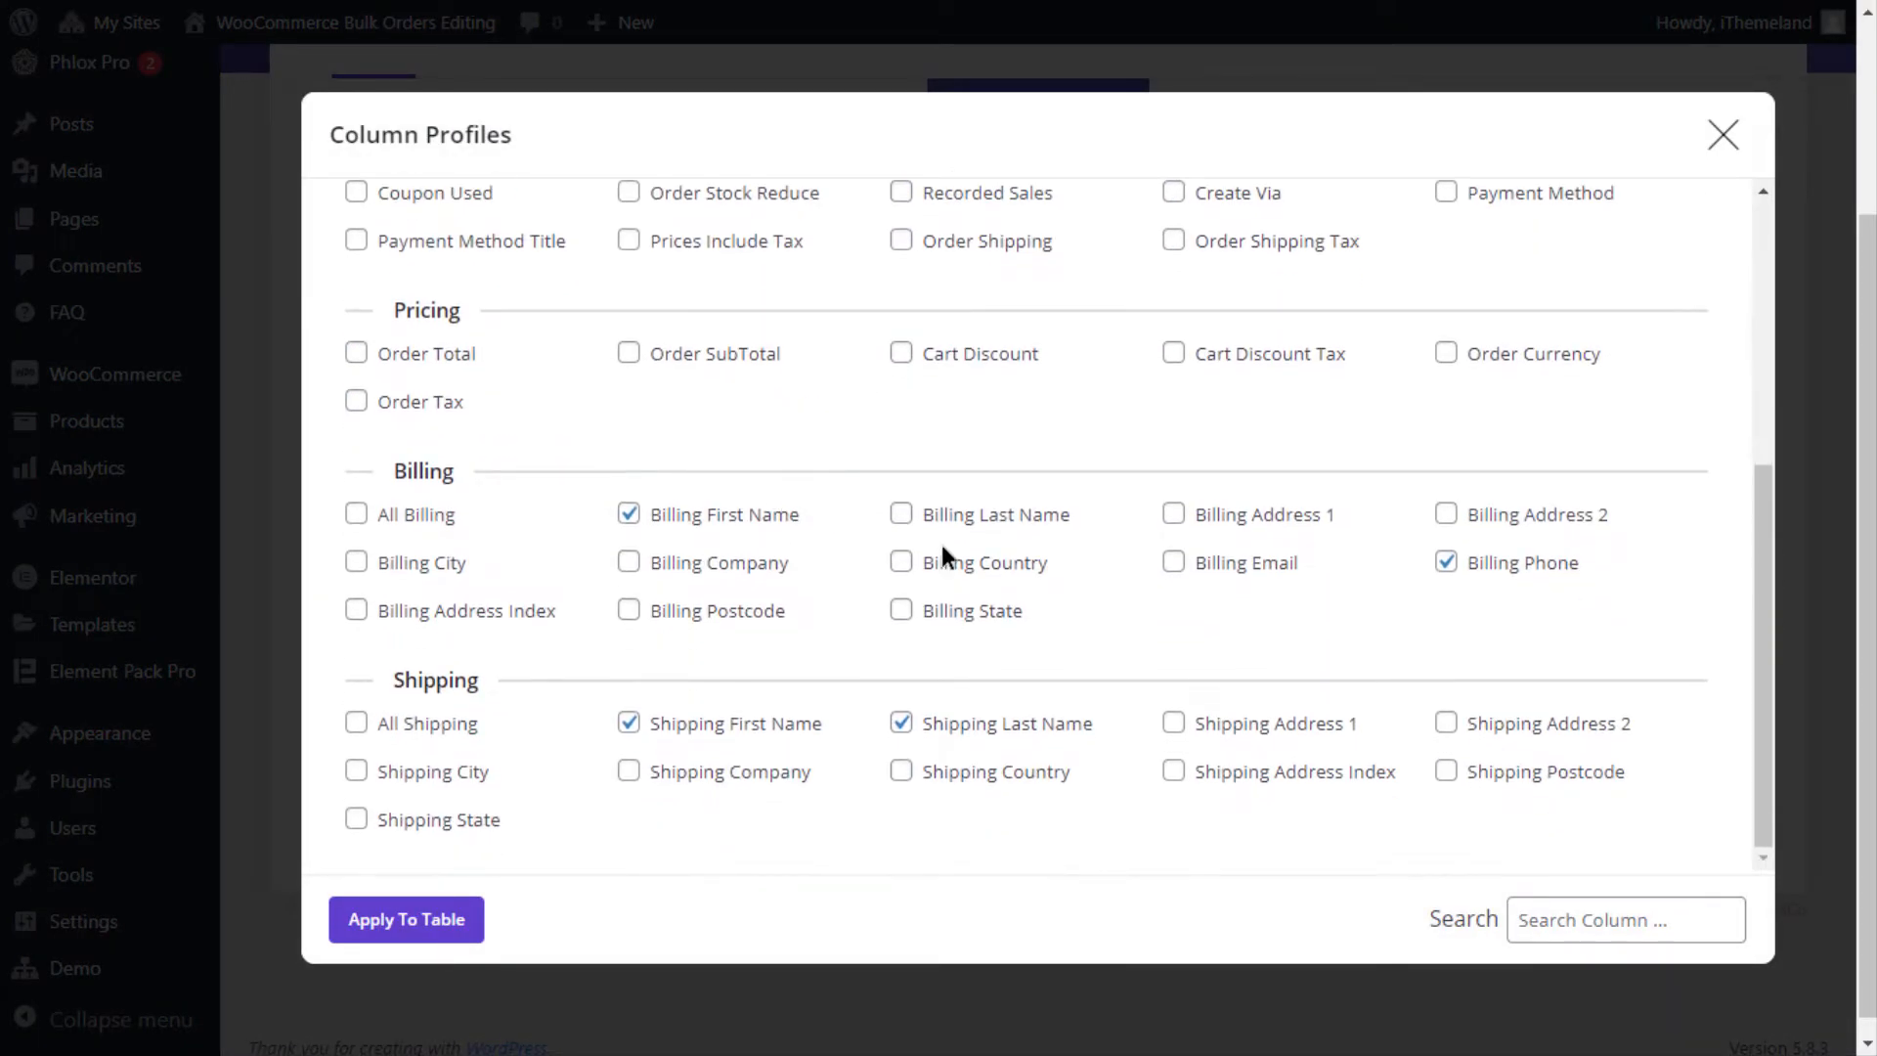
pyautogui.click(986, 576)
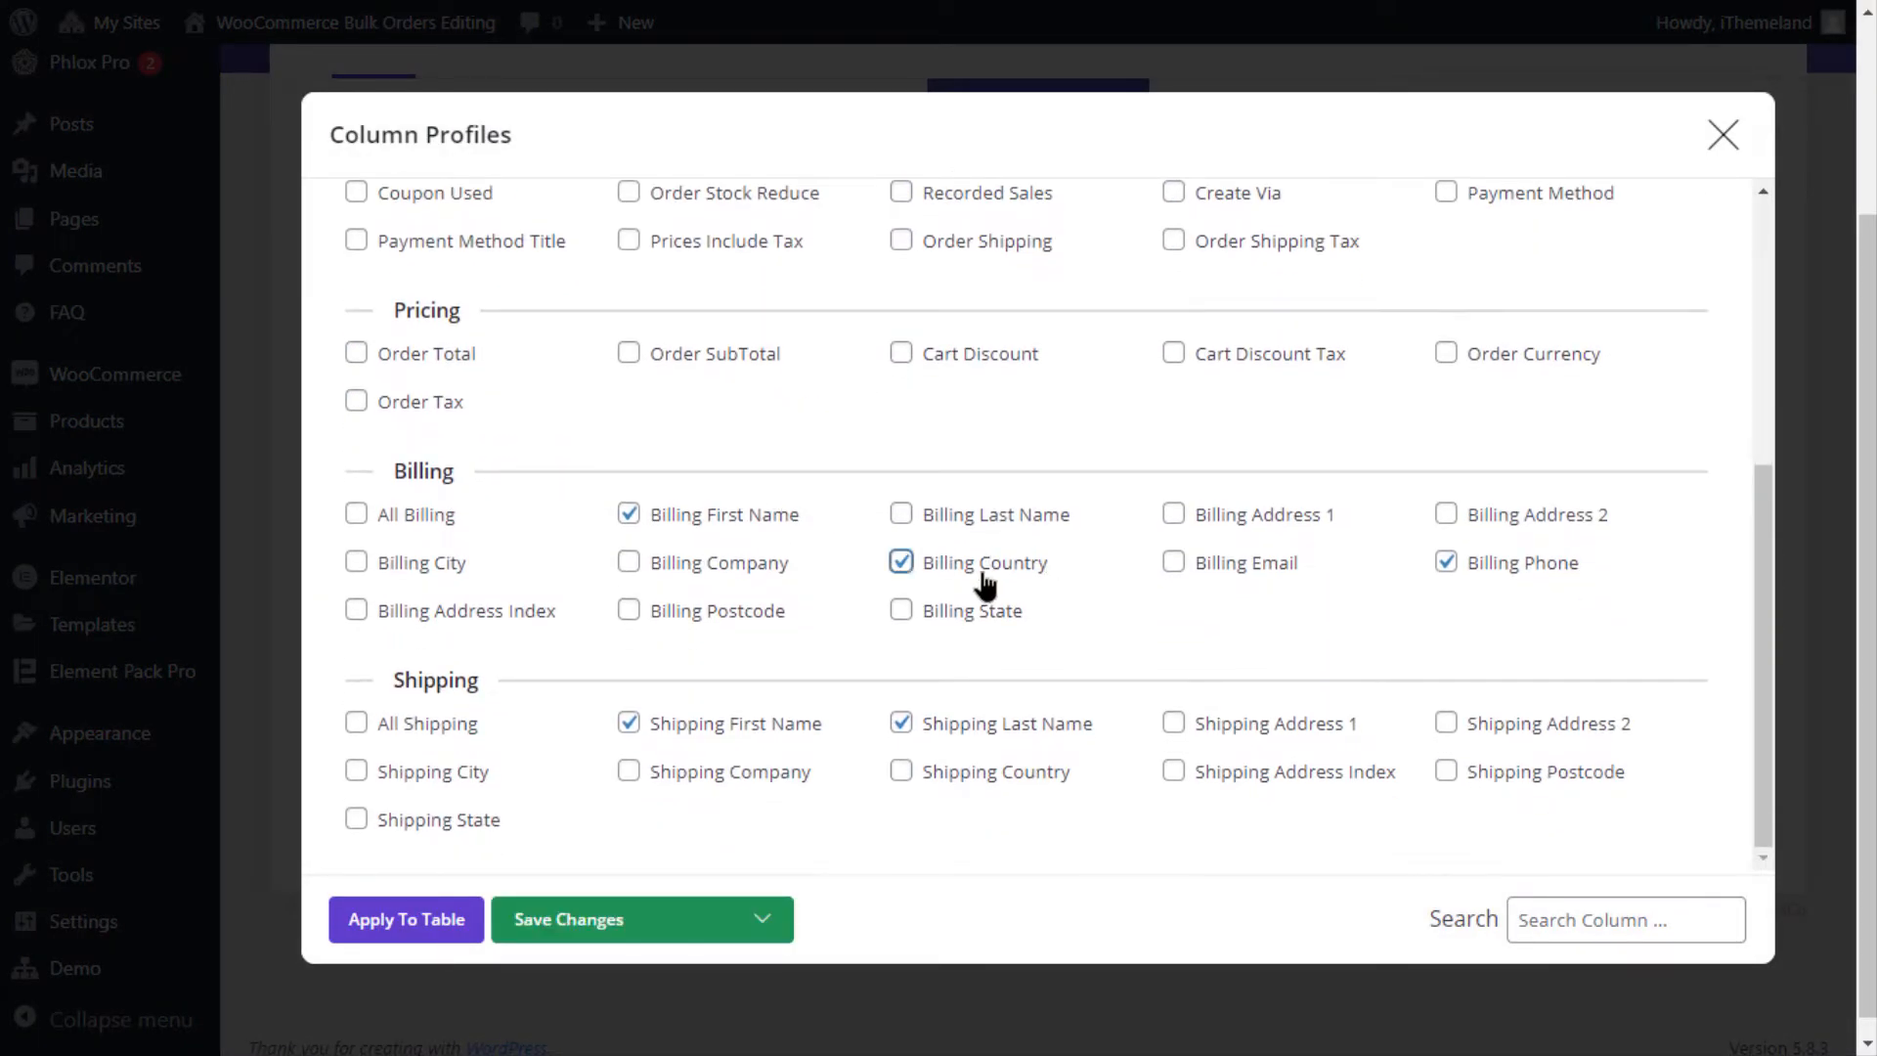
pyautogui.click(424, 925)
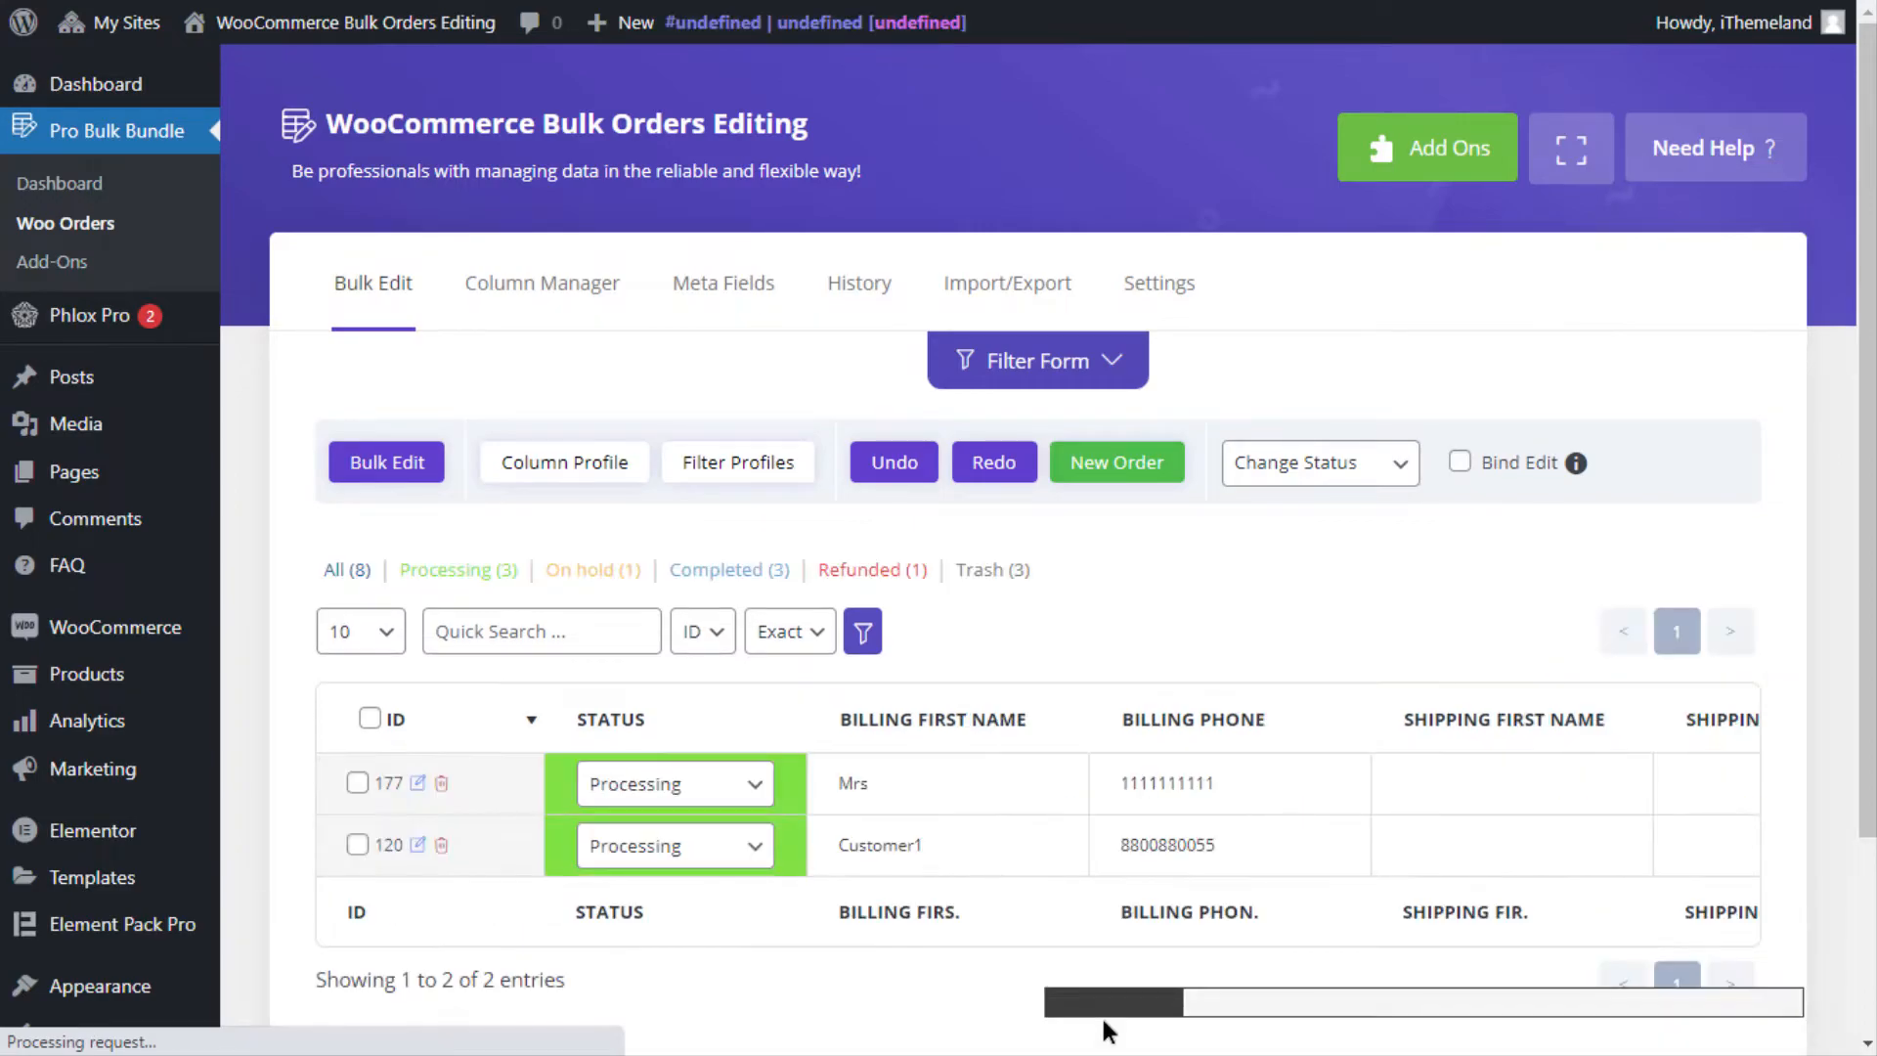
pyautogui.moveTo(1103, 1019); pyautogui.dragTo(1779, 1034)
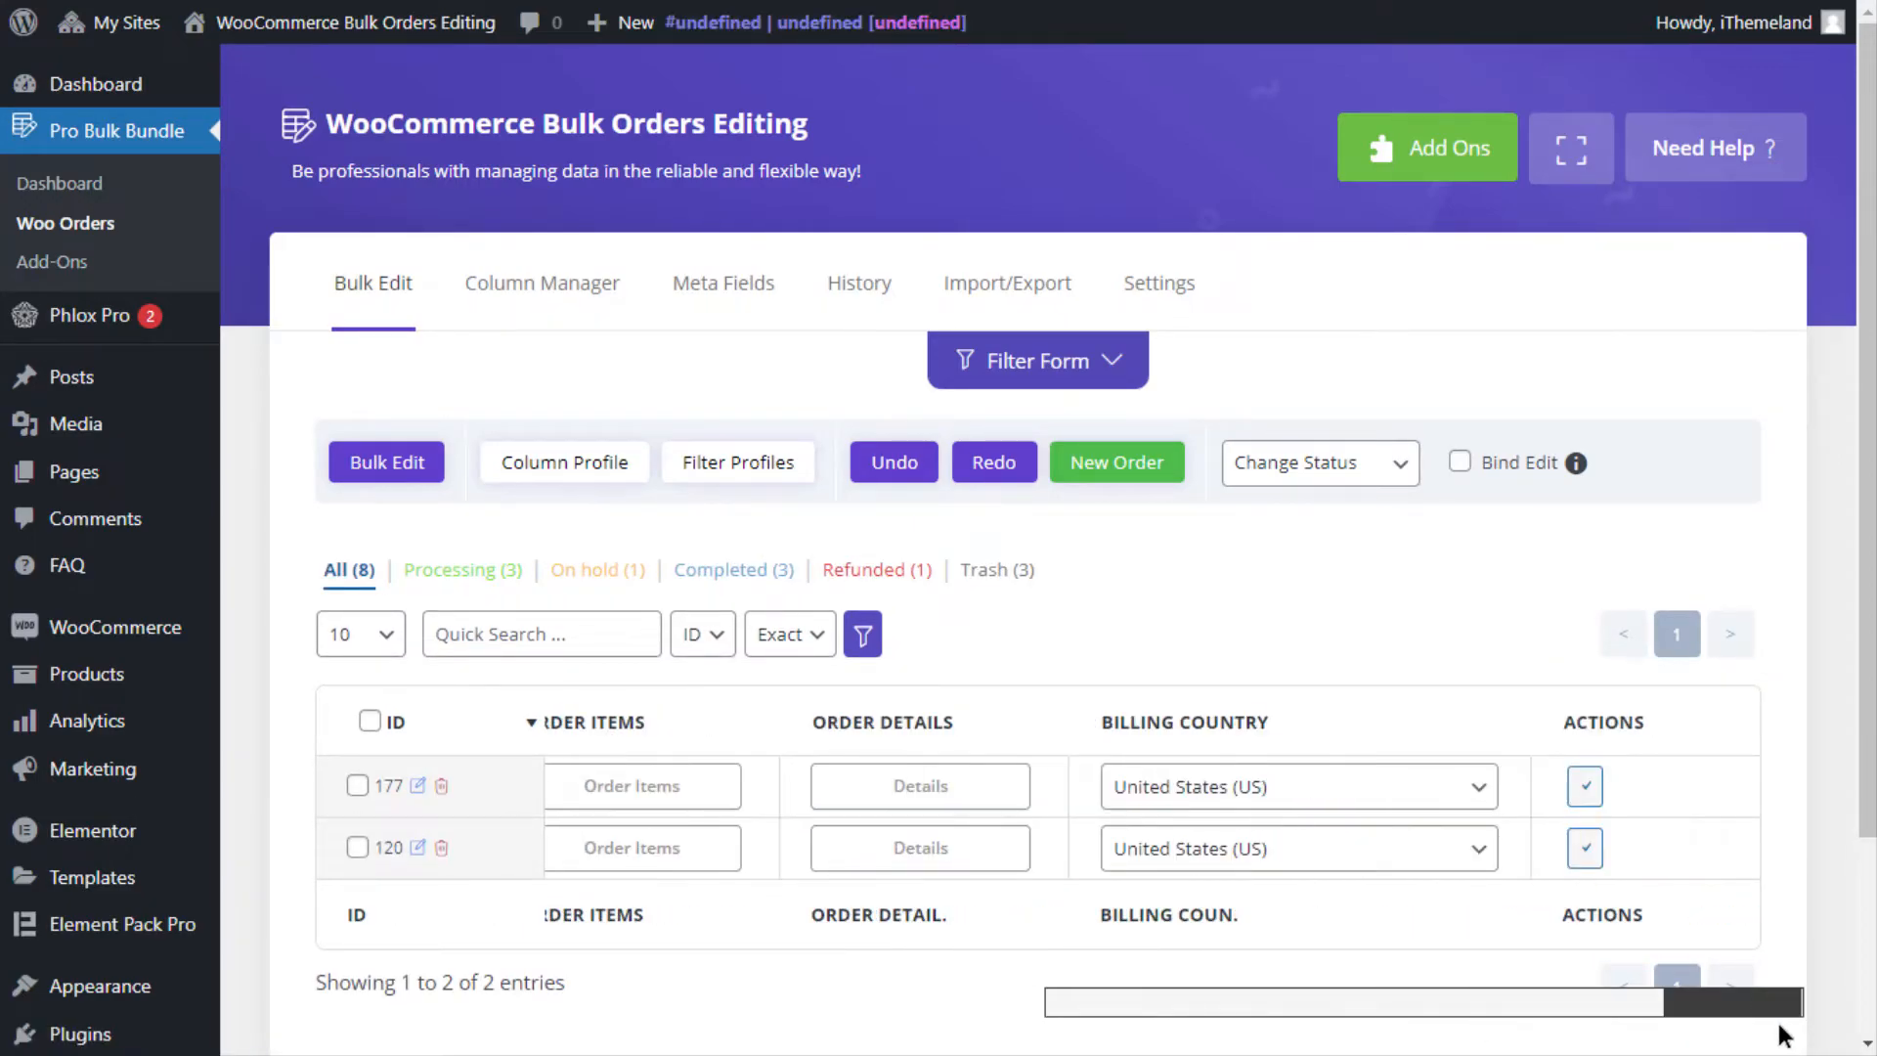
# - Reset all order filters in the filter form, close the form, and return to the table's first columns
pyautogui.click(983, 377)
pyautogui.scroll(-1, 570, 367)
pyautogui.click(489, 273)
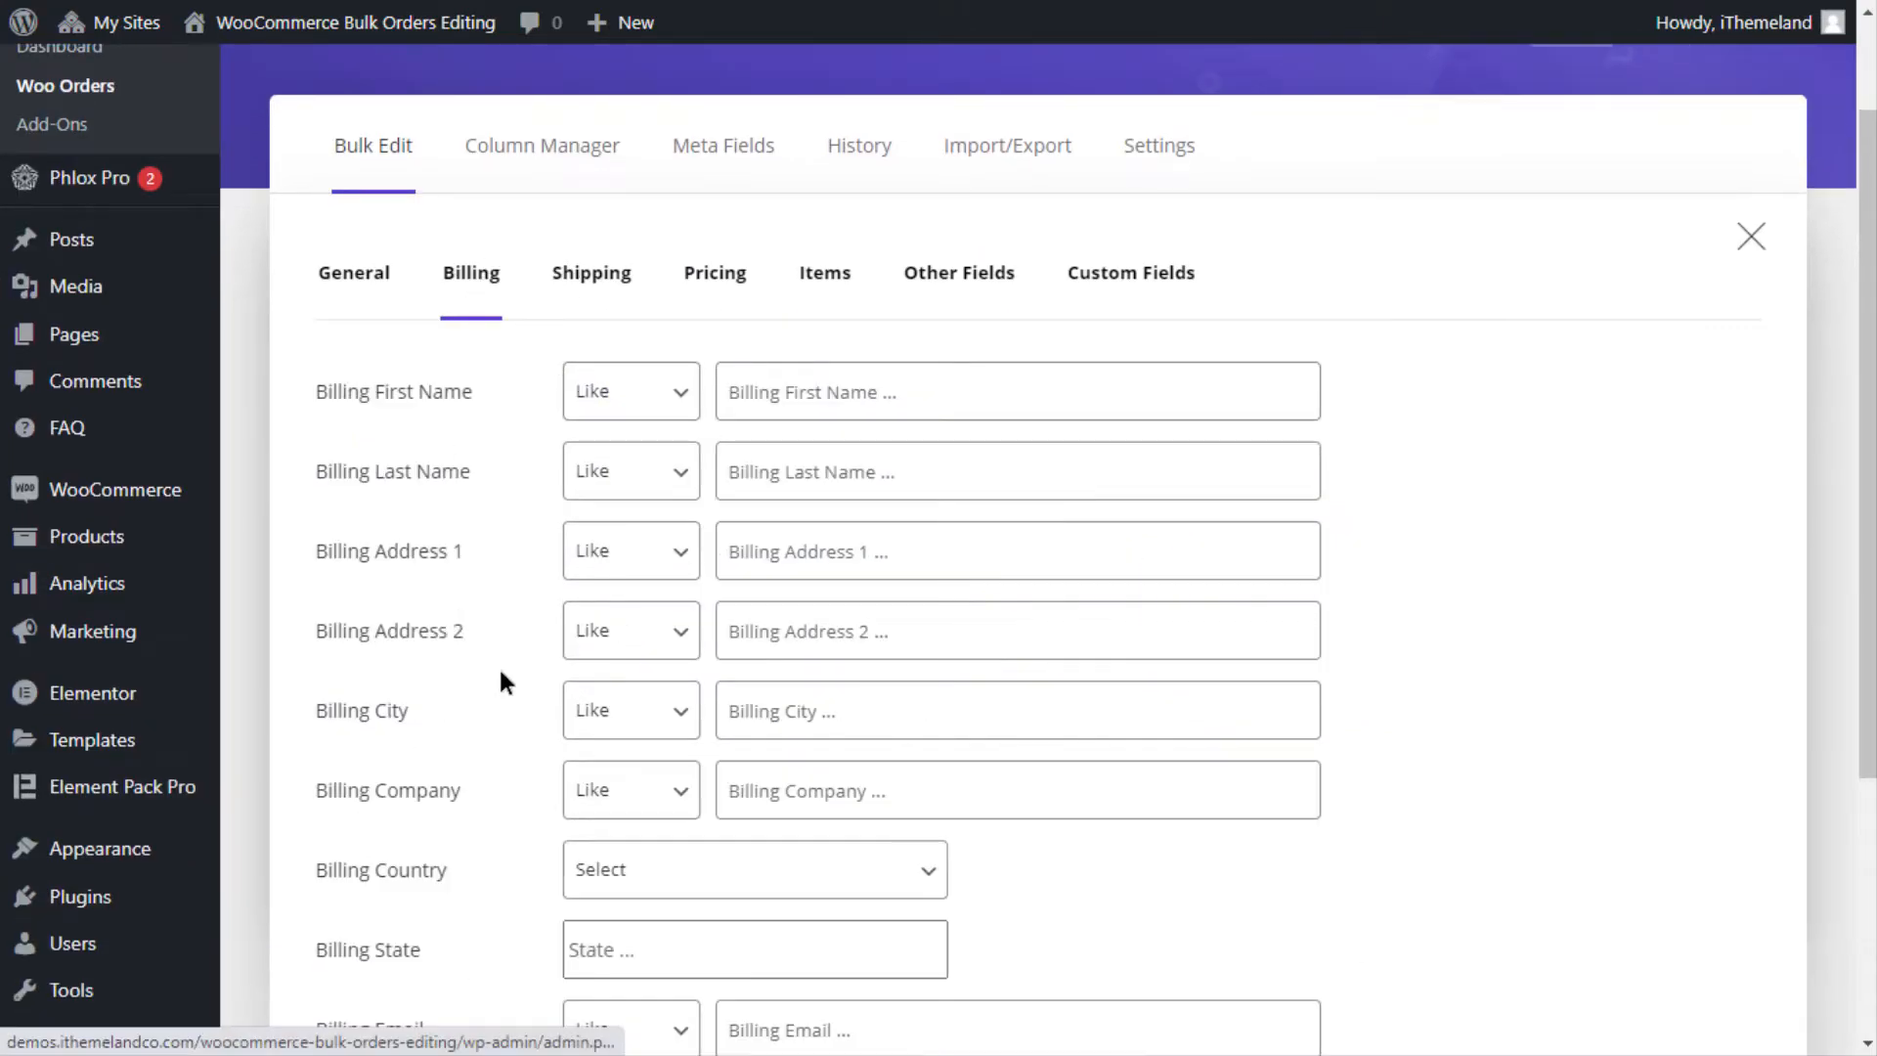
pyautogui.scroll(-3, 503, 678)
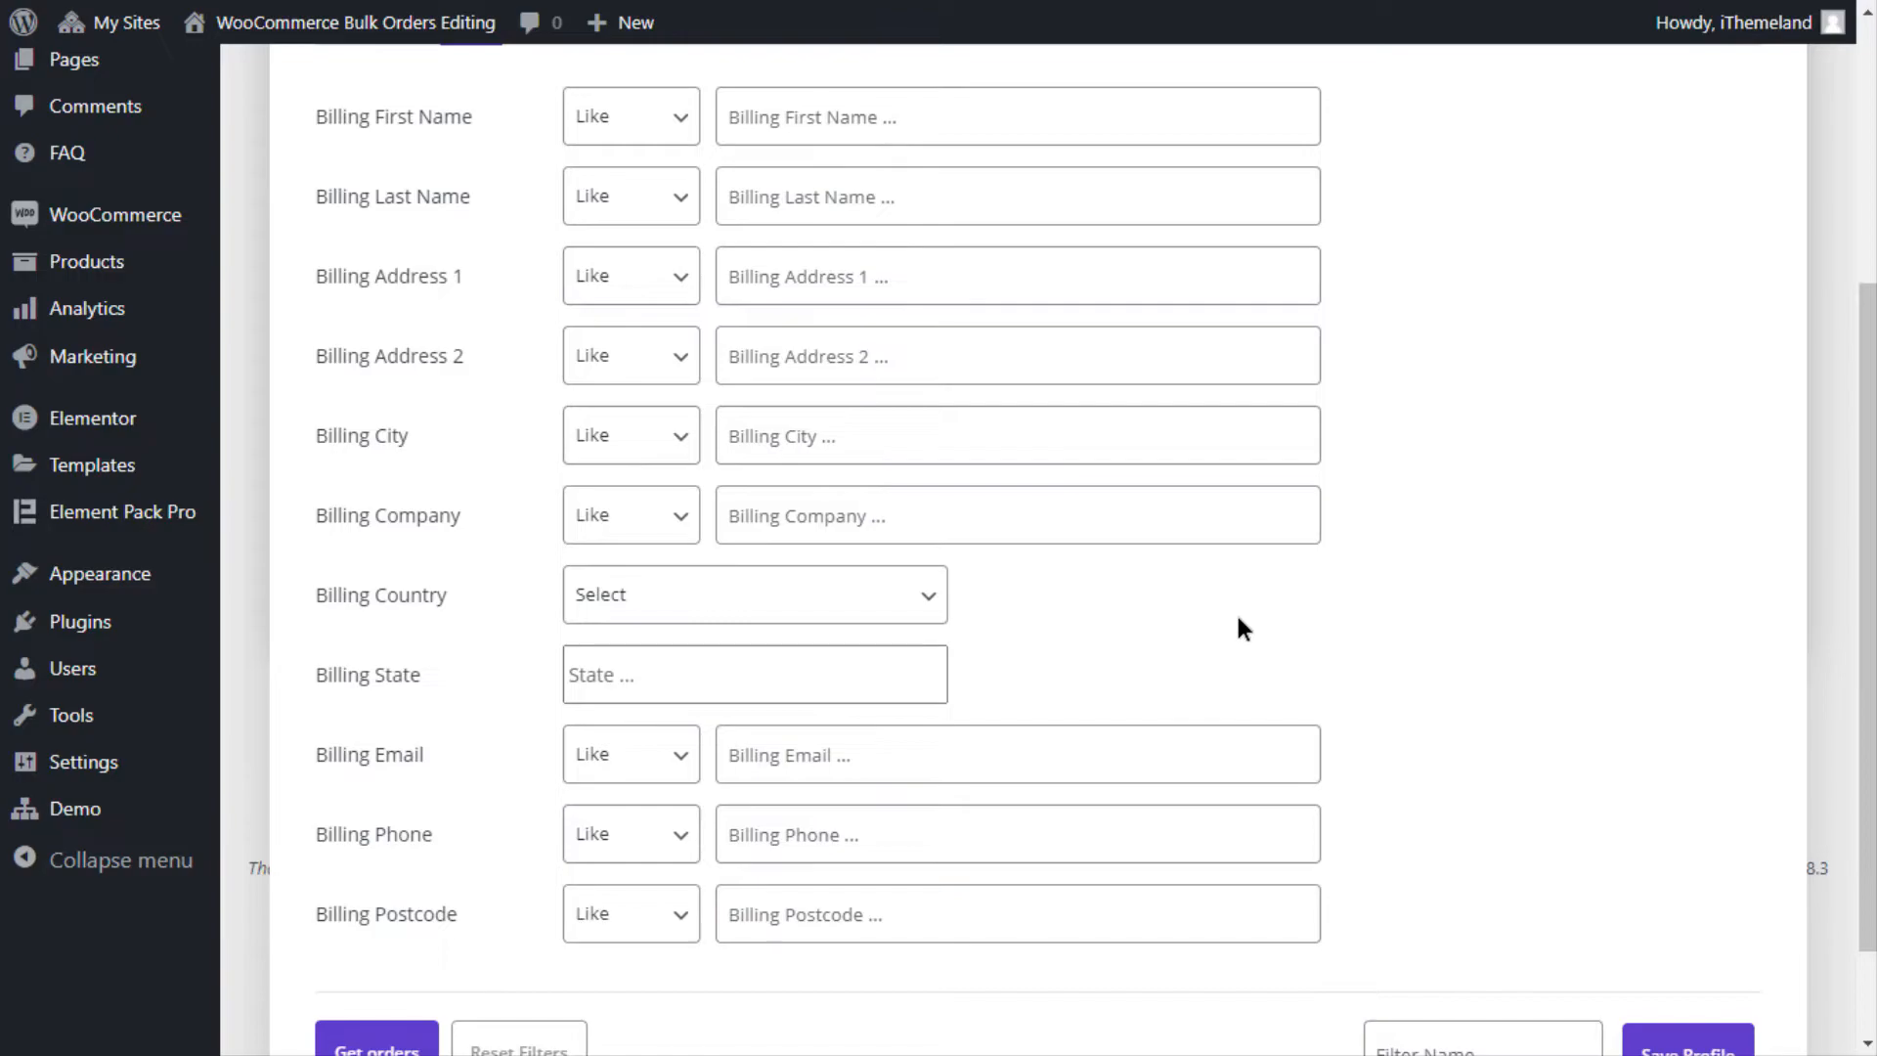
pyautogui.scroll(1, 1238, 618)
pyautogui.scroll(2, 711, 490)
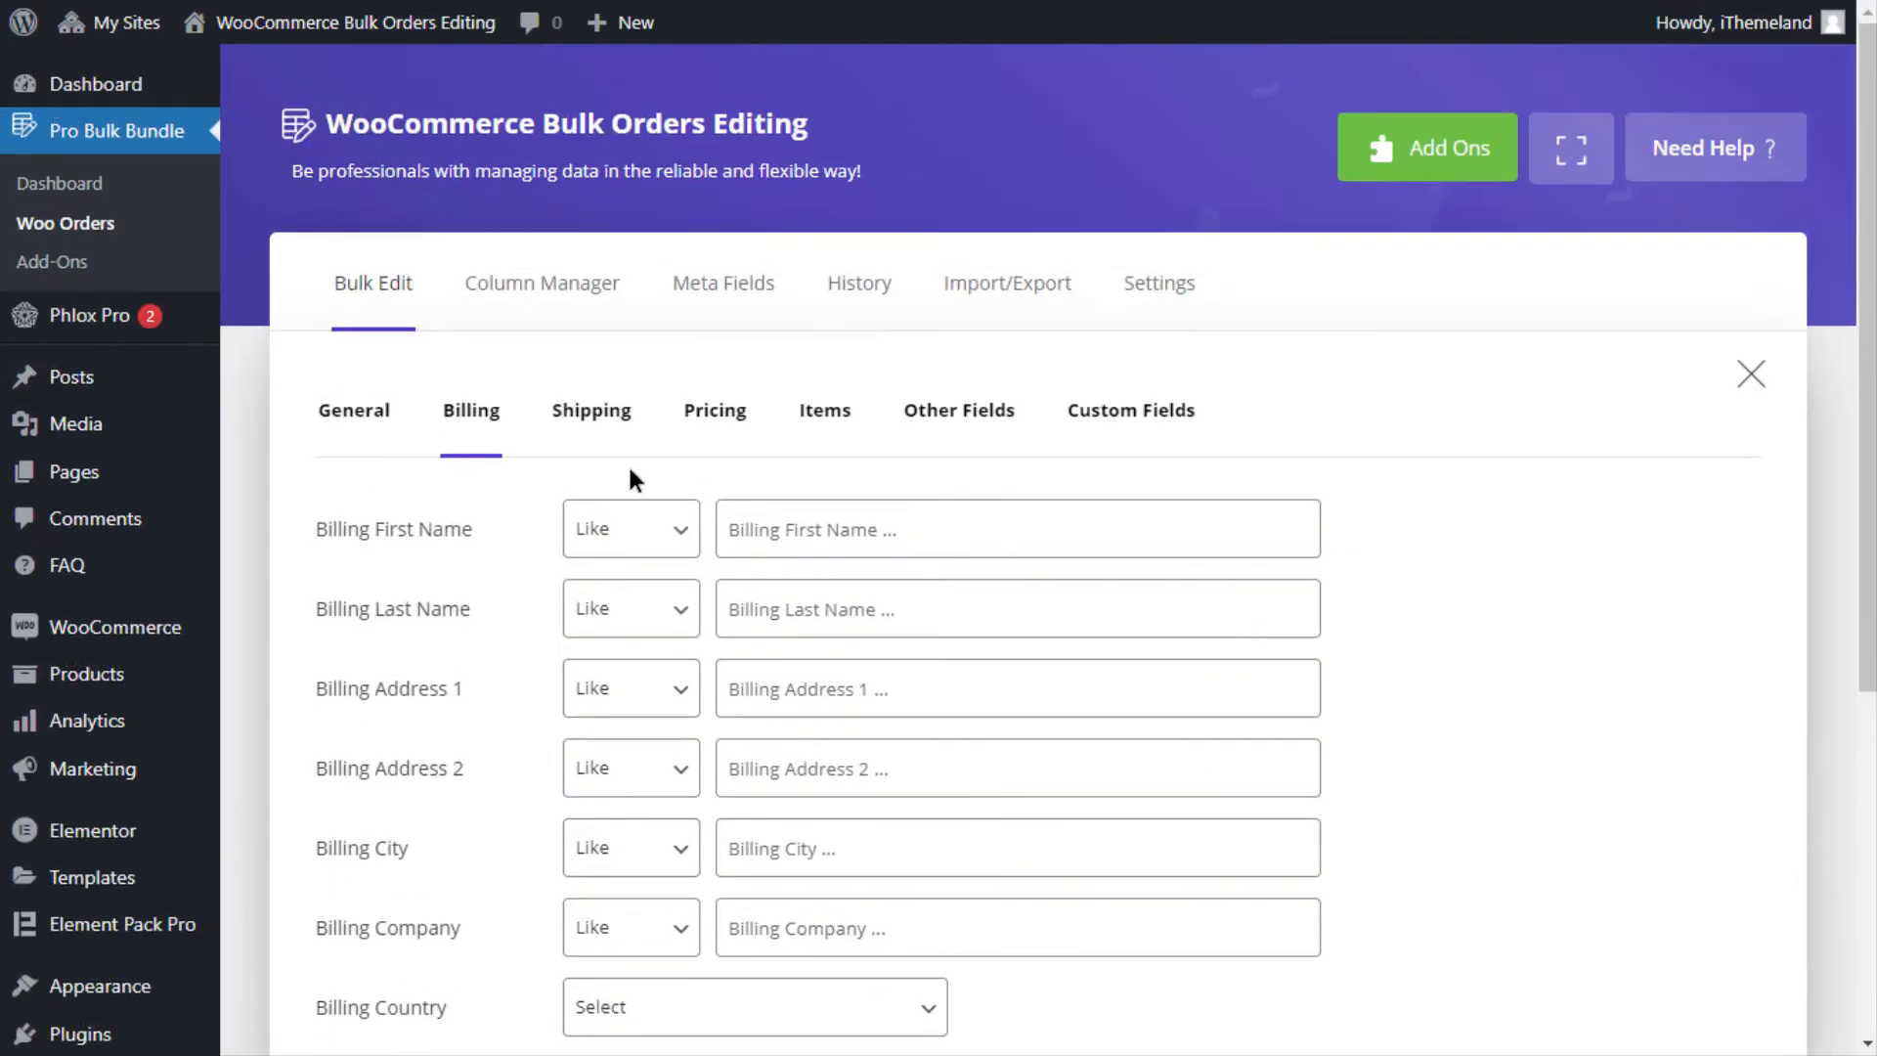
pyautogui.click(353, 417)
pyautogui.scroll(-3, 390, 545)
pyautogui.click(509, 823)
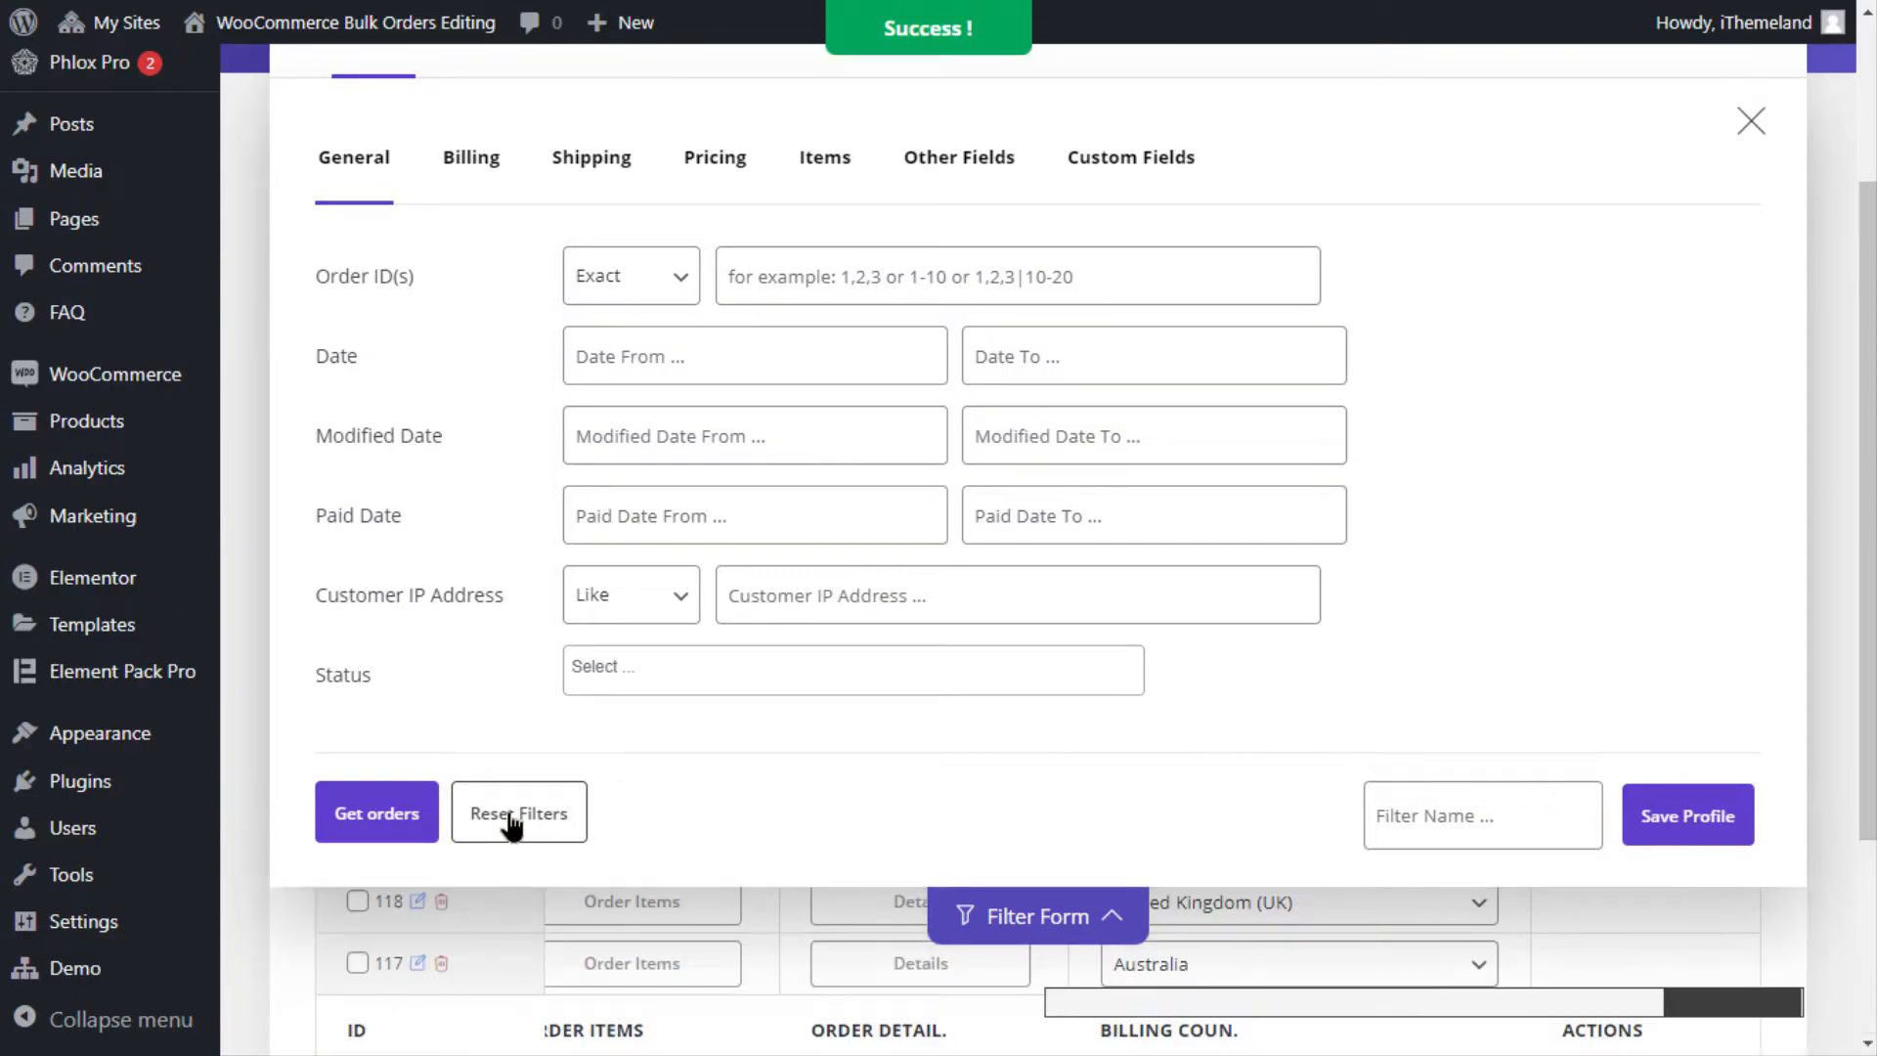
pyautogui.click(1097, 924)
pyautogui.moveTo(1704, 1004); pyautogui.dragTo(1014, 1004)
pyautogui.scroll(3, 961, 700)
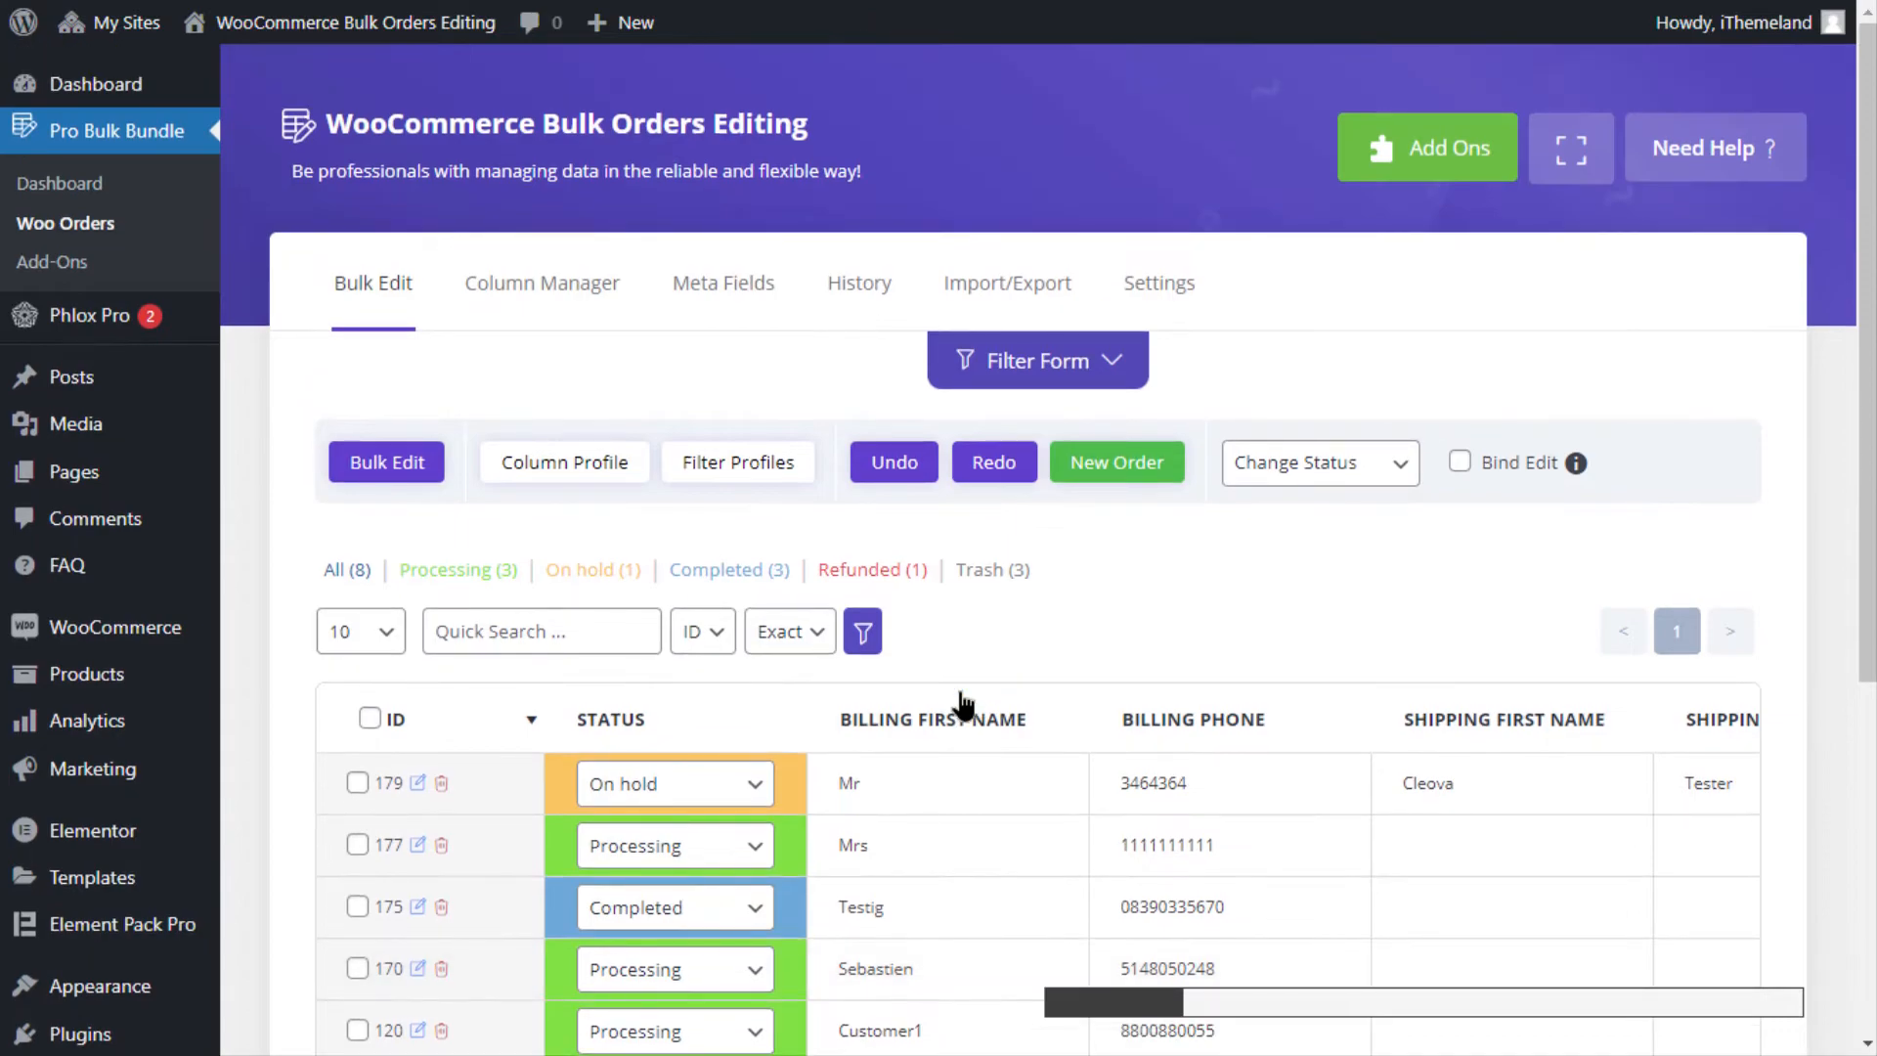
pyautogui.scroll(-2, 963, 709)
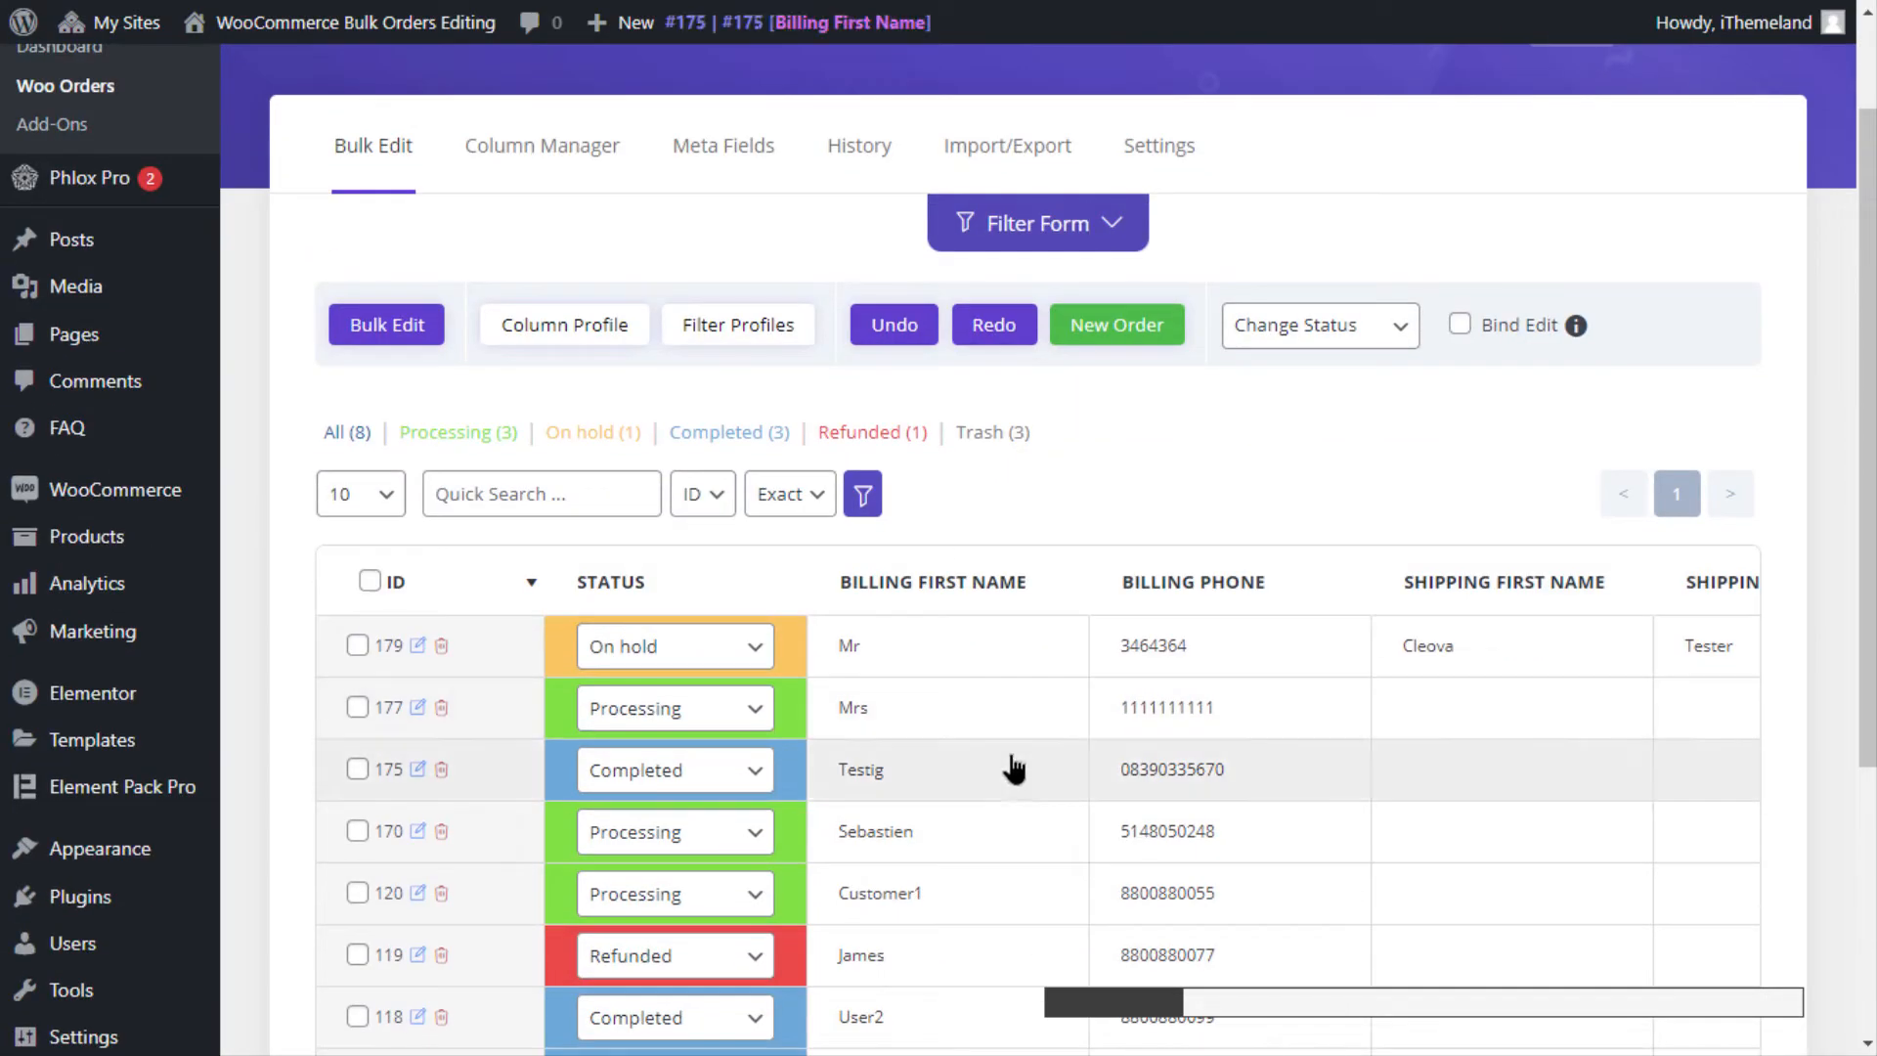
pyautogui.scroll(-2, 991, 760)
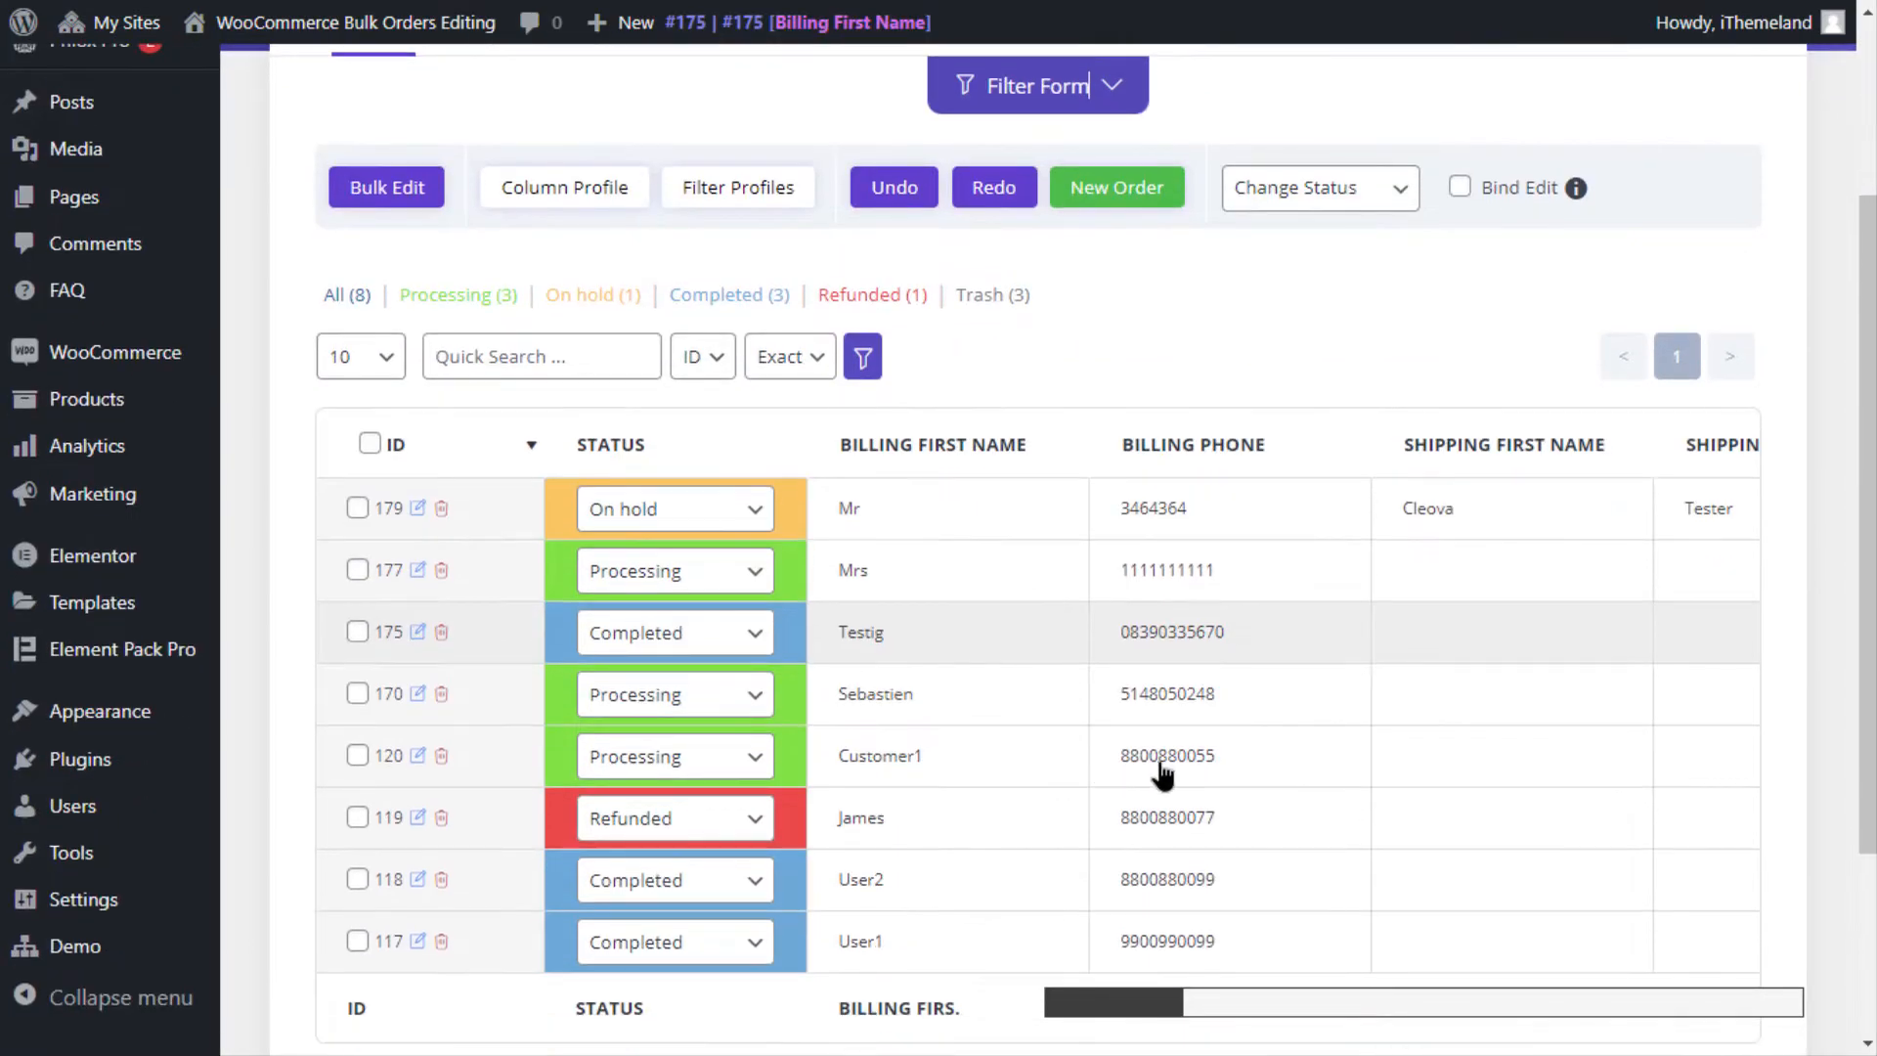
pyautogui.click(357, 571)
pyautogui.click(358, 714)
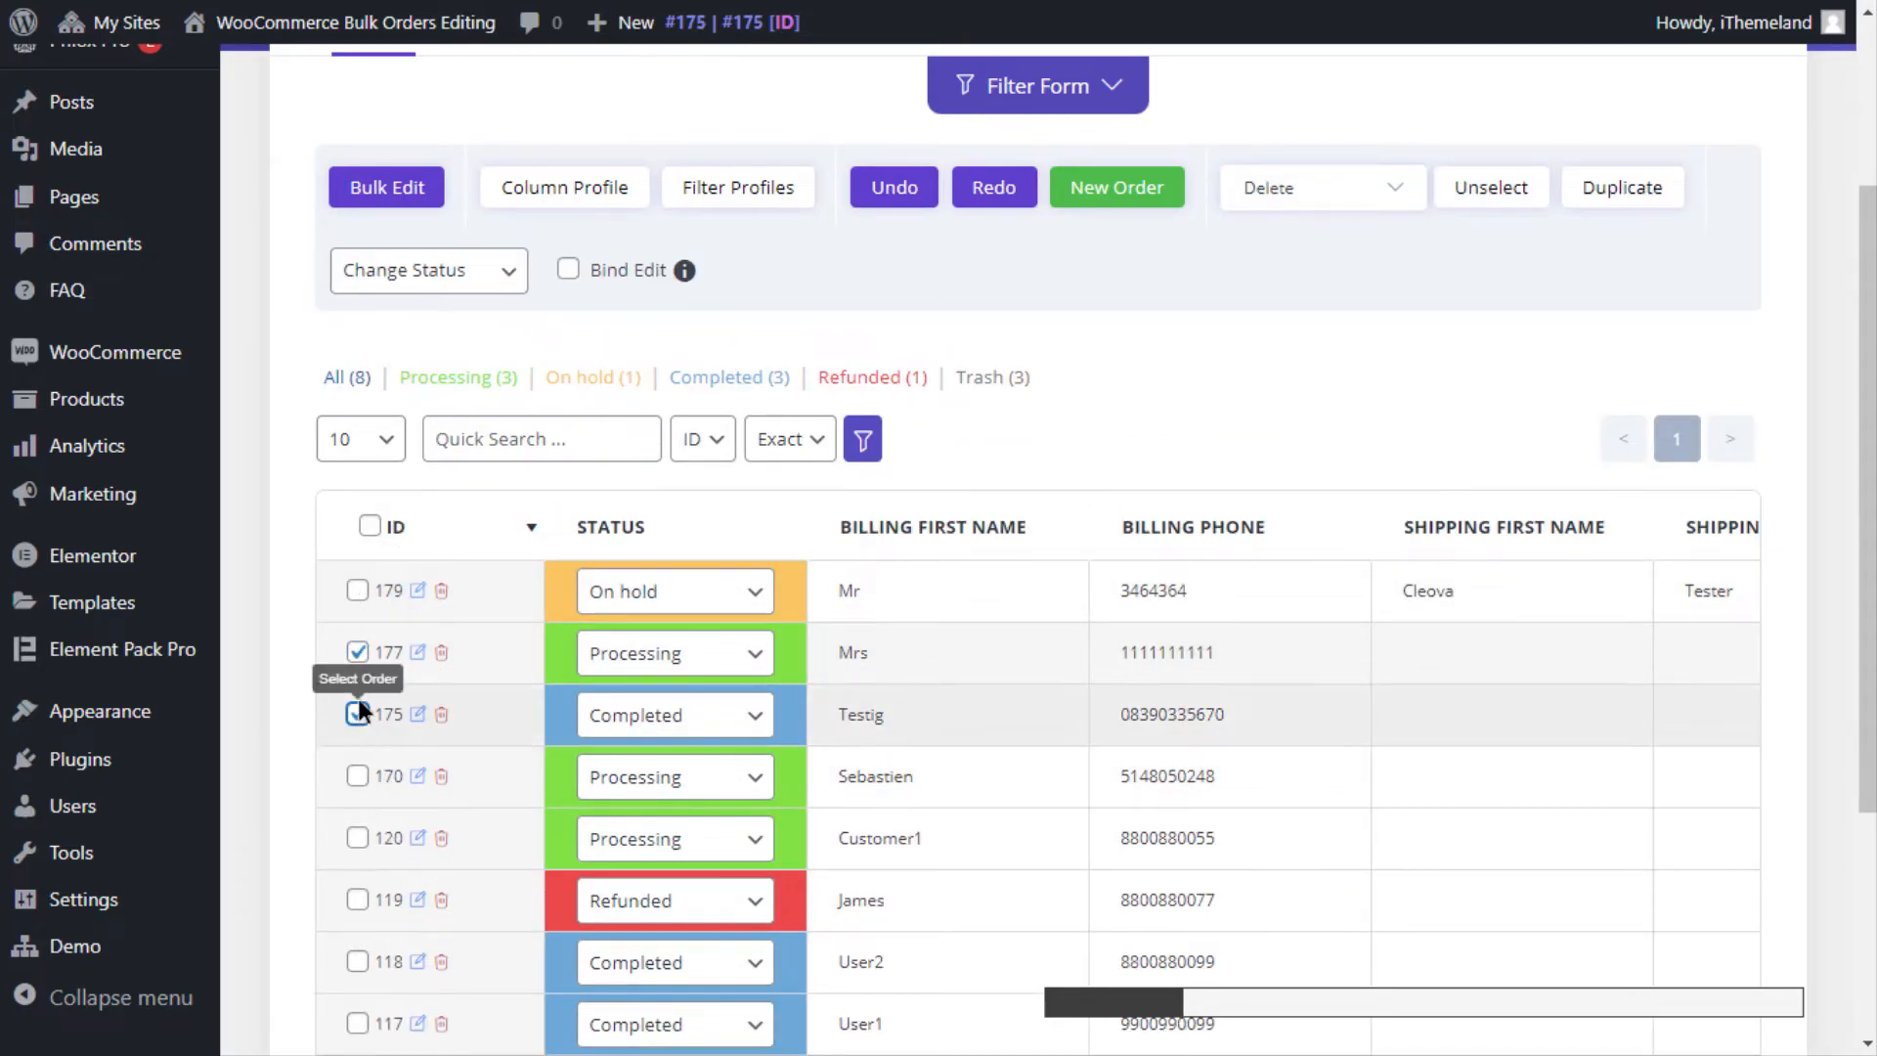
pyautogui.click(356, 652)
pyautogui.click(358, 715)
# - Filter the full order list by billing country United States (US) and get the matching orders
pyautogui.click(1039, 85)
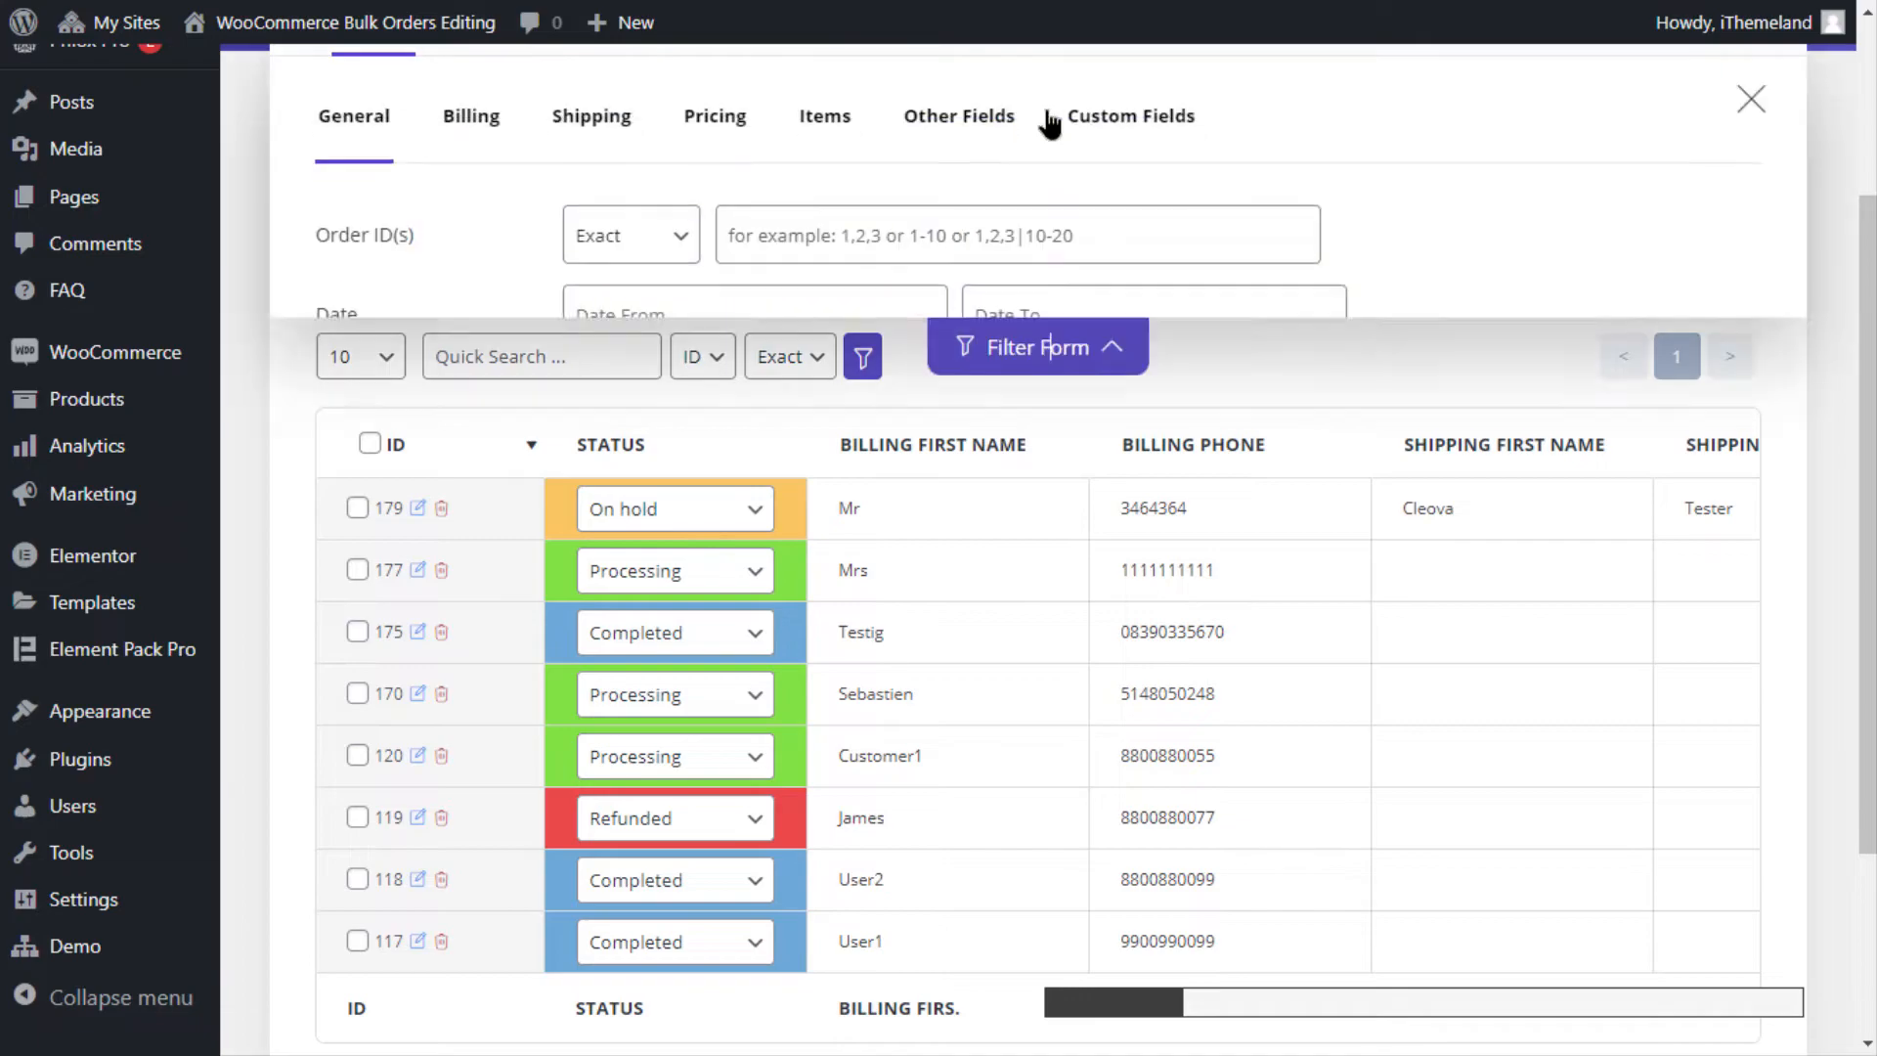
pyautogui.click(505, 142)
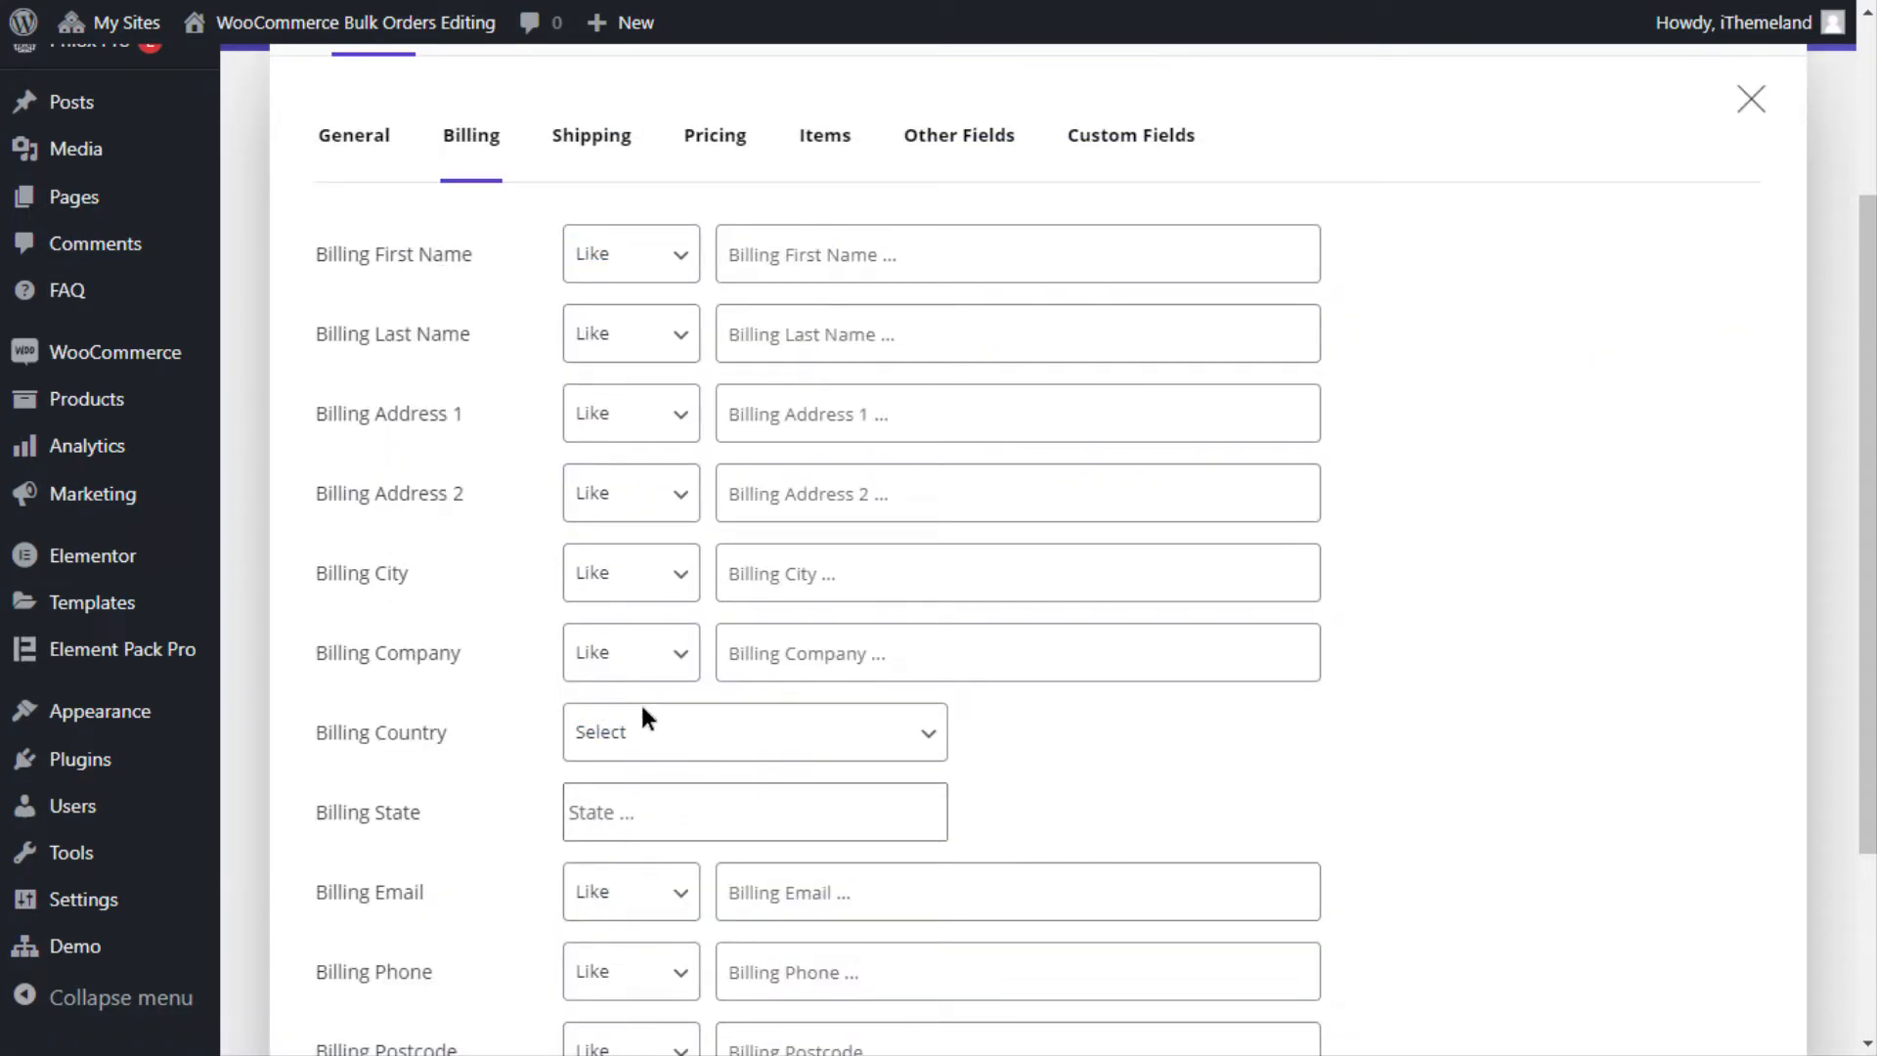
pyautogui.click(618, 748)
pyautogui.scroll(-20, 733, 586)
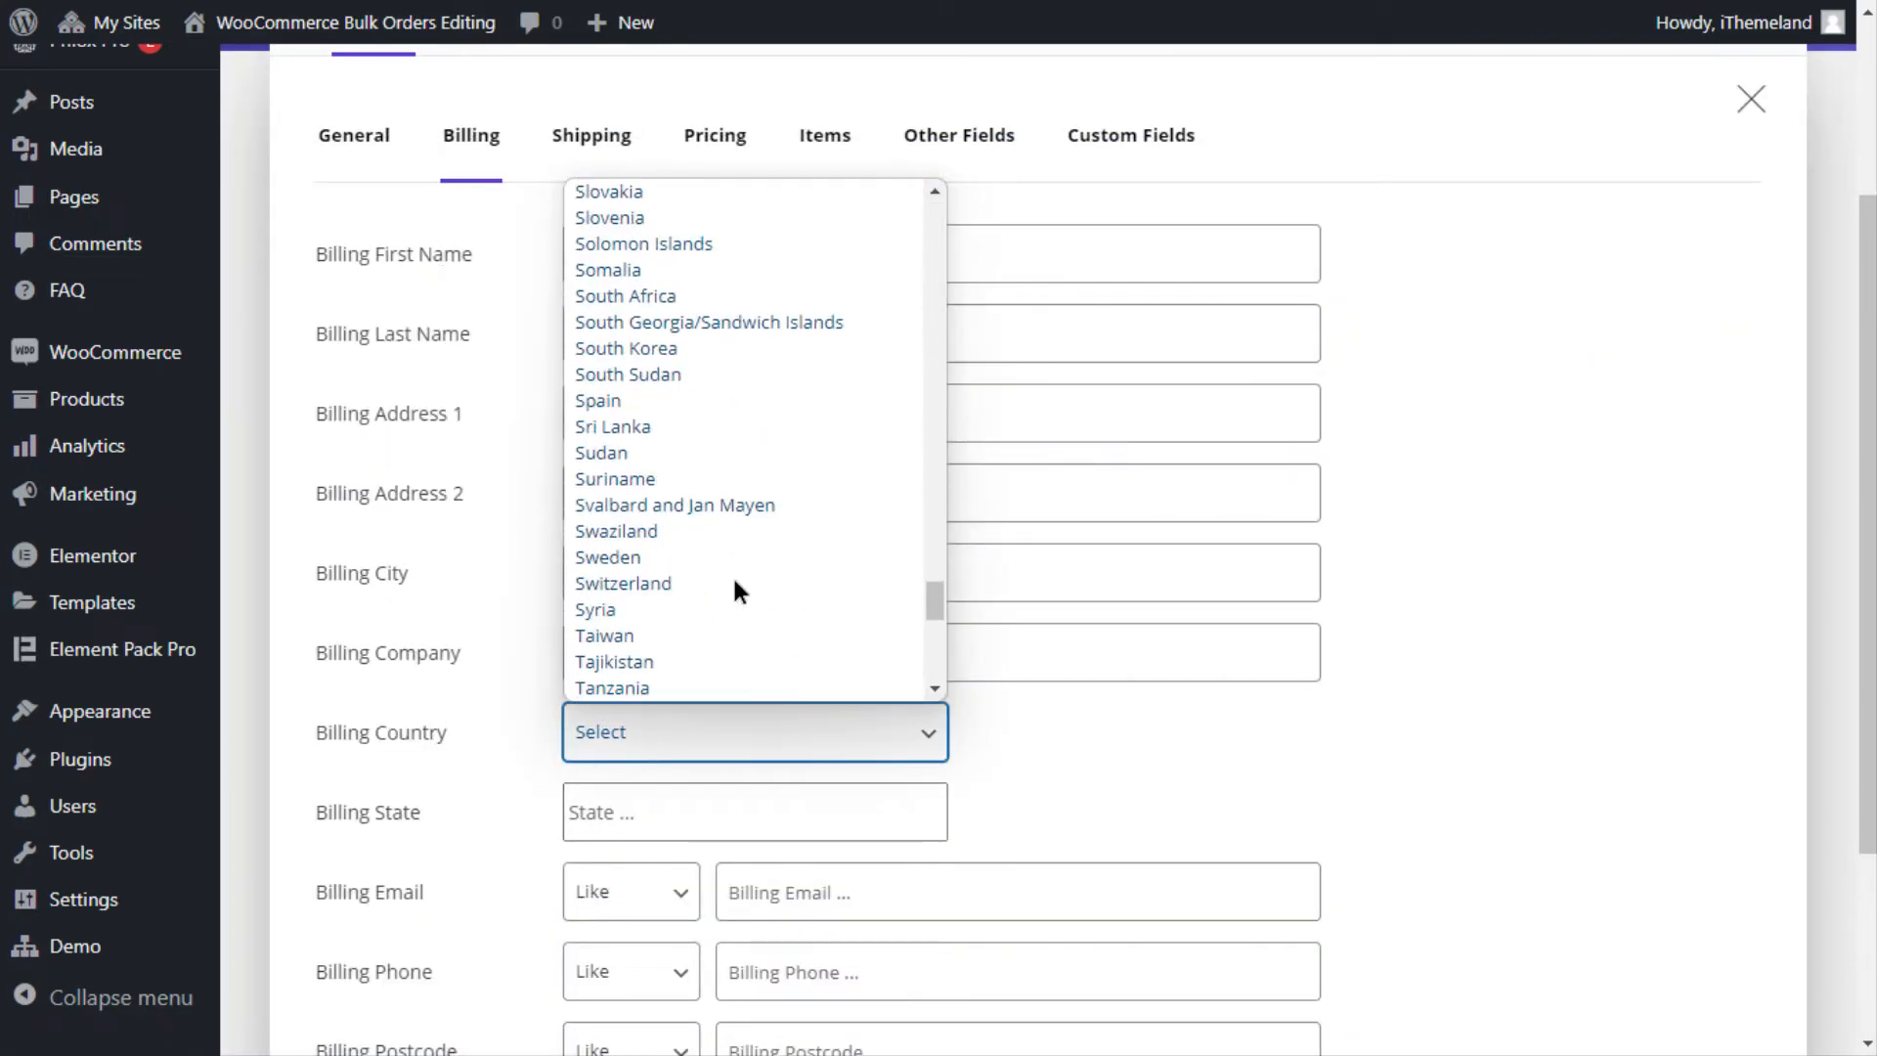
pyautogui.click(644, 323)
pyautogui.scroll(-3, 886, 692)
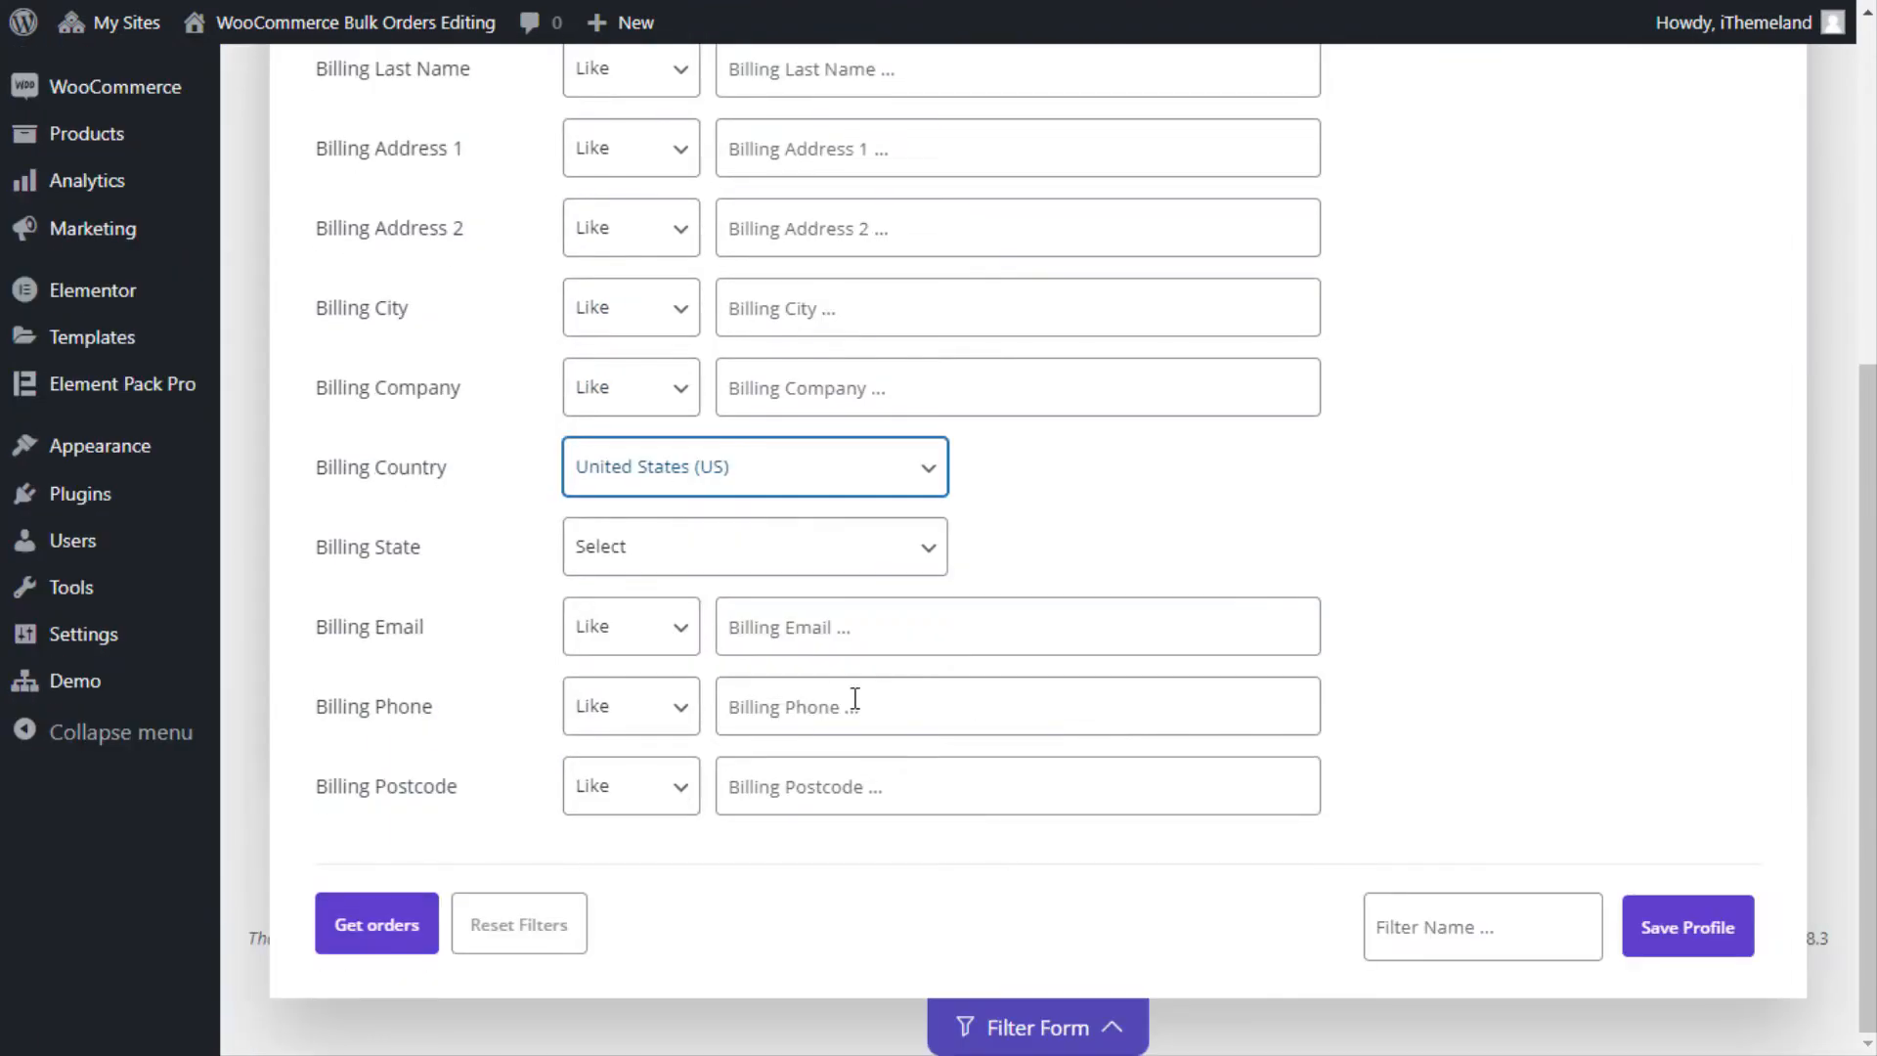
pyautogui.click(431, 899)
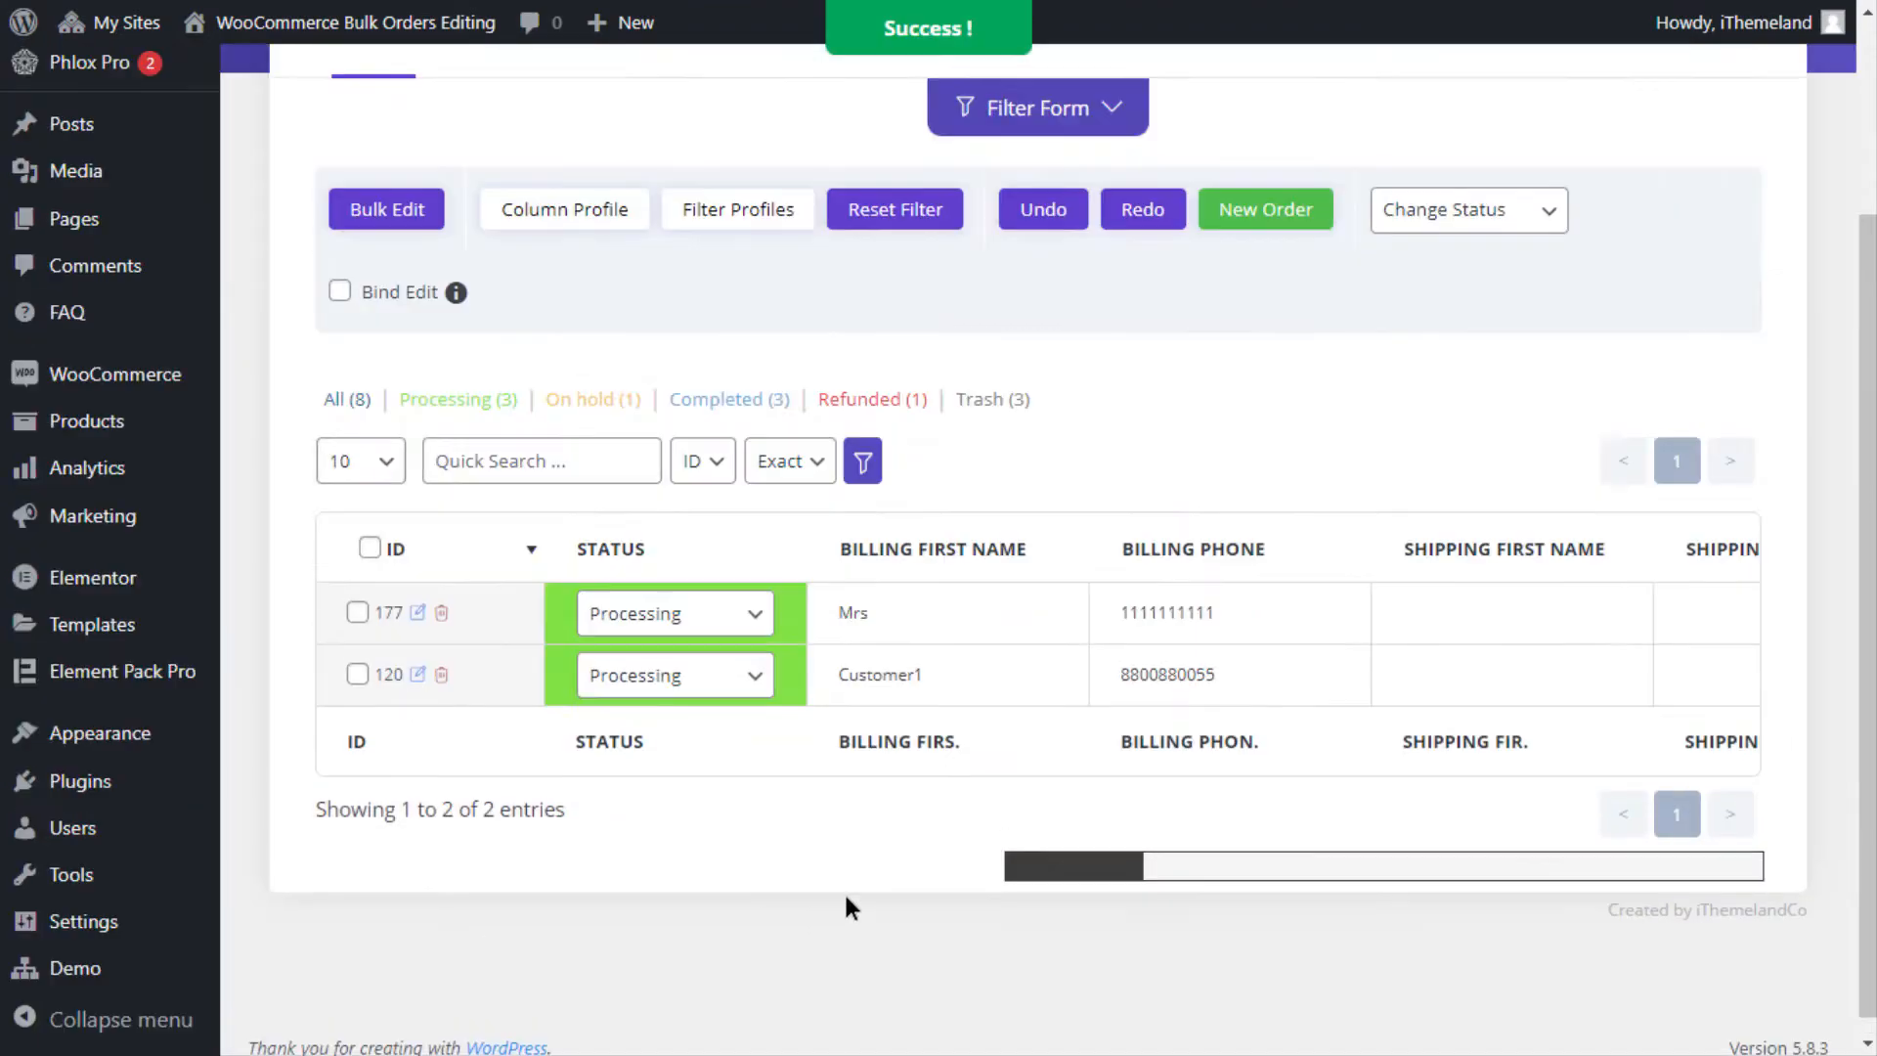
# - Bulk edit the filtered orders to prepend "+1-" to their billing phone, and confirm the edit
pyautogui.click(334, 213)
pyautogui.click(495, 291)
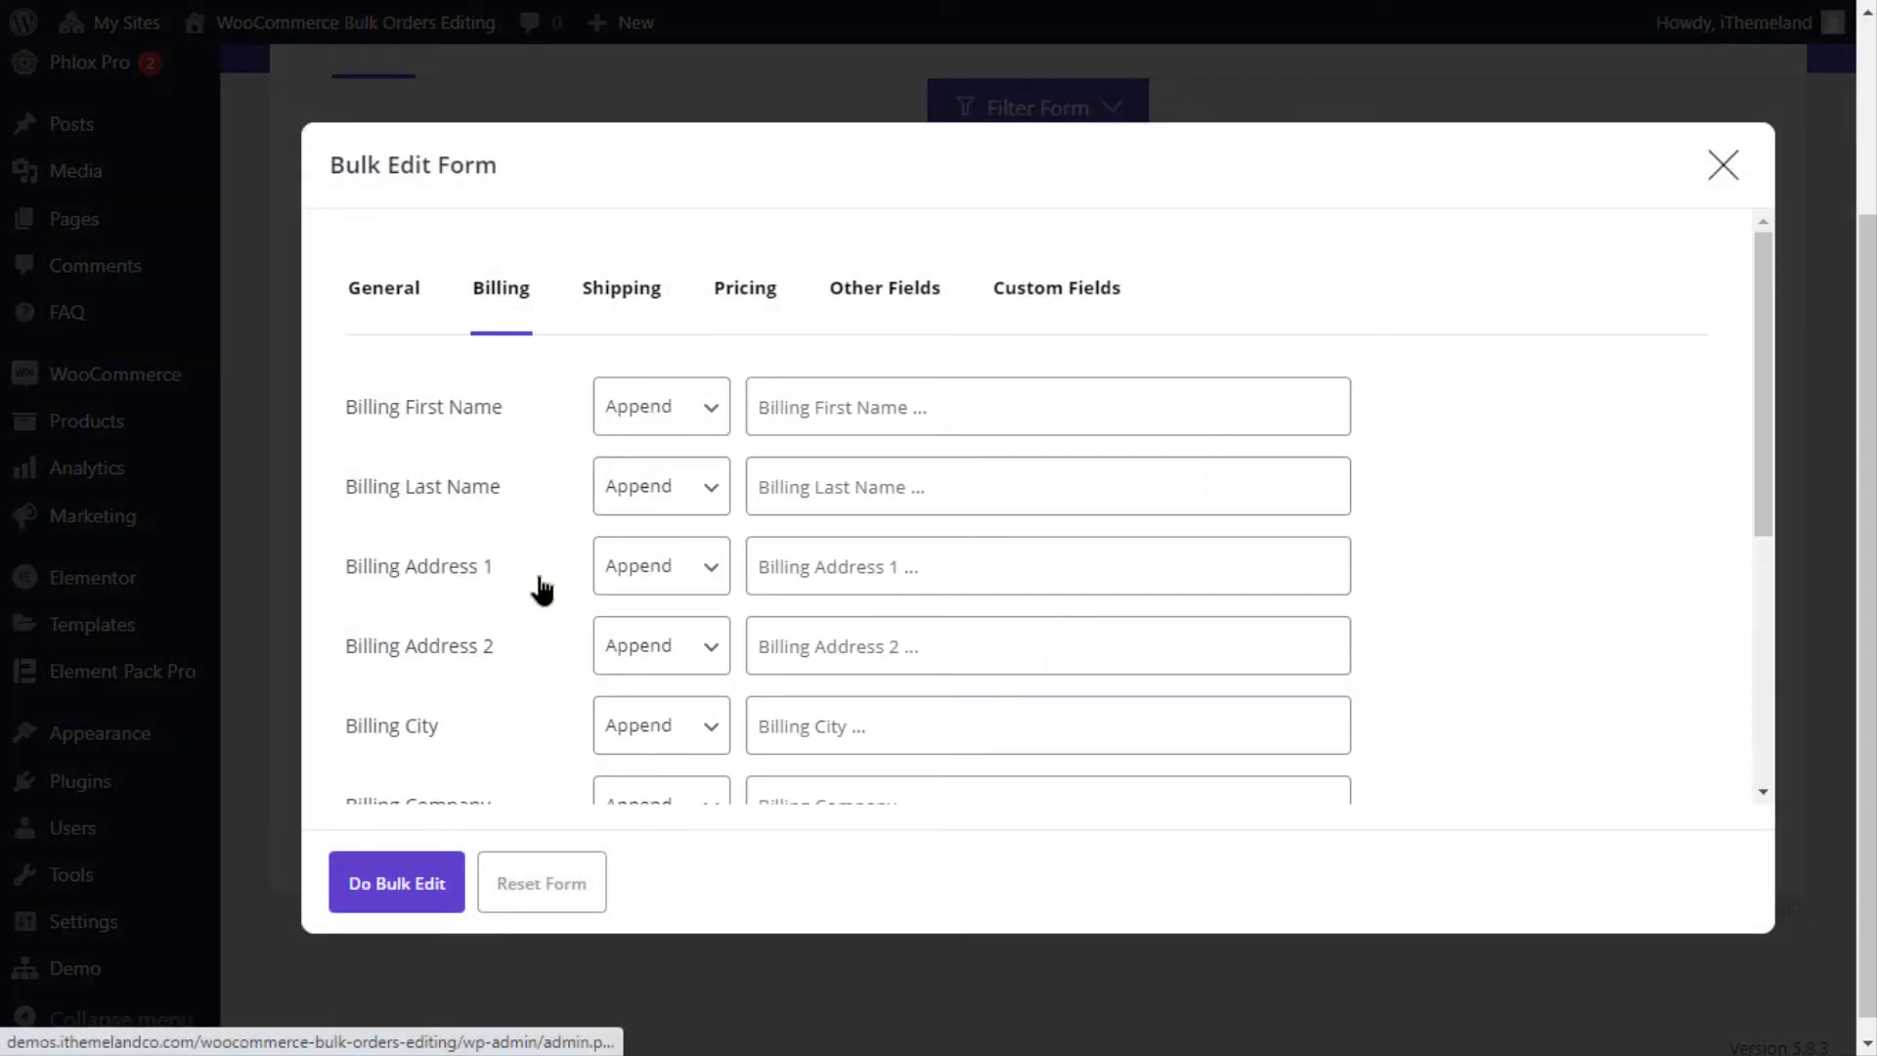
pyautogui.scroll(-4, 543, 568)
pyautogui.scroll(-1, 528, 629)
pyautogui.click(671, 662)
pyautogui.click(637, 713)
pyautogui.click(853, 641)
pyautogui.write('+1-')
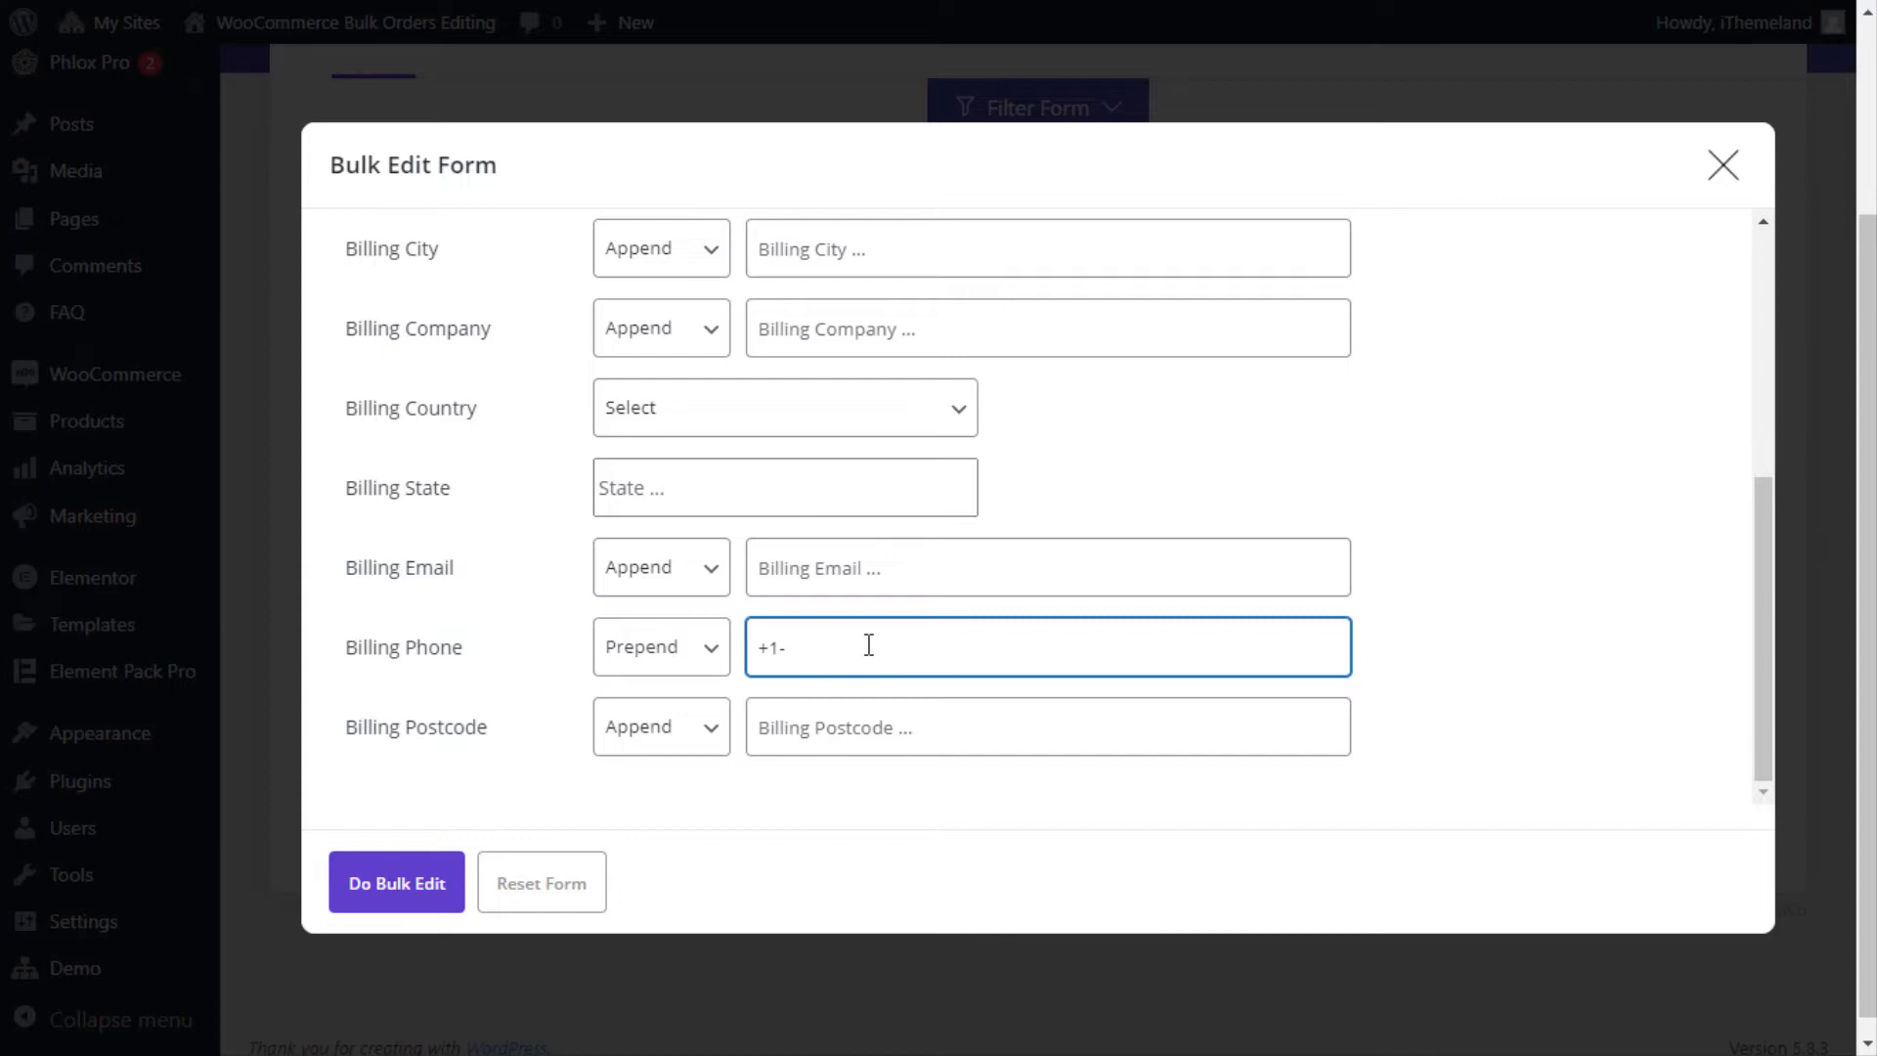
pyautogui.click(409, 892)
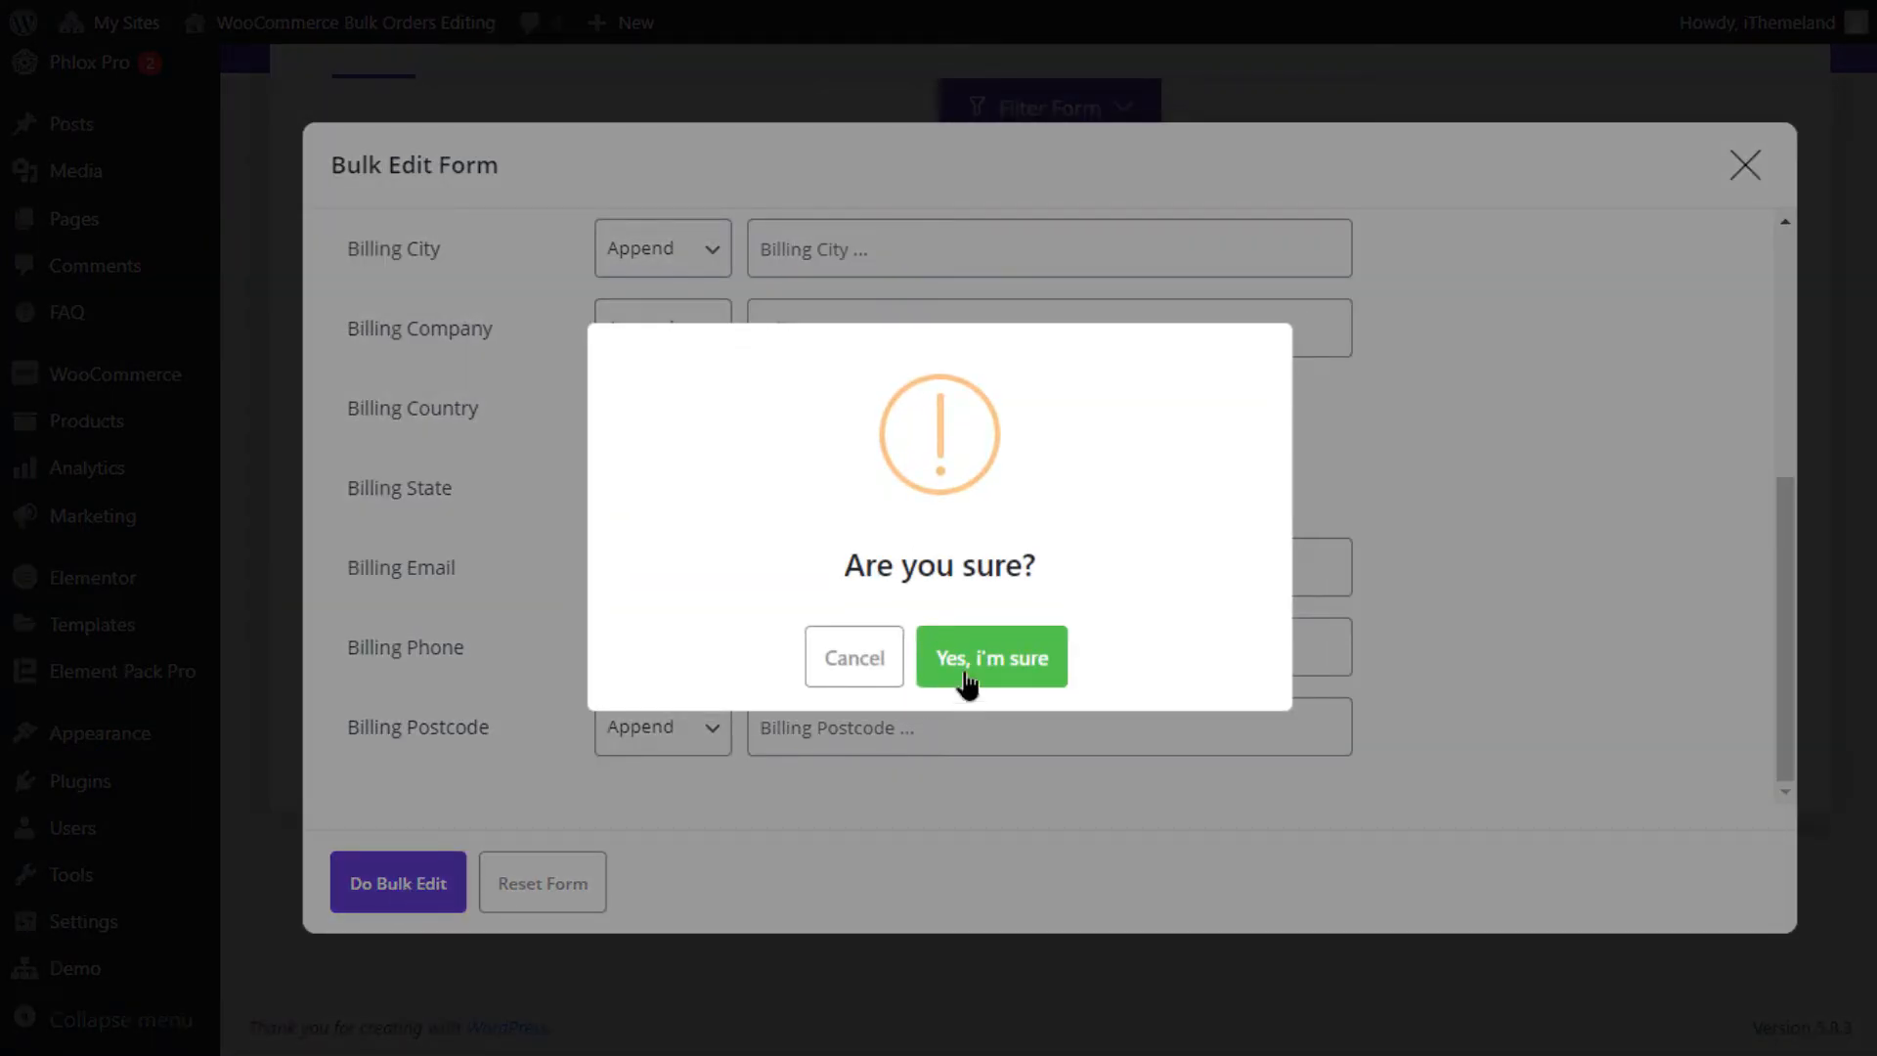
pyautogui.click(966, 683)
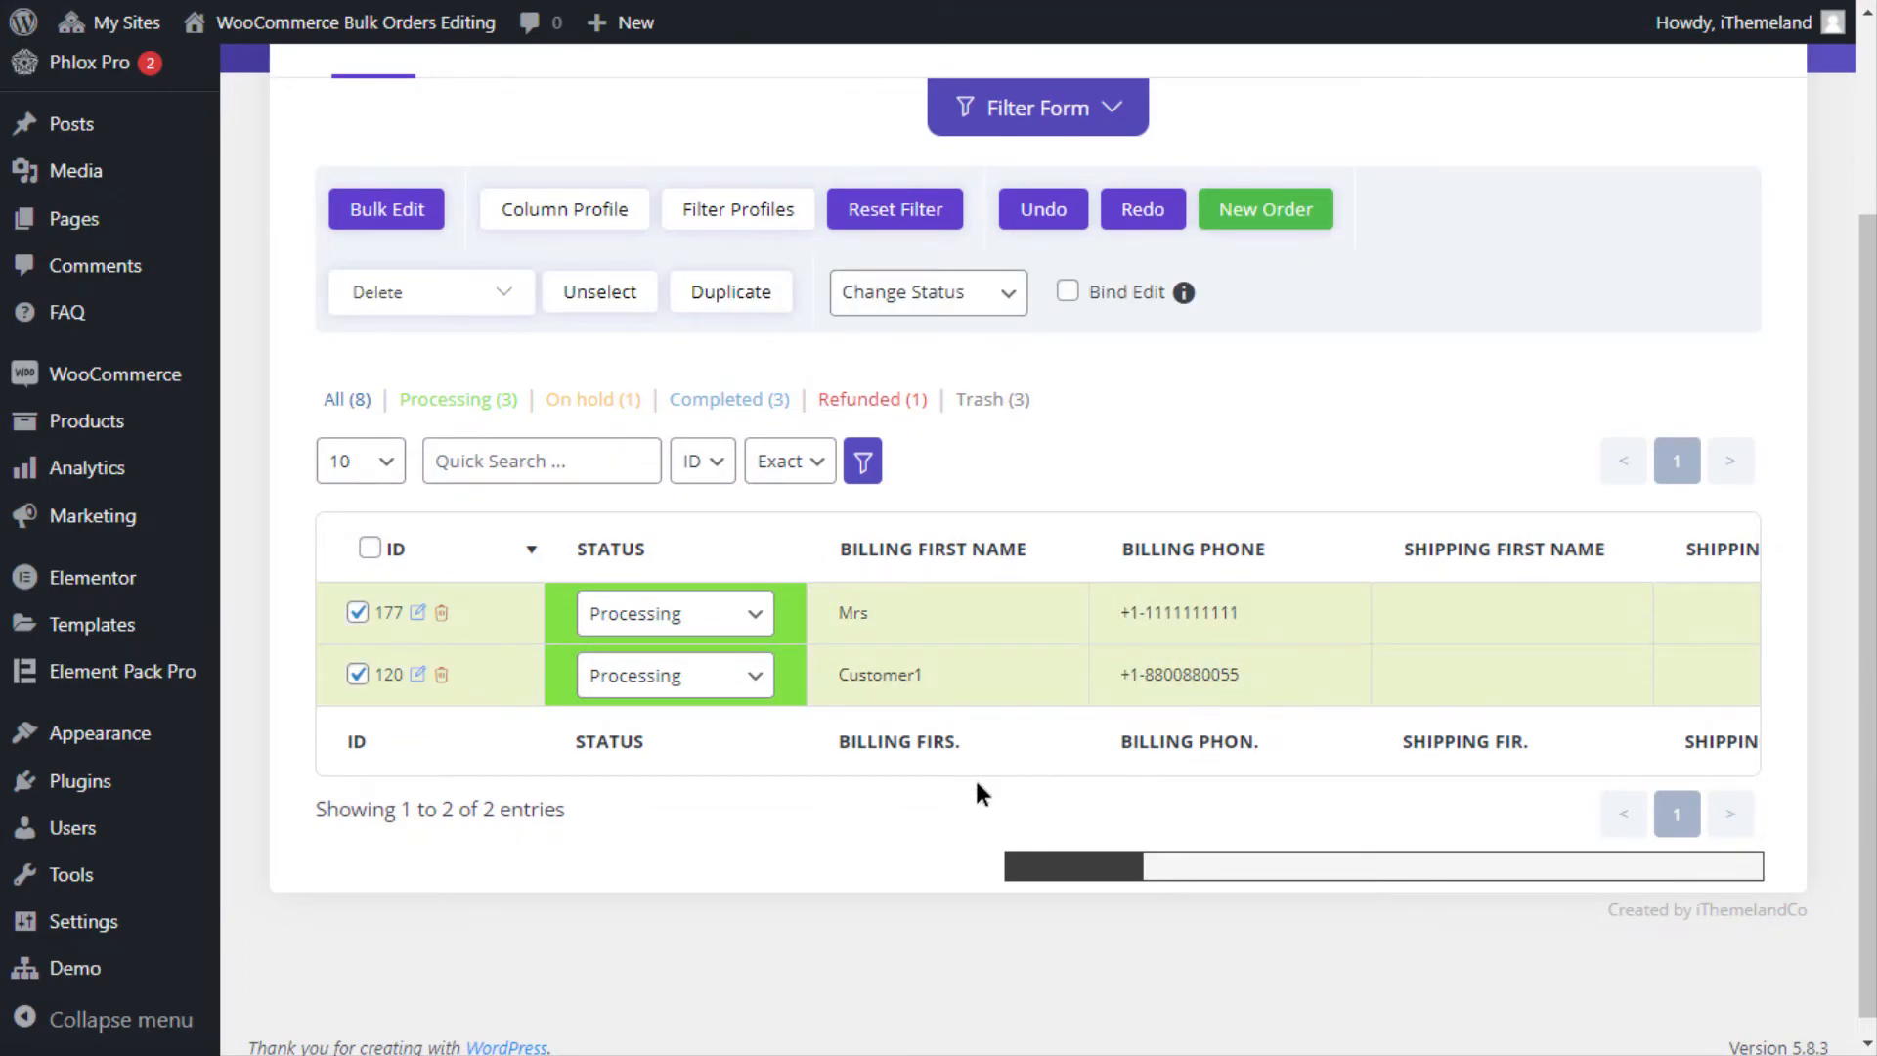
# - Deselect the first filtered order, then delete the second one from its table row and confirm
pyautogui.click(358, 612)
pyautogui.click(441, 674)
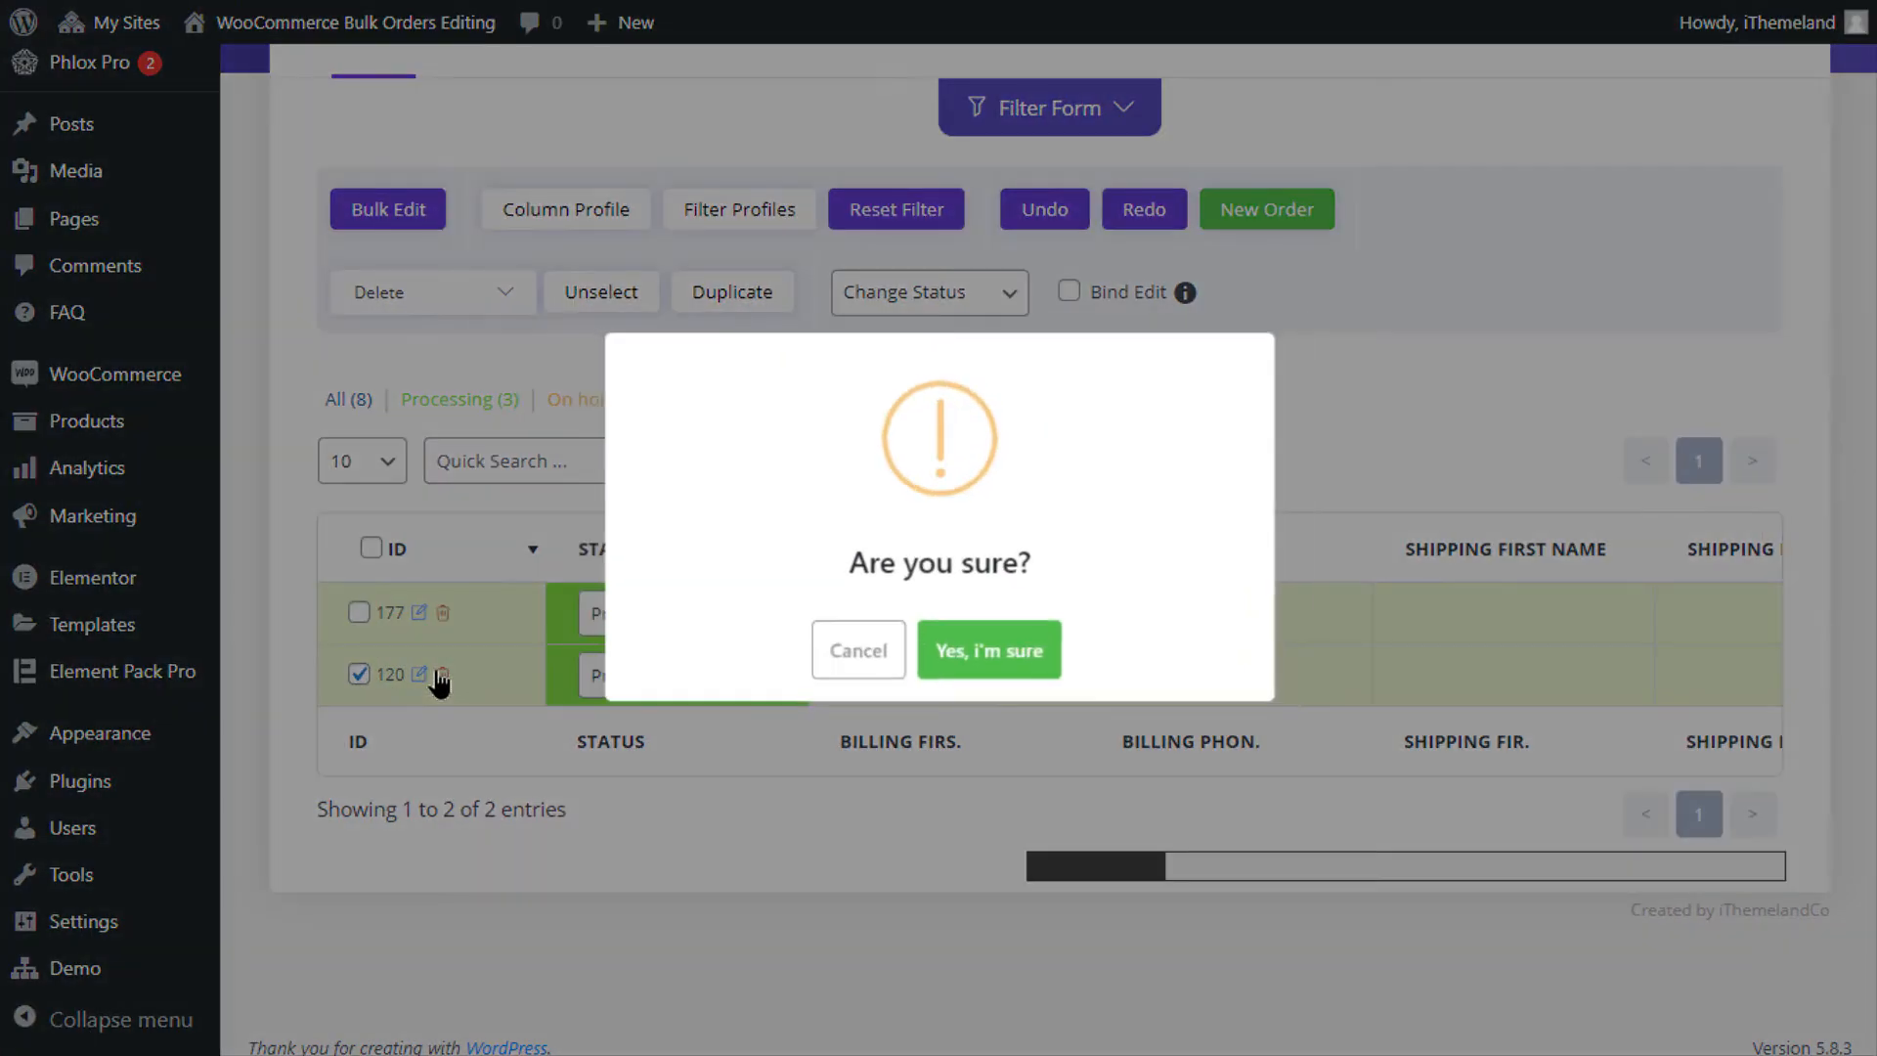
pyautogui.click(1016, 672)
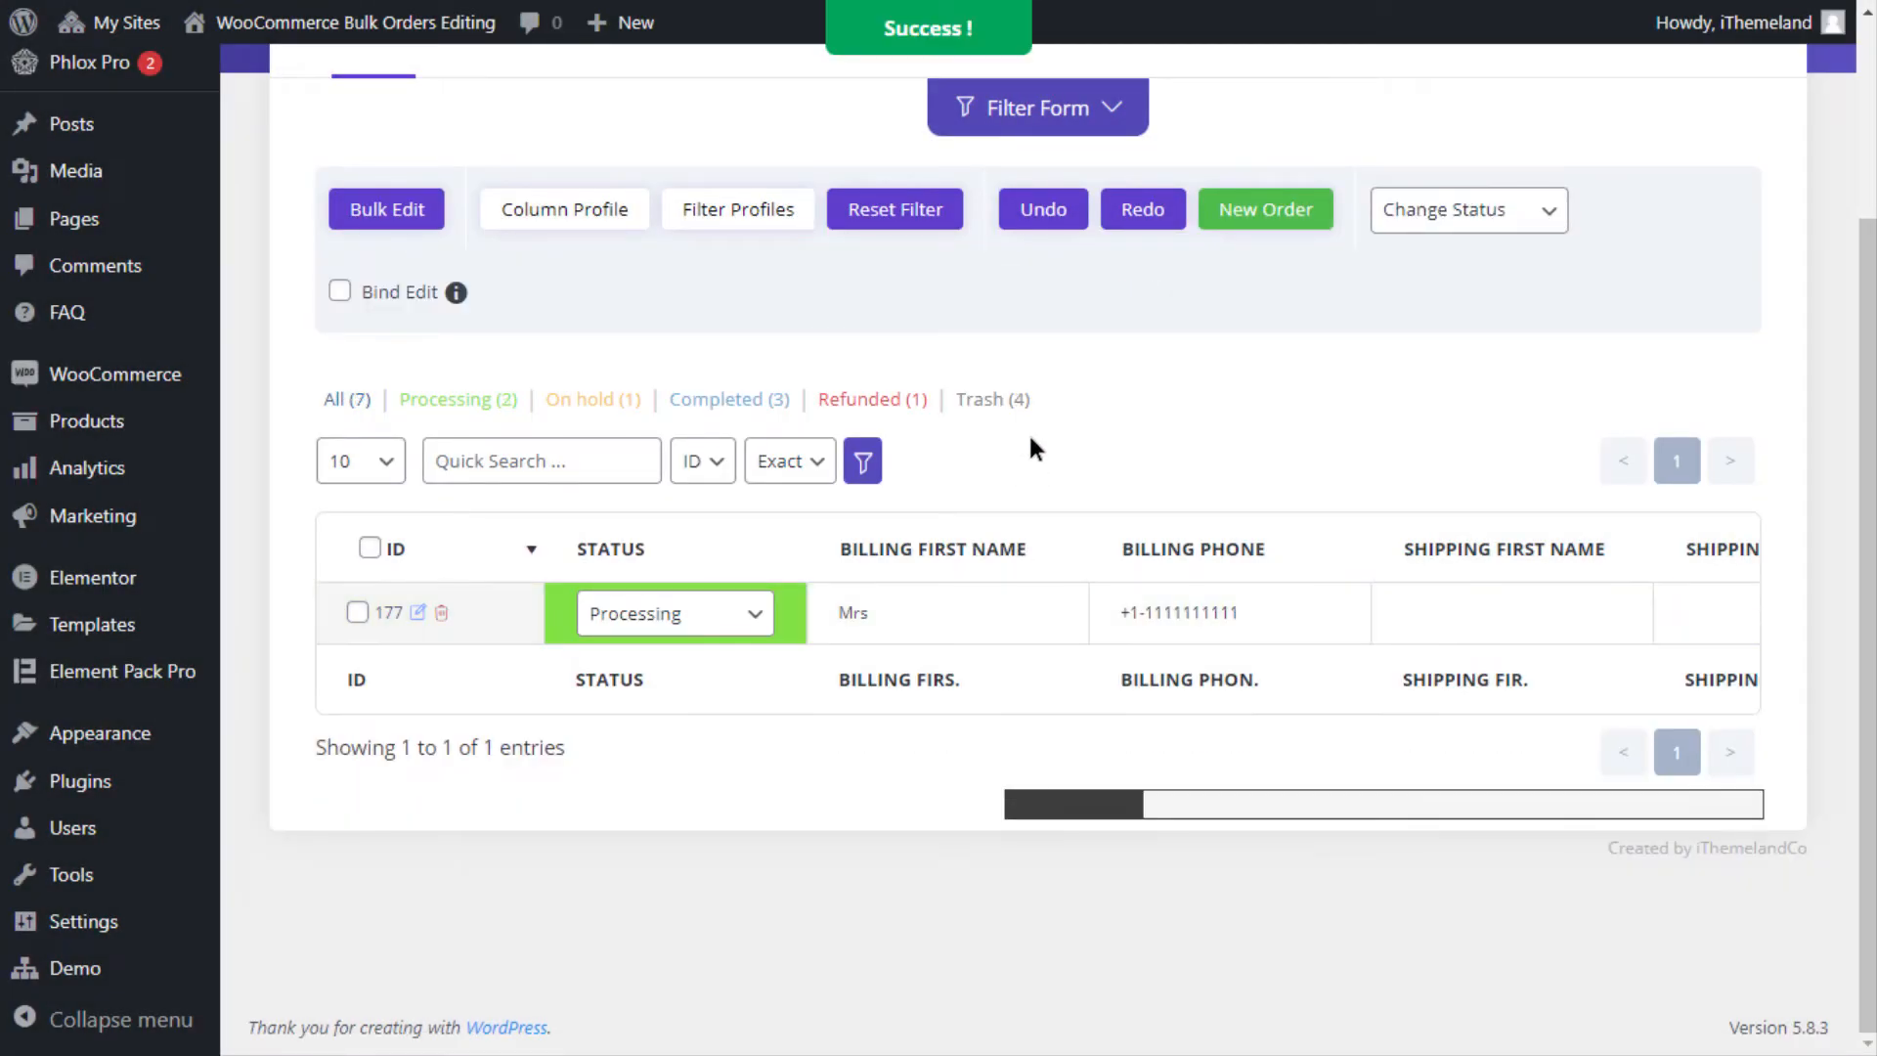
# - Reset the country filter so the trash lists every deleted order, then restore the last order in the trash and confirm
pyautogui.click(994, 402)
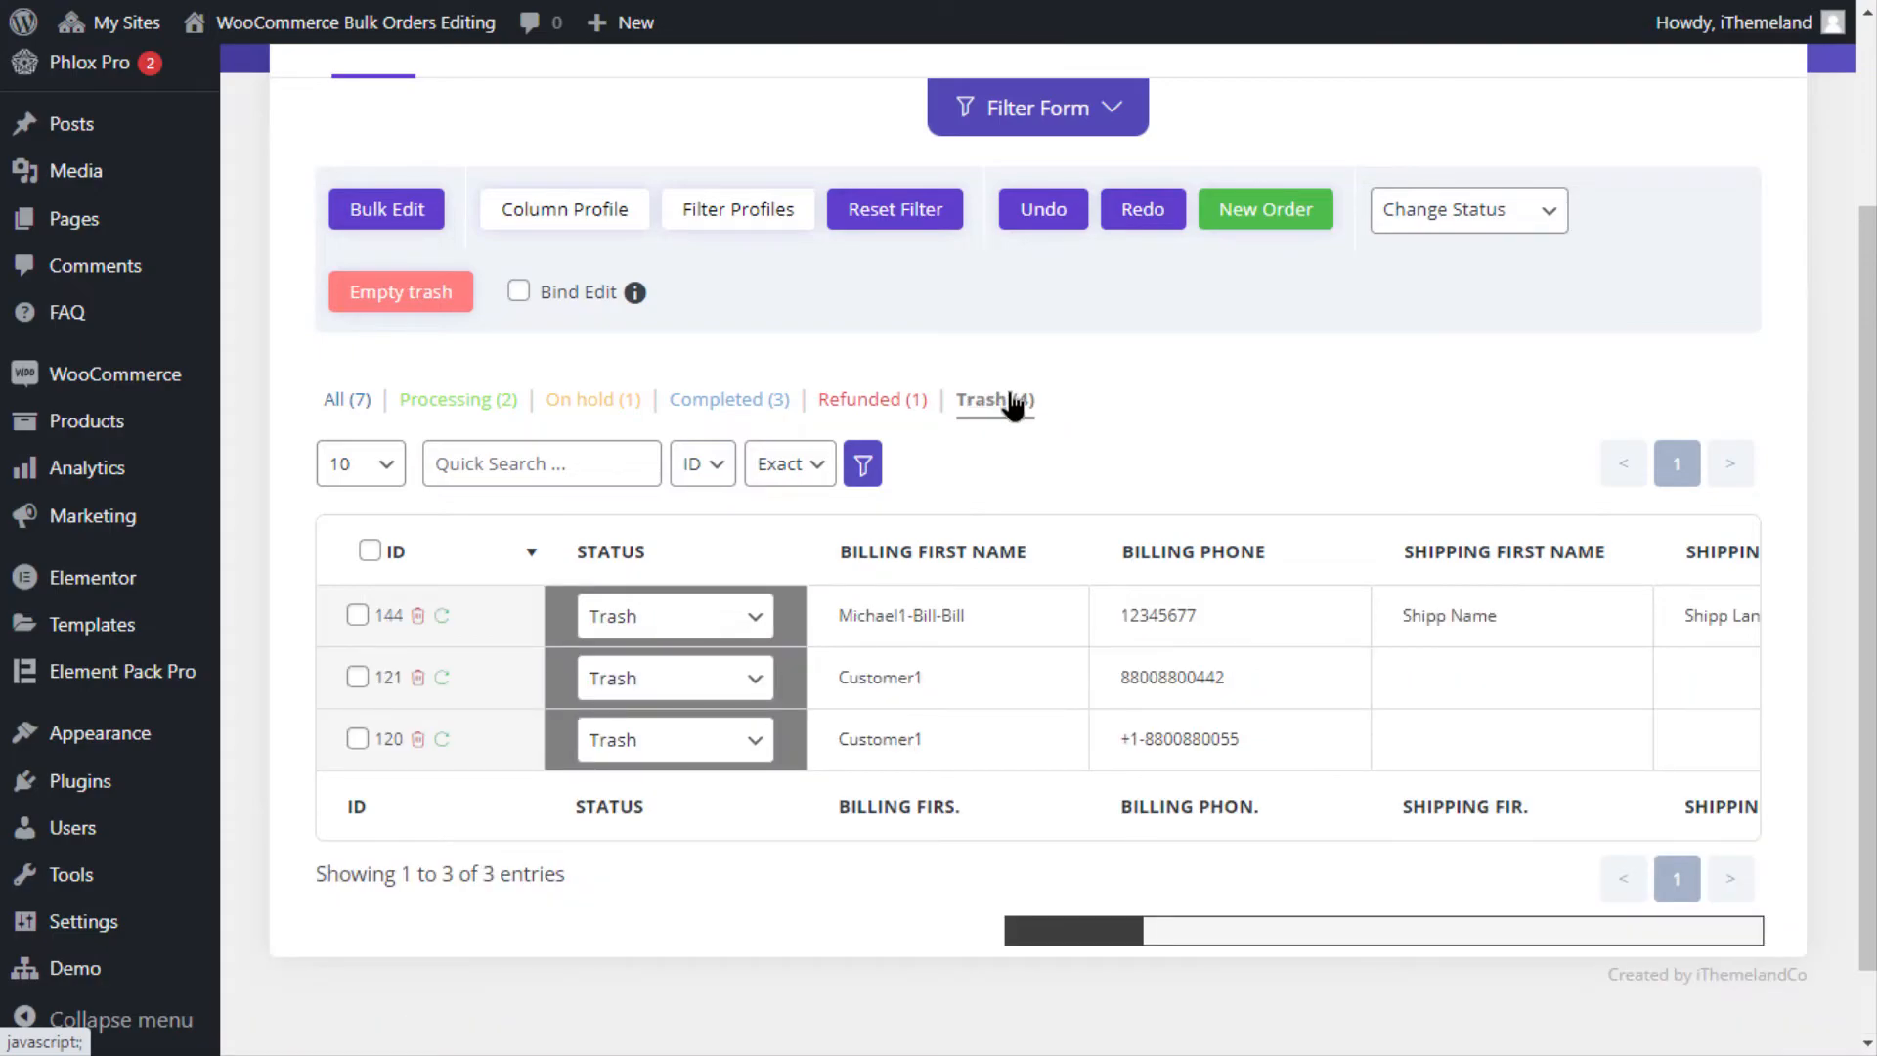
pyautogui.click(895, 209)
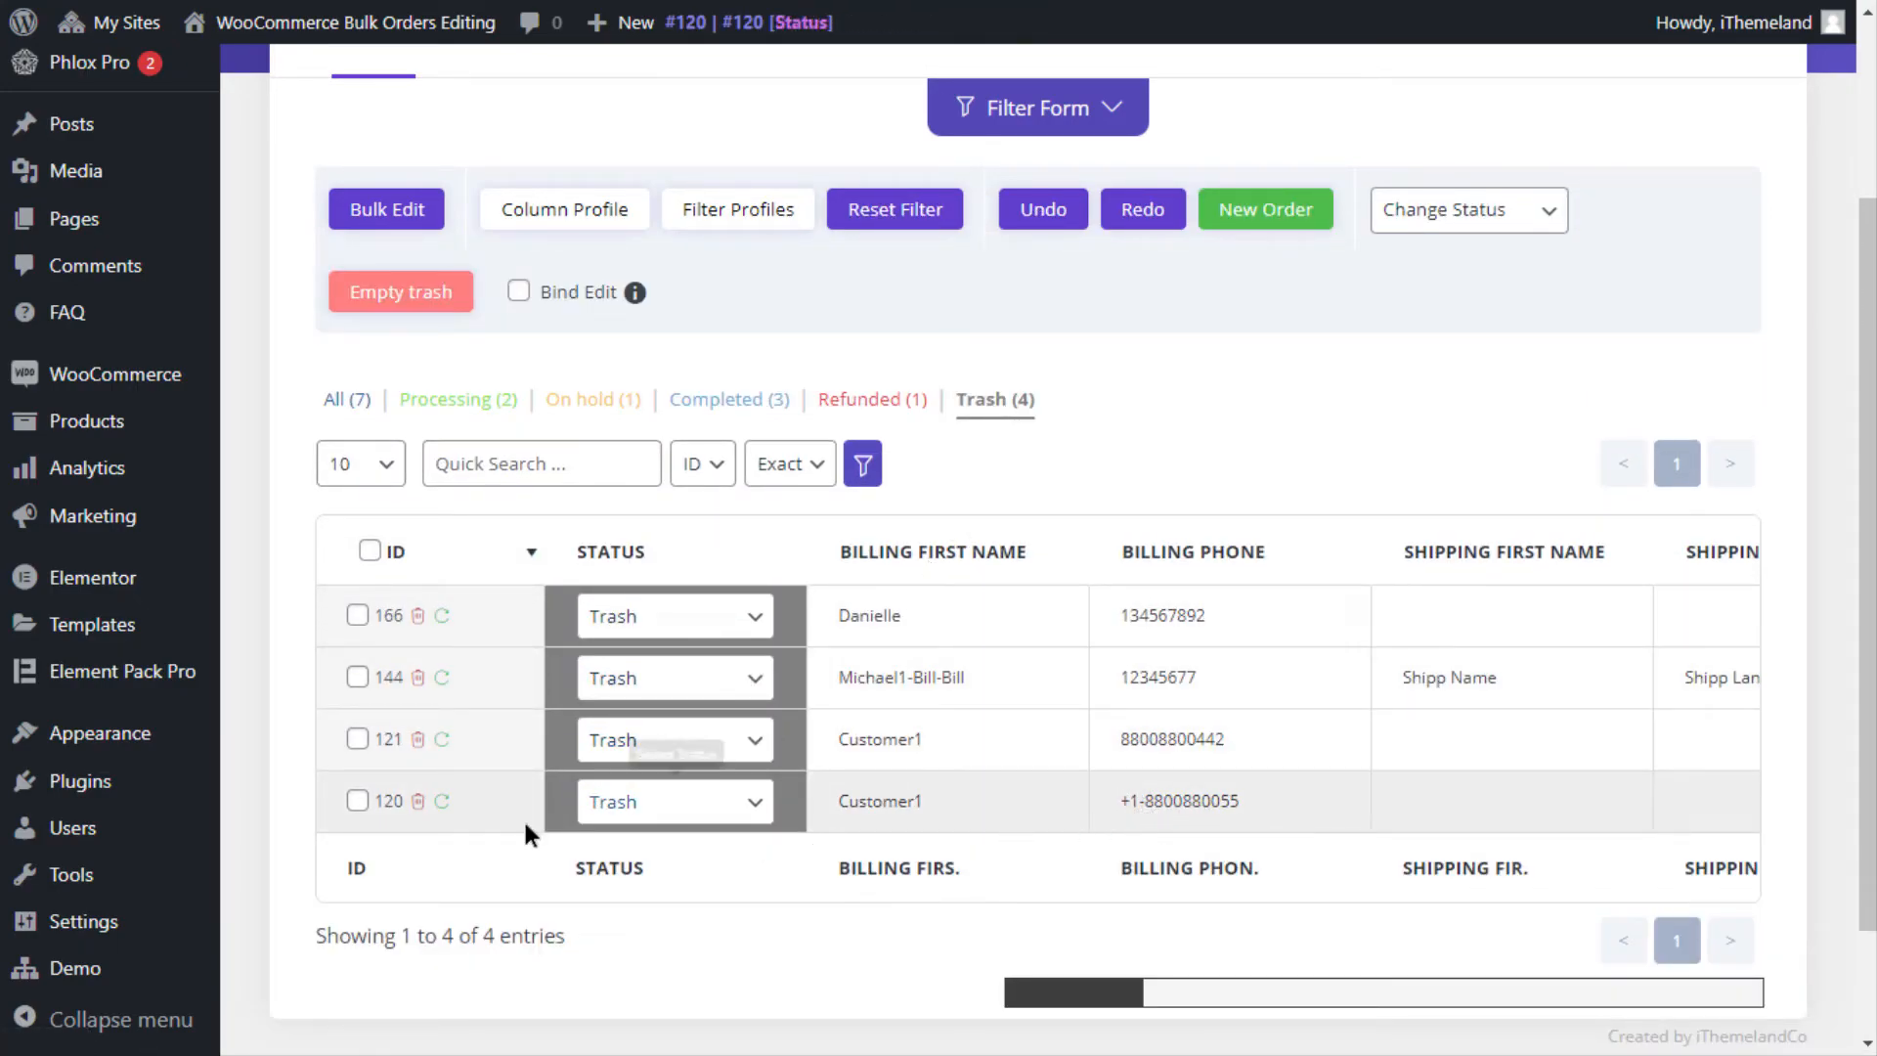
pyautogui.click(443, 802)
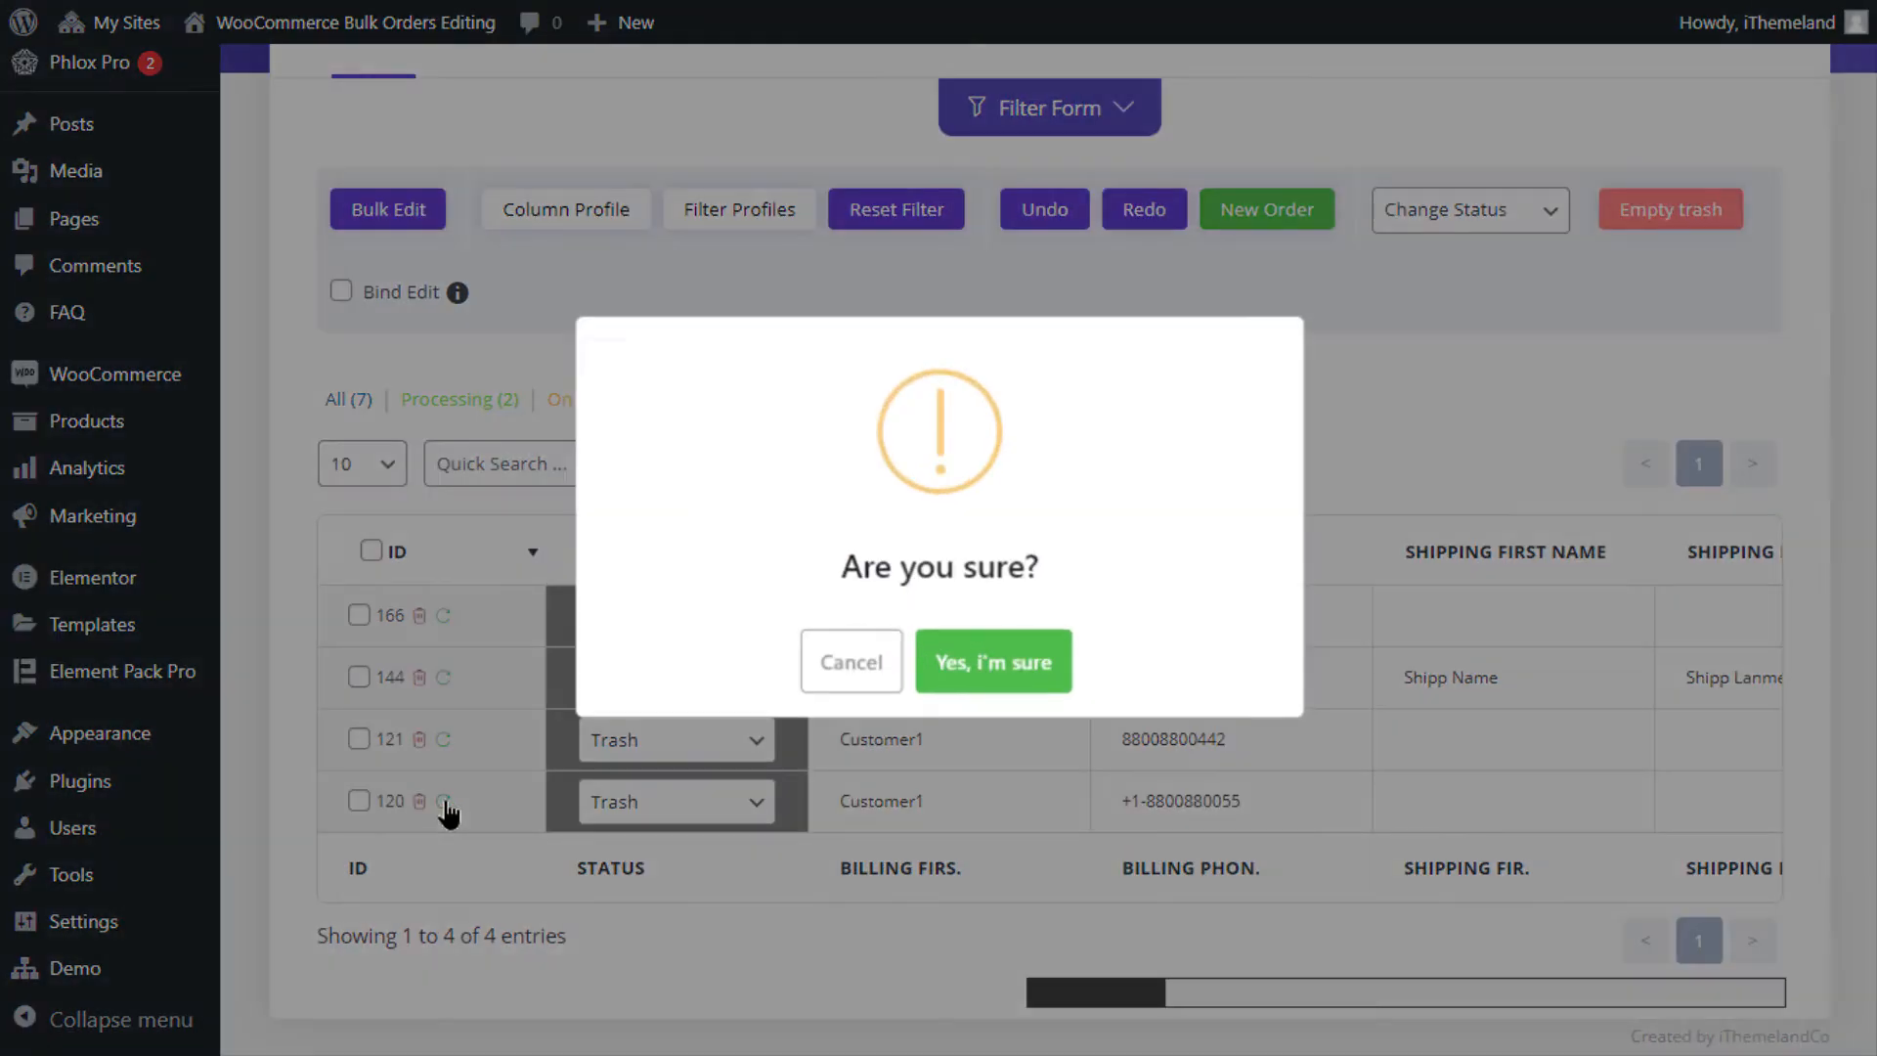
pyautogui.click(1017, 685)
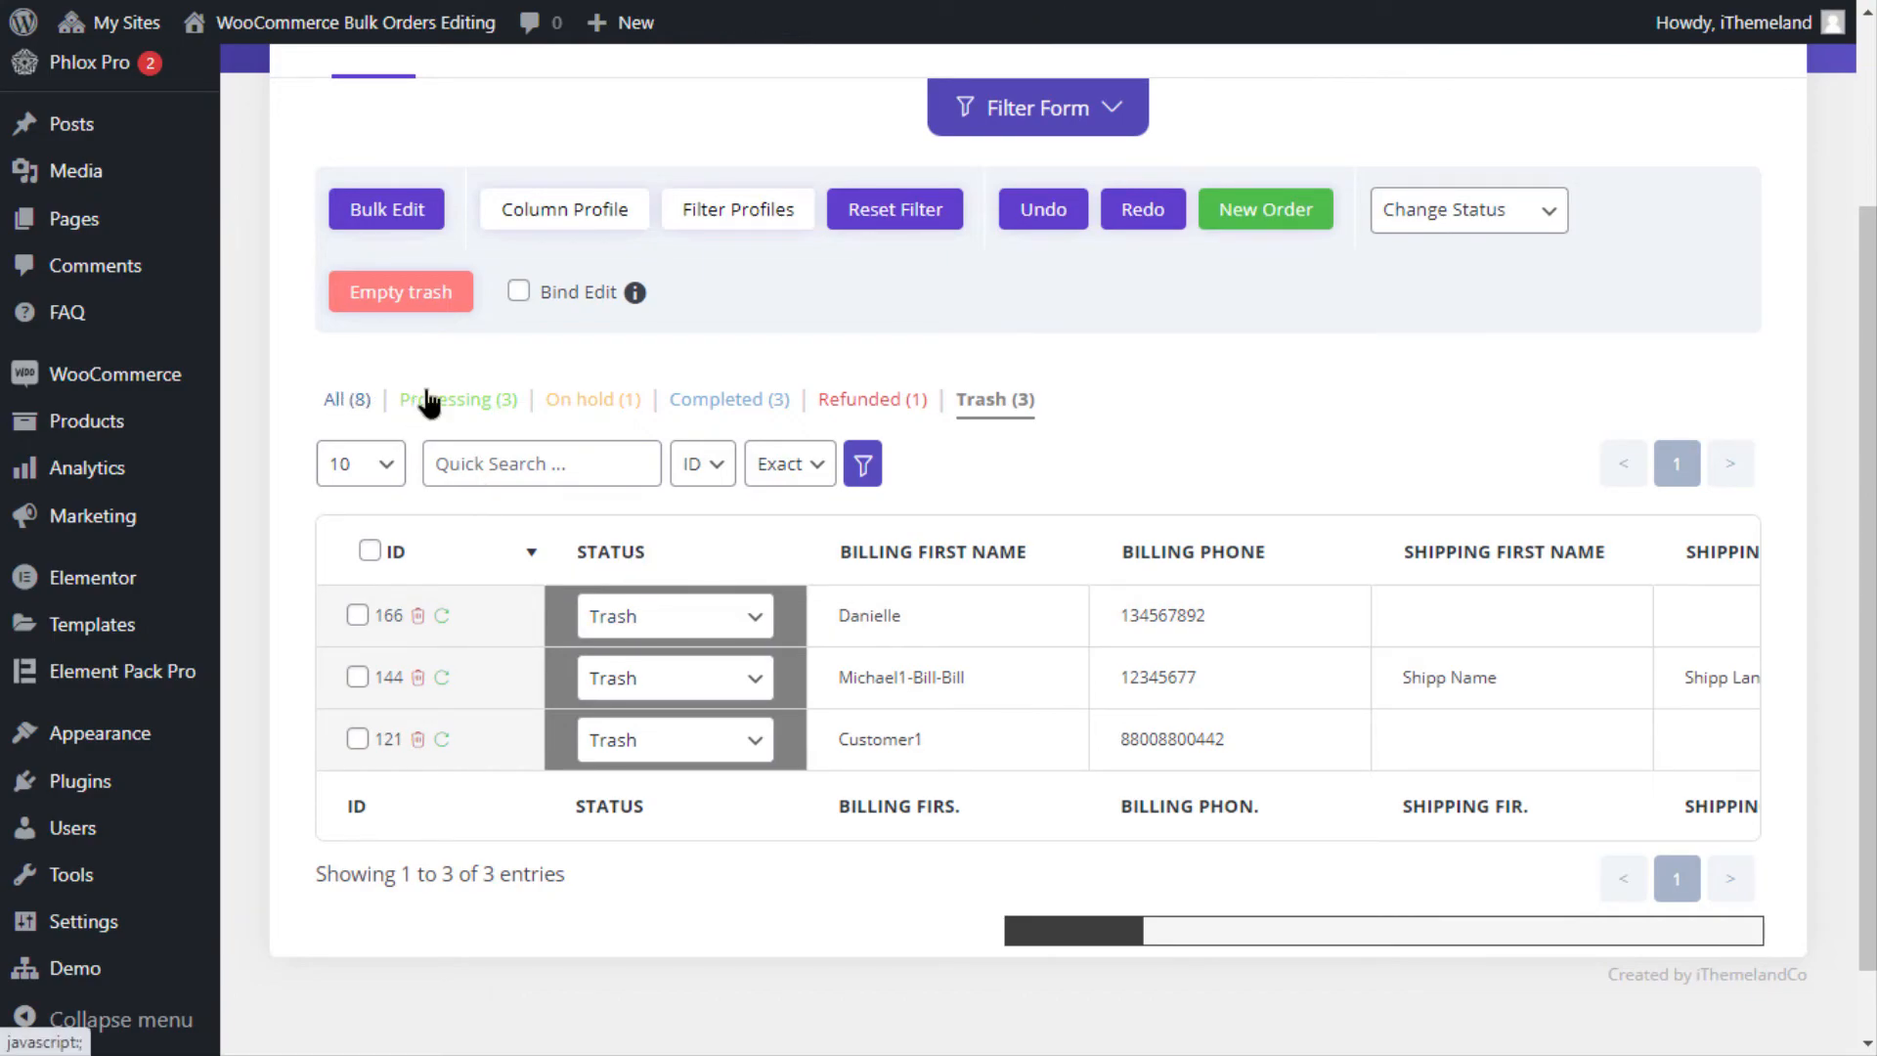
# - List all orders and look through the table for the restored order
pyautogui.click(350, 401)
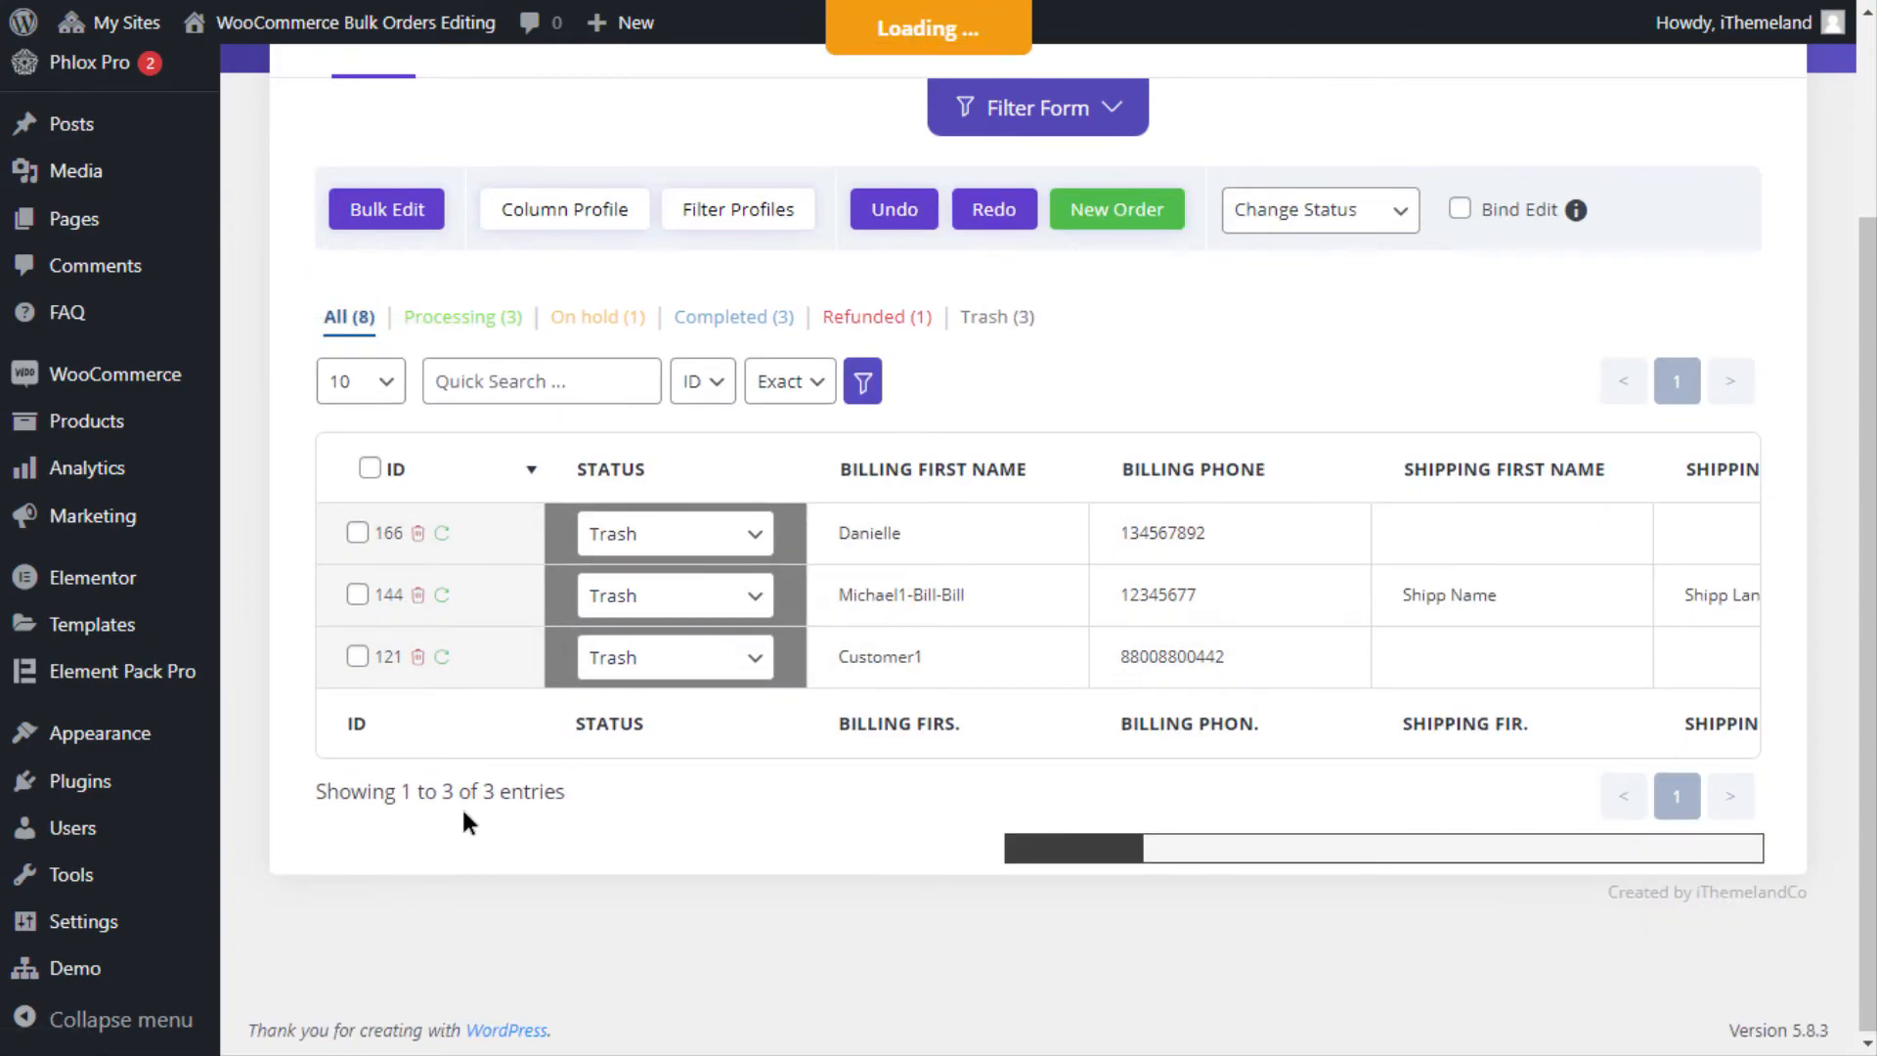
pyautogui.scroll(-2, 479, 792)
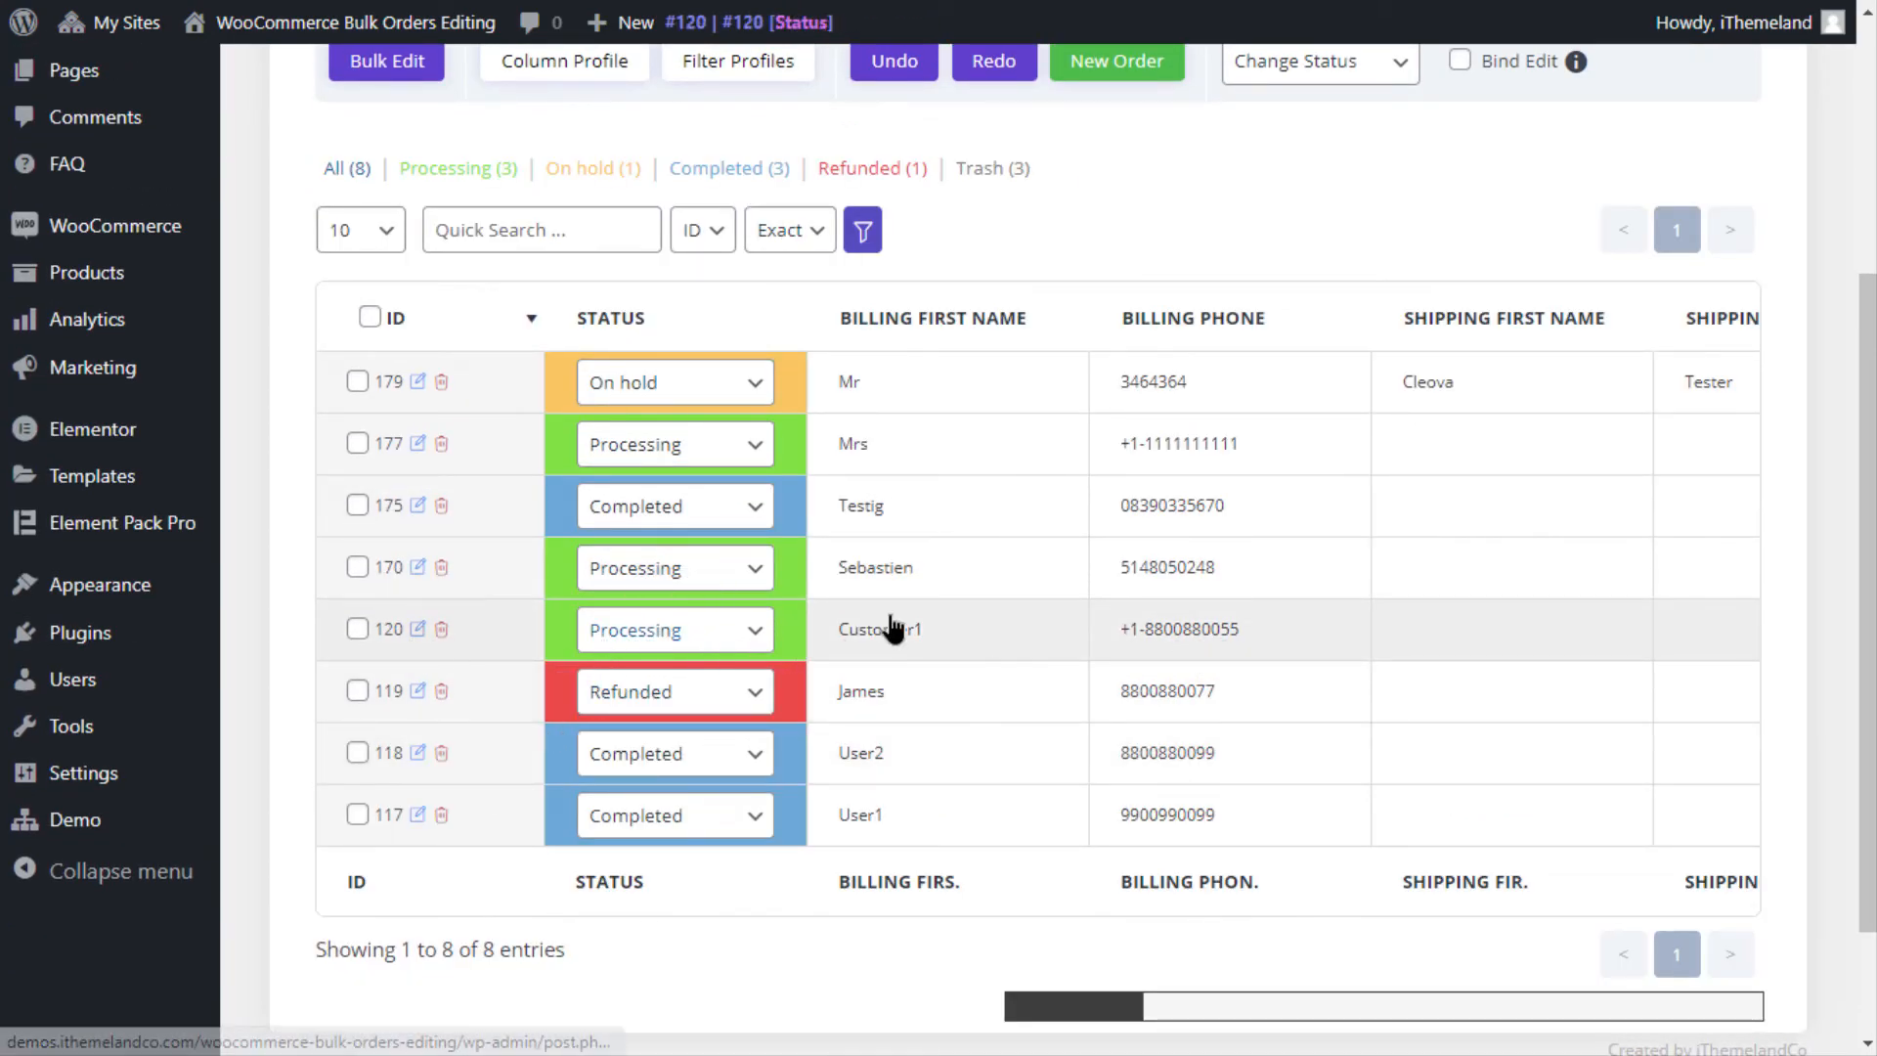
pyautogui.scroll(3, 335, 438)
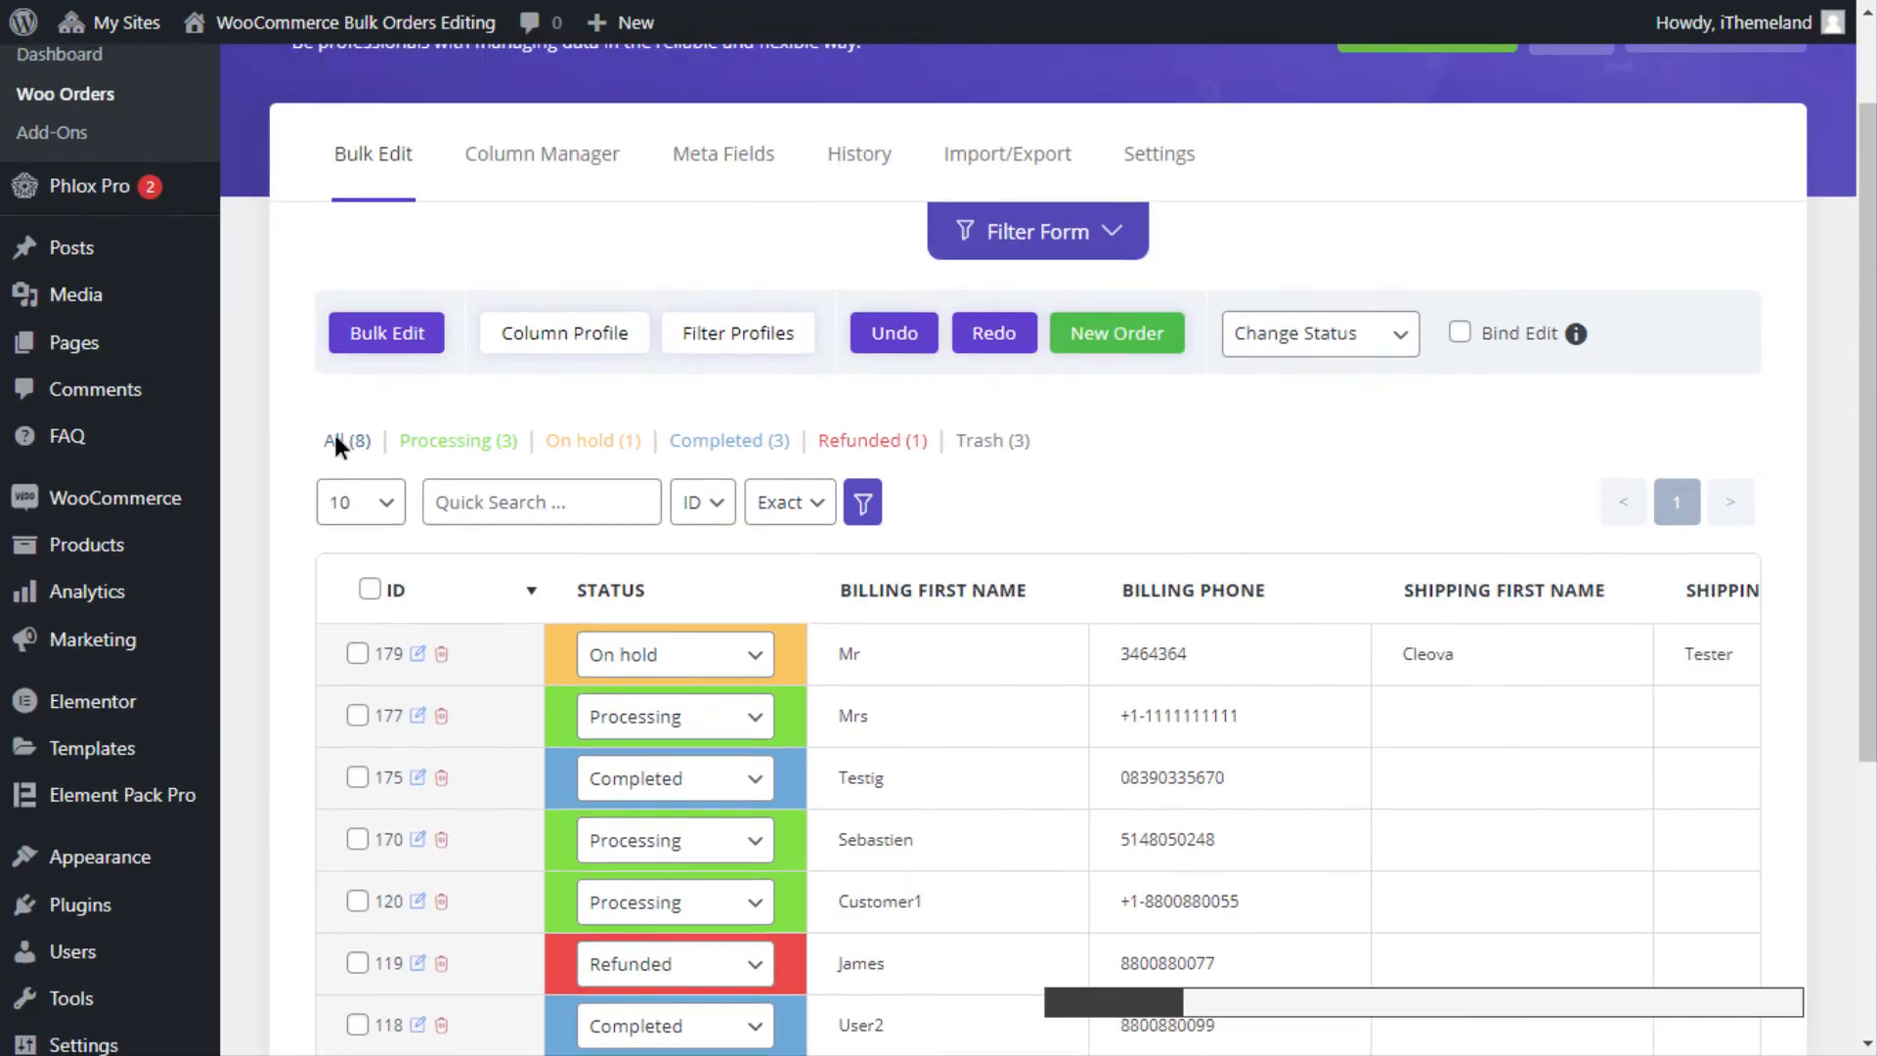
# - List only the refunded orders, then return to the full order list
pyautogui.click(898, 447)
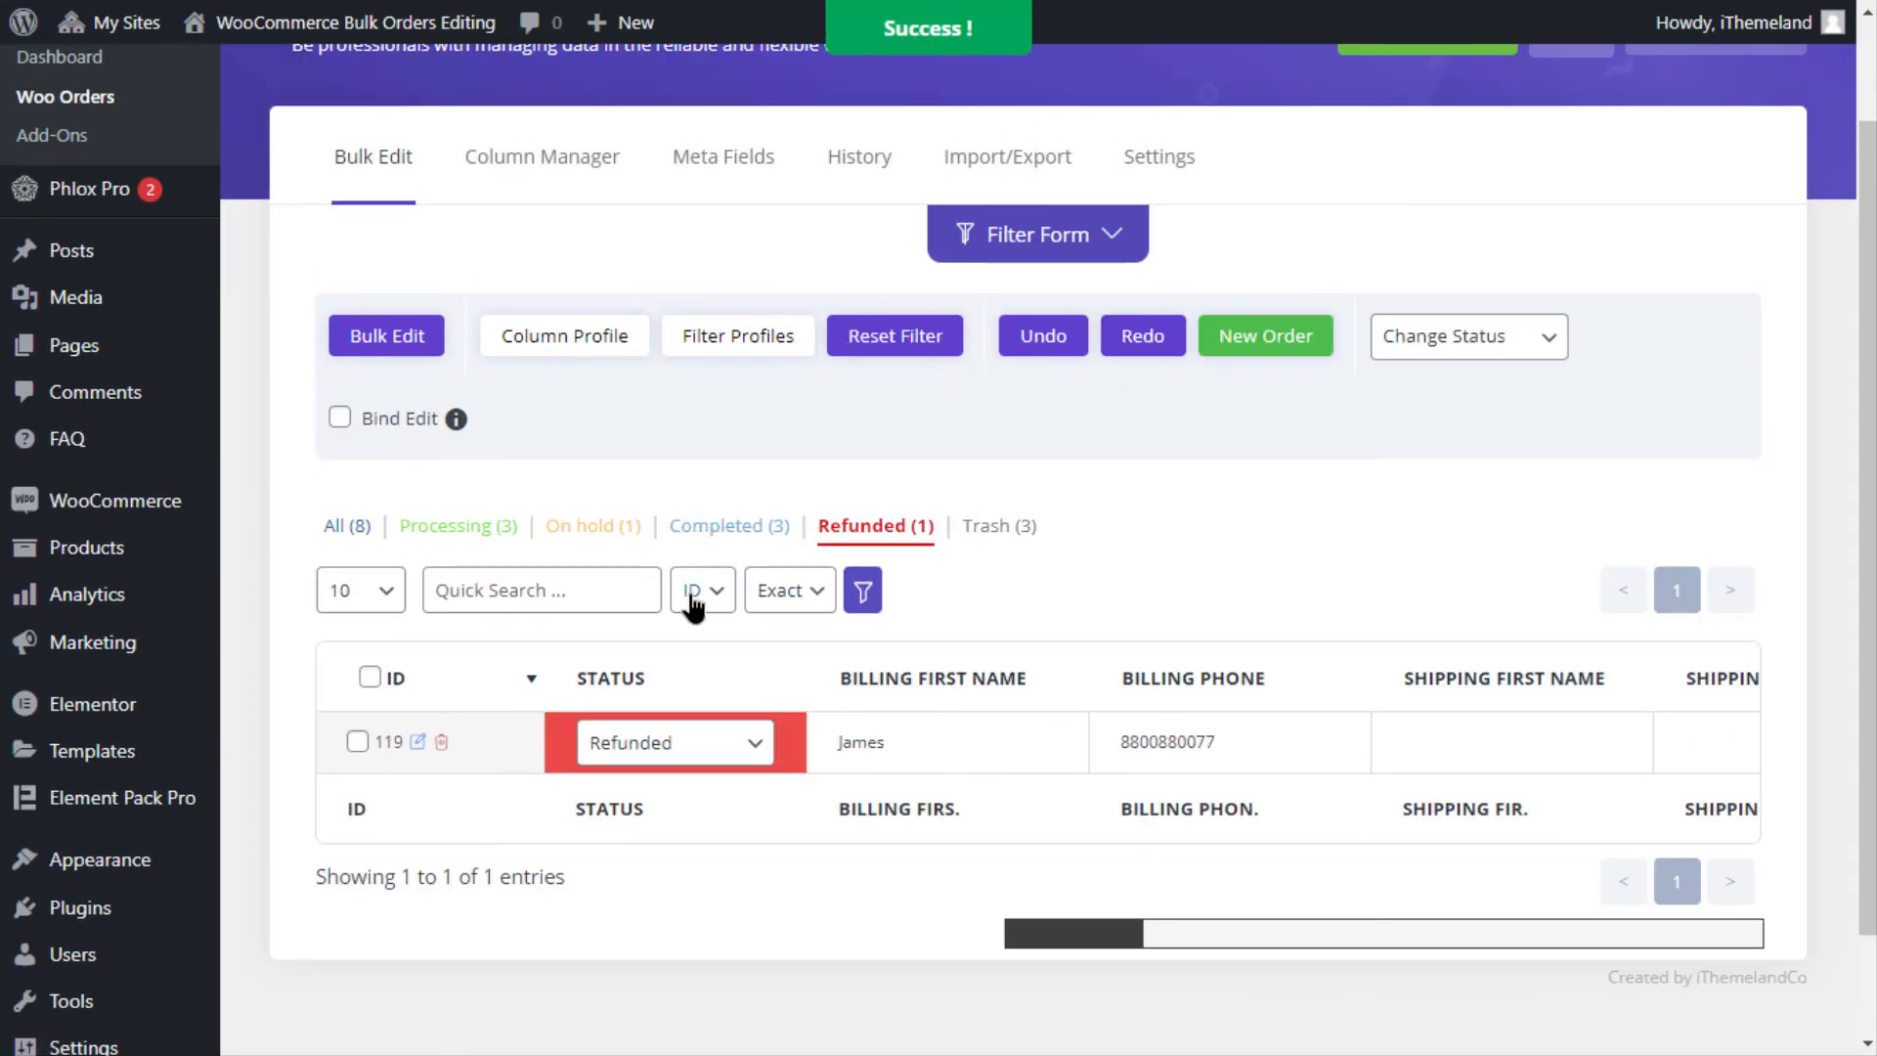
pyautogui.moveTo(1077, 946); pyautogui.dragTo(1004, 931)
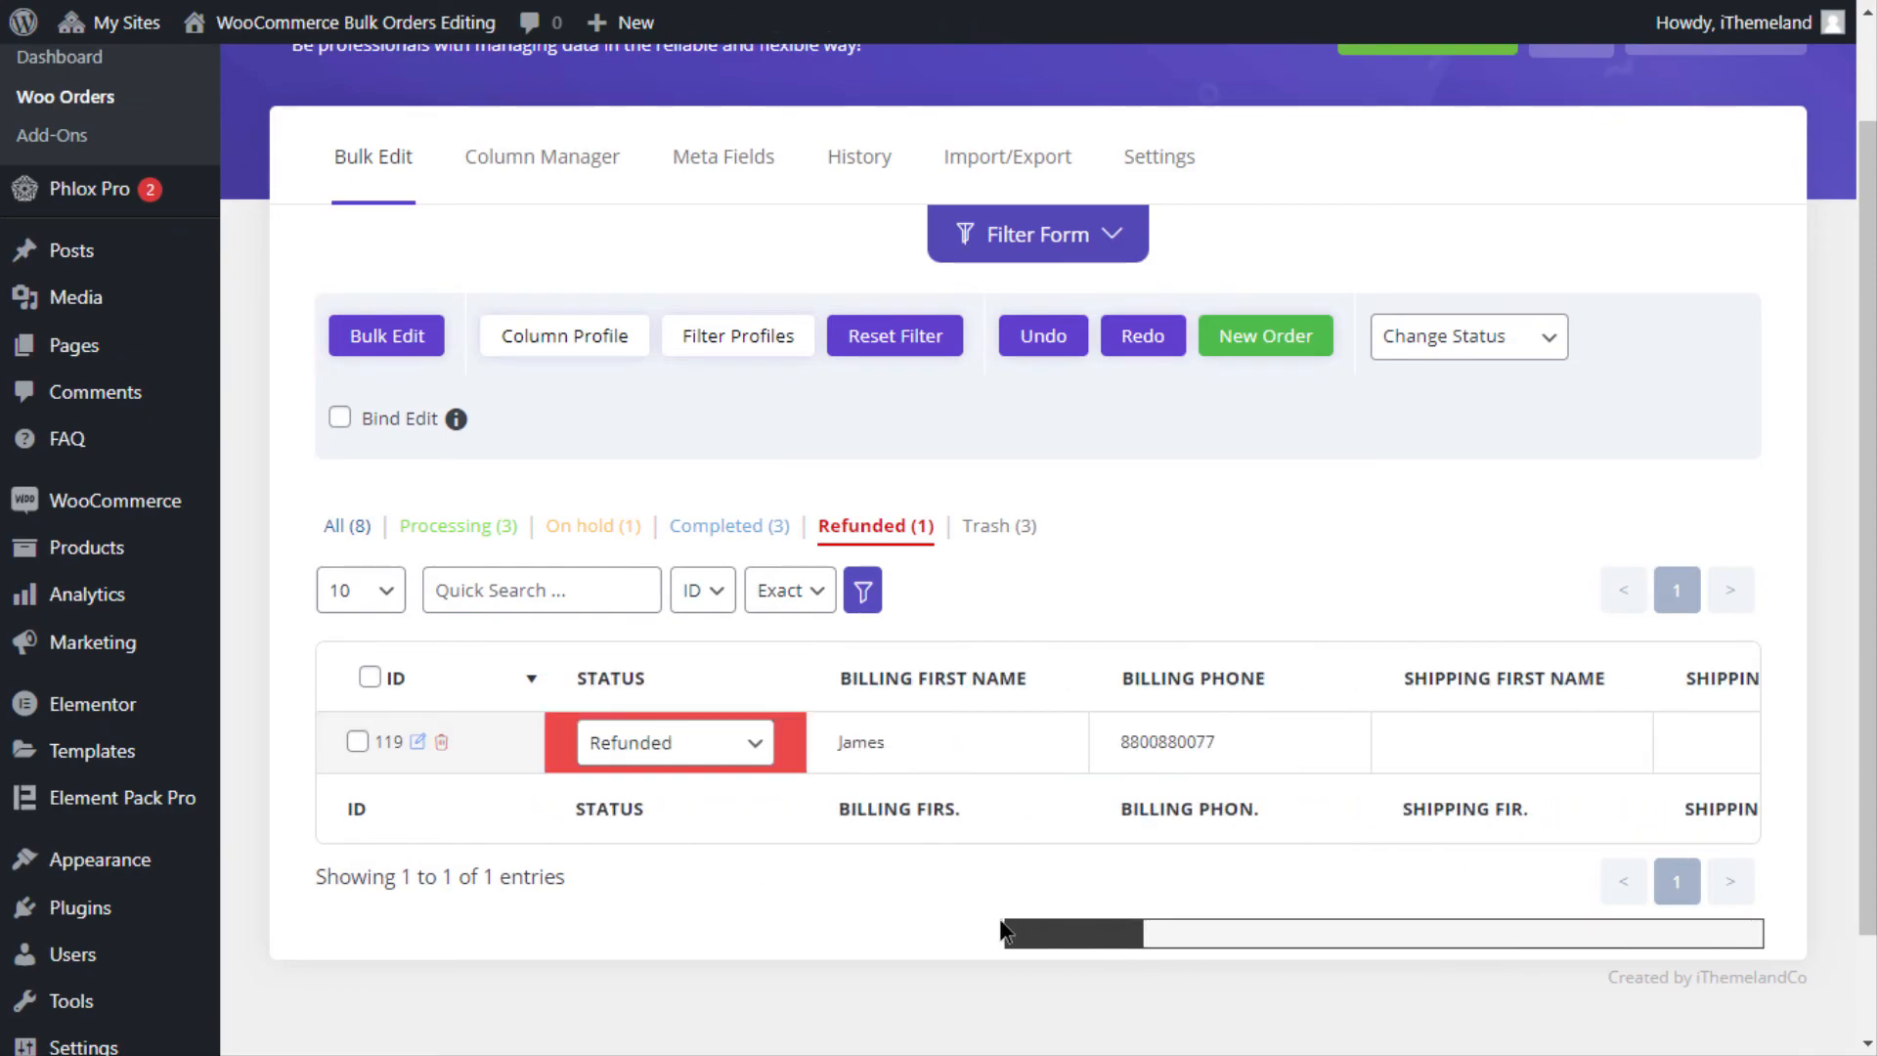
pyautogui.click(338, 526)
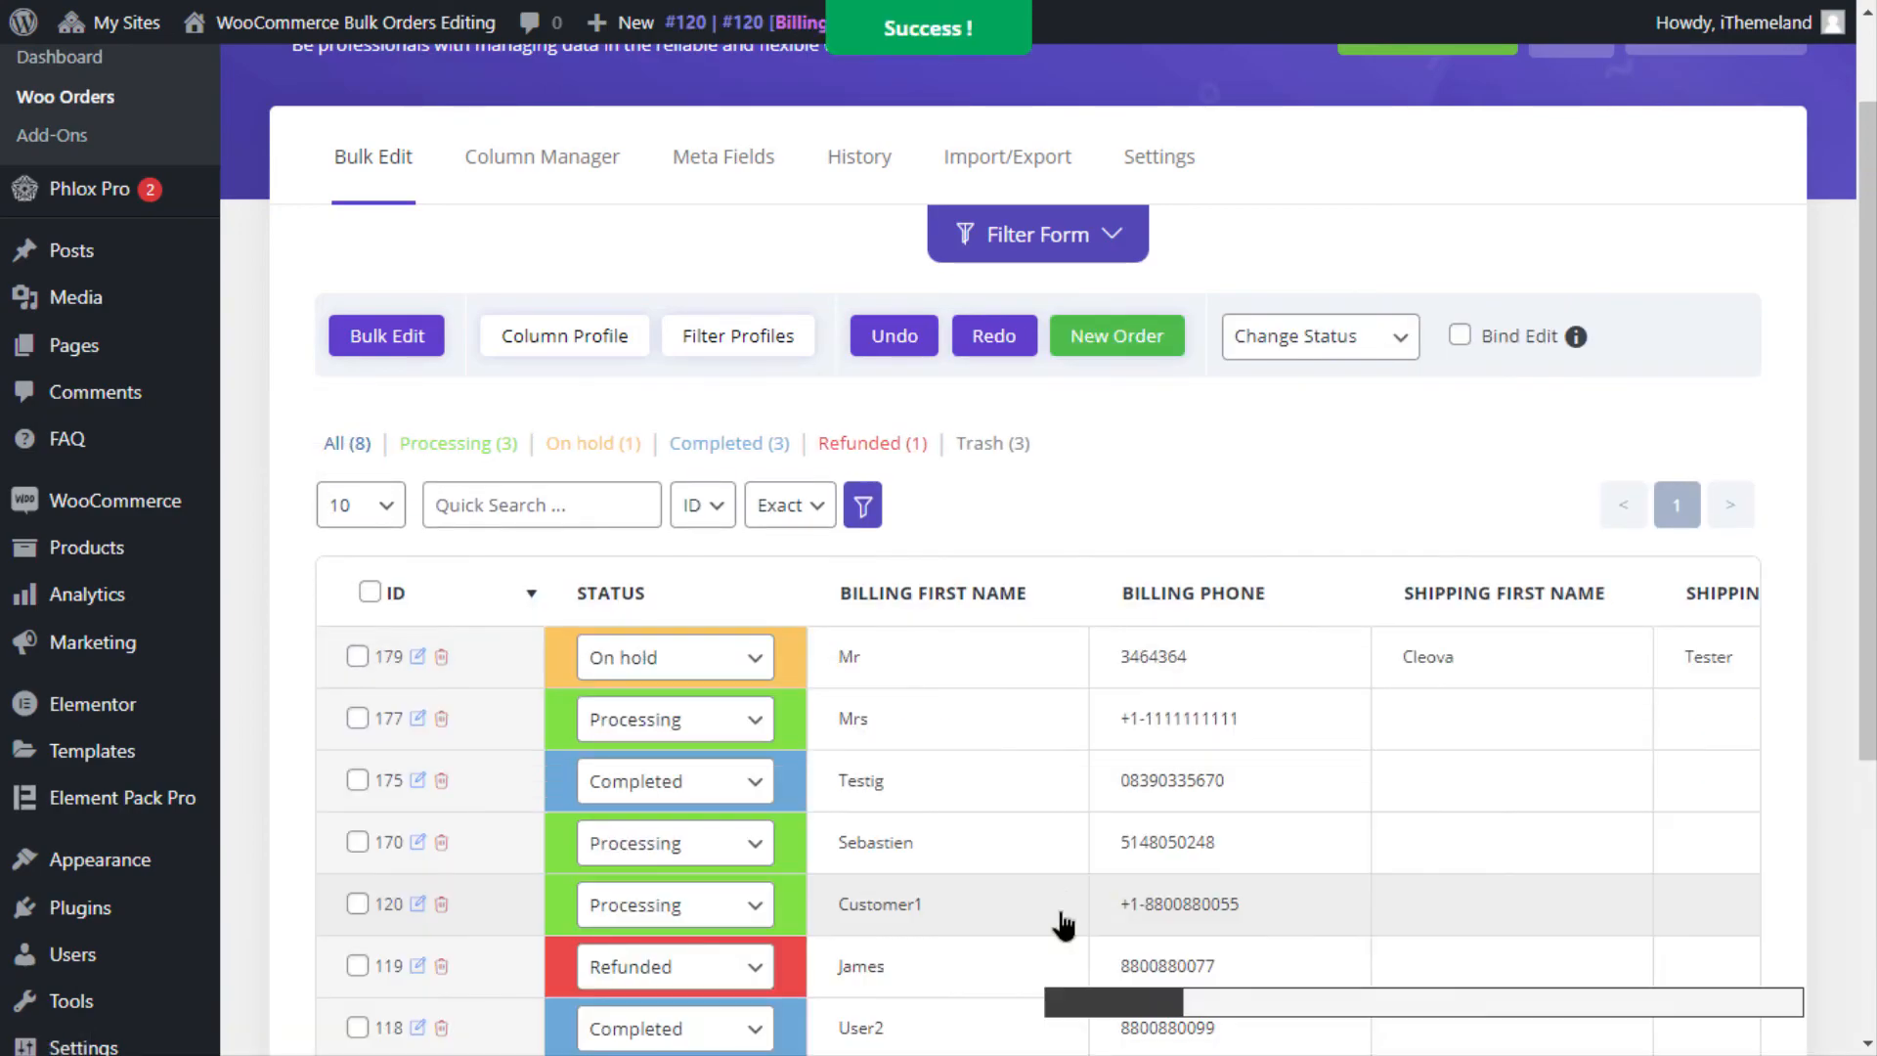
# - Mark the on-hold order in the first row as Processing with the quick action in its Actions column
pyautogui.moveTo(1103, 1007); pyautogui.dragTo(1728, 1002)
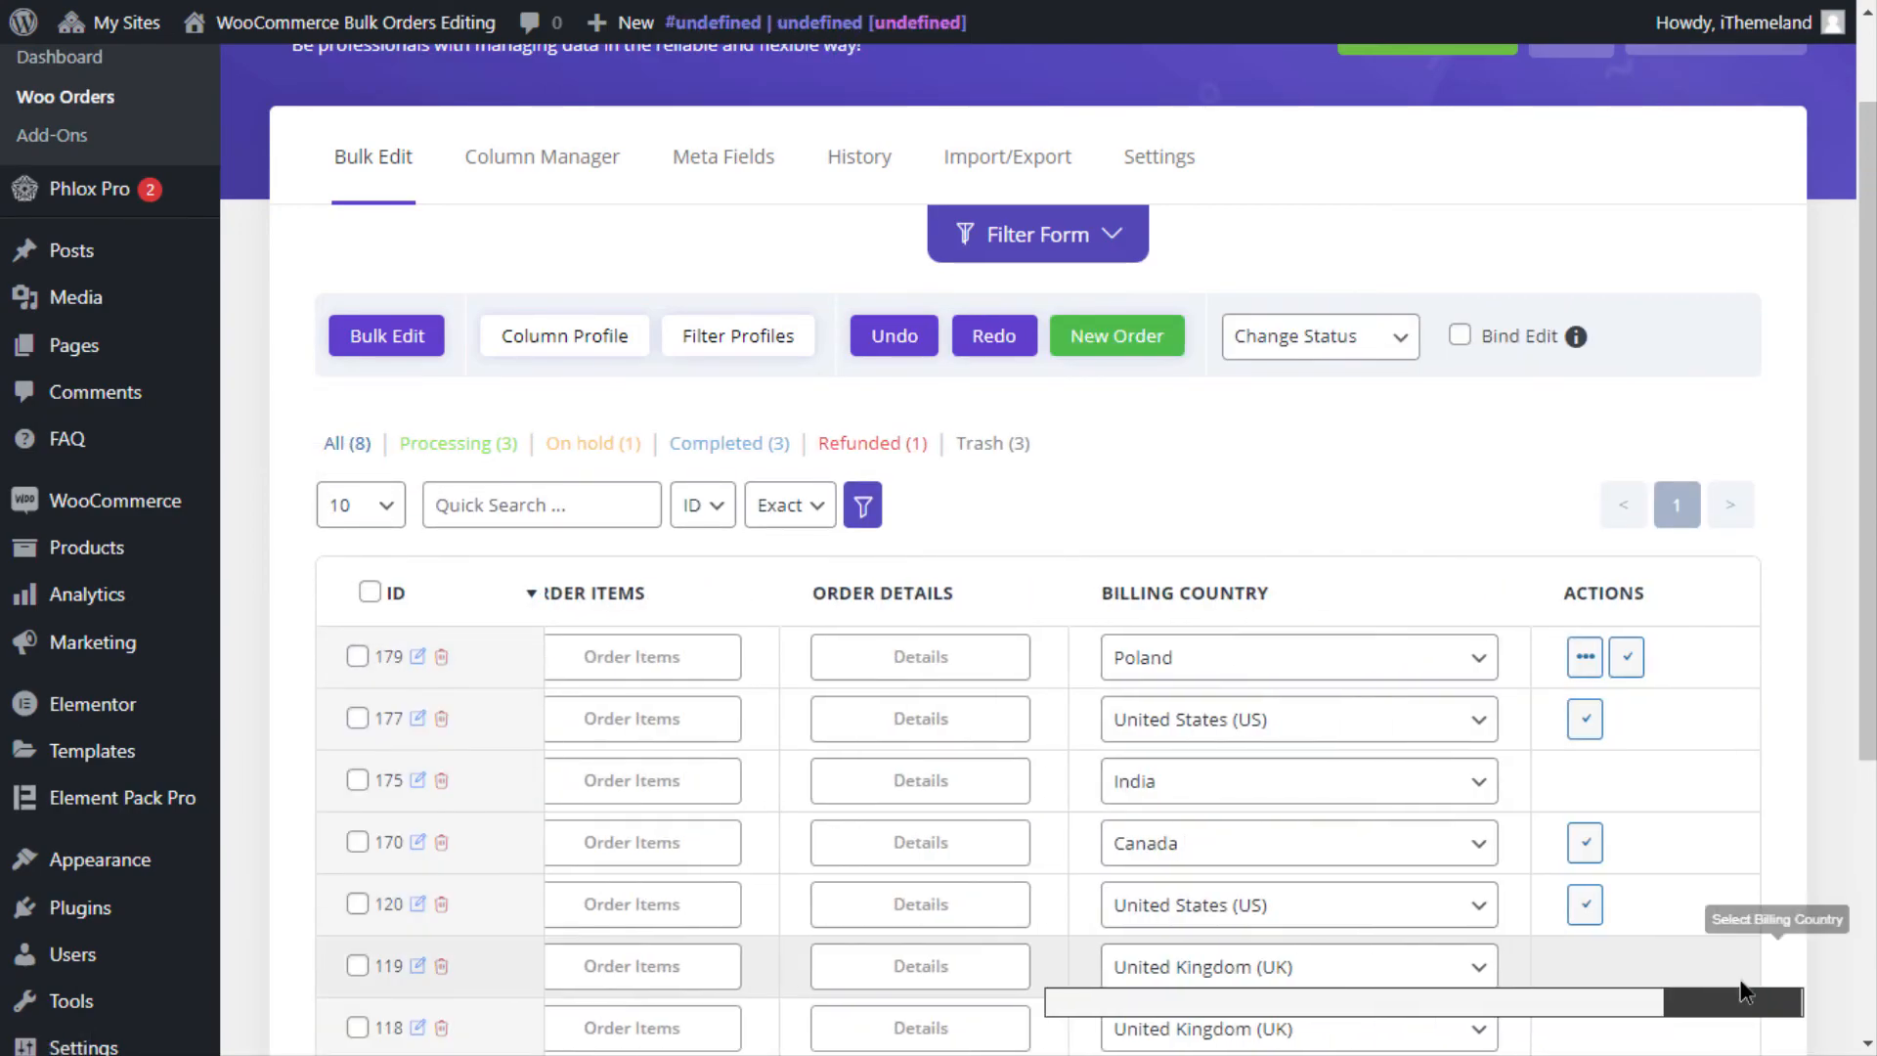
pyautogui.click(1586, 657)
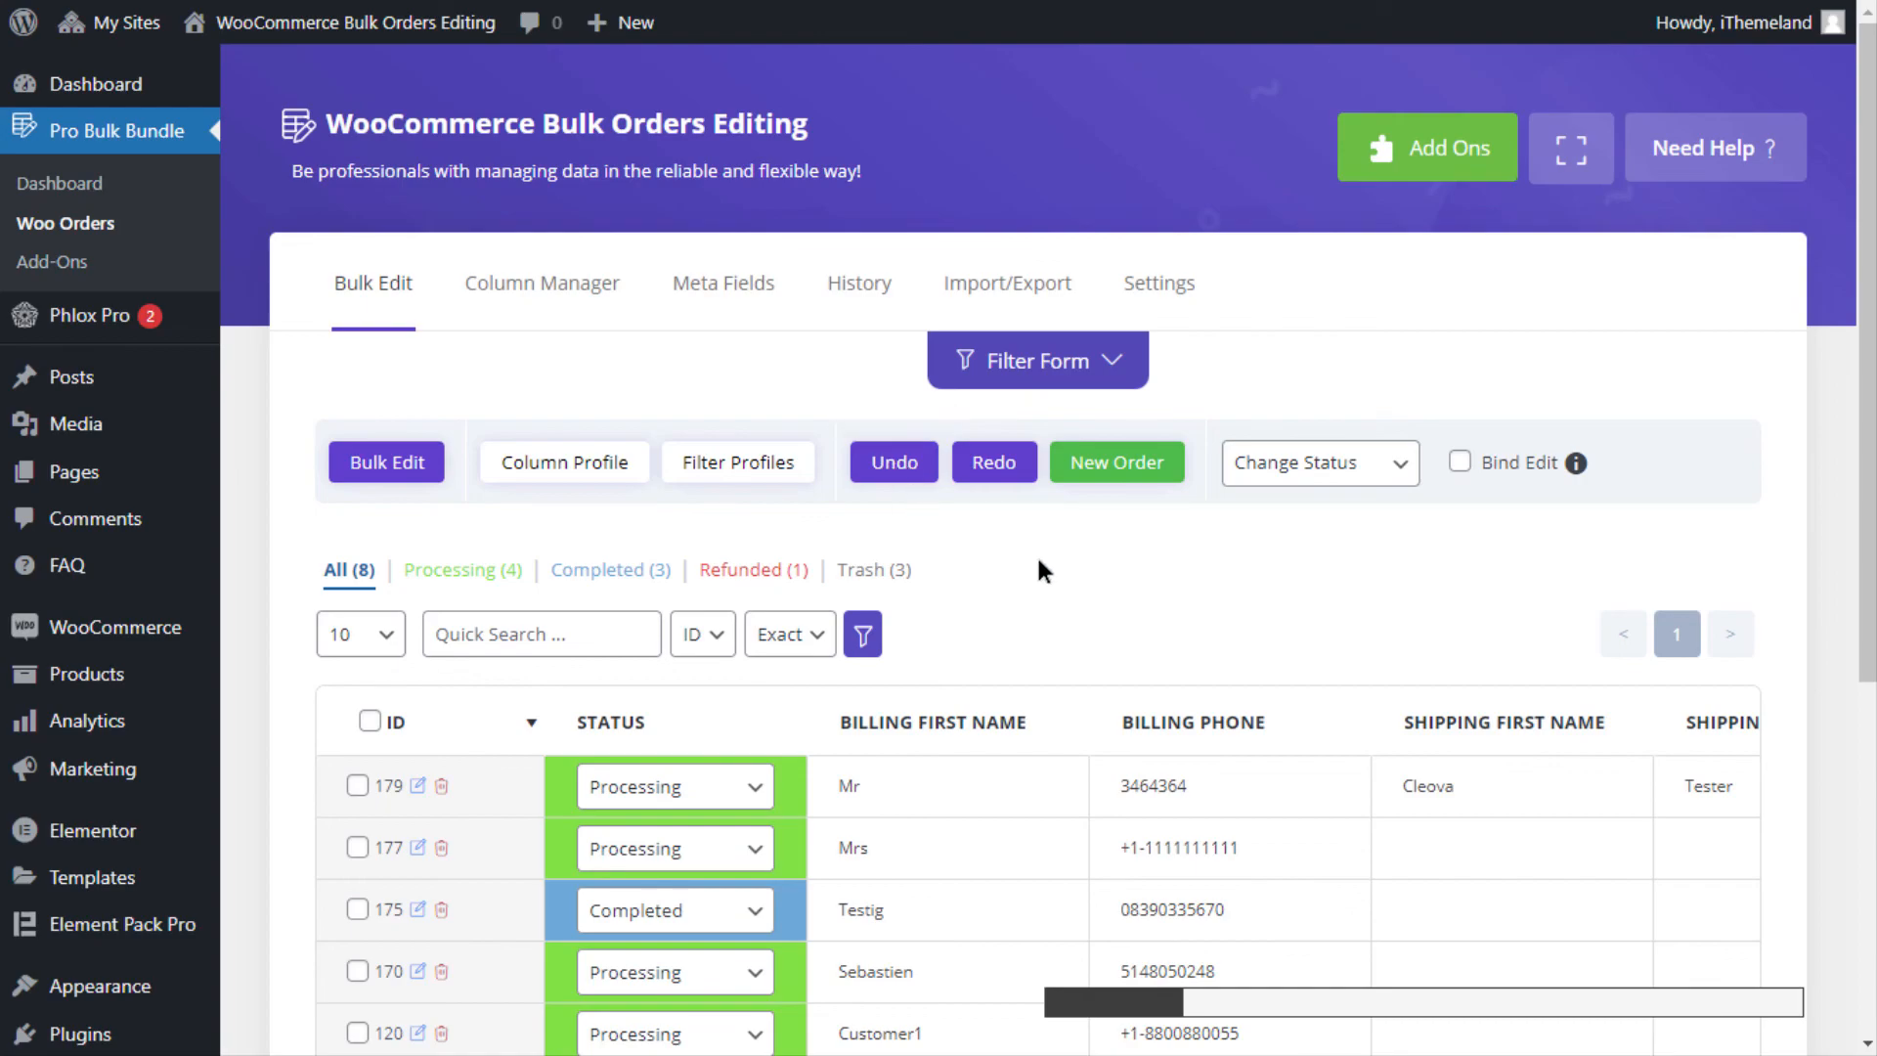
pyautogui.scroll(-4, 1059, 562)
pyautogui.scroll(4, 1059, 562)
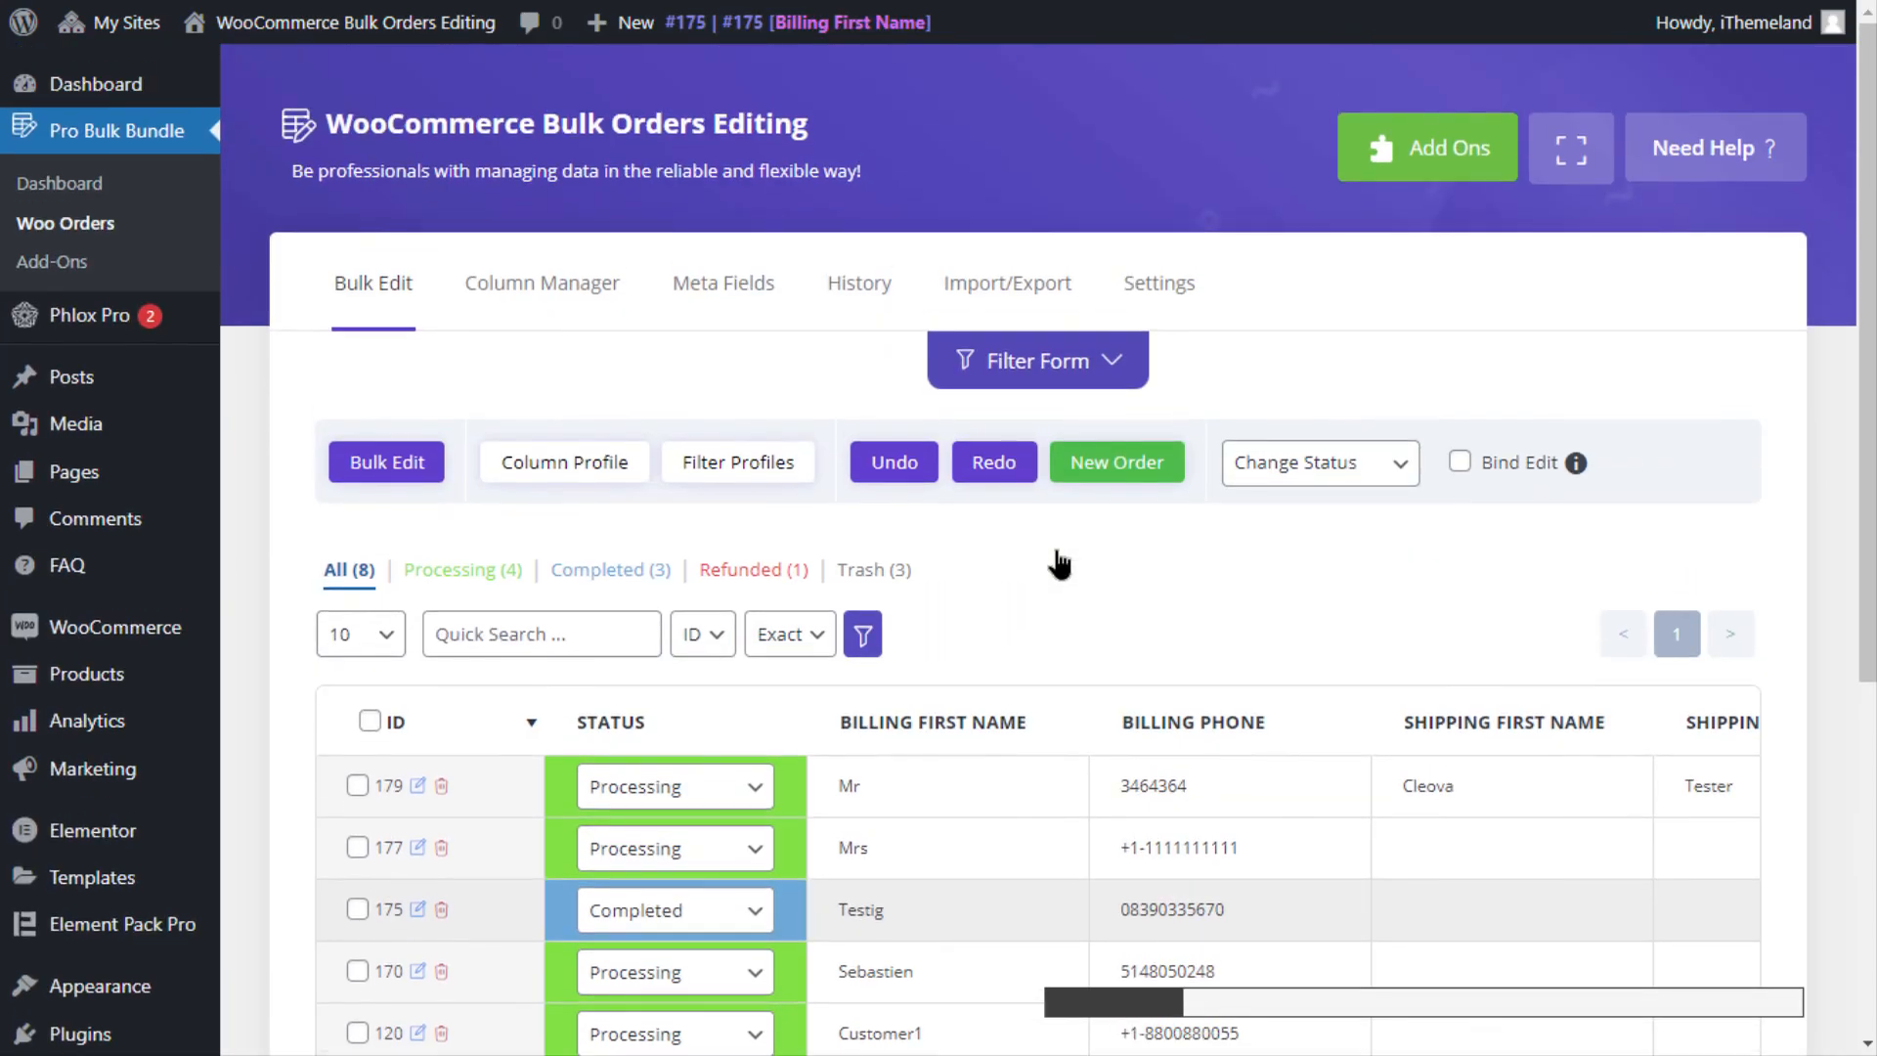